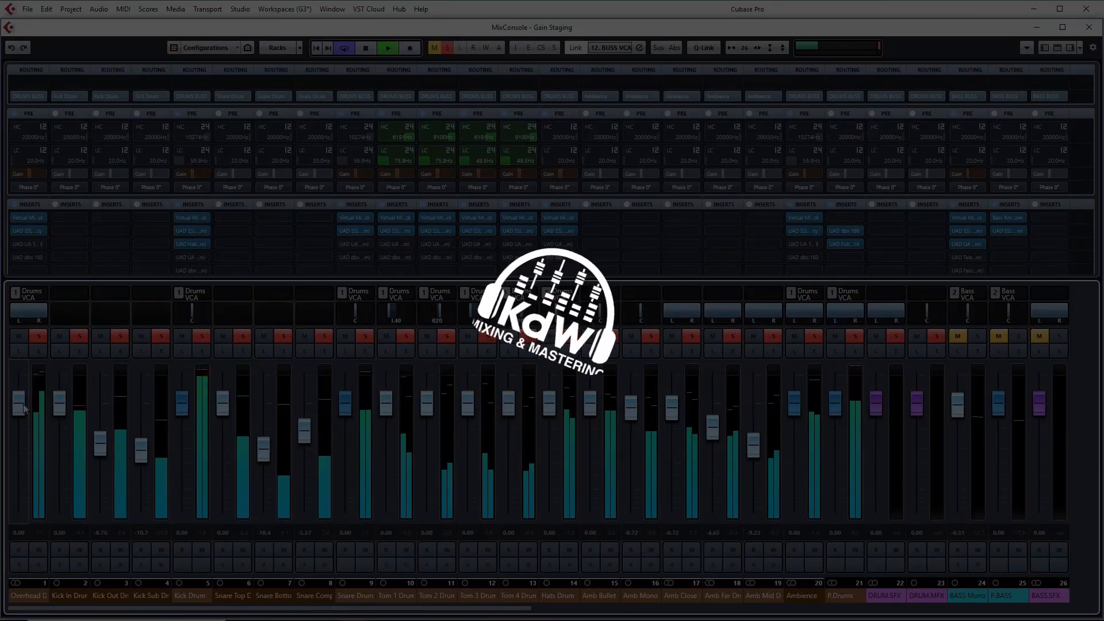
# - Lower the Overhead and Kick Drum channel faders in the mixer
pyautogui.moveTo(21, 403); pyautogui.dragTo(20, 459)
pyautogui.click(283, 336)
pyautogui.moveTo(182, 425)
pyautogui.mouseDown()
pyautogui.moveTo(183, 461)
pyautogui.moveTo(183, 442)
pyautogui.mouseUp()
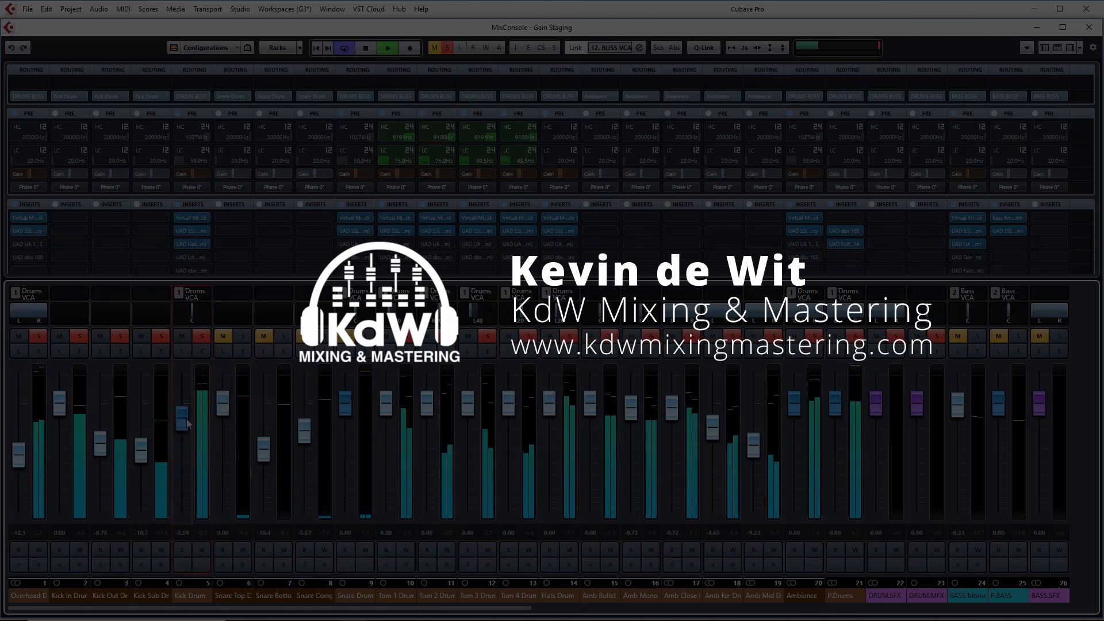
pyautogui.moveTo(18, 454); pyautogui.dragTo(16, 466)
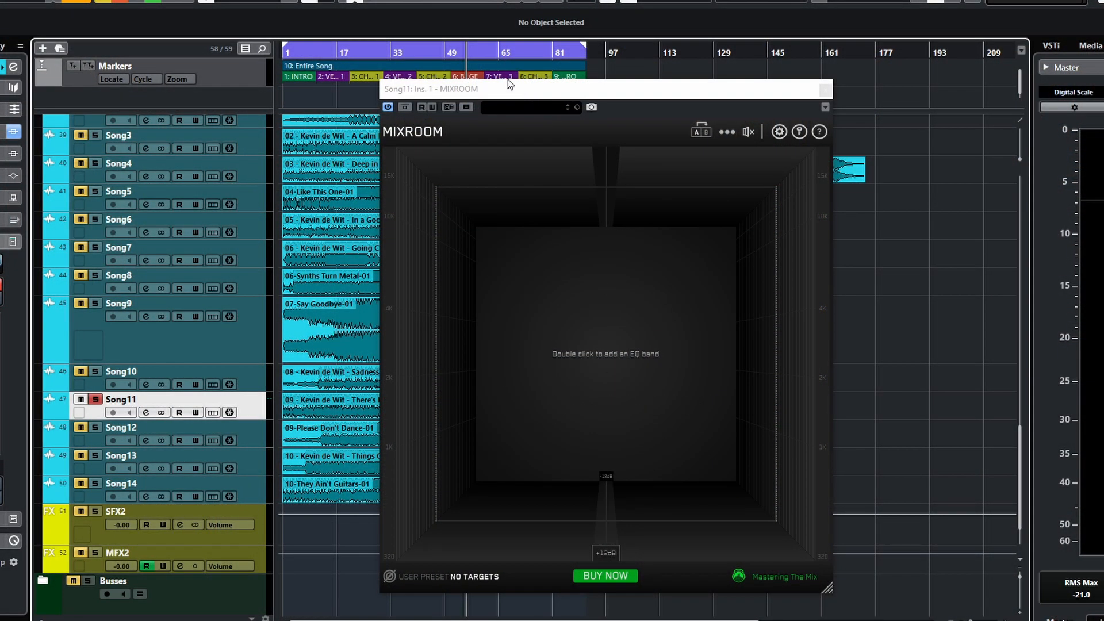
# - Move the MIXROOM plugin window and enlarge it
pyautogui.moveTo(504, 95); pyautogui.dragTo(426, 63)
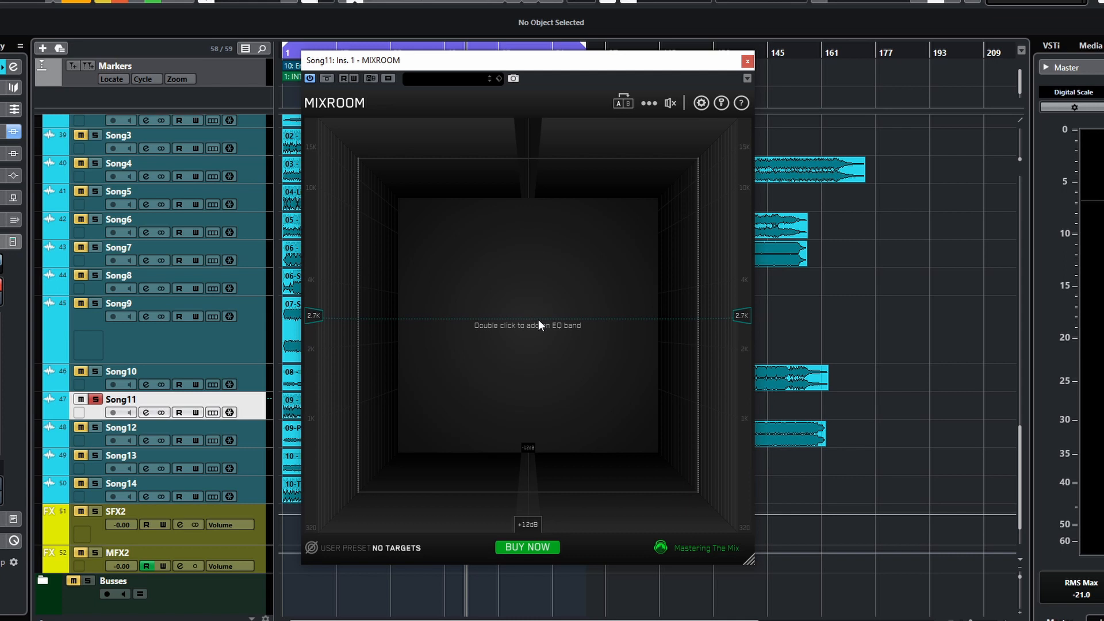
pyautogui.moveTo(749, 560); pyautogui.dragTo(812, 611)
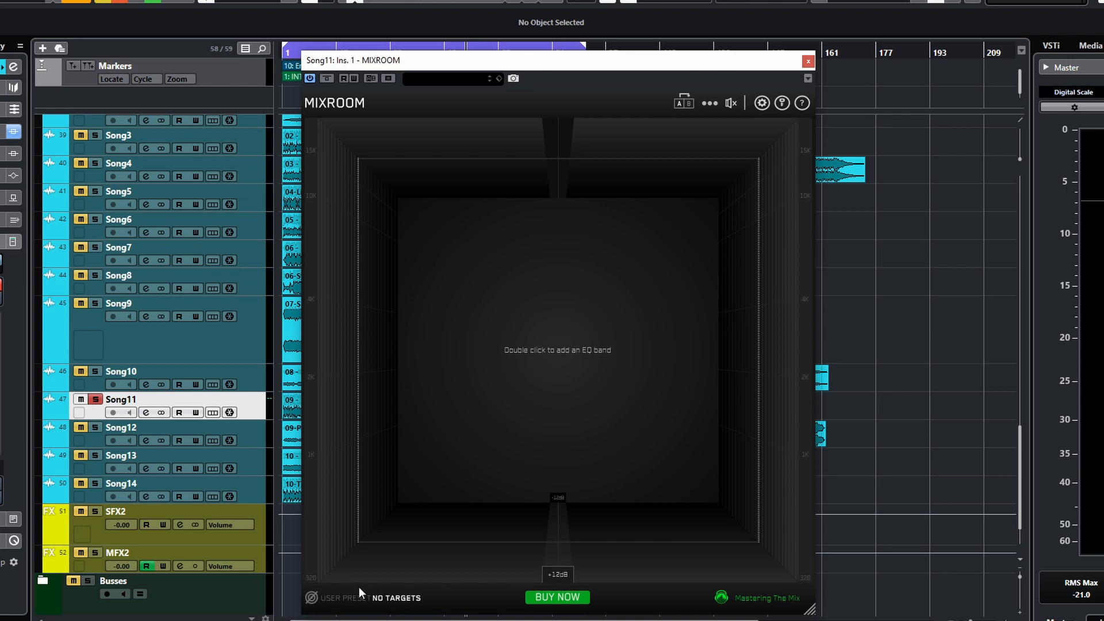
# - Set the MIXROOM target to the Rock Contemporary mix/master preset
pyautogui.click(311, 599)
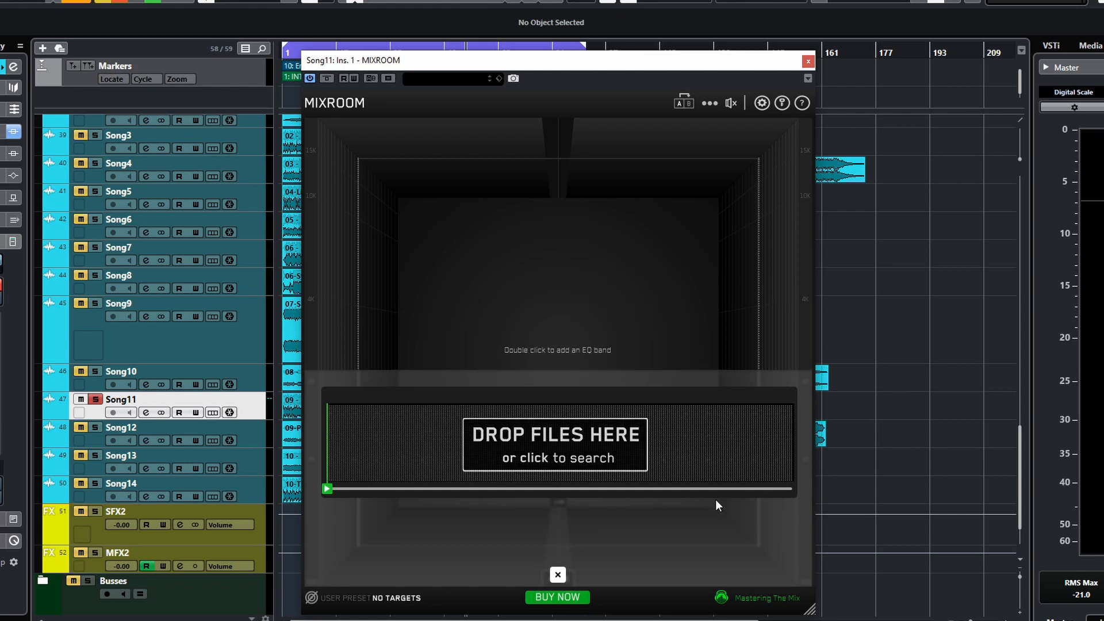
pyautogui.click(557, 574)
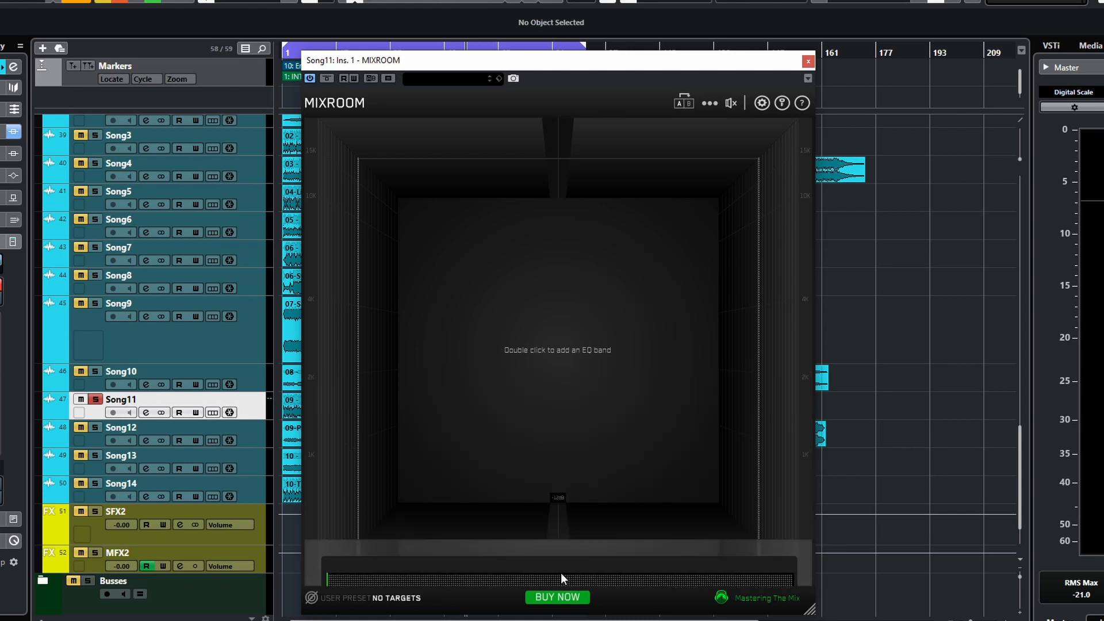
pyautogui.click(399, 600)
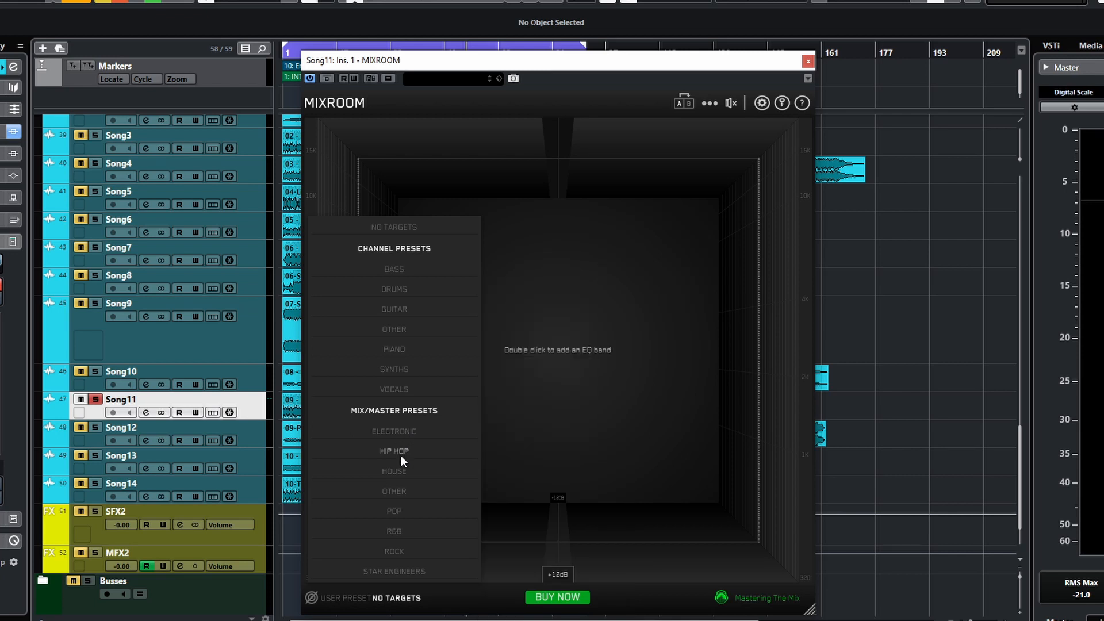
pyautogui.moveTo(391, 553)
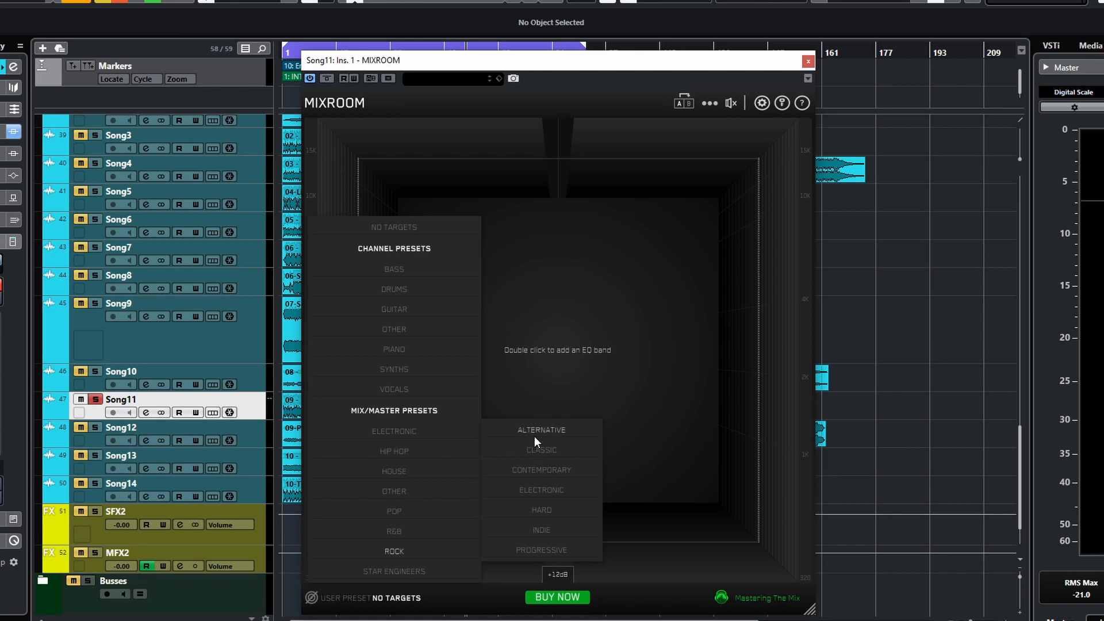
pyautogui.click(538, 472)
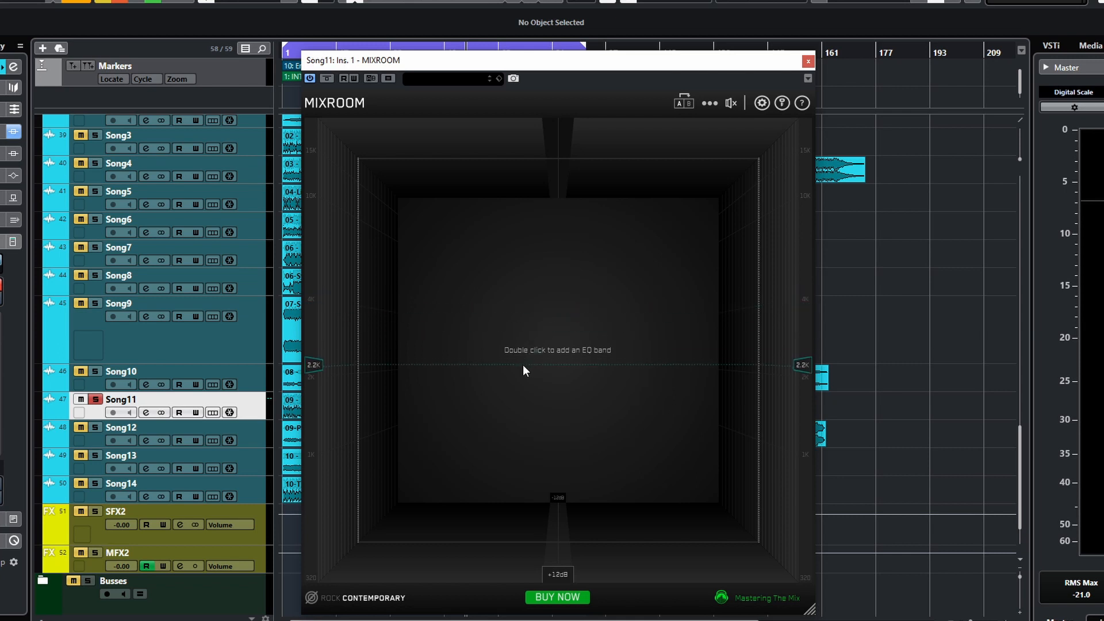
# - Start playback and add smart EQ bands based on the target
pyautogui.press('space')
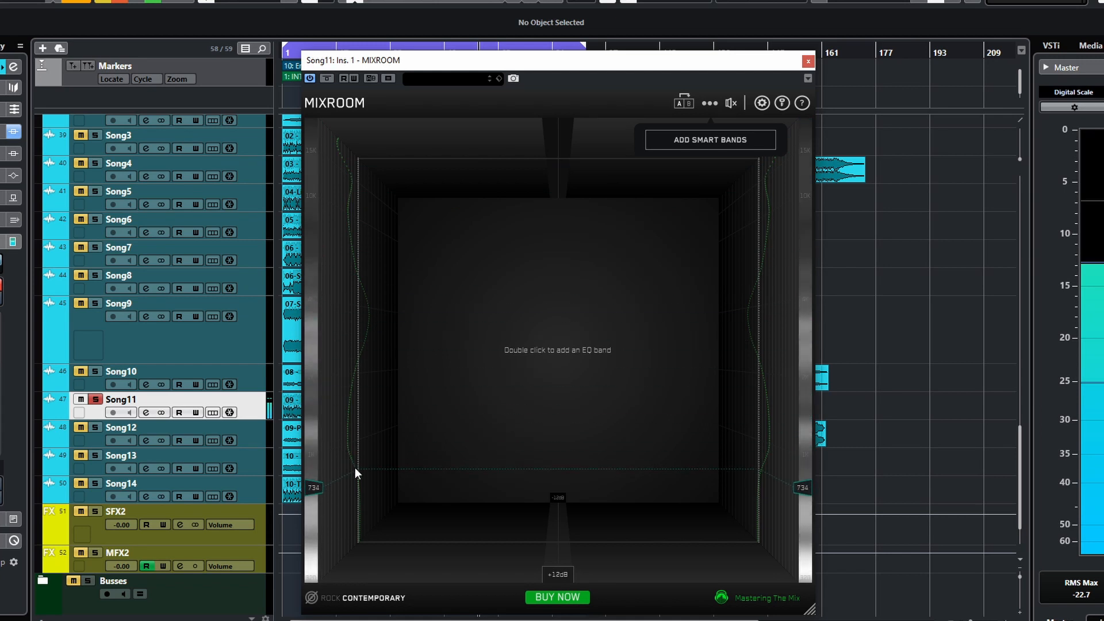
pyautogui.click(706, 145)
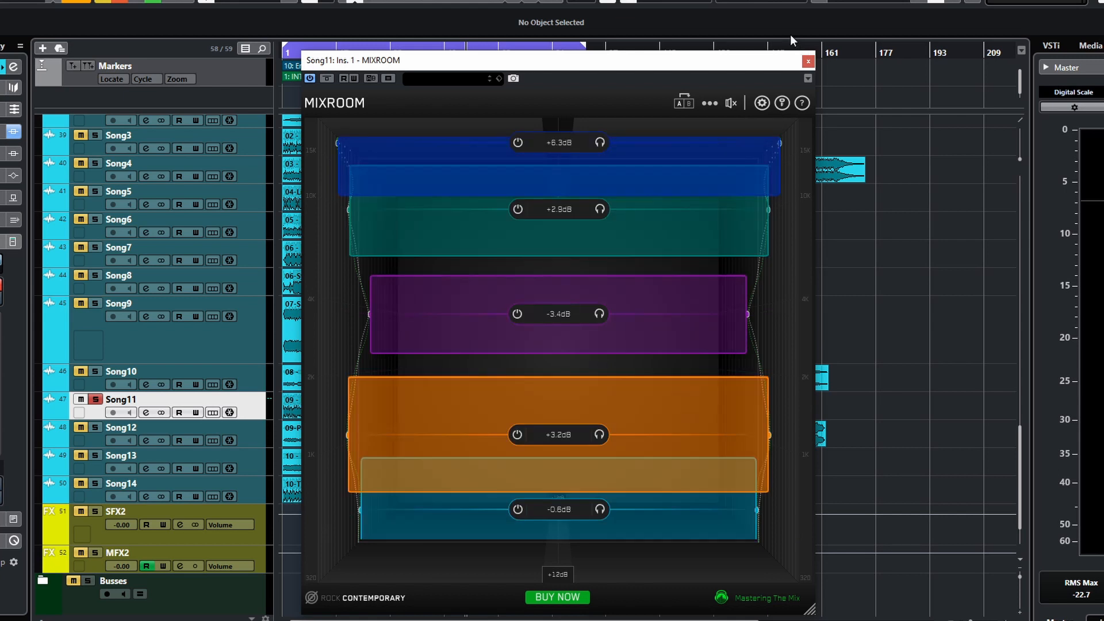
# - Open the output gain control and toggle the plugin bypass off and on to compare
pyautogui.click(731, 104)
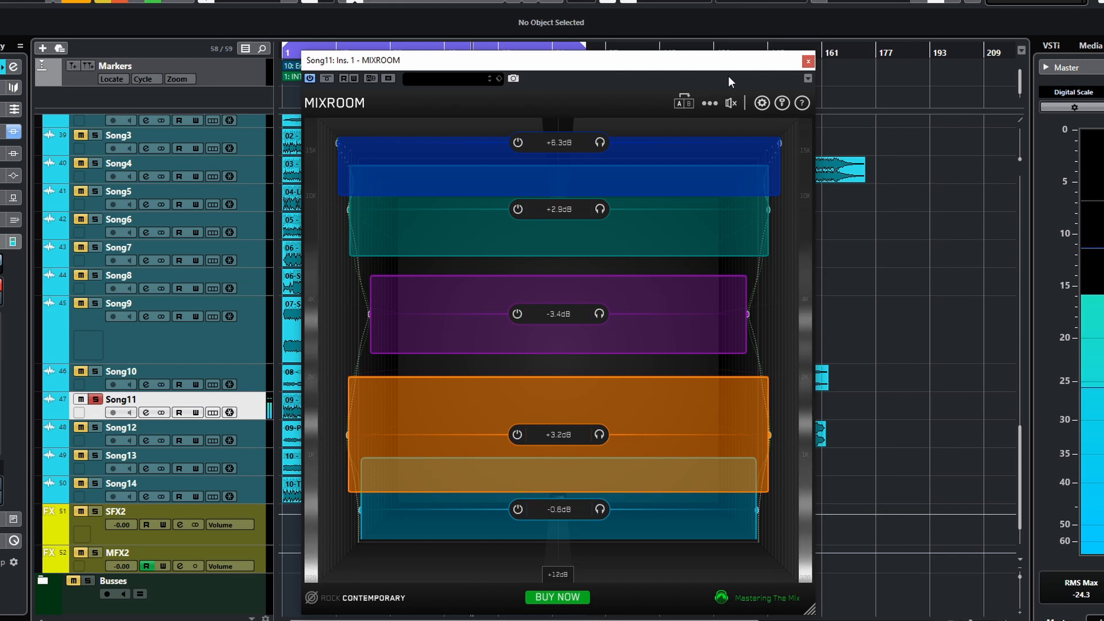
pyautogui.moveTo(732, 102)
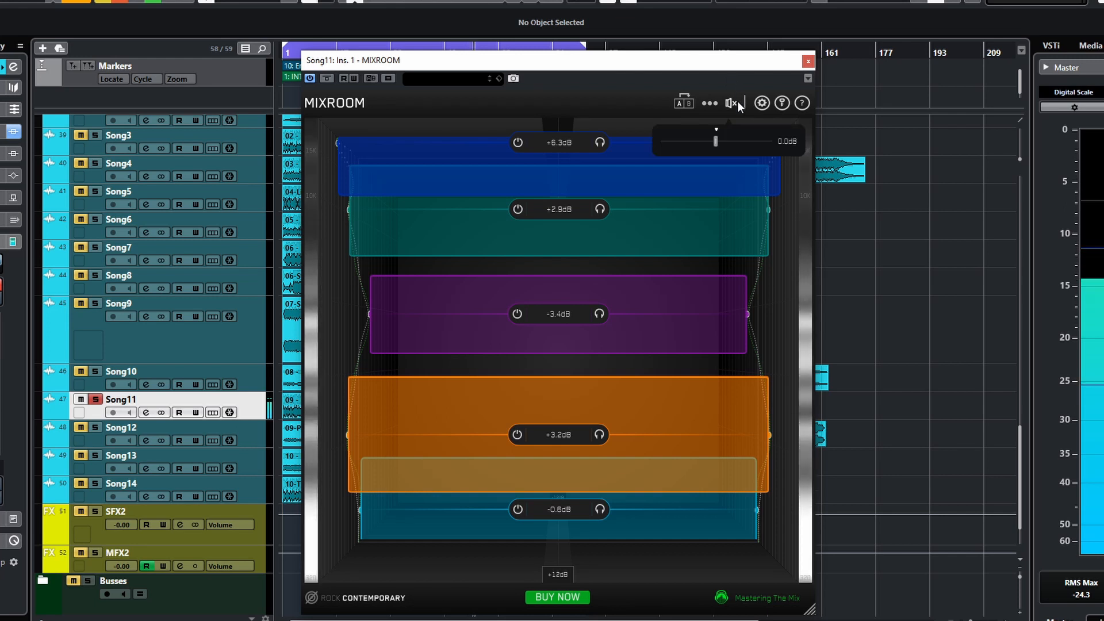
pyautogui.click(327, 78)
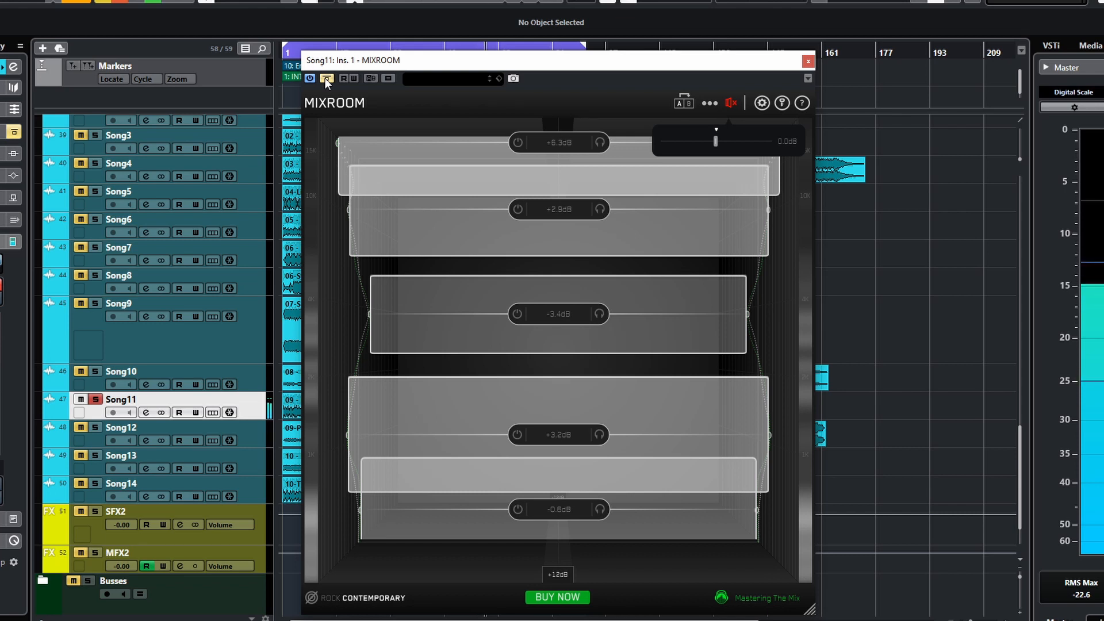
pyautogui.click(325, 78)
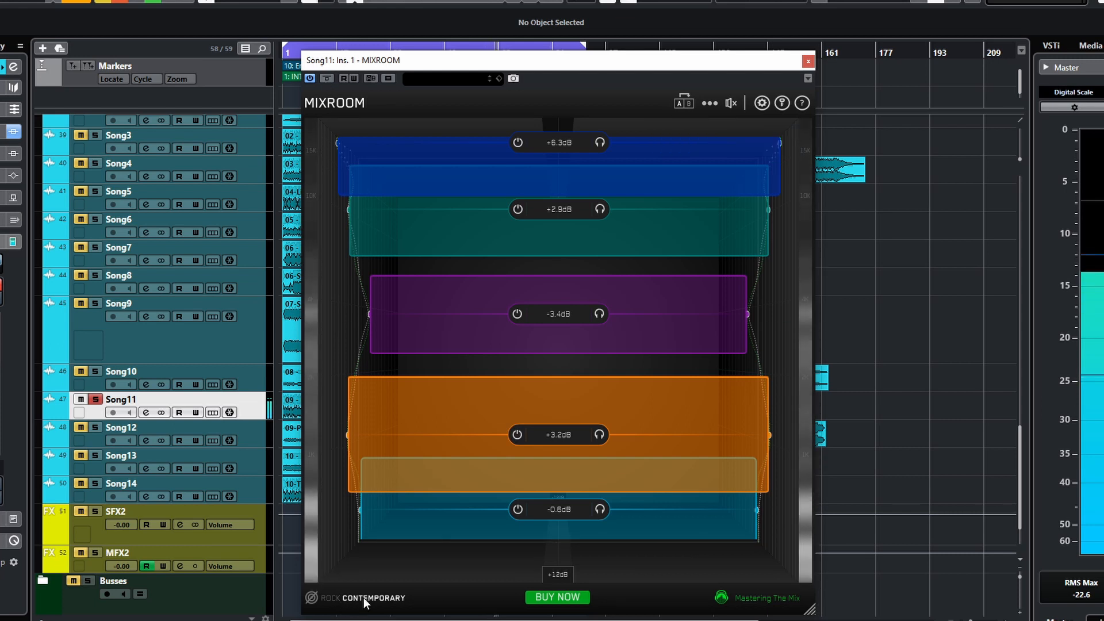
# - Stop playback and delete all of the smart EQ bands
pyautogui.press('space')
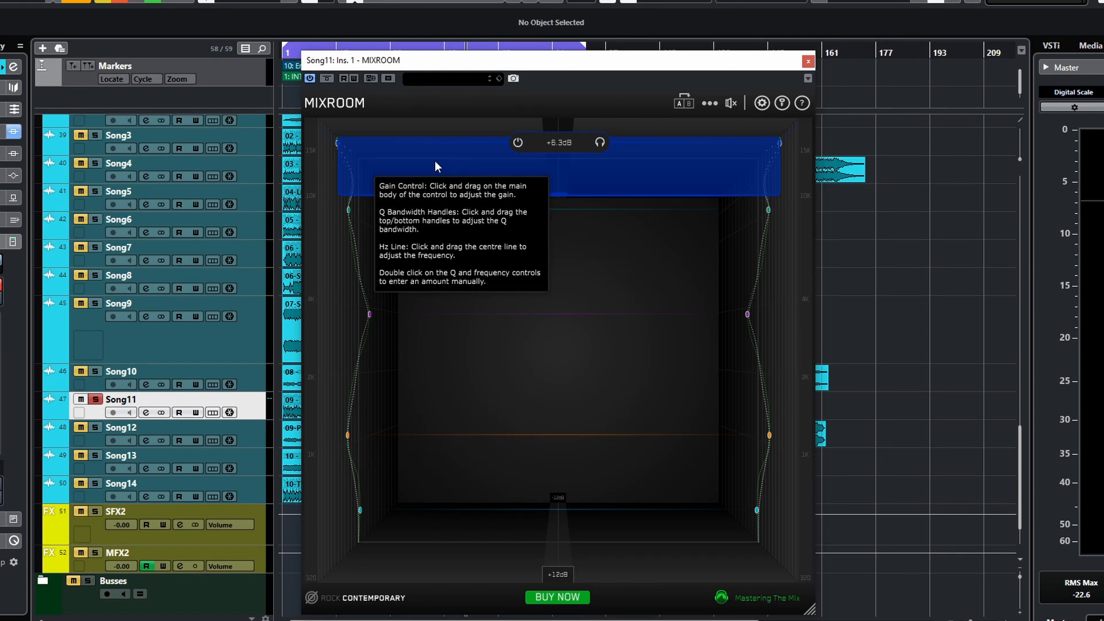
pyautogui.moveTo(435, 160); pyautogui.dragTo(413, 234)
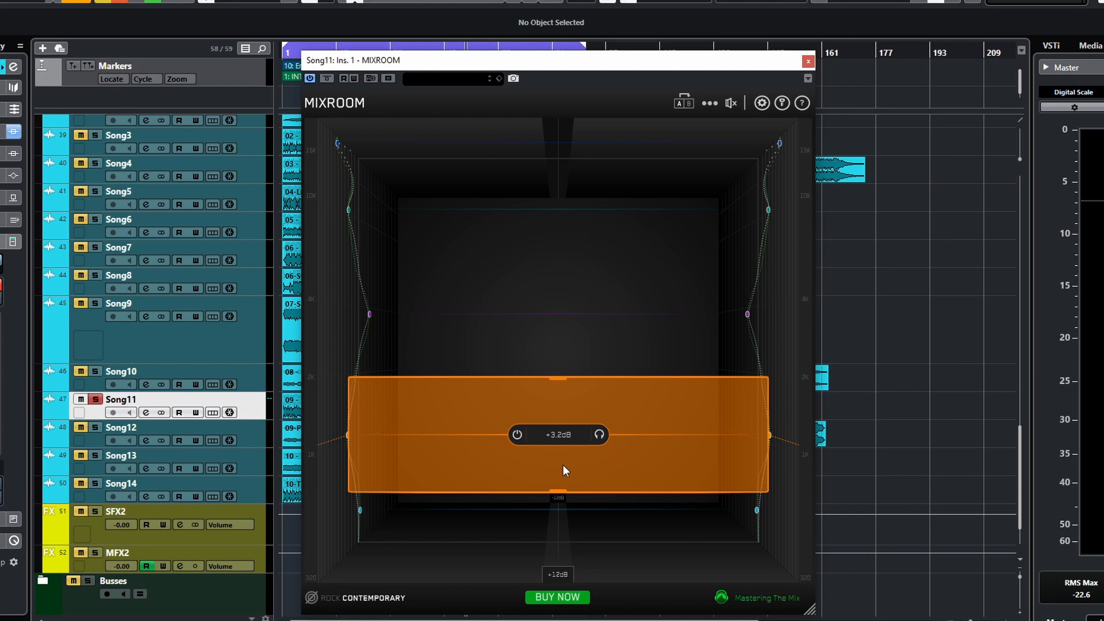
pyautogui.click(613, 434)
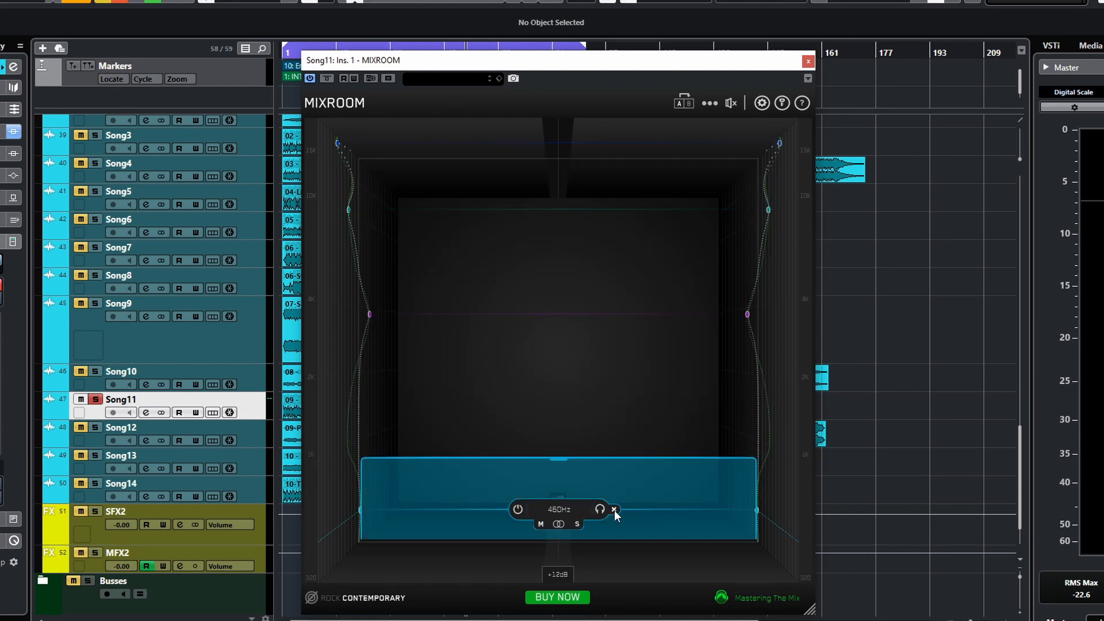
pyautogui.click(615, 511)
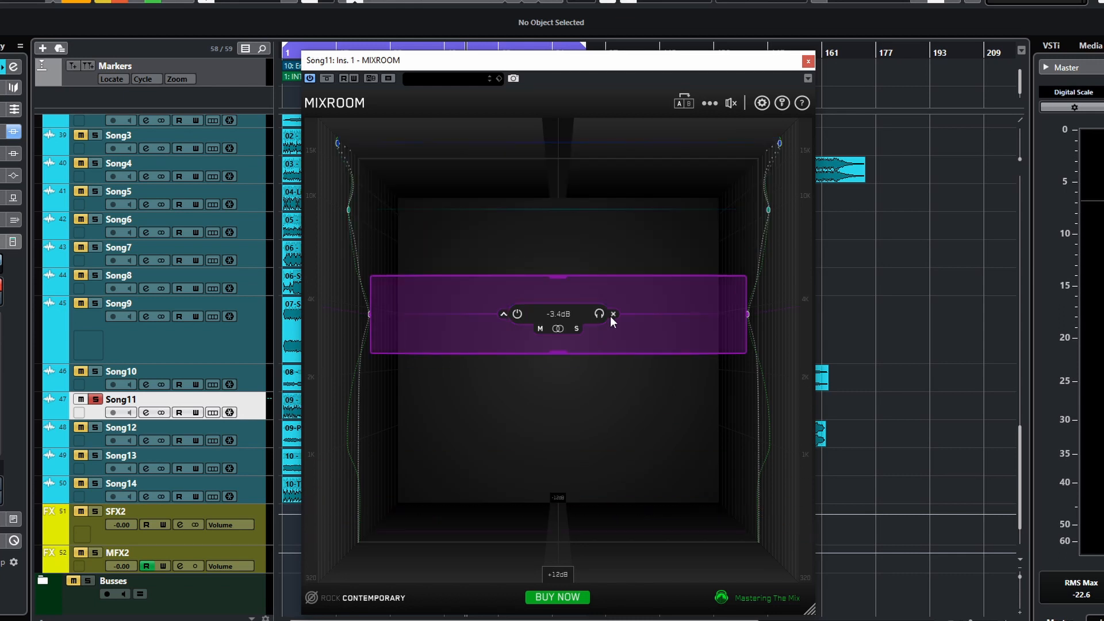
pyautogui.click(612, 313)
pyautogui.moveTo(606, 206)
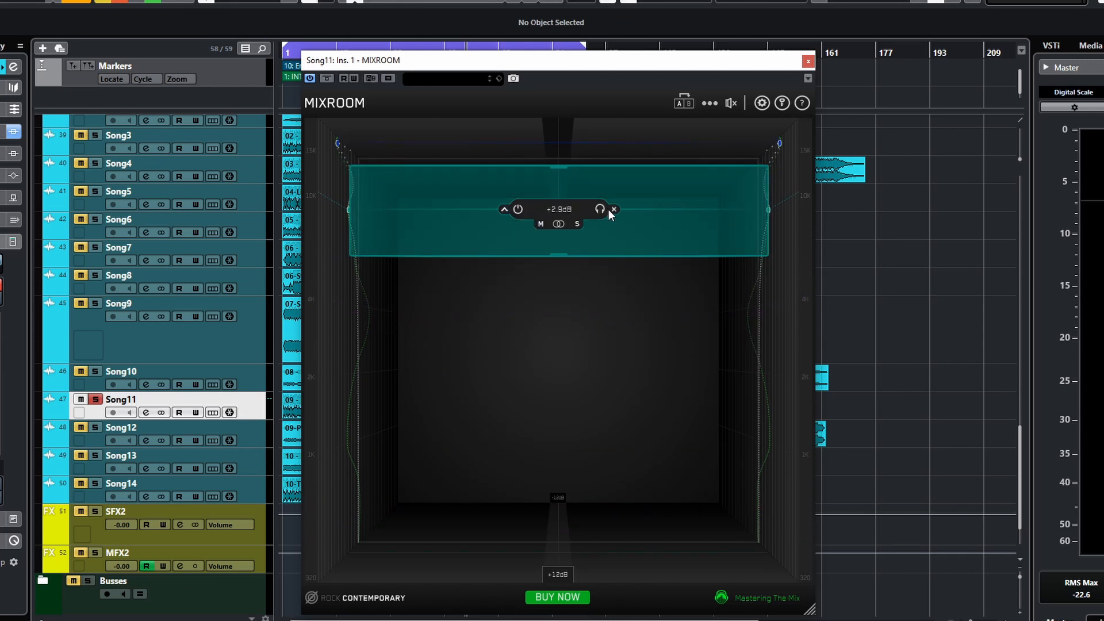
pyautogui.click(613, 210)
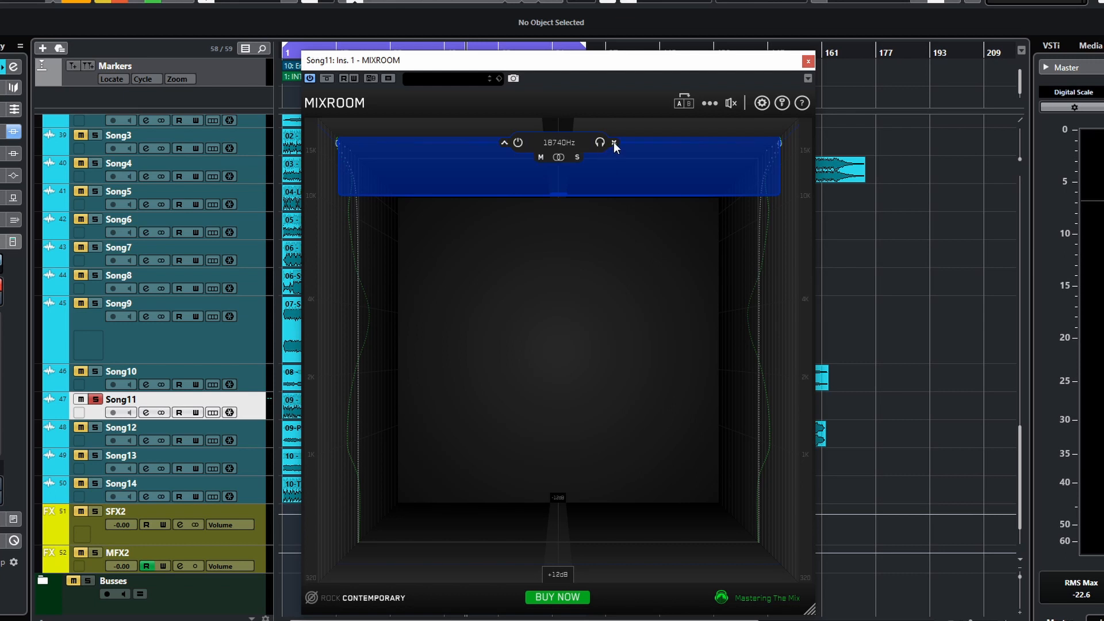
pyautogui.click(614, 142)
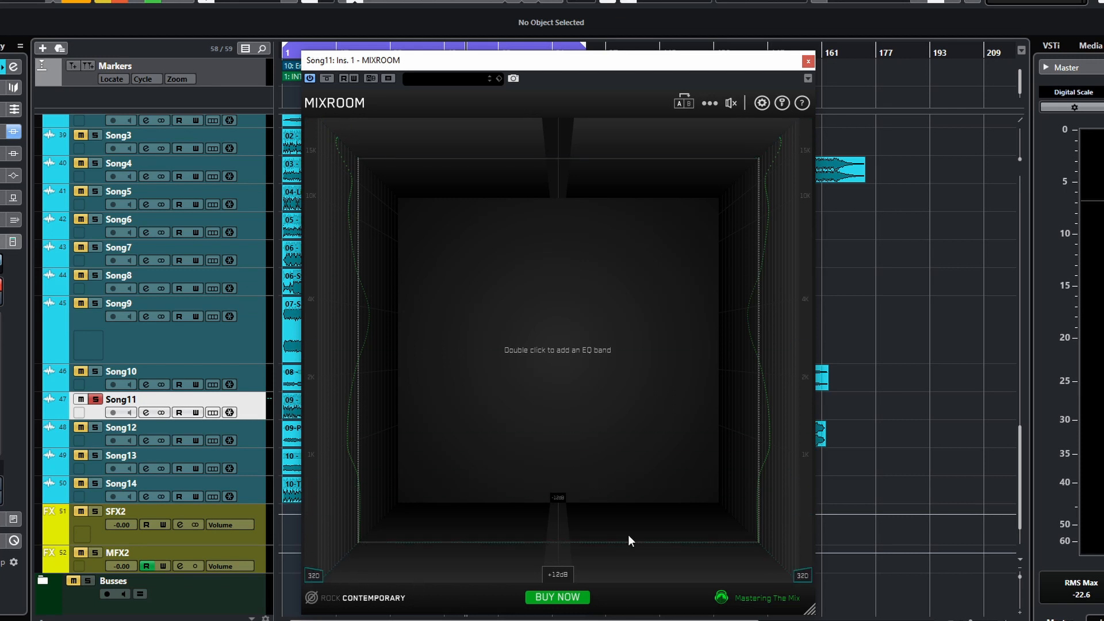
# - Add five EQ bands manually at different frequencies
pyautogui.doubleClick(561, 350)
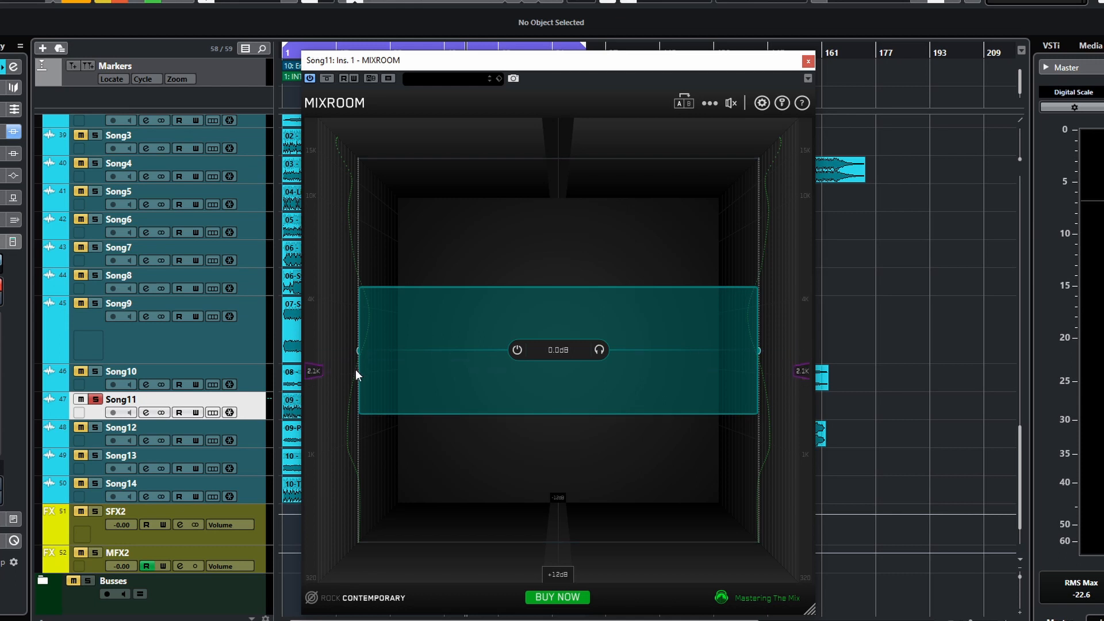
pyautogui.doubleClick(505, 489)
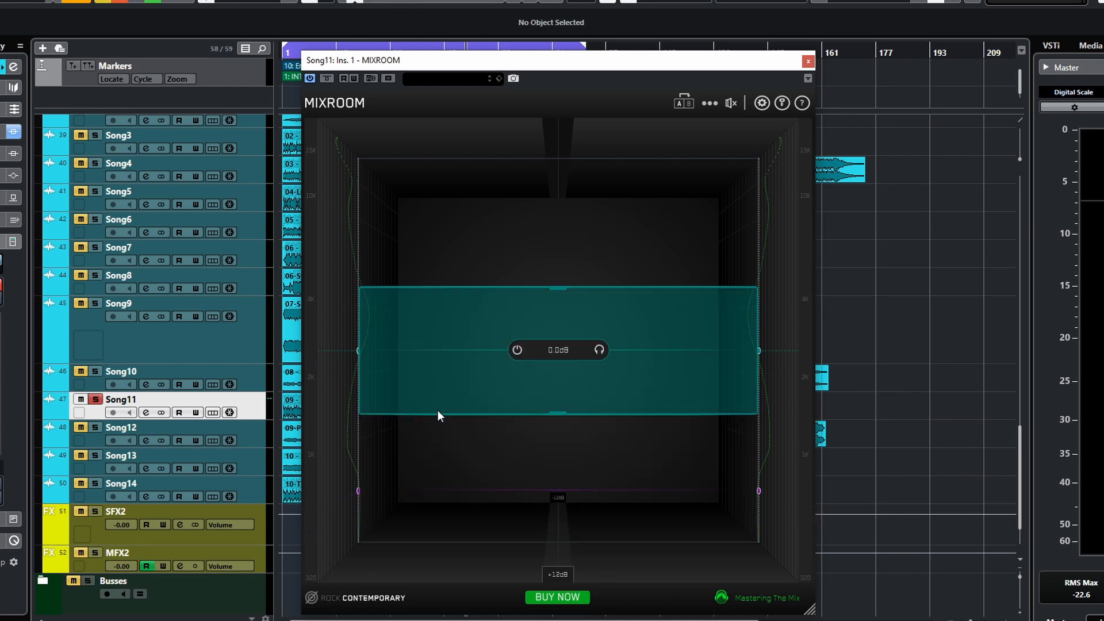
pyautogui.doubleClick(436, 429)
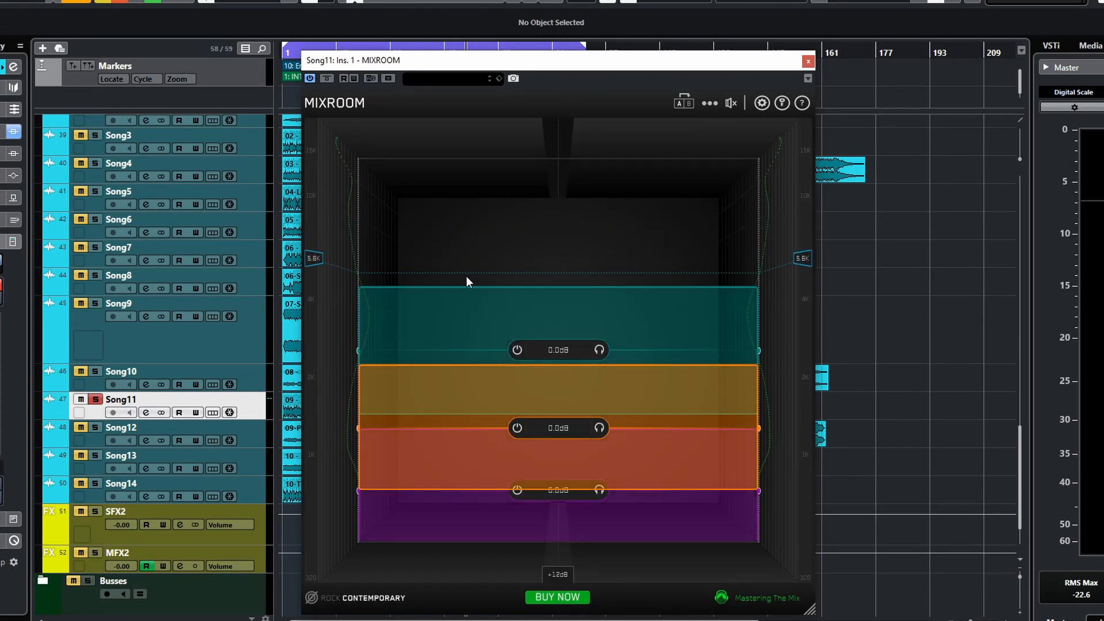
pyautogui.doubleClick(466, 276)
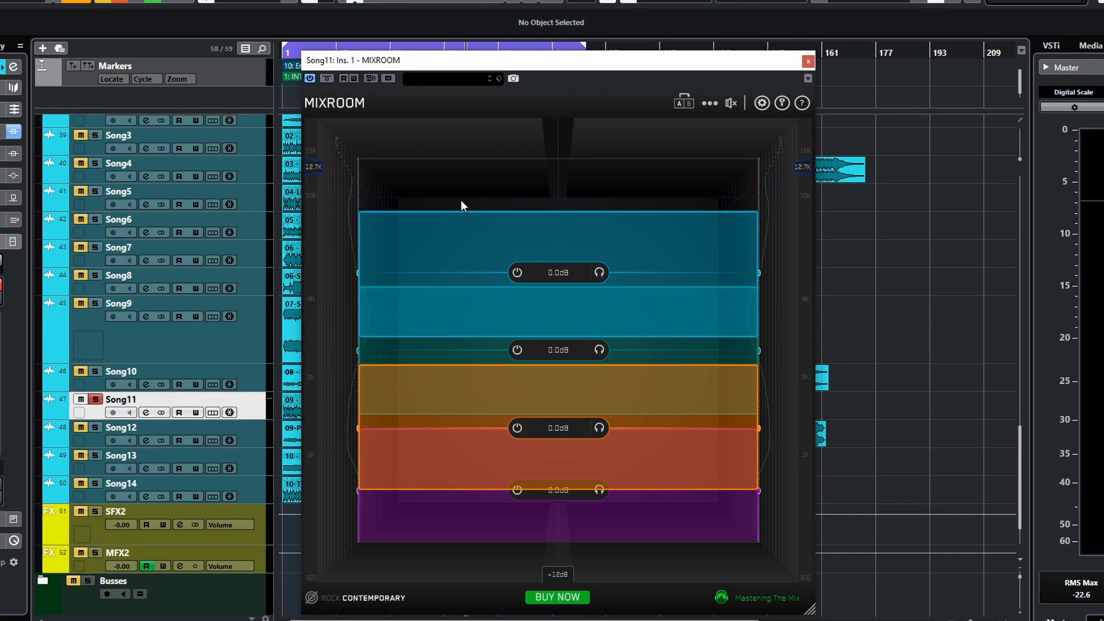
pyautogui.doubleClick(461, 199)
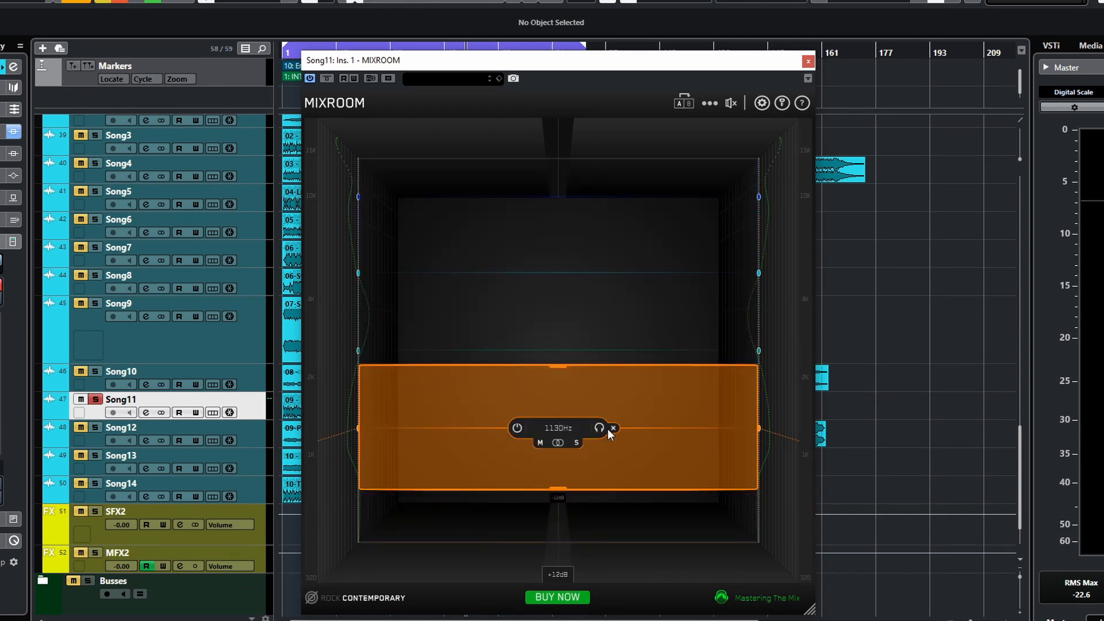
# - Delete the manually added EQ bands
pyautogui.click(612, 429)
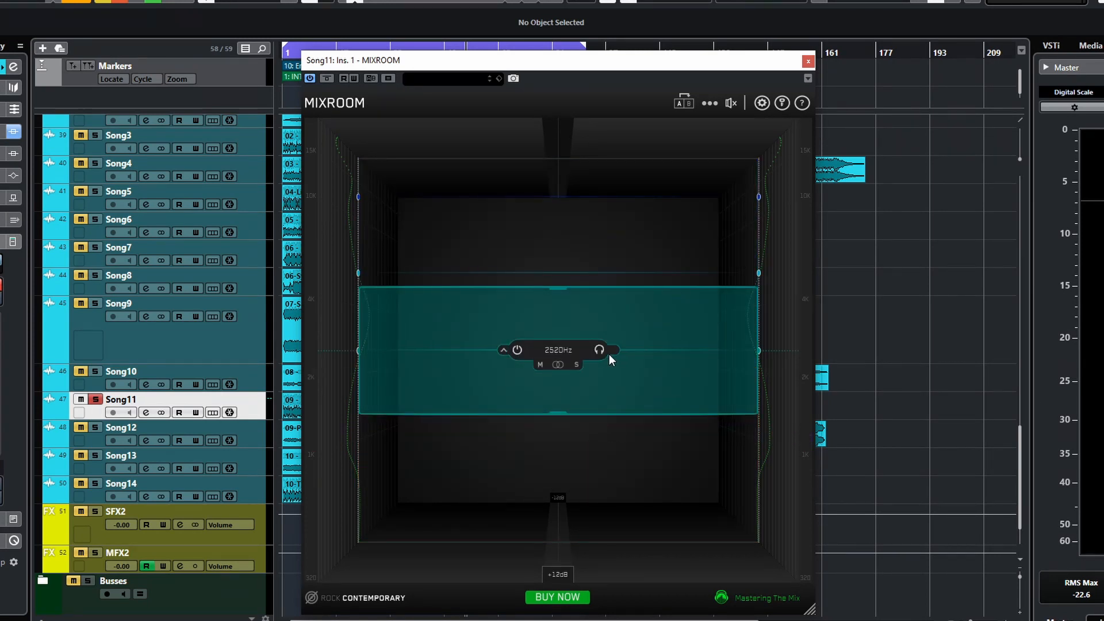
pyautogui.click(612, 349)
pyautogui.moveTo(610, 271)
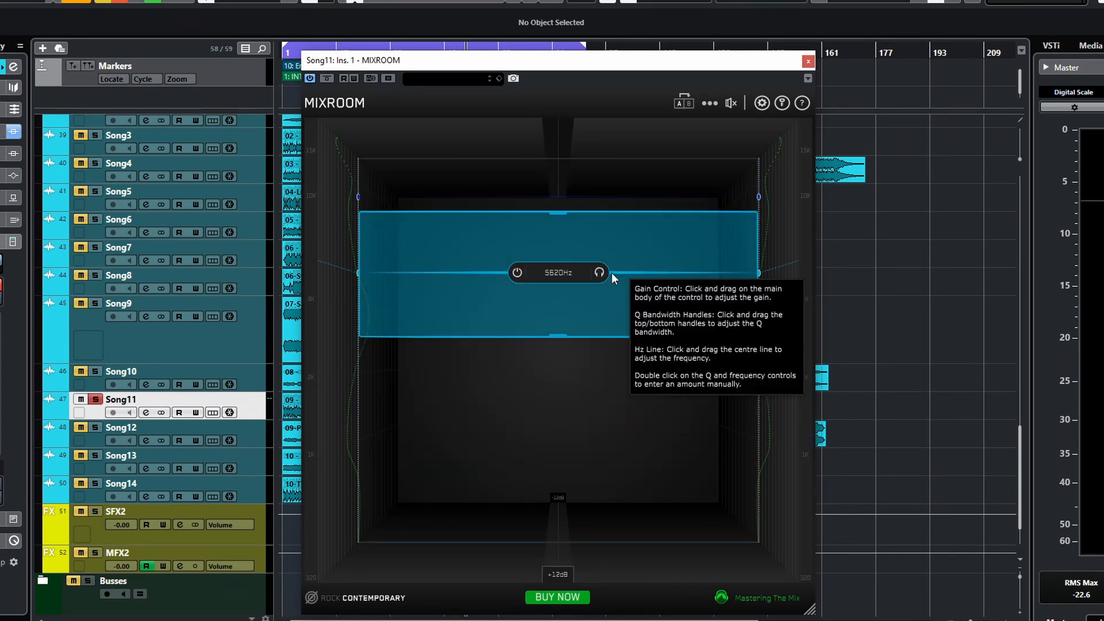
pyautogui.click(612, 272)
pyautogui.moveTo(605, 199)
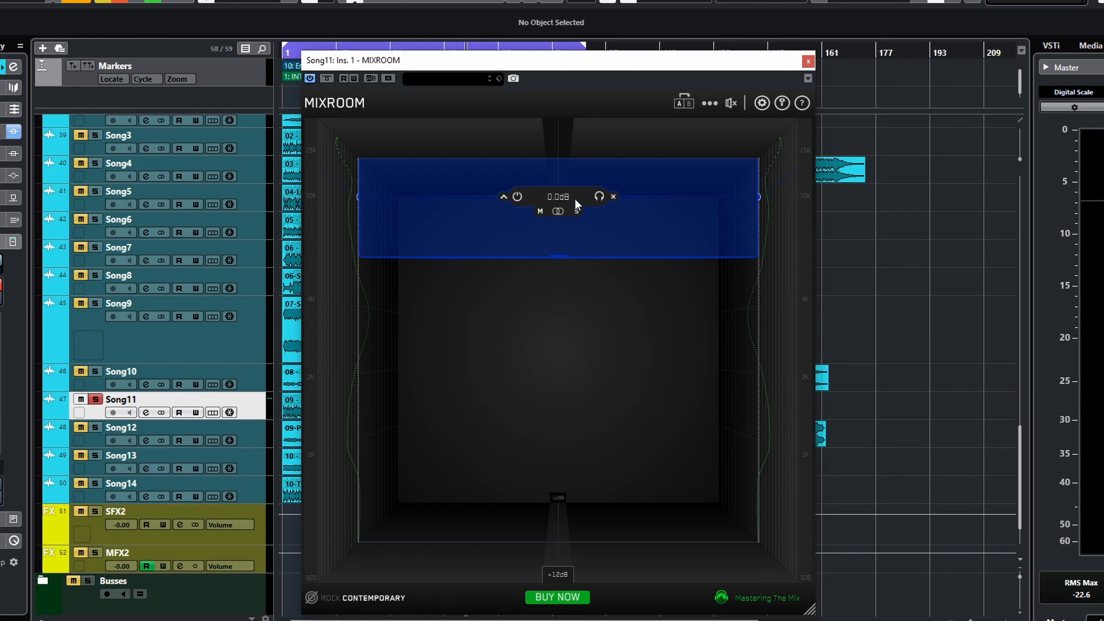
pyautogui.click(613, 197)
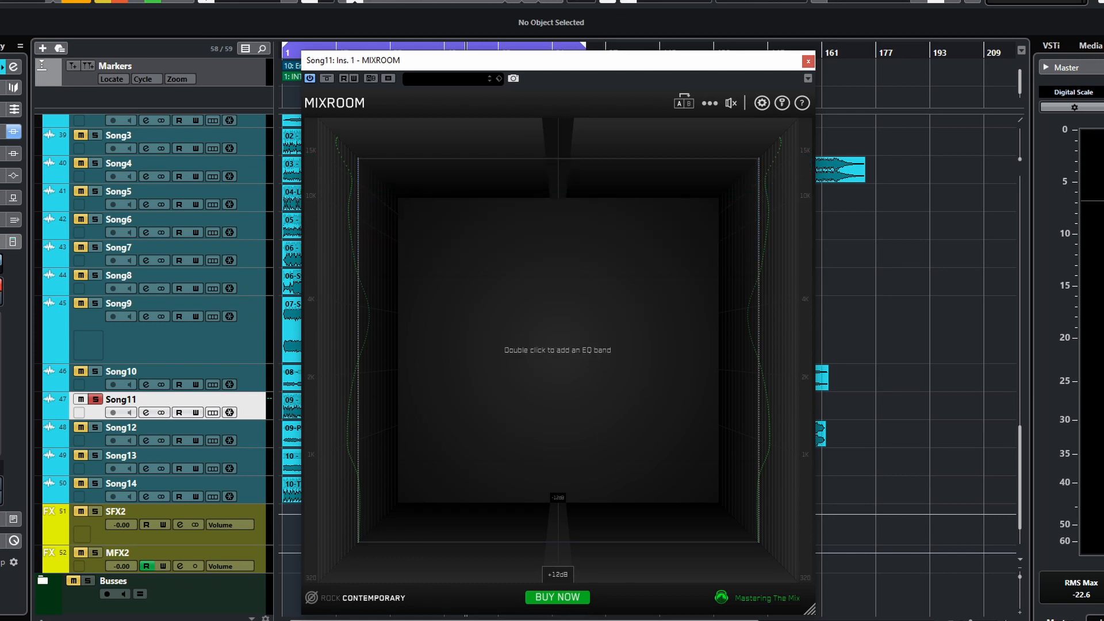
# - Add a single high-frequency EQ band
pyautogui.doubleClick(798, 207)
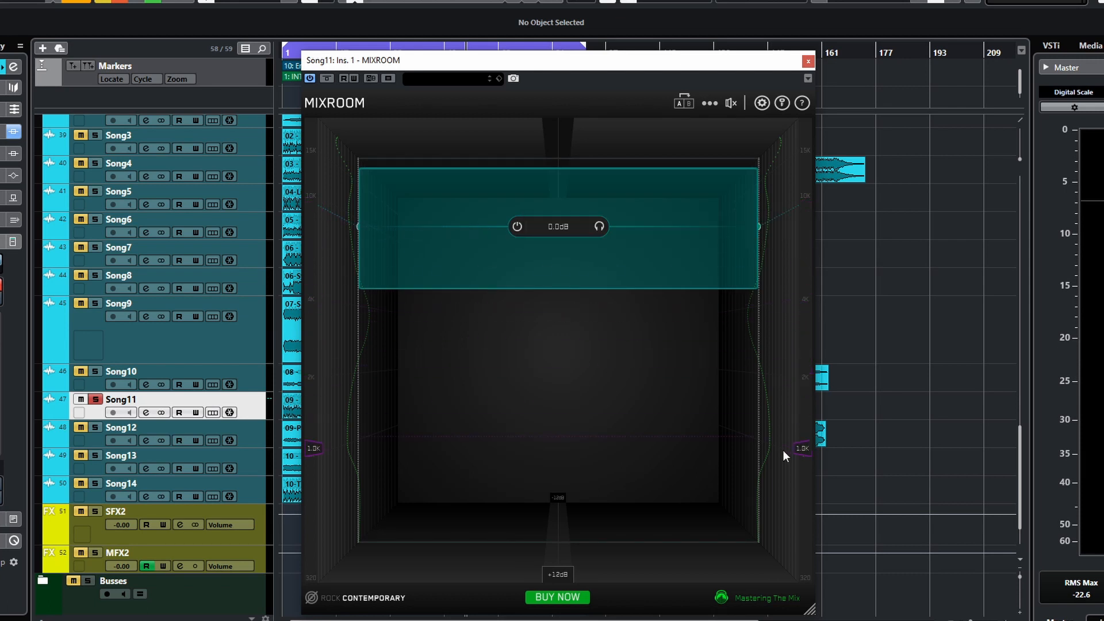
pyautogui.moveTo(794, 573); pyautogui.dragTo(803, 511)
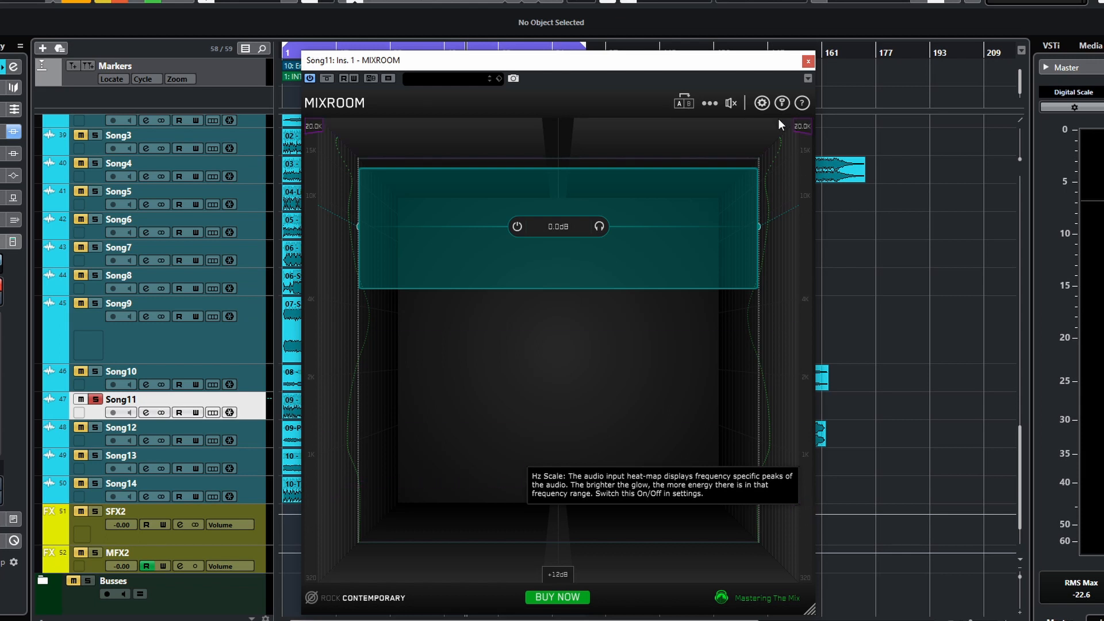
# - Open the plugin settings and save them
pyautogui.click(761, 103)
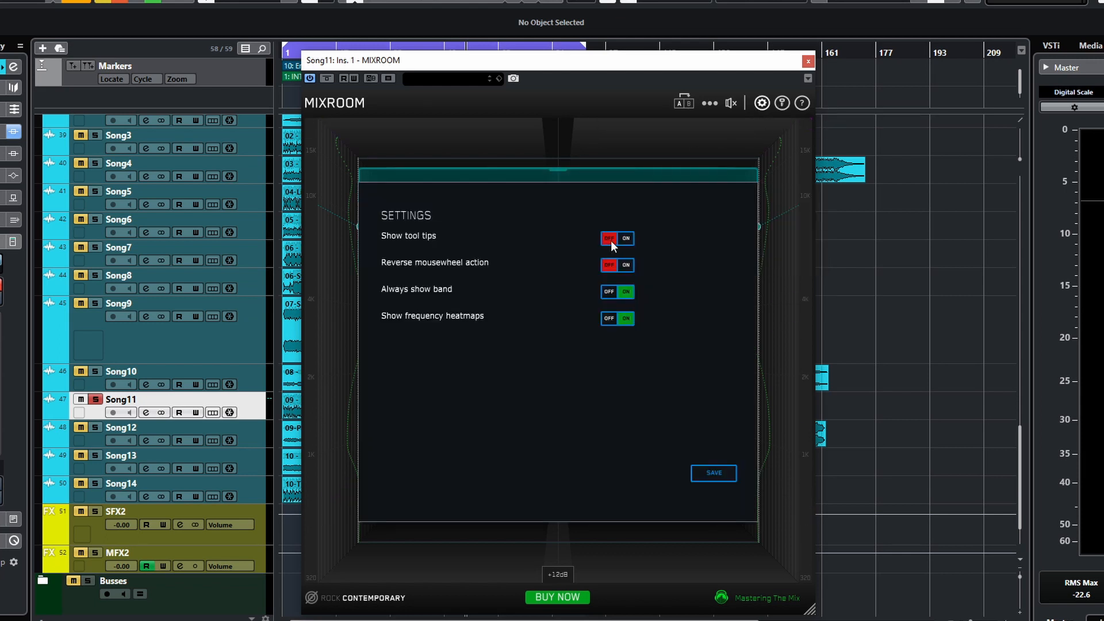
pyautogui.click(713, 474)
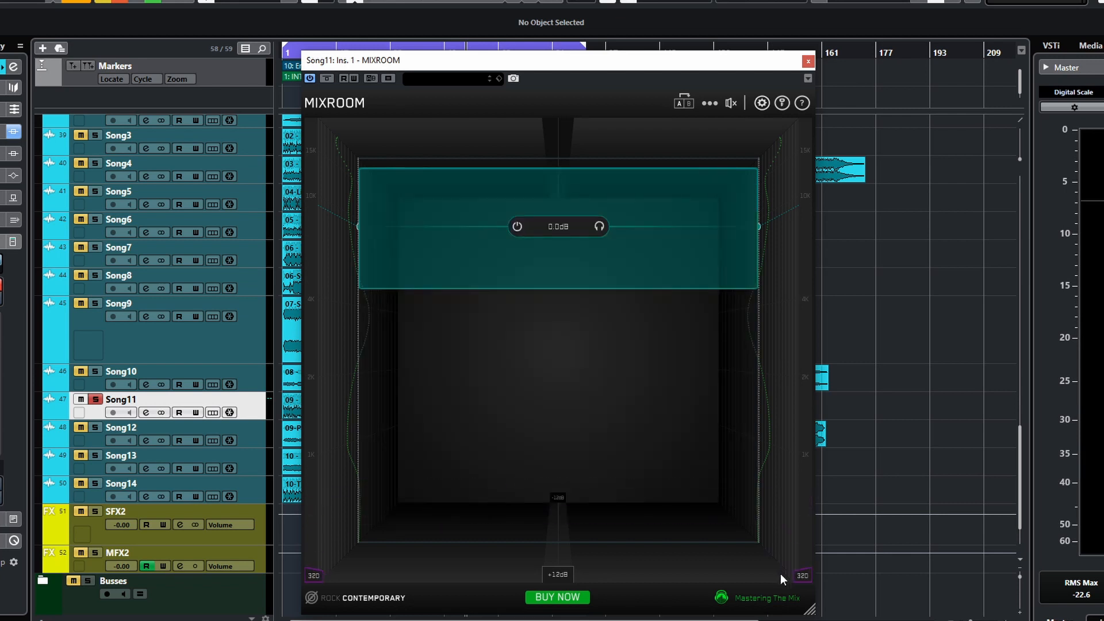
# - Add low and mid EQ bands from the side frequency markers and lower the mid band's gain
pyautogui.click(809, 510)
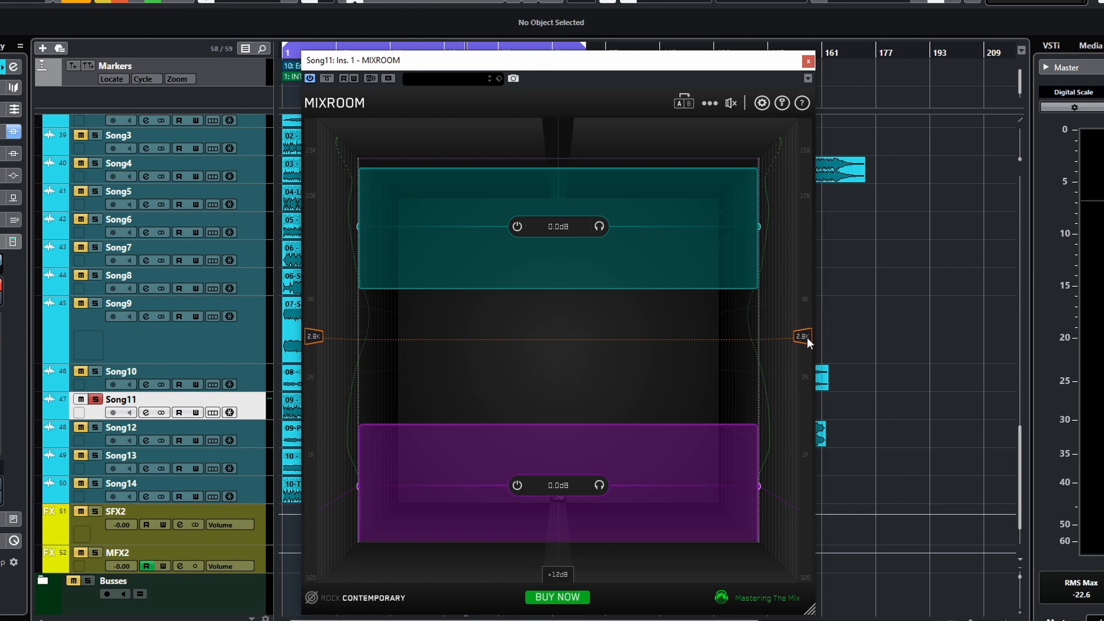
pyautogui.click(760, 340)
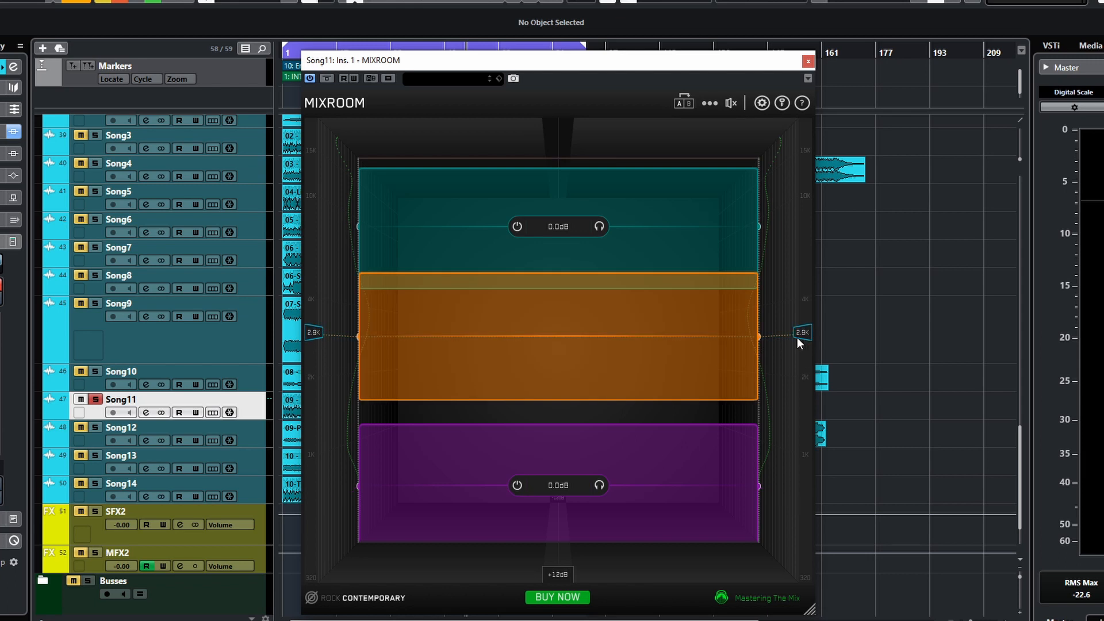
pyautogui.click(783, 338)
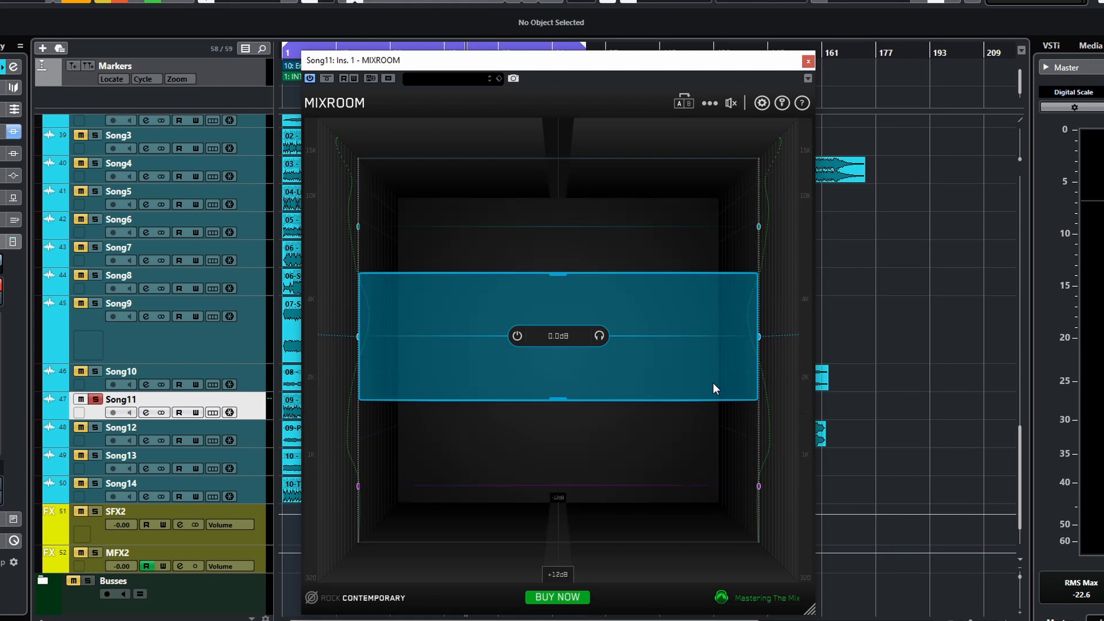
pyautogui.moveTo(605, 292); pyautogui.dragTo(619, 321)
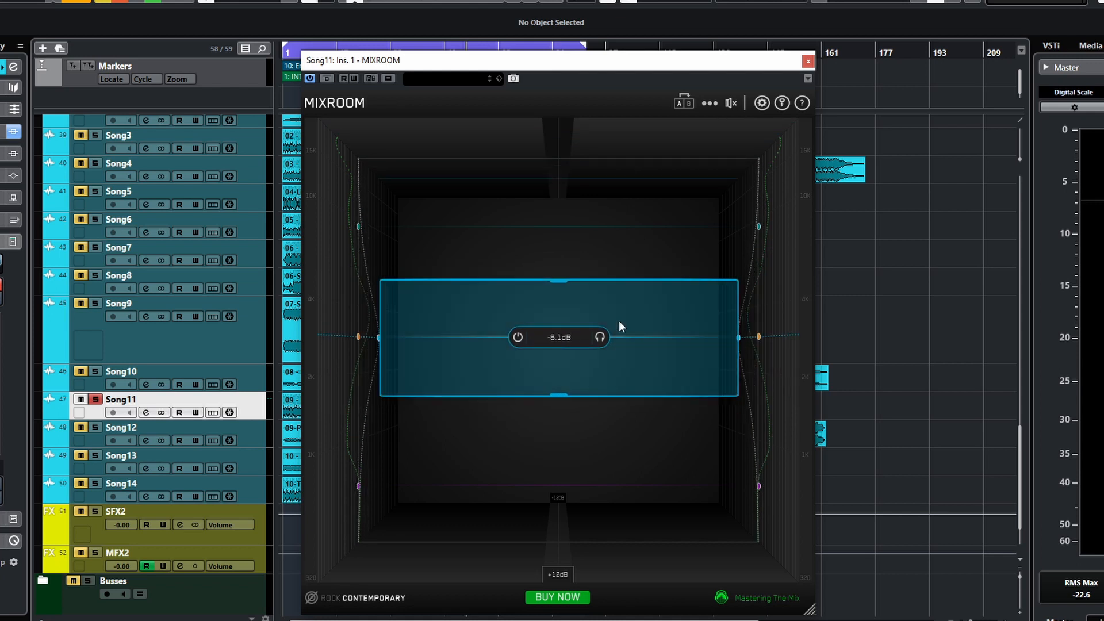
# - Delete every EQ band so the display is empty
pyautogui.doubleClick(616, 358)
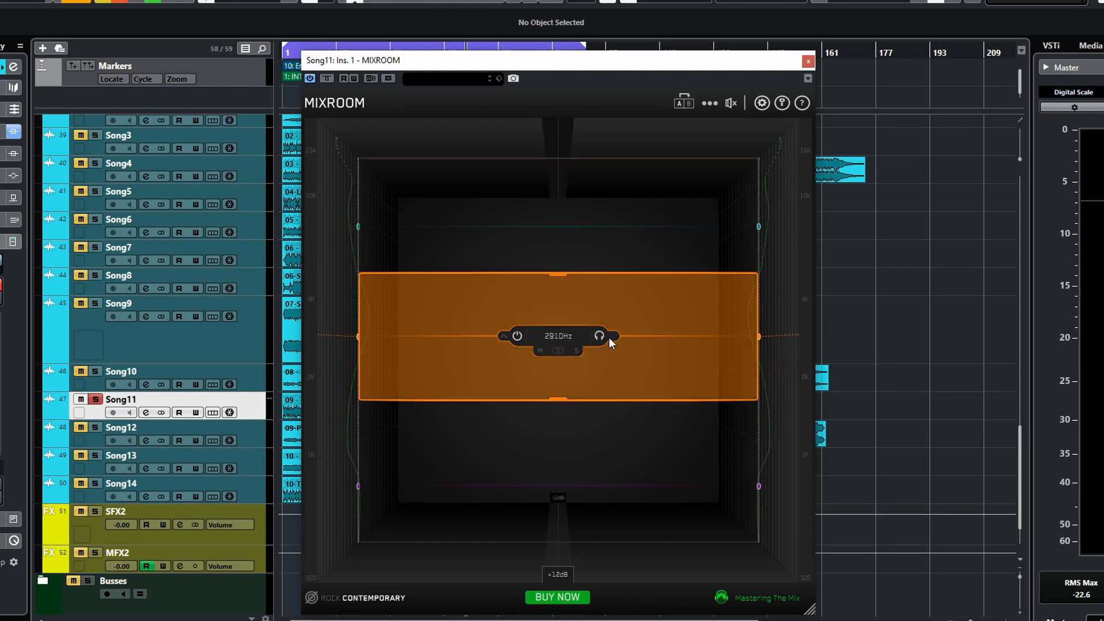
pyautogui.click(611, 337)
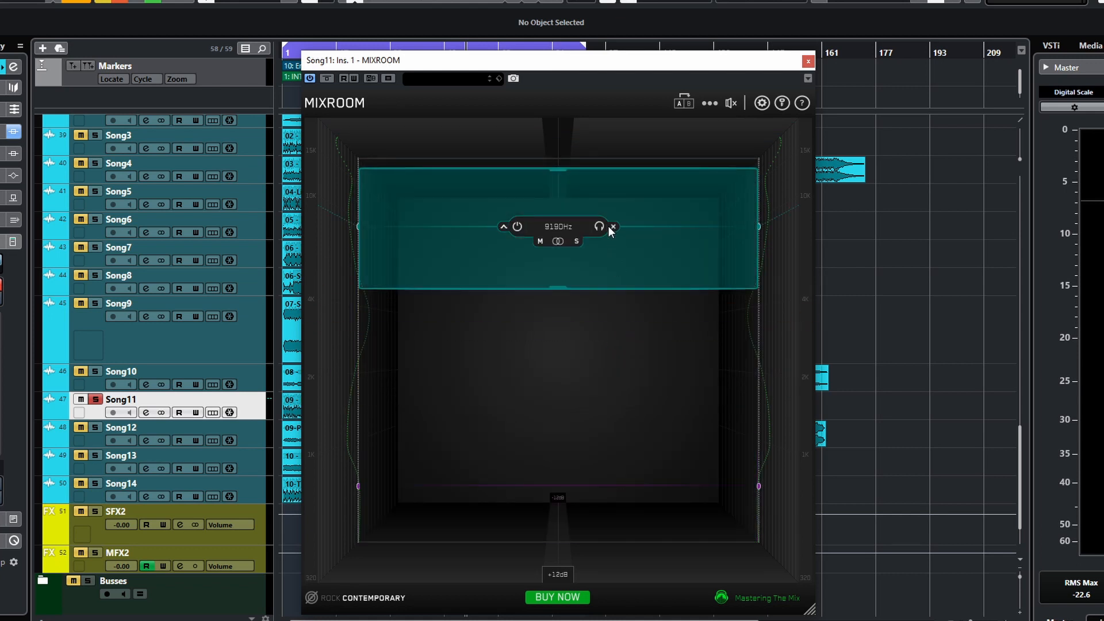
pyautogui.click(612, 230)
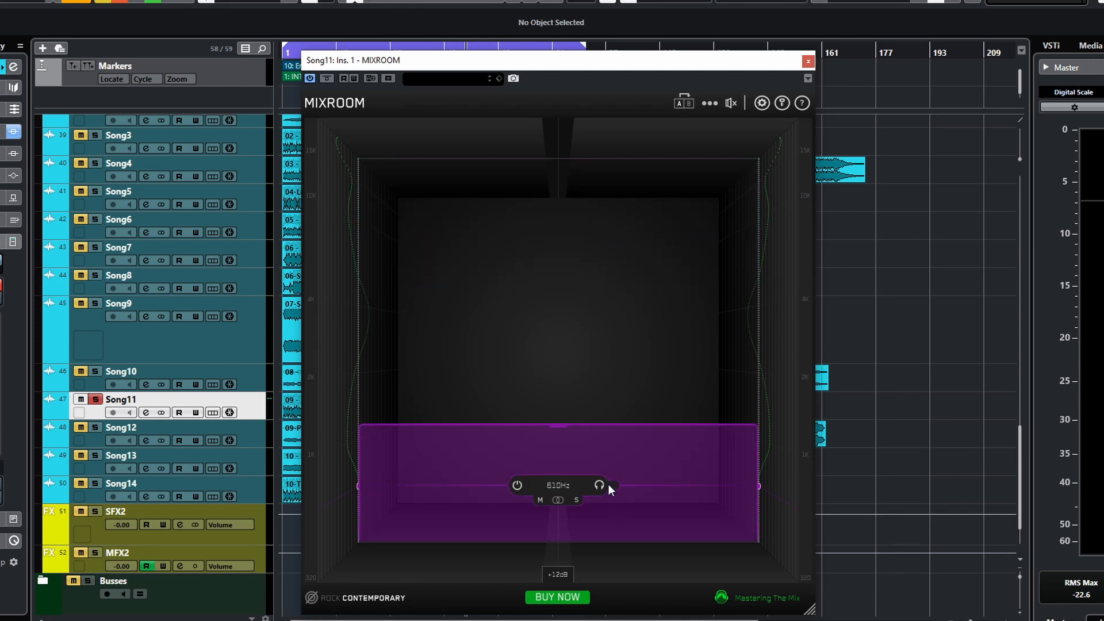
pyautogui.click(612, 484)
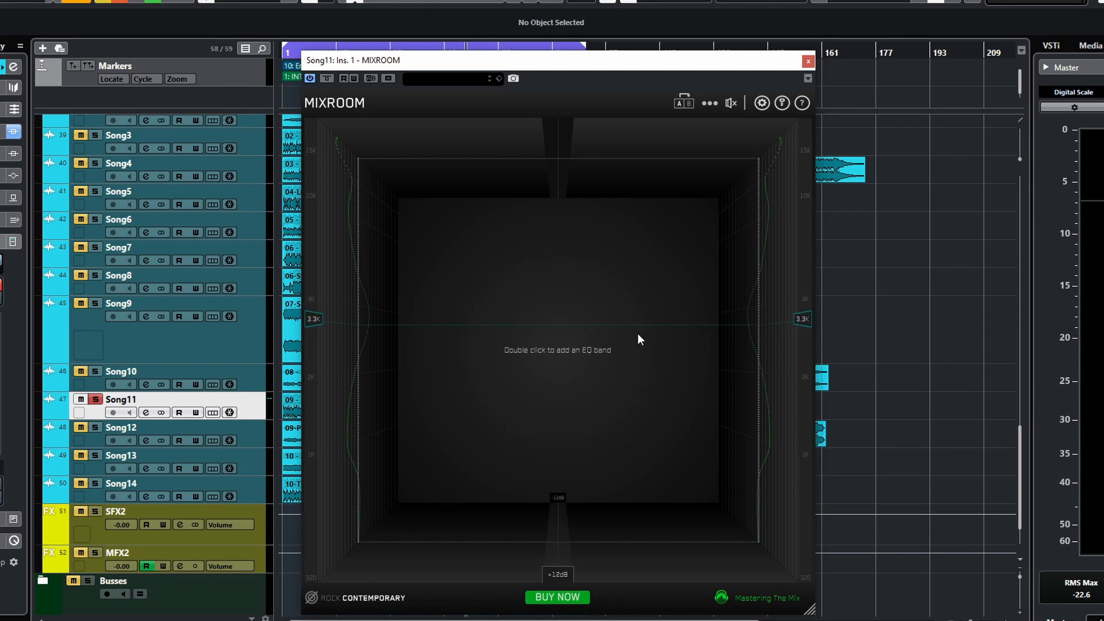
# - Add a new EQ band in the mid range and adjust its gain up and down by scrolling over it
pyautogui.doubleClick(748, 419)
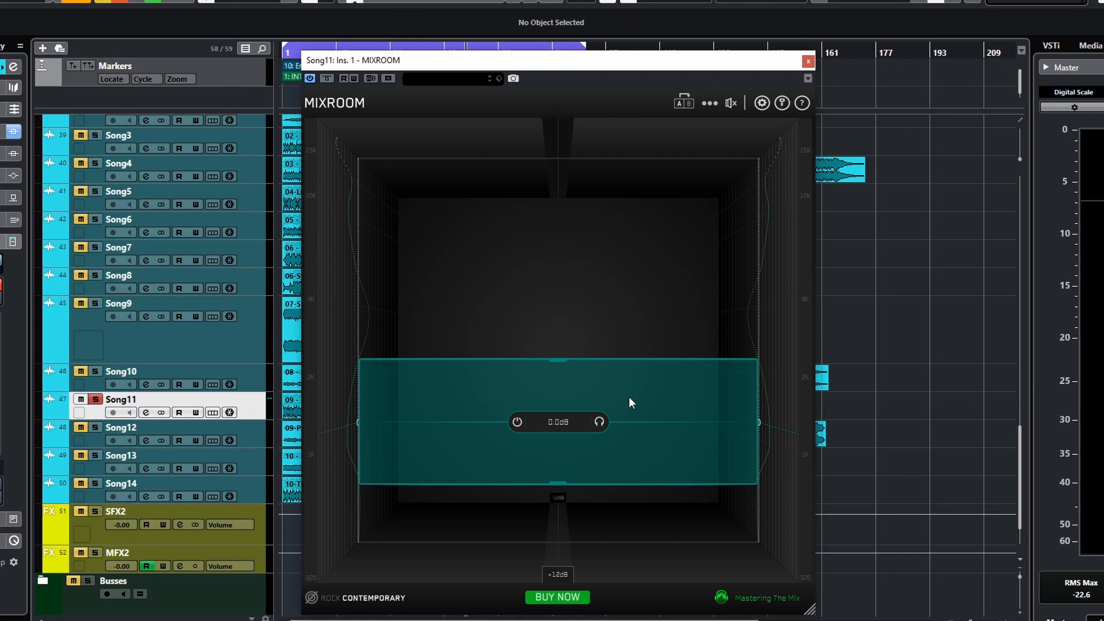
pyautogui.moveTo(629, 397); pyautogui.dragTo(651, 392)
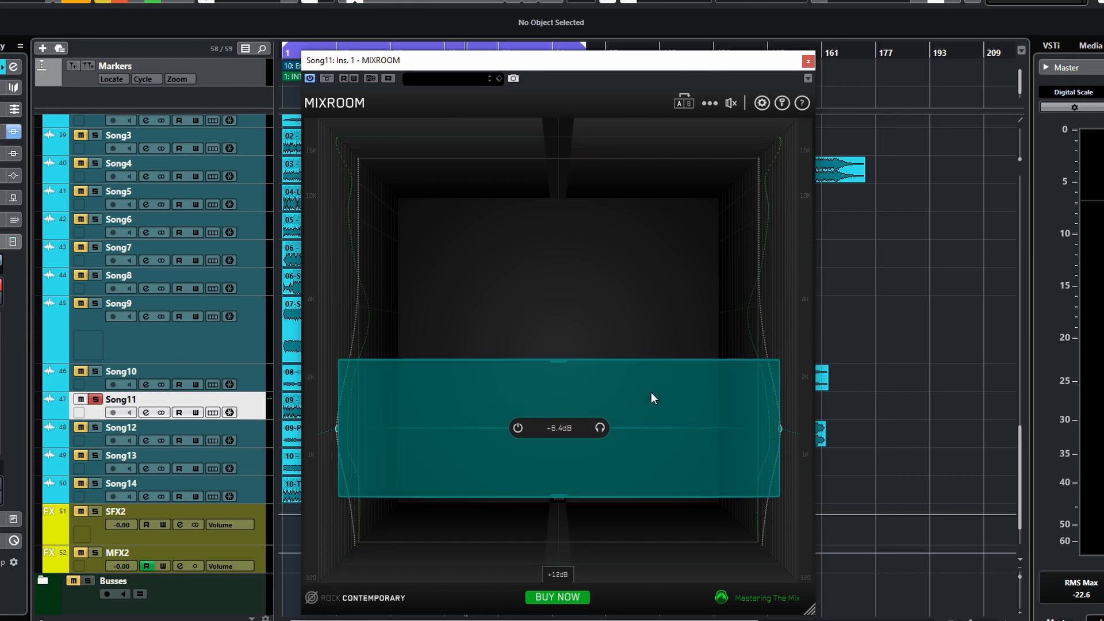
pyautogui.scroll(6, 652, 393)
pyautogui.scroll(-3, 652, 393)
pyautogui.scroll(-12, 652, 388)
pyautogui.scroll(-9, 652, 390)
pyautogui.scroll(-1, 652, 386)
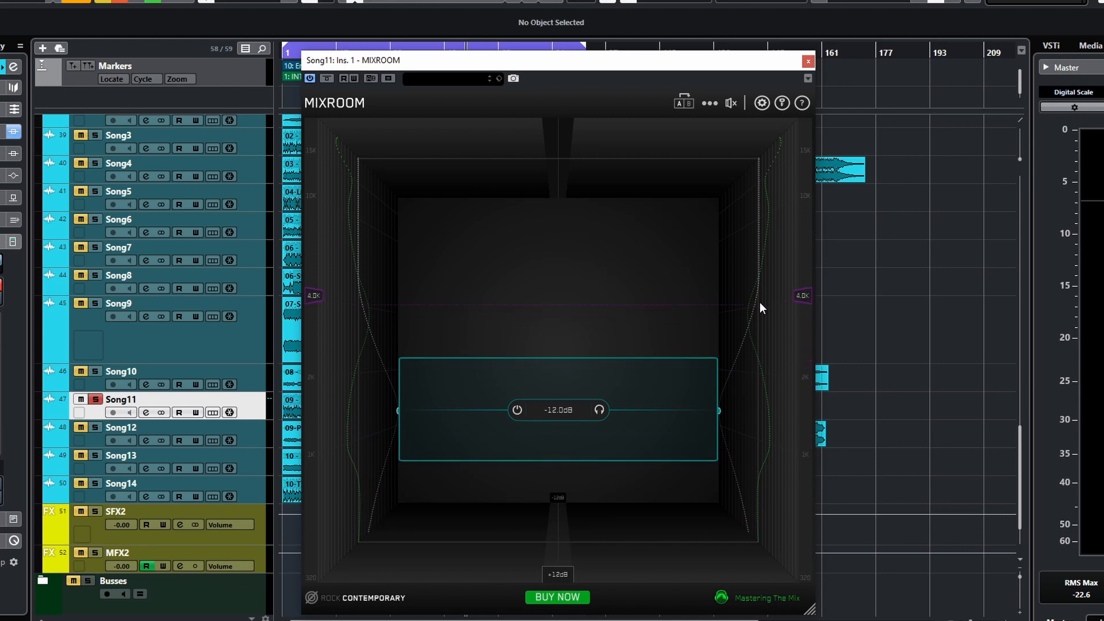
pyautogui.scroll(4, 654, 402)
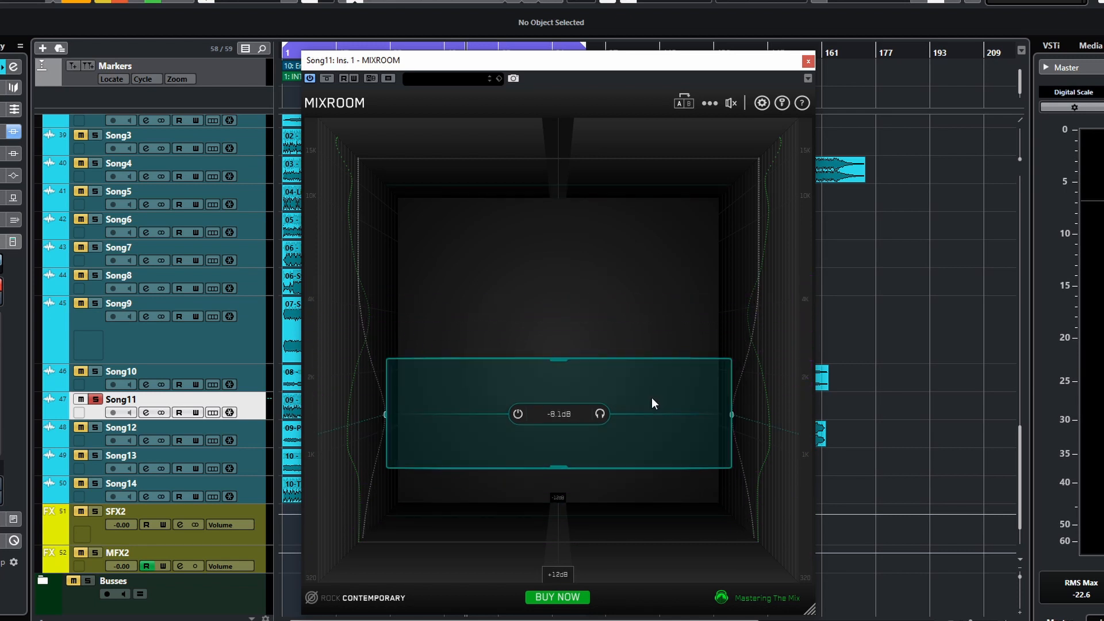
pyautogui.scroll(4, 634, 403)
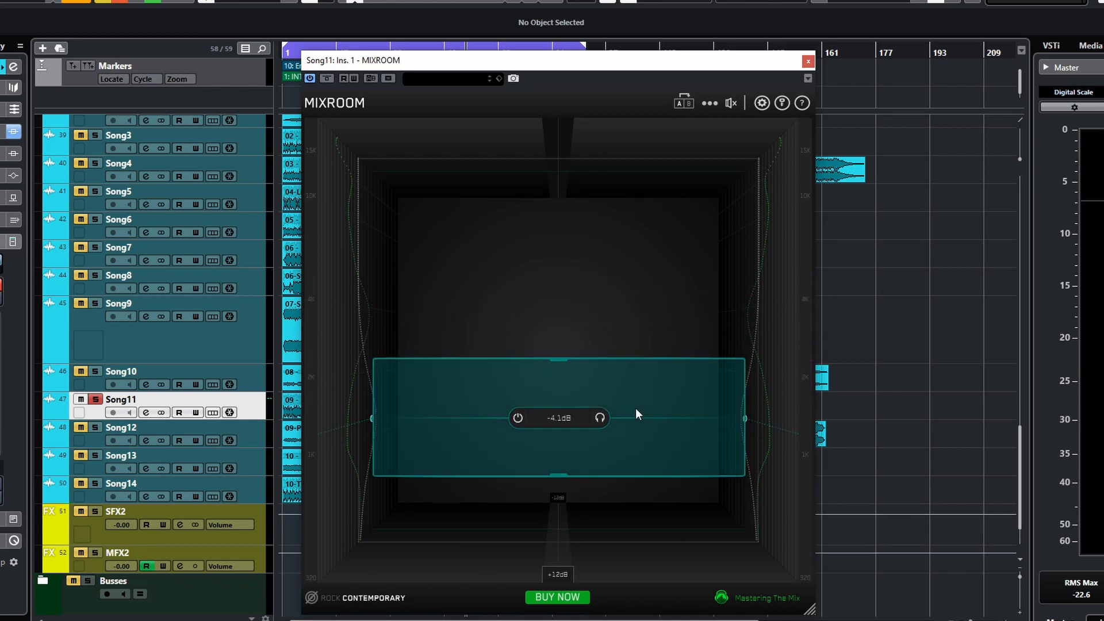
pyautogui.scroll(14, 638, 411)
pyautogui.scroll(2, 650, 415)
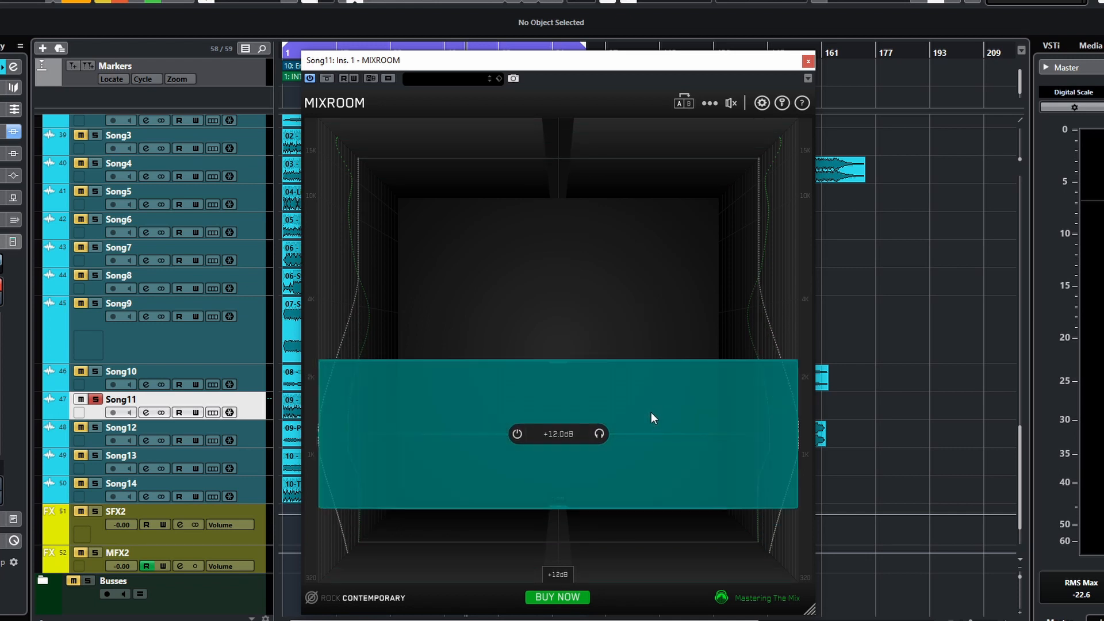
pyautogui.scroll(-9, 652, 414)
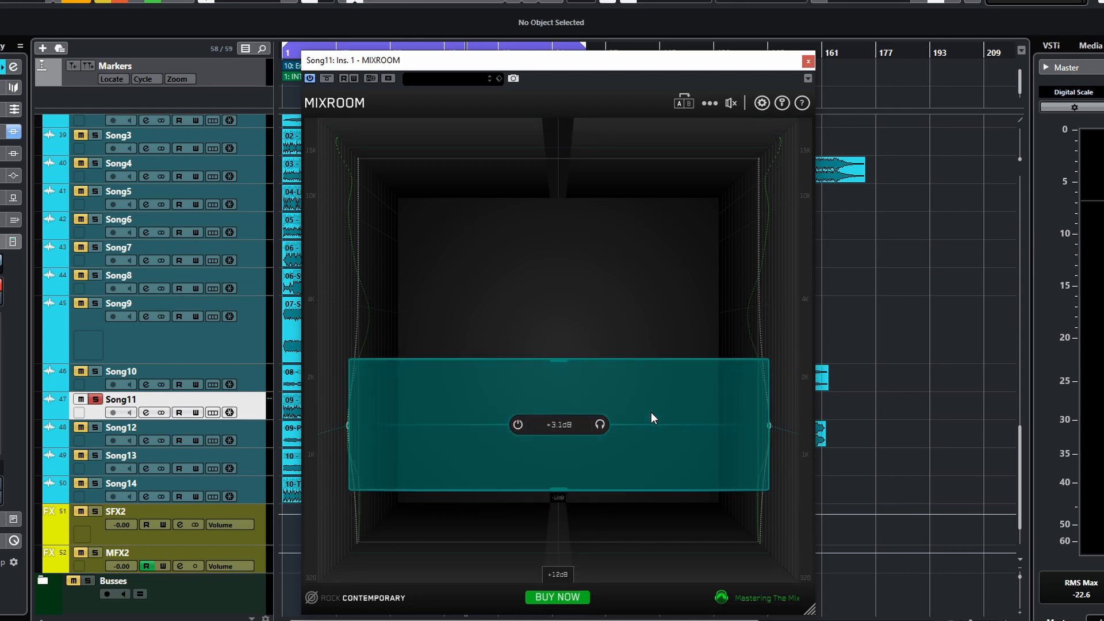
pyautogui.scroll(7, 656, 412)
pyautogui.scroll(-7, 644, 443)
pyautogui.scroll(7, 639, 448)
pyautogui.scroll(-7, 643, 459)
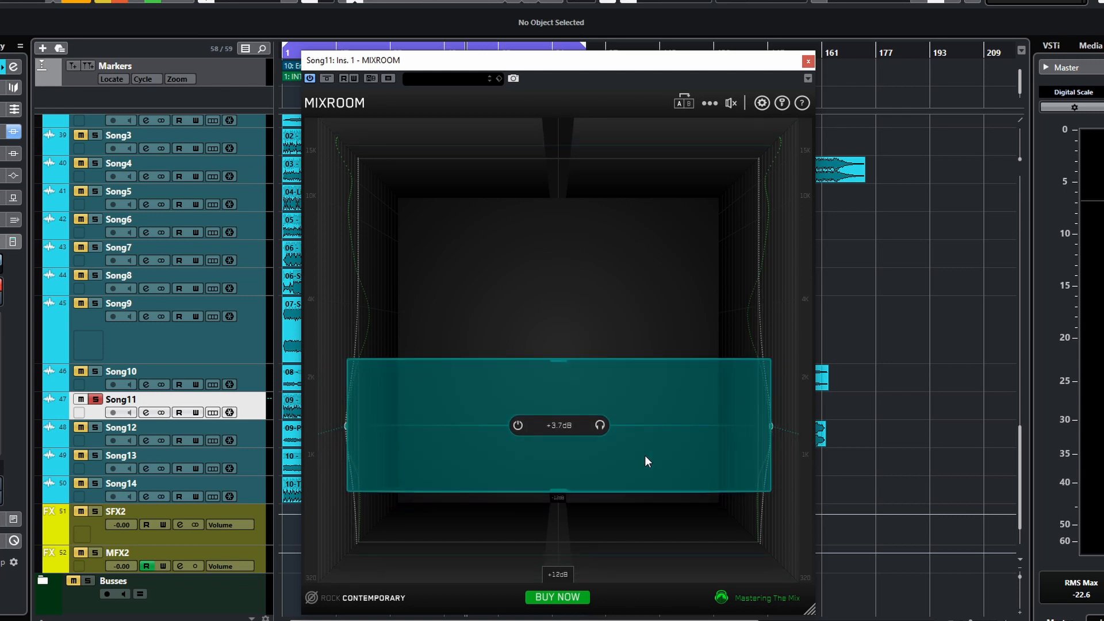
# - Move the band lower in frequency and enter 10 as its gain
pyautogui.moveTo(671, 390)
pyautogui.mouseDown()
pyautogui.moveTo(664, 471)
pyautogui.moveTo(688, 369)
pyautogui.moveTo(681, 434)
pyautogui.moveTo(693, 386)
pyautogui.mouseUp()
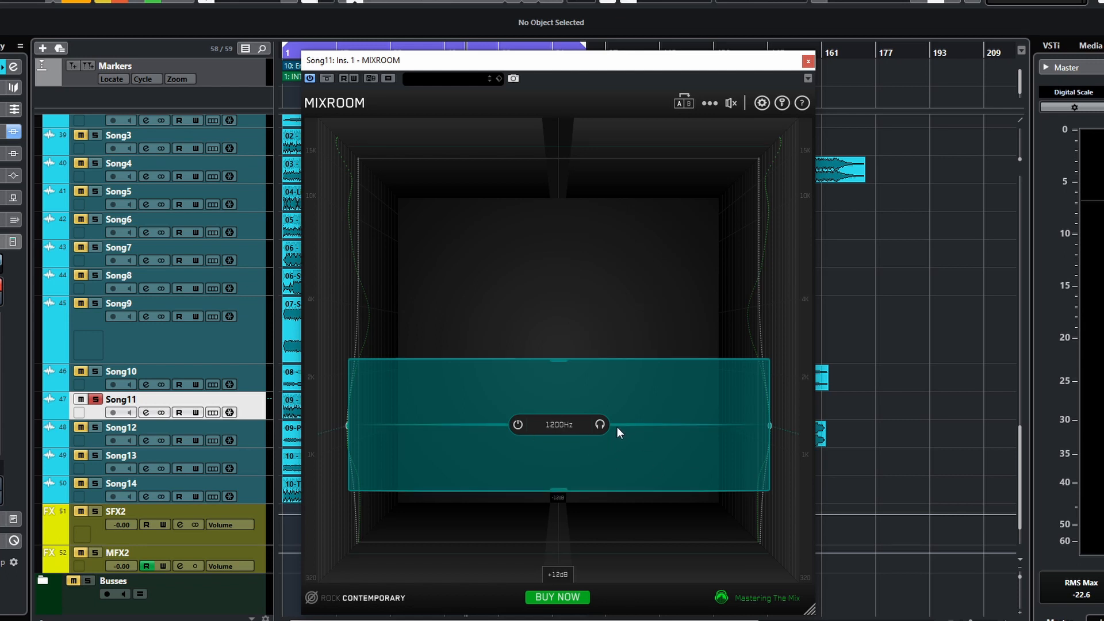
pyautogui.moveTo(622, 426); pyautogui.dragTo(605, 481)
pyautogui.doubleClick(557, 475)
pyautogui.write('33')
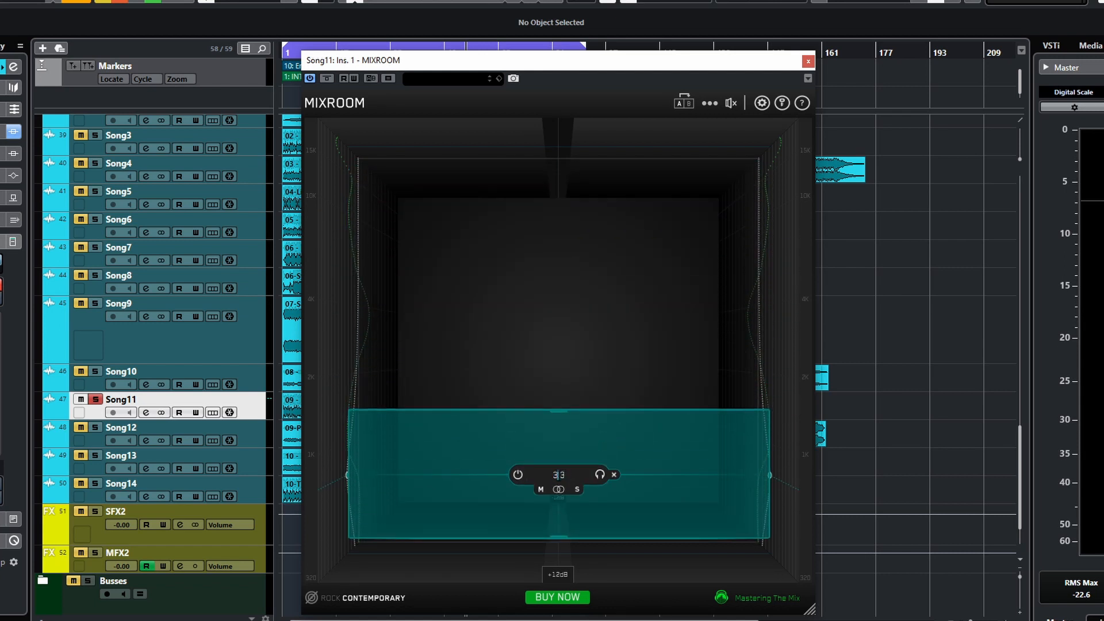
pyautogui.moveTo(558, 475); pyautogui.dragTo(570, 475)
pyautogui.press('BackSpace')
pyautogui.press('BackSpace')
pyautogui.write('10')
pyautogui.press('Return')
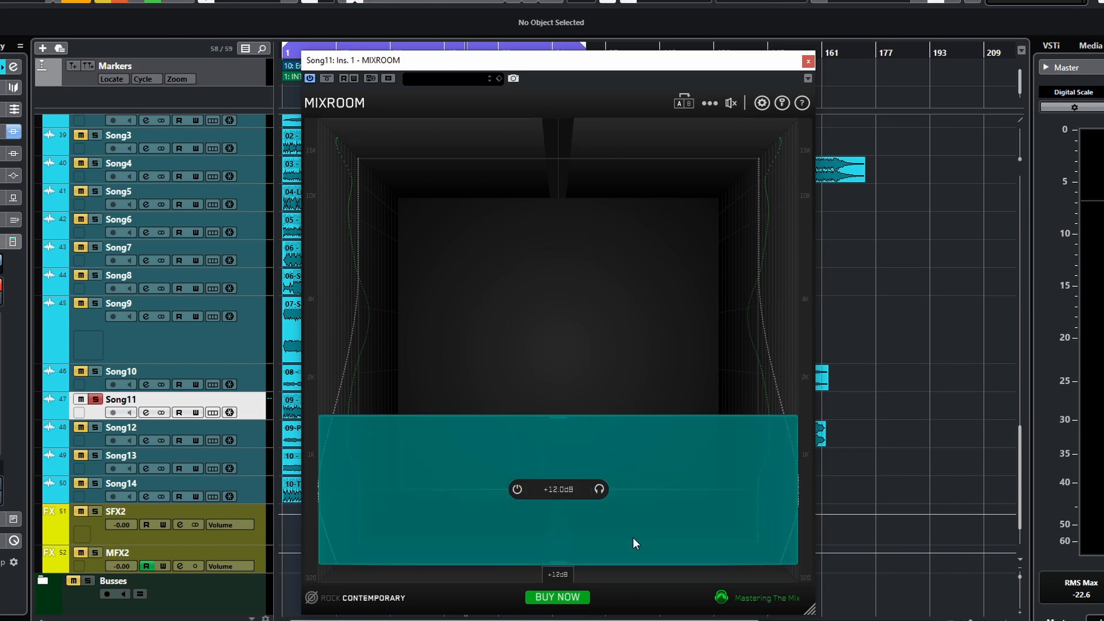
# - Set the band's gain to 6 dB and enter 10 as its frequency
pyautogui.doubleClick(560, 490)
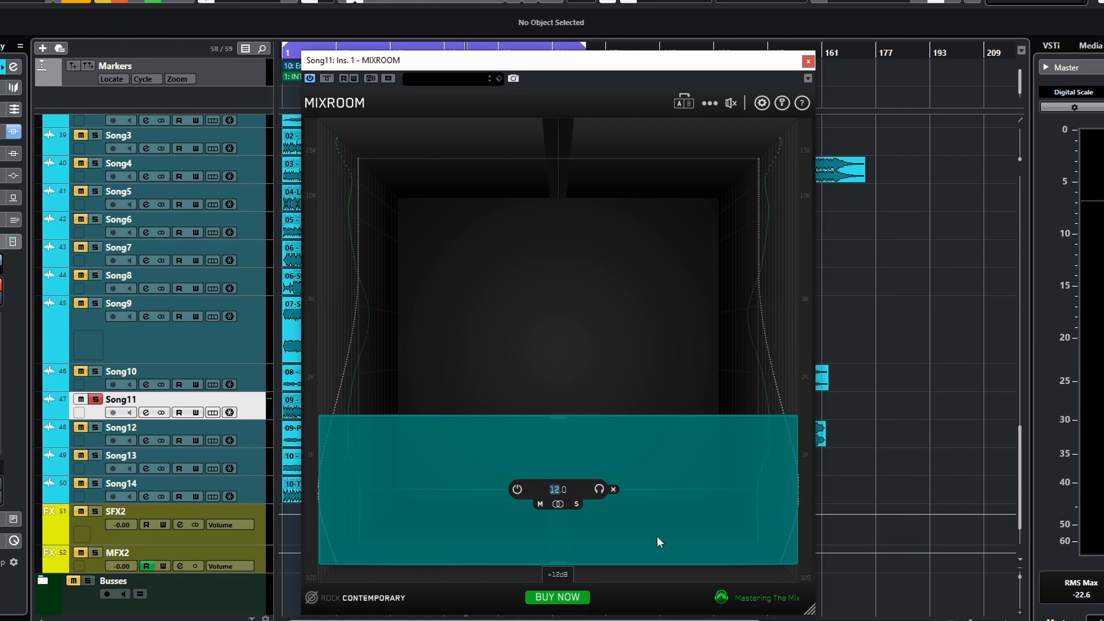
pyautogui.write('6')
pyautogui.press('Return')
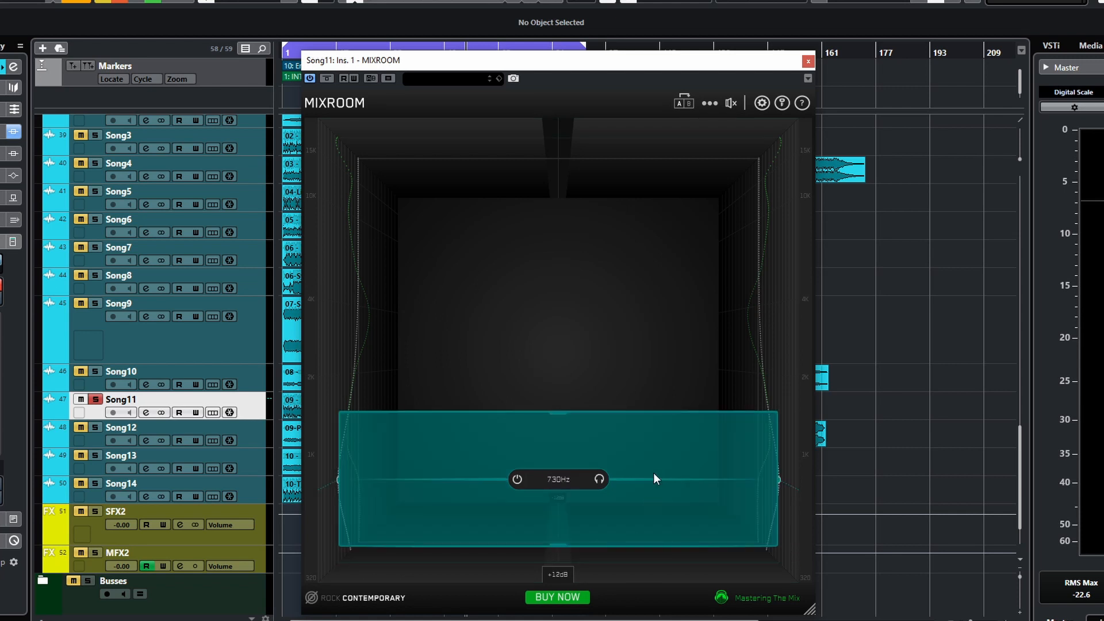
pyautogui.doubleClick(623, 480)
pyautogui.moveTo(545, 479)
pyautogui.write('6')
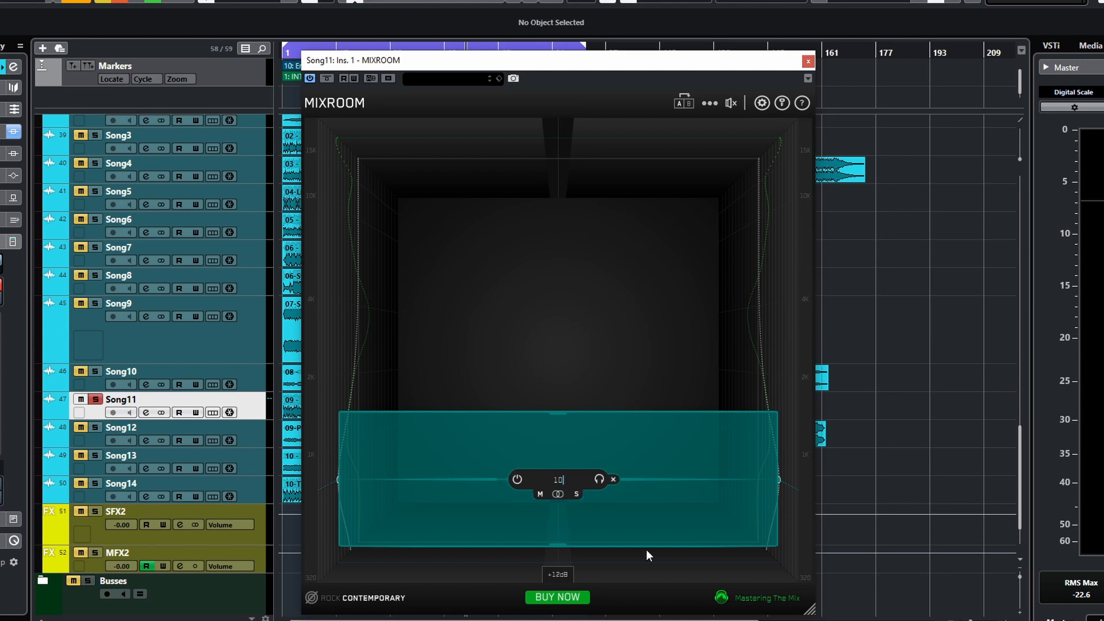
pyautogui.press('Return')
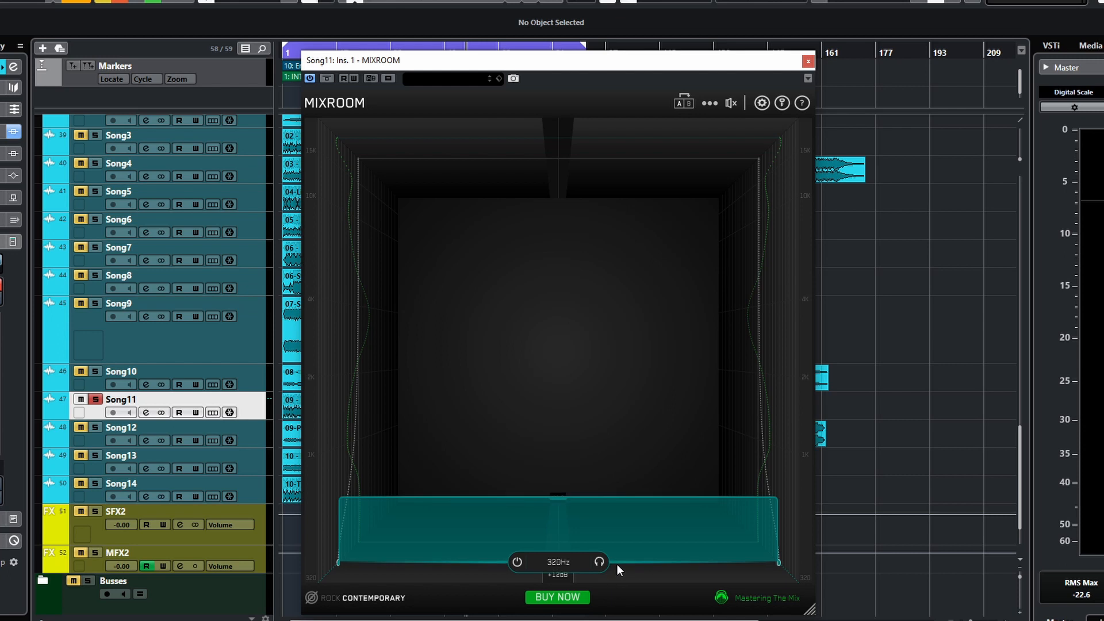
# - Set the band's frequency to 1000 Hz
pyautogui.doubleClick(559, 562)
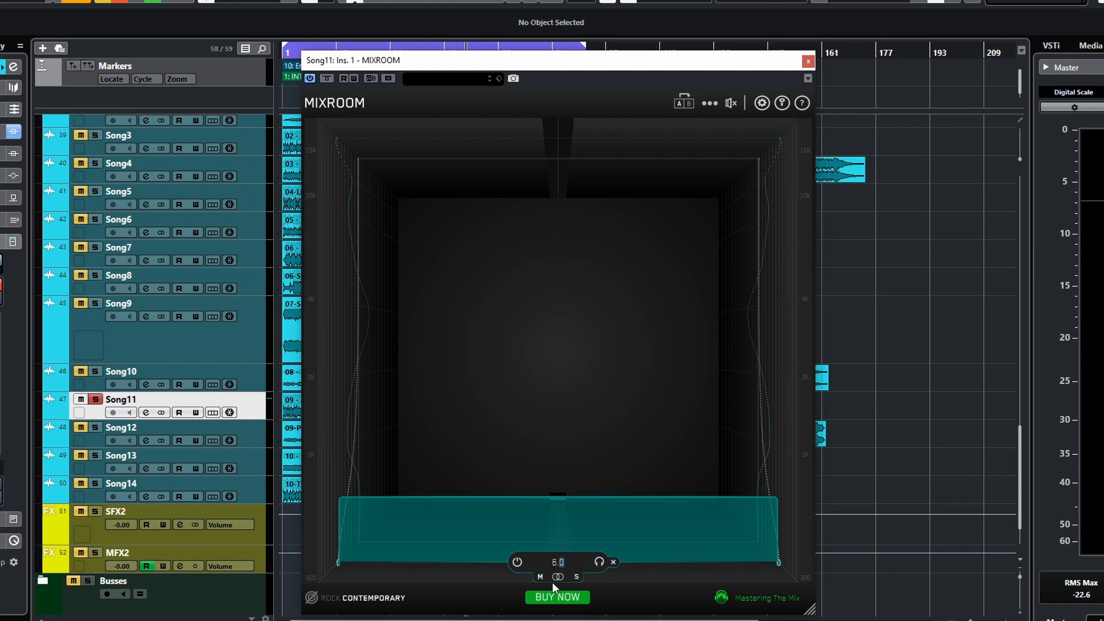
pyautogui.write('1000')
pyautogui.press('Return')
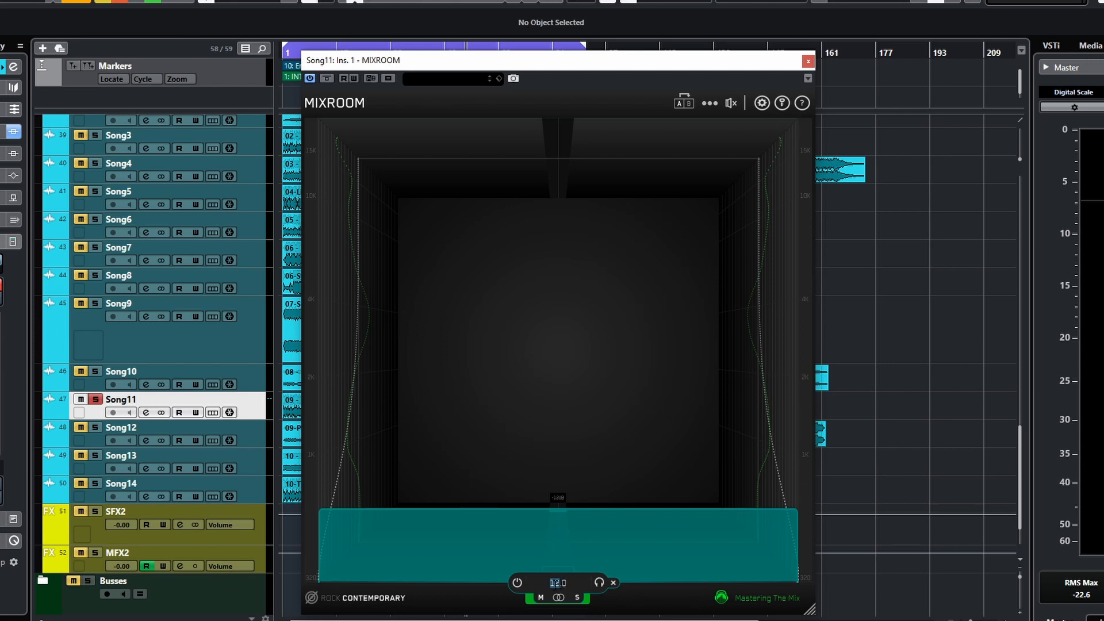
pyautogui.click(585, 599)
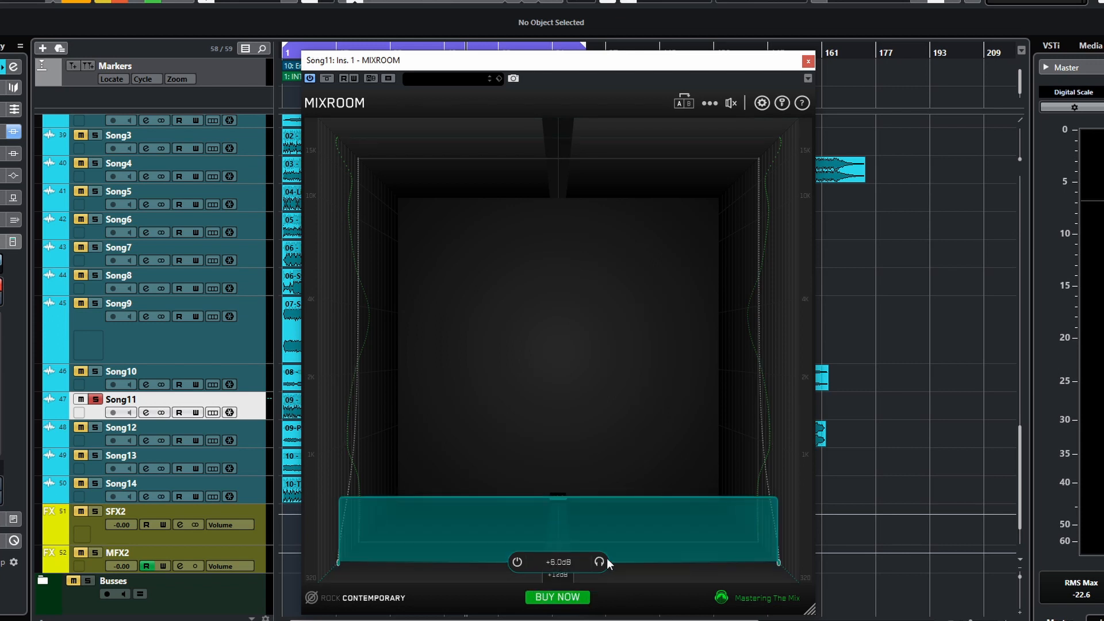
pyautogui.doubleClick(559, 562)
pyautogui.write('1000')
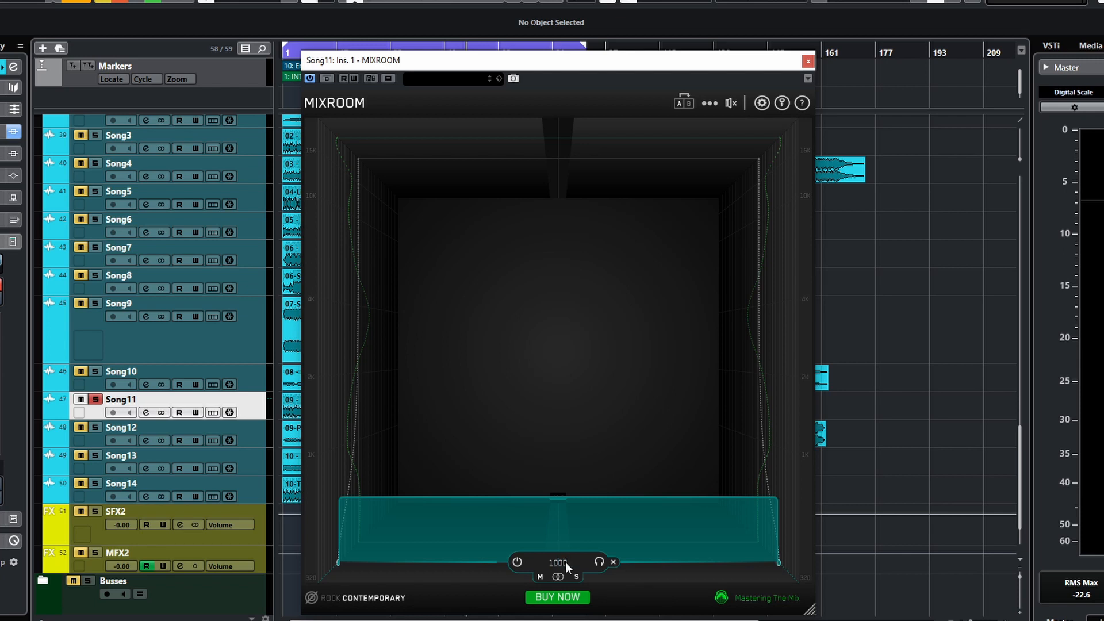
pyautogui.press('Return')
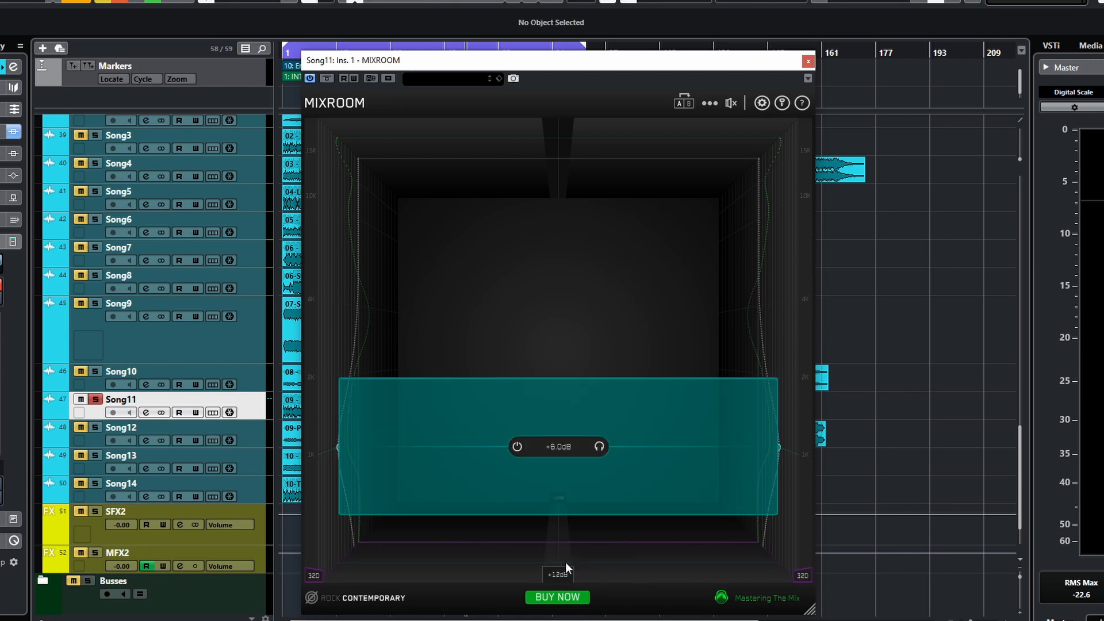
# - Drag the band upward to a higher centre frequency
pyautogui.moveTo(546, 458)
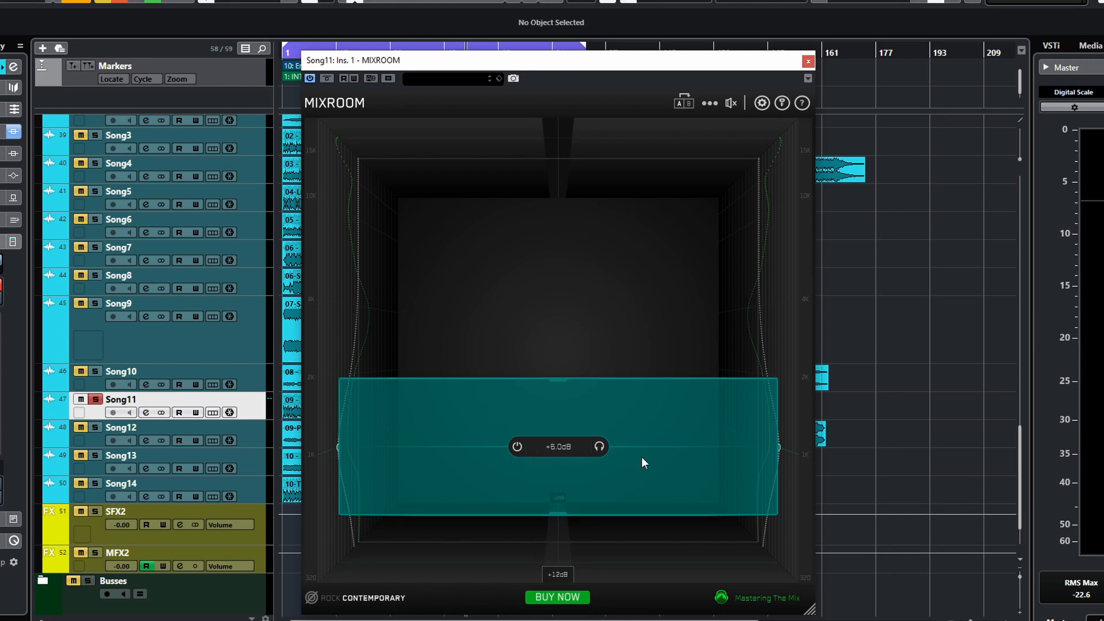
pyautogui.doubleClick(625, 450)
pyautogui.press('Return')
pyautogui.moveTo(620, 447); pyautogui.dragTo(623, 397)
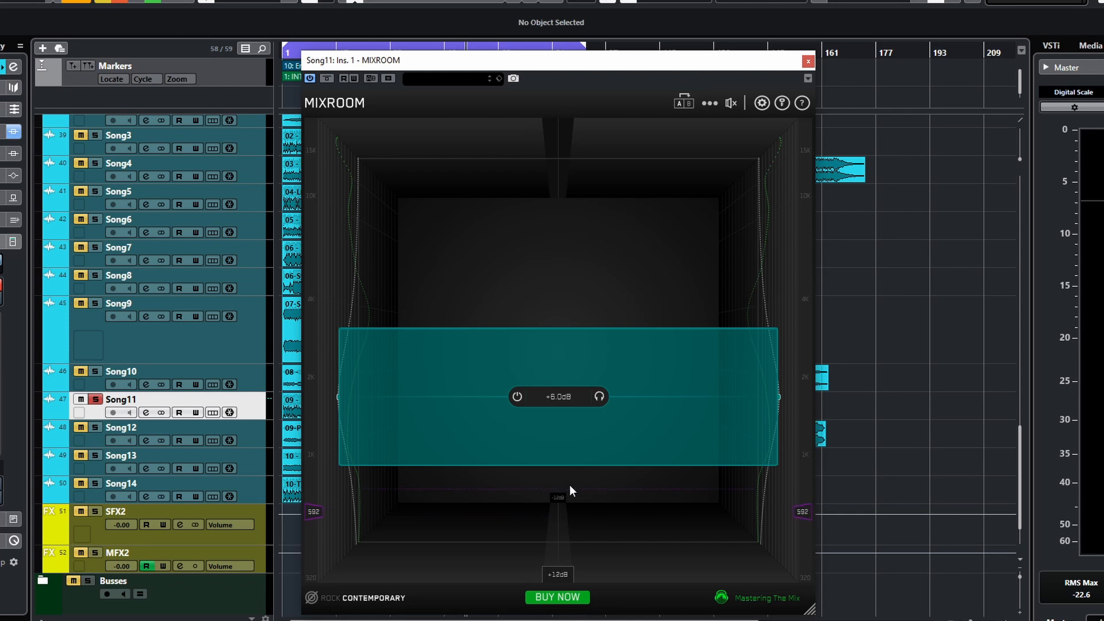
# - Narrow the band by its edge handles and set its Q to 1
pyautogui.moveTo(557, 464)
pyautogui.mouseDown()
pyautogui.moveTo(561, 433)
pyautogui.moveTo(554, 462)
pyautogui.mouseUp()
pyautogui.moveTo(553, 331)
pyautogui.mouseDown()
pyautogui.moveTo(555, 349)
pyautogui.moveTo(564, 309)
pyautogui.moveTo(560, 344)
pyautogui.mouseUp()
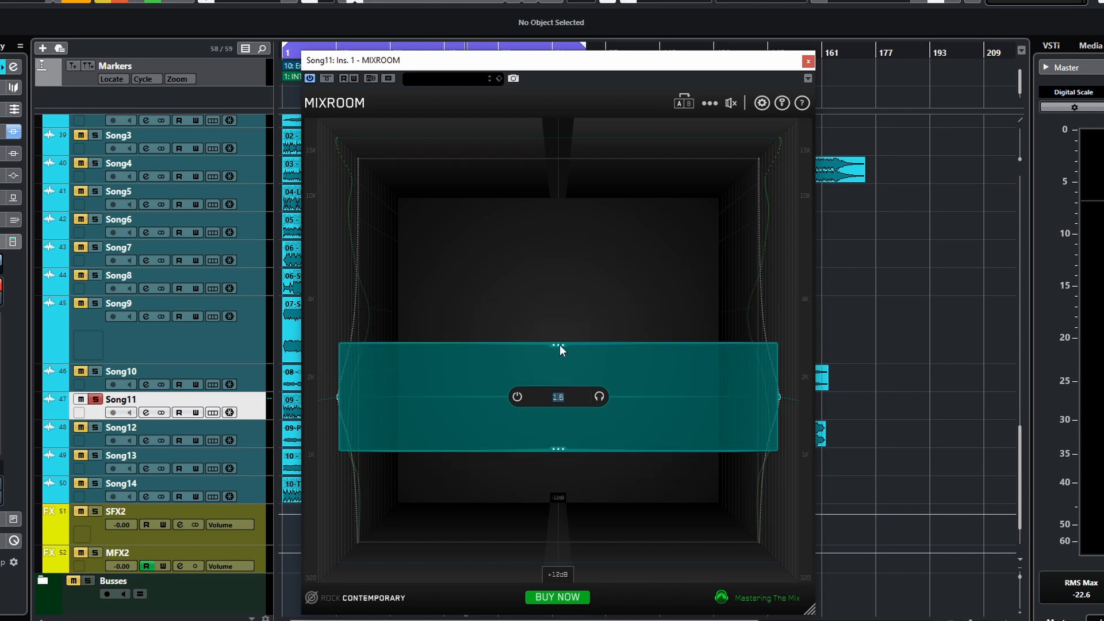
pyautogui.write('1')
pyautogui.press('Return')
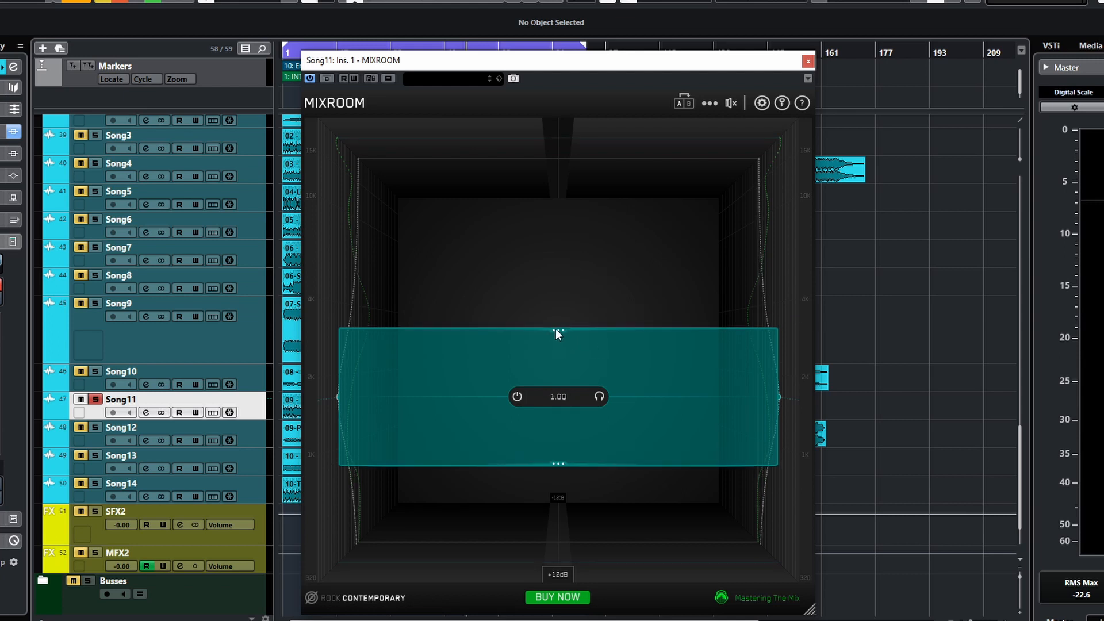
# - Set the band's Q to 0.5
pyautogui.moveTo(560, 329)
pyautogui.mouseDown()
pyautogui.moveTo(558, 350)
pyautogui.moveTo(561, 340)
pyautogui.mouseUp()
pyautogui.doubleClick(559, 342)
pyautogui.write('0.5')
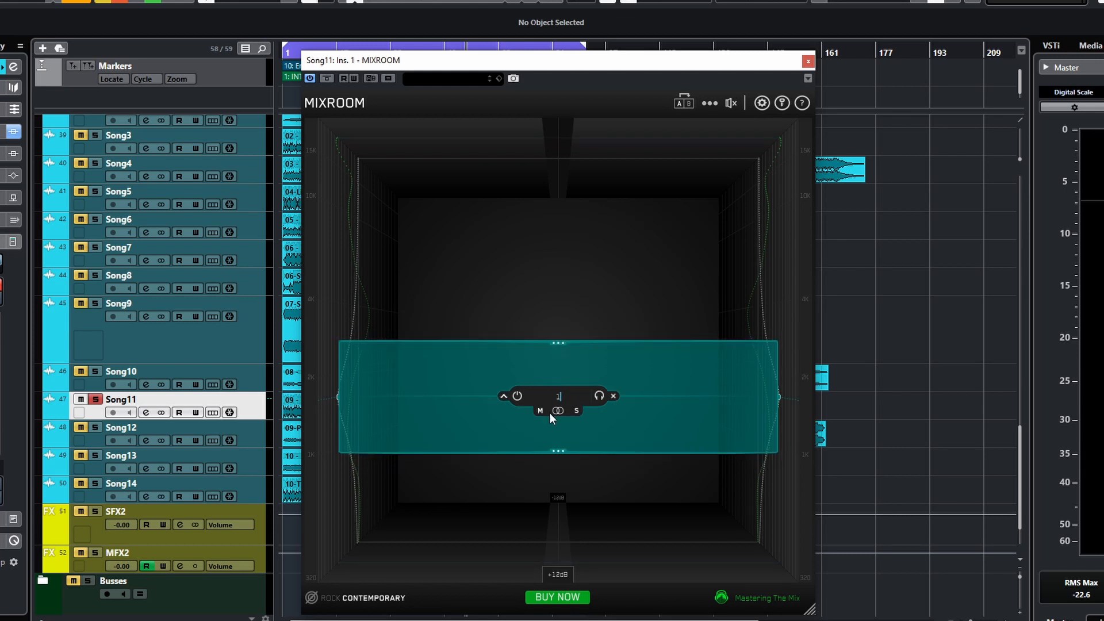
pyautogui.press('Return')
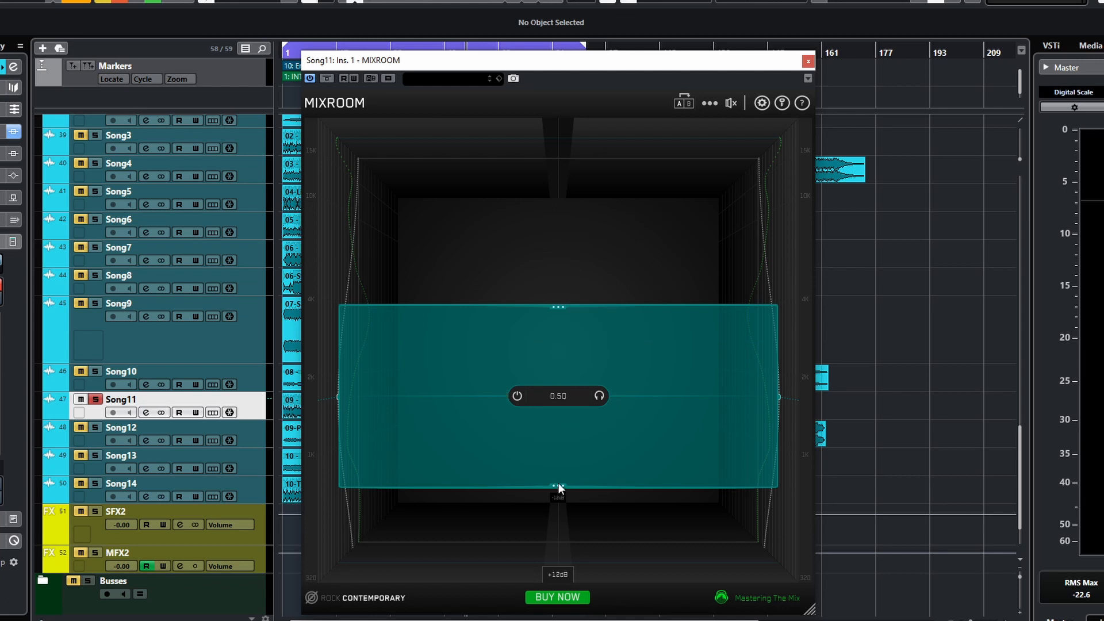
# - Adjust the band's lower edge handle and set its Q to 1
pyautogui.moveTo(558, 486); pyautogui.dragTo(561, 464)
pyautogui.doubleClick(558, 395)
pyautogui.write('1')
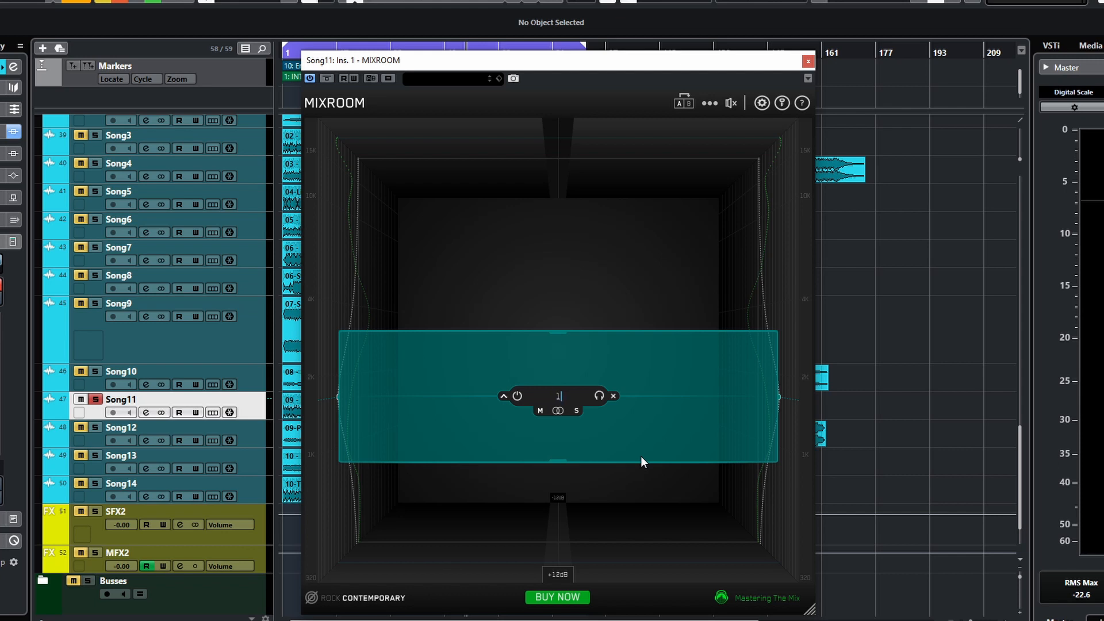
pyautogui.press('Return')
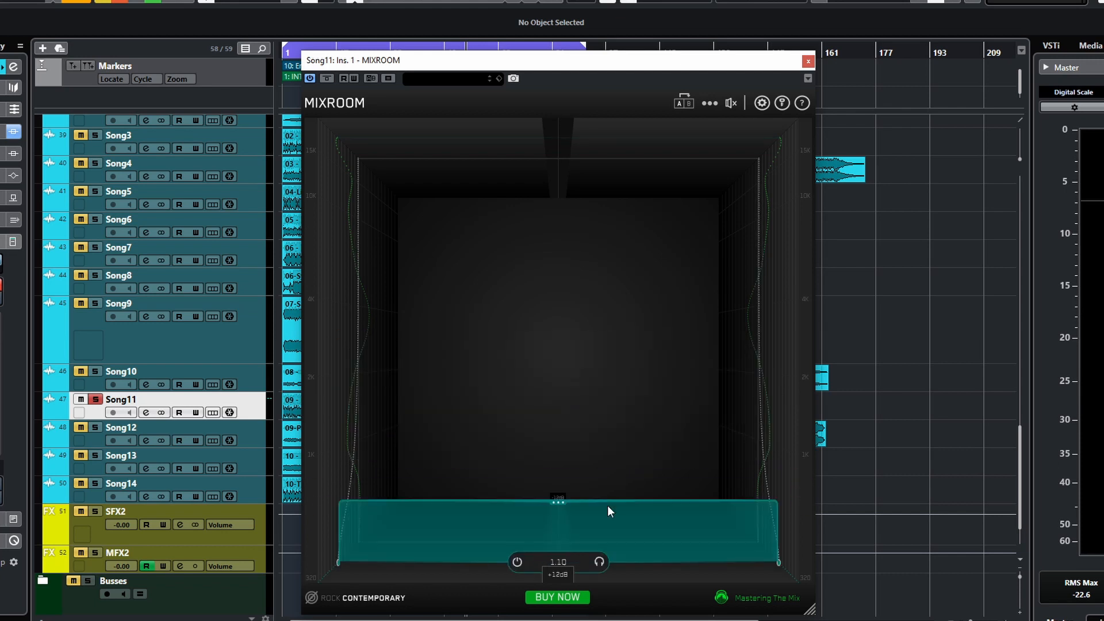
# - Move the band up to about 2110 Hz and narrow it slightly by its top edge
pyautogui.moveTo(561, 508); pyautogui.dragTo(629, 374)
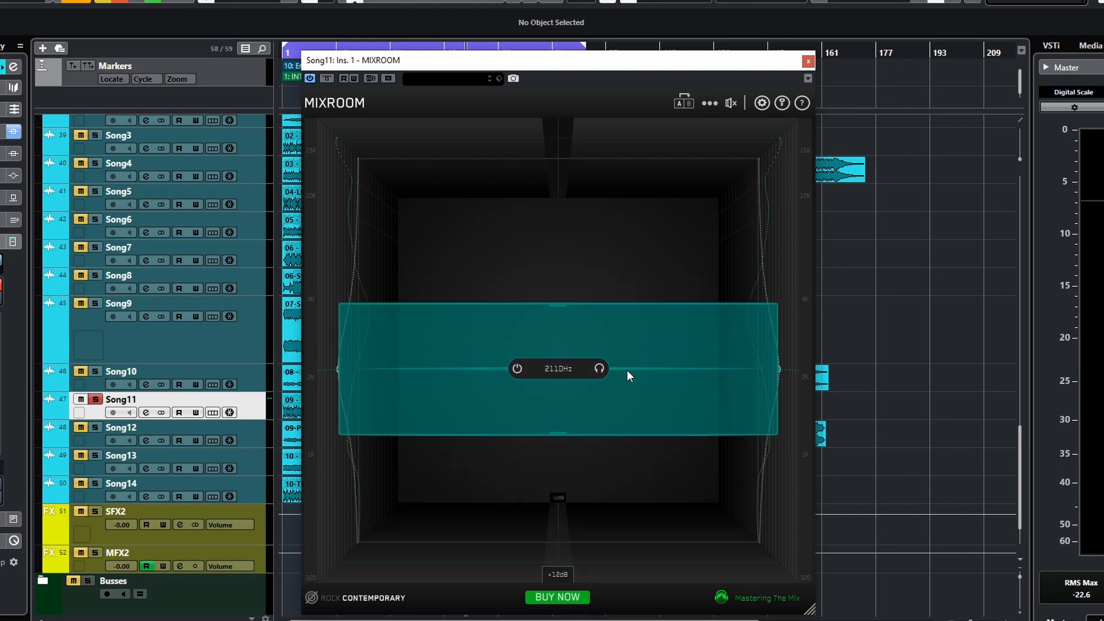
pyautogui.moveTo(561, 311); pyautogui.dragTo(558, 325)
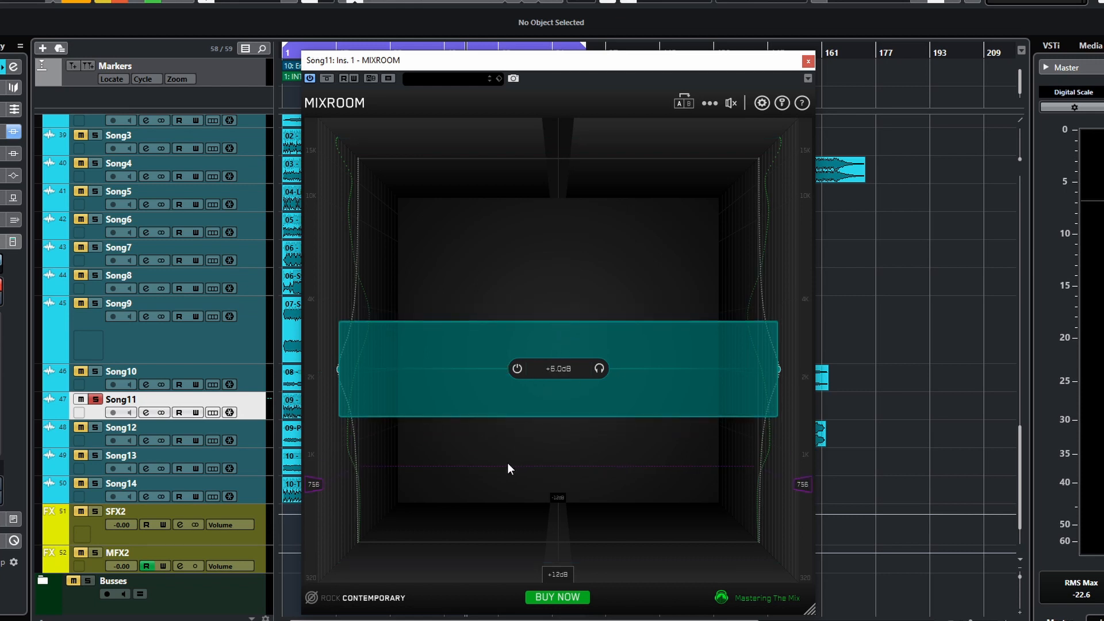
# - Reset the band's Q to 2.00 and solo-listen to the band during playback
pyautogui.moveTo(560, 371)
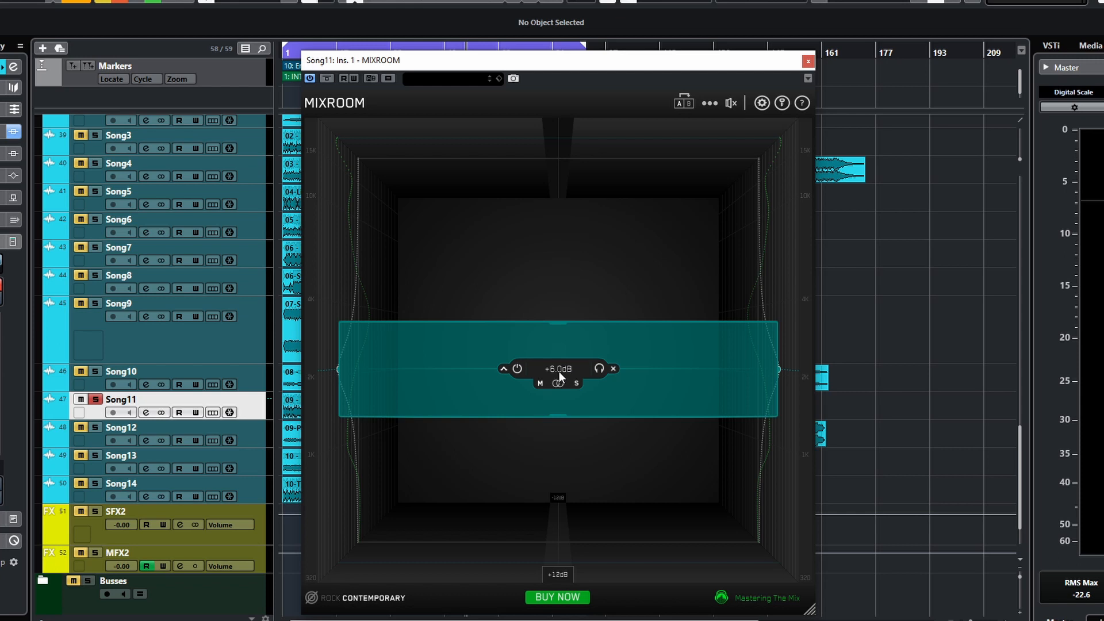
pyautogui.doubleClick(558, 322)
pyautogui.click(599, 369)
pyautogui.press('space')
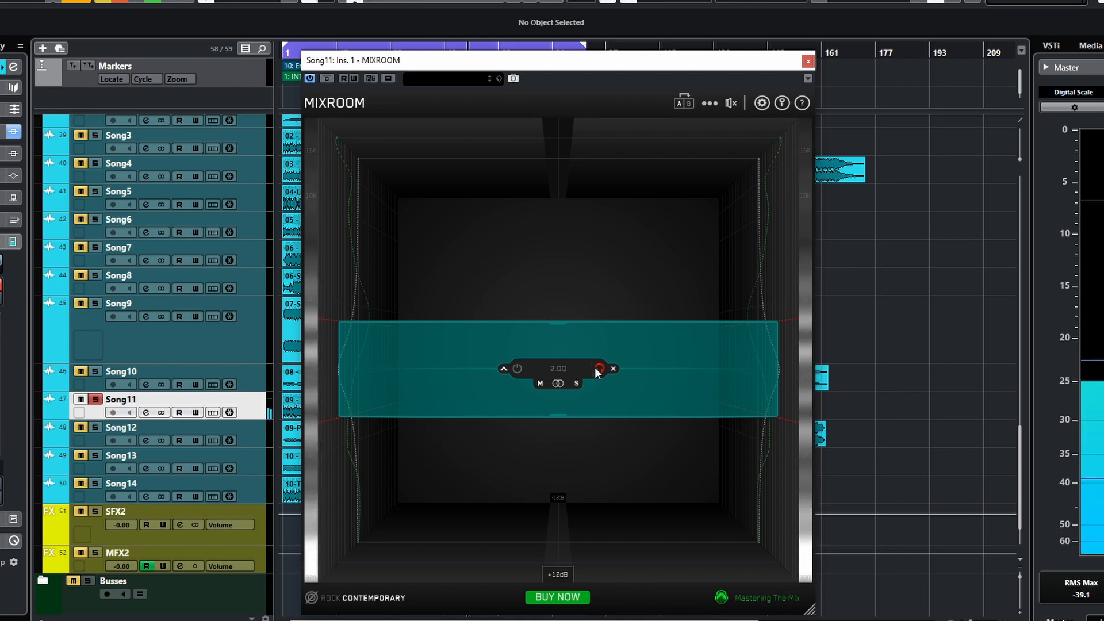
# - Lower the band's centre frequency slightly and adjust its top edge
pyautogui.moveTo(622, 369); pyautogui.dragTo(654, 399)
pyautogui.moveTo(560, 353)
pyautogui.mouseDown()
pyautogui.moveTo(563, 303)
pyautogui.moveTo(562, 349)
pyautogui.mouseUp()
pyautogui.moveTo(599, 399)
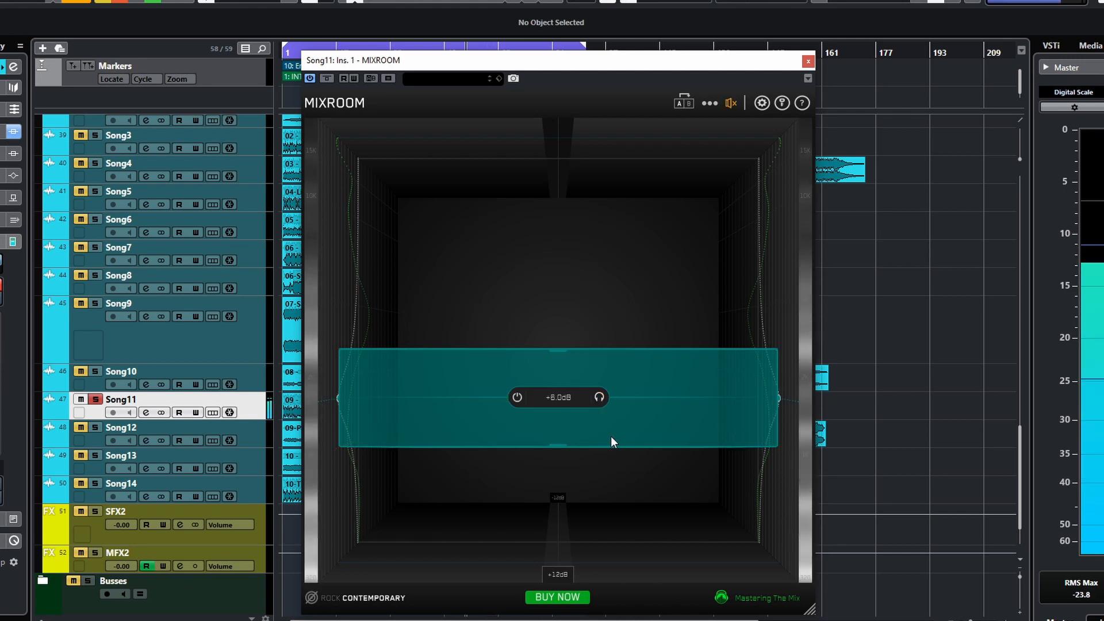
# - Toggle the band's bypass on and off repeatedly to compare the sound
pyautogui.moveTo(515, 399)
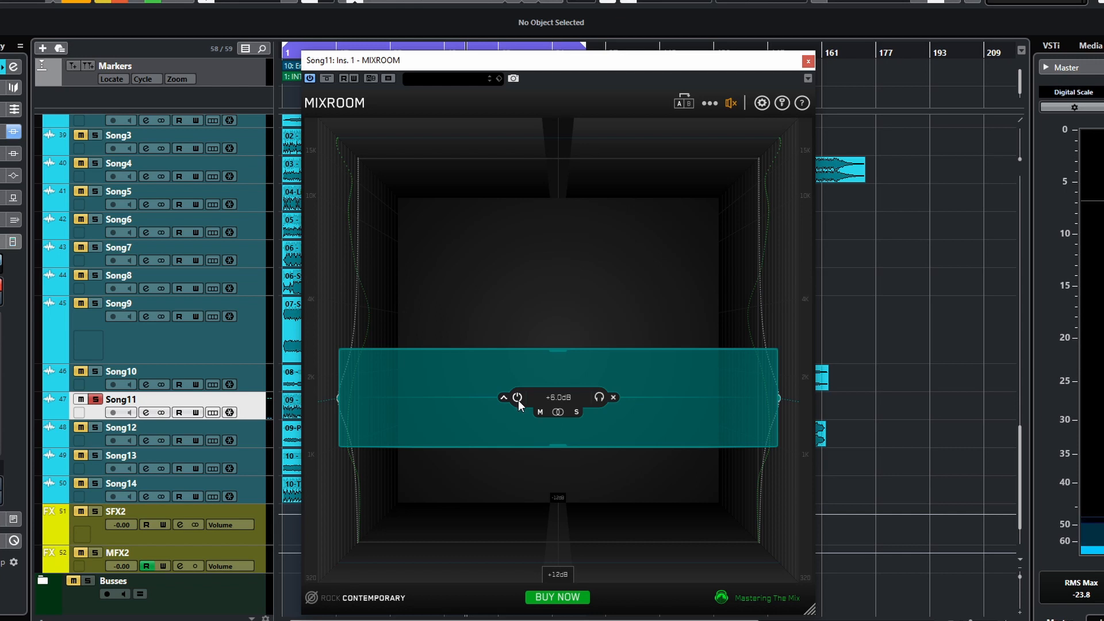
pyautogui.click(517, 398)
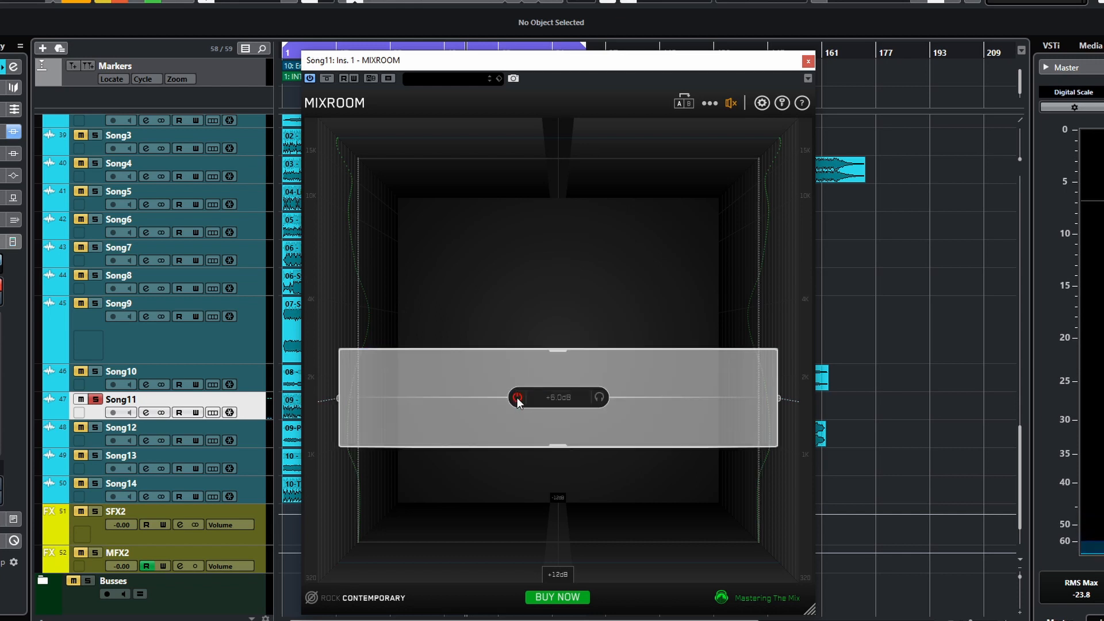
pyautogui.click(518, 398)
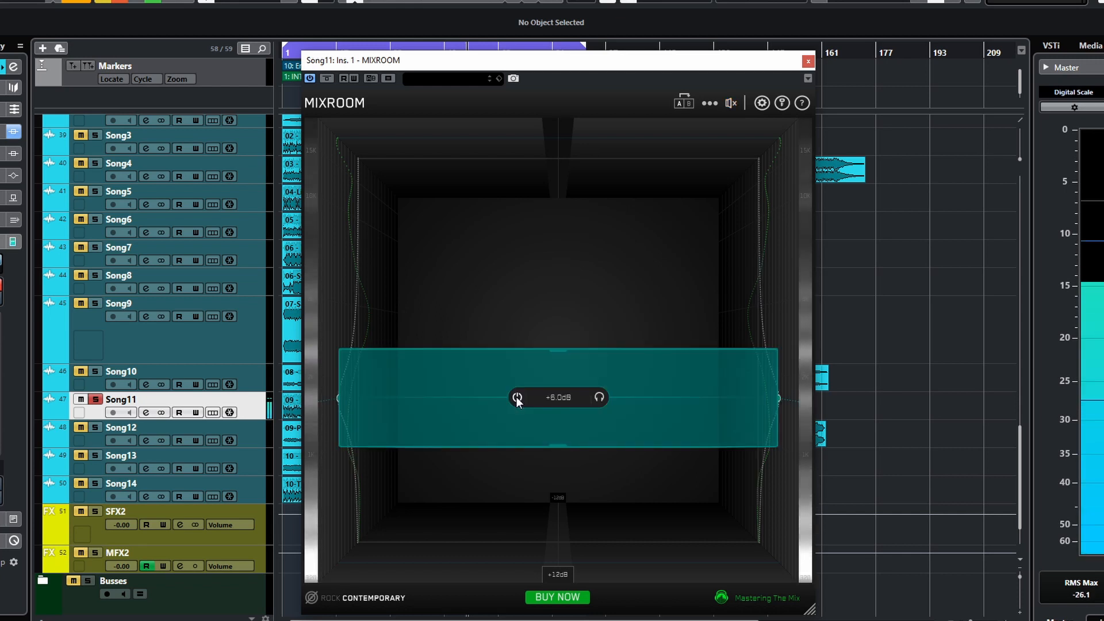
pyautogui.click(518, 398)
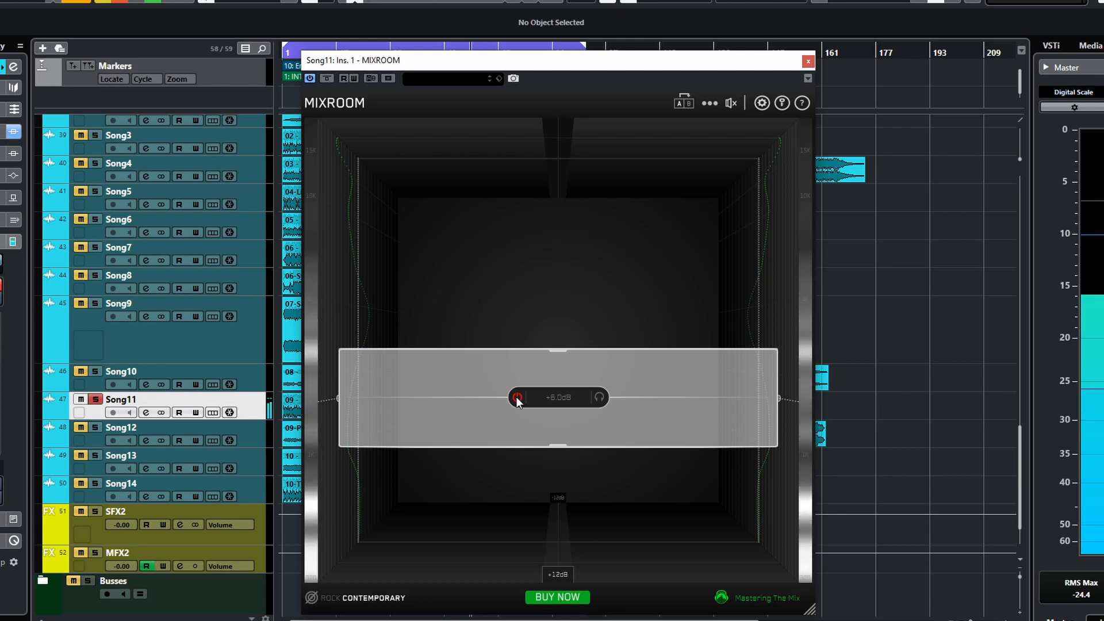
pyautogui.click(517, 398)
pyautogui.click(517, 398)
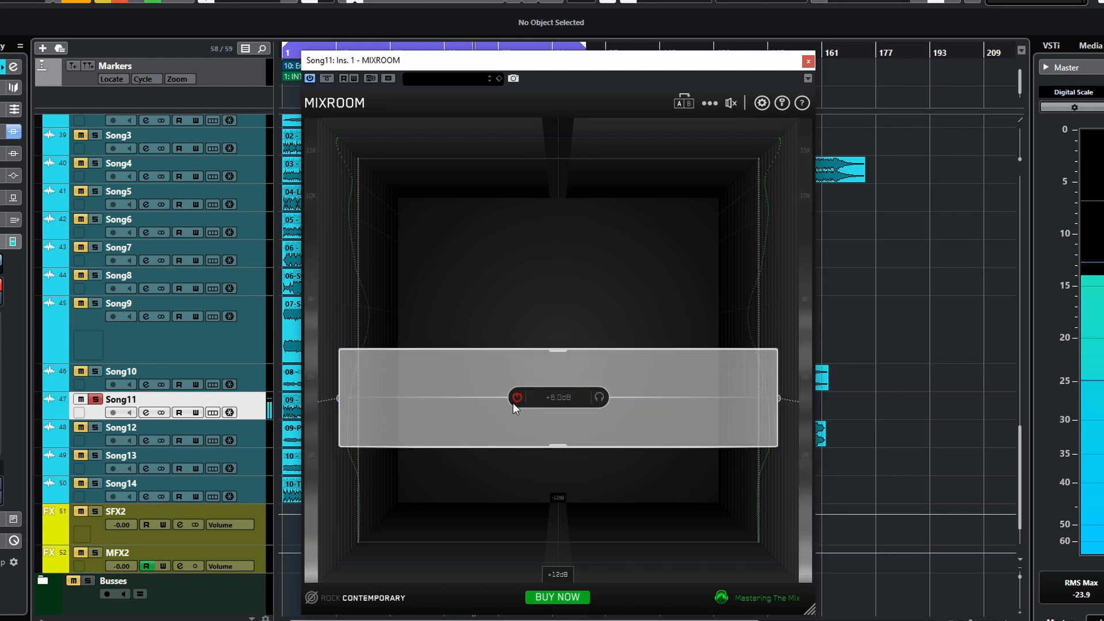
pyautogui.click(517, 398)
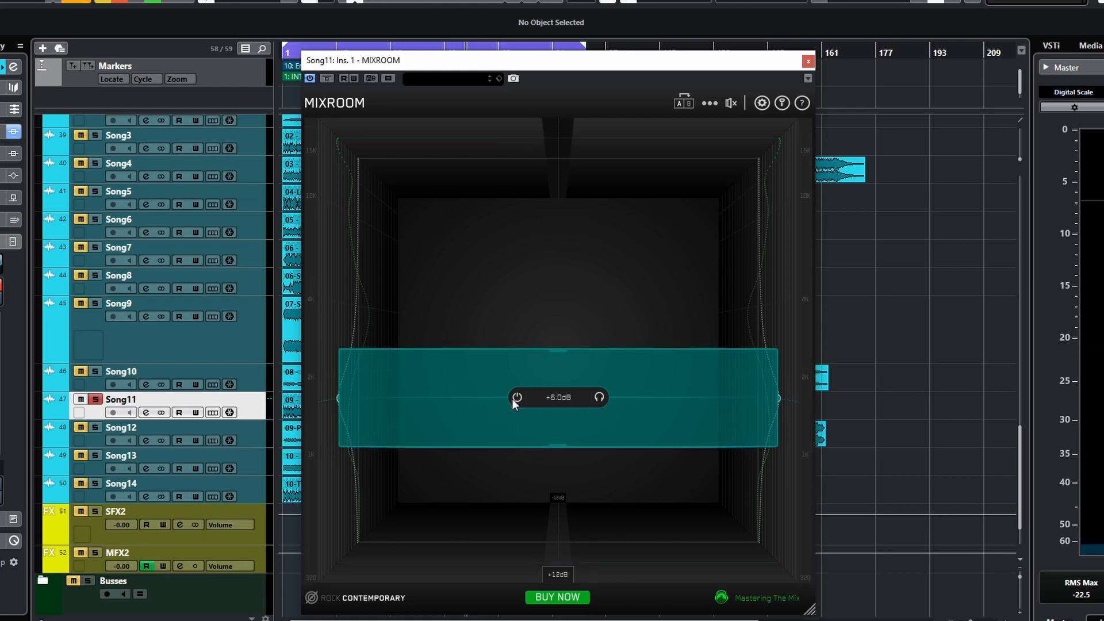
# - Sweep the band down to about 360 Hz and back up to around 2 kHz
pyautogui.moveTo(519, 400)
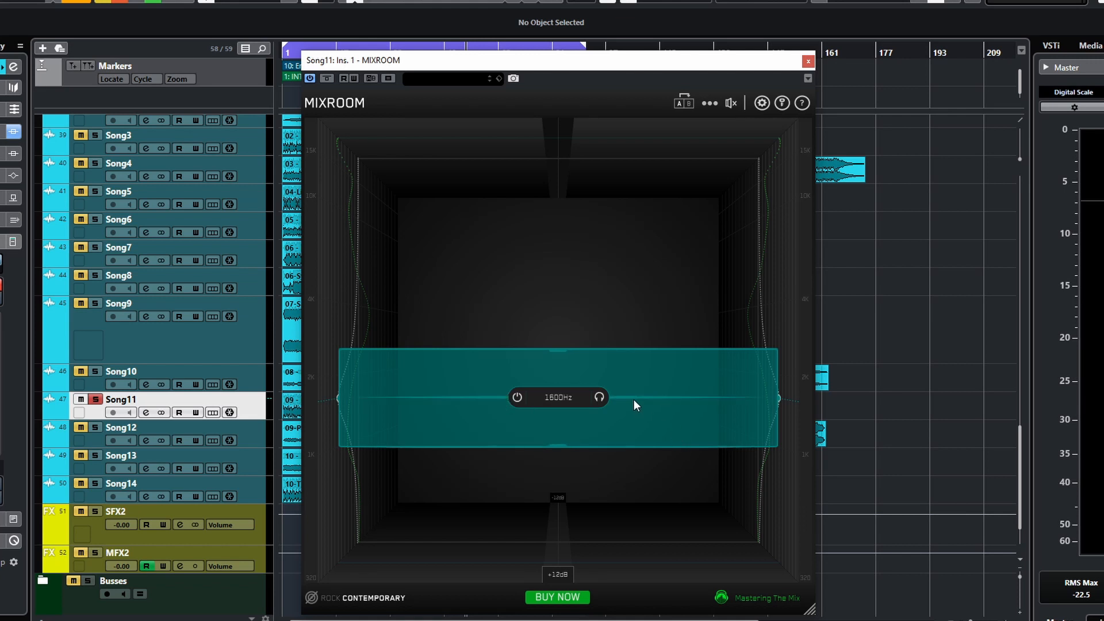
pyautogui.moveTo(632, 395); pyautogui.dragTo(530, 435)
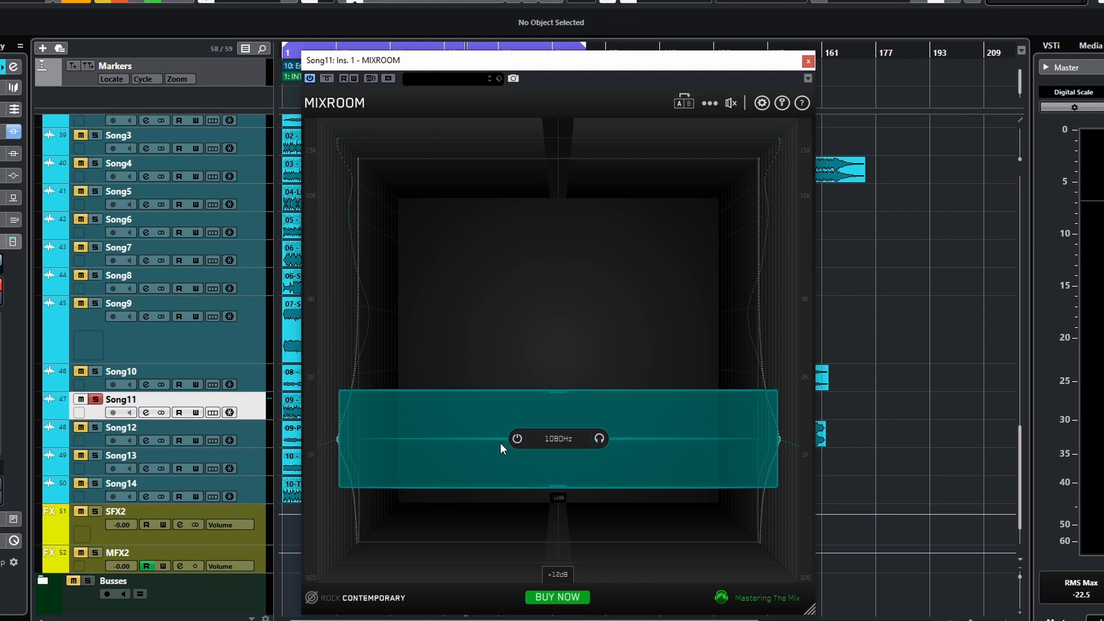
pyautogui.moveTo(630, 438); pyautogui.dragTo(607, 547)
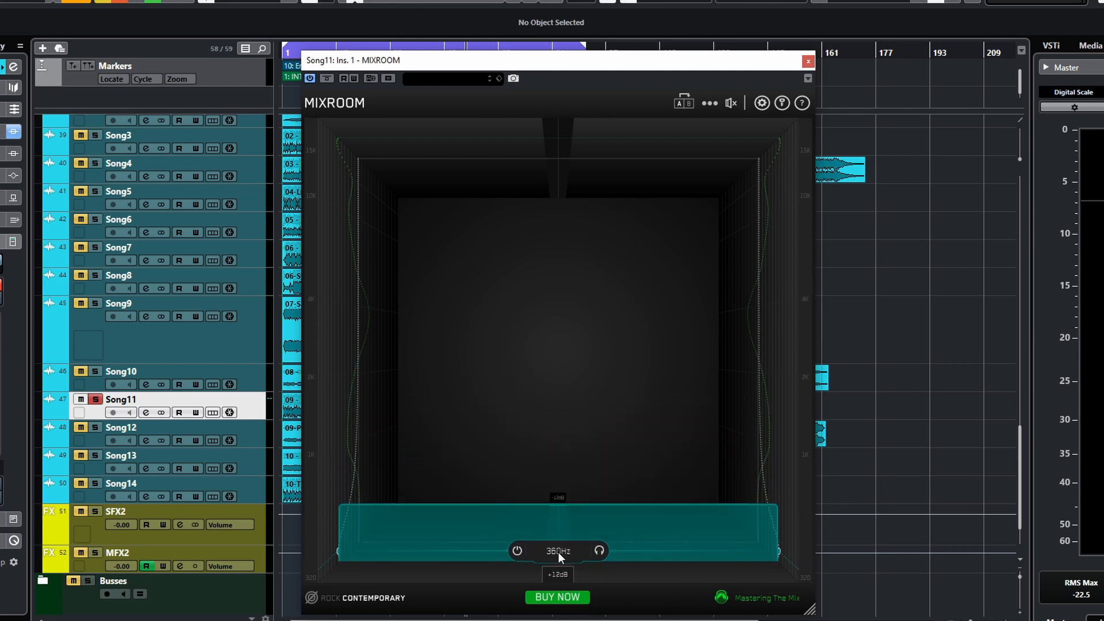
pyautogui.moveTo(616, 551); pyautogui.dragTo(601, 377)
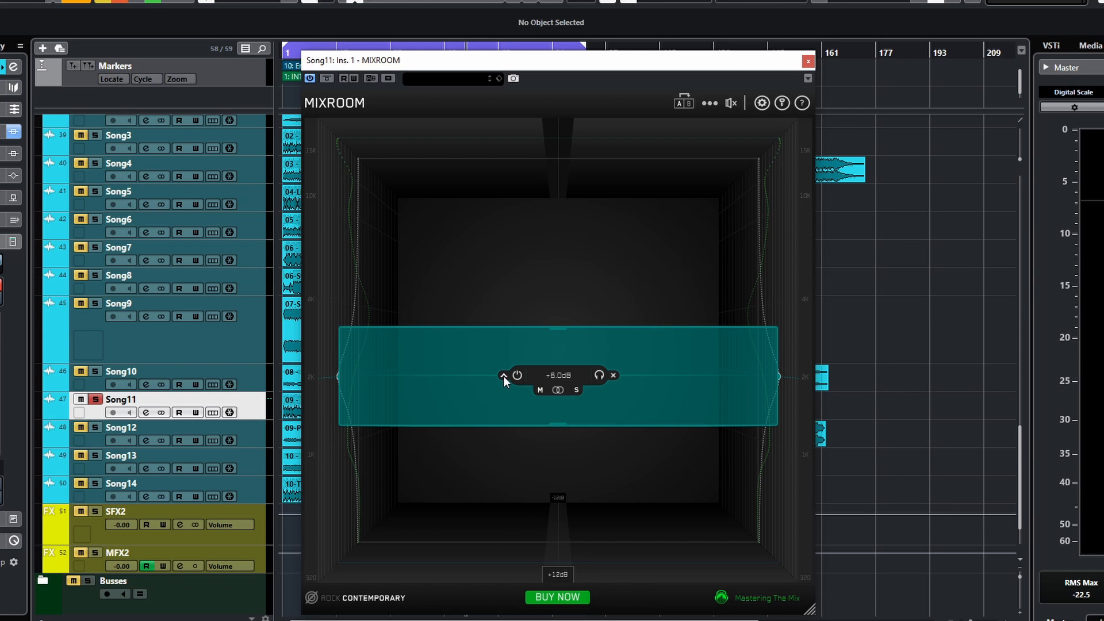
# - Switch the band to a shelf shape and move it up to about 6360 Hz
pyautogui.click(503, 376)
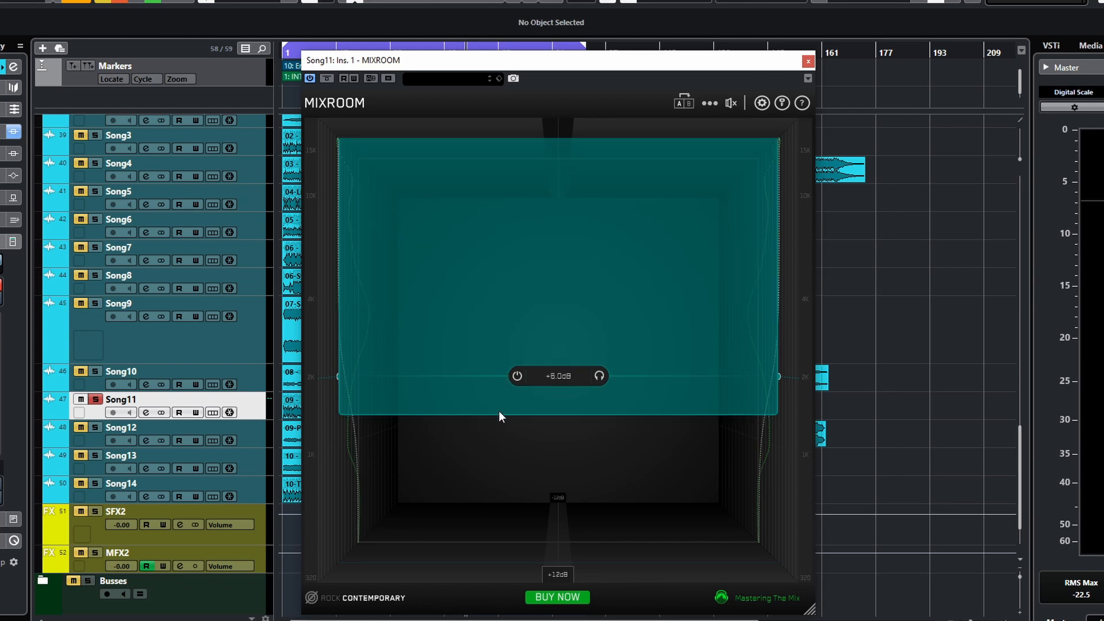
pyautogui.moveTo(518, 375)
pyautogui.moveTo(615, 378); pyautogui.dragTo(568, 256)
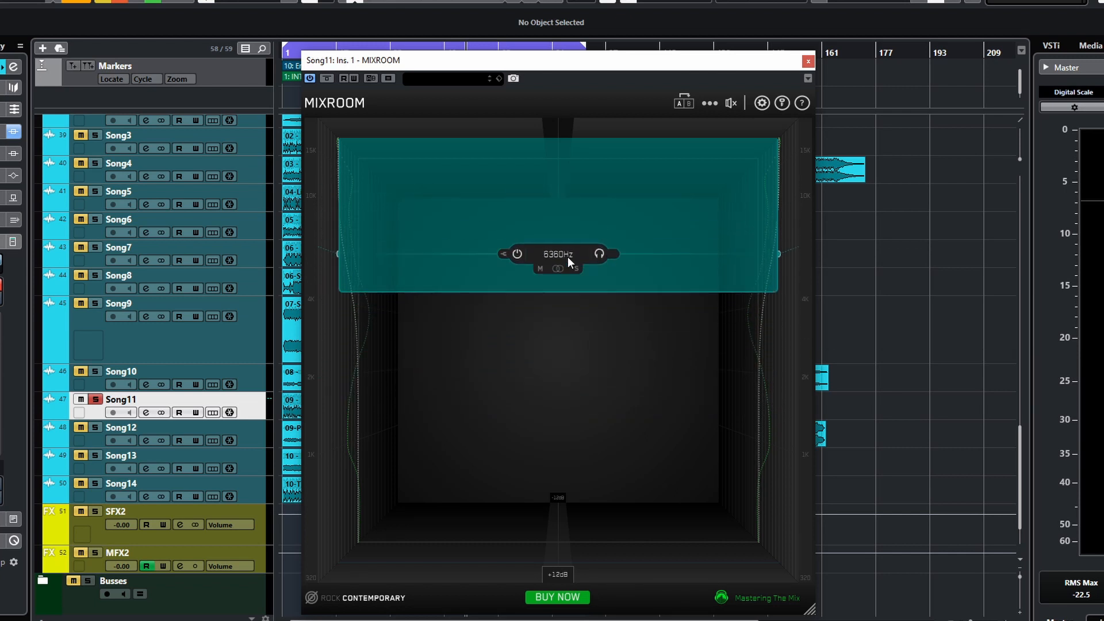
# - Switch the band back to a bell shape and move it down to around 2 kHz
pyautogui.click(503, 254)
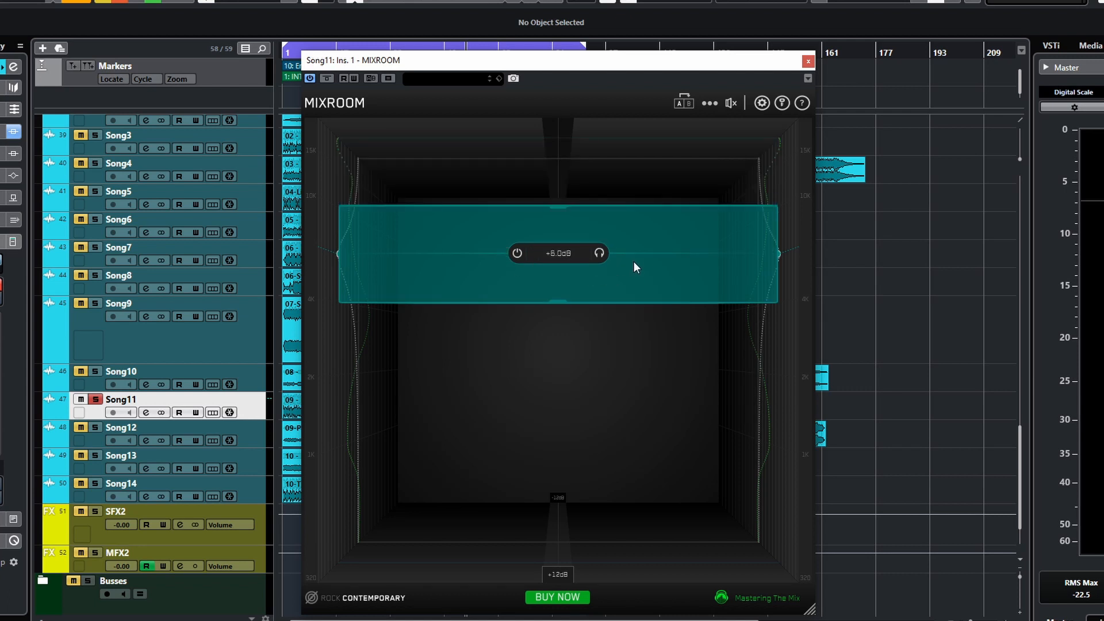
pyautogui.moveTo(625, 253); pyautogui.dragTo(619, 406)
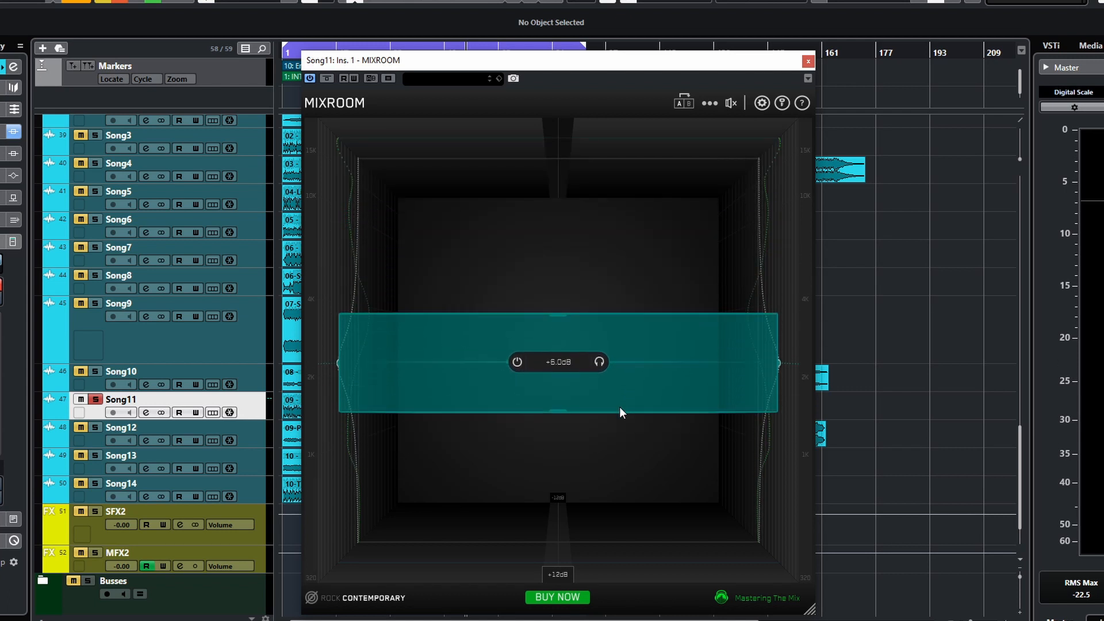
# - Switch the band's stereo mode to Side, then Mid, then back to full stereo
pyautogui.moveTo(556, 380)
pyautogui.click(577, 377)
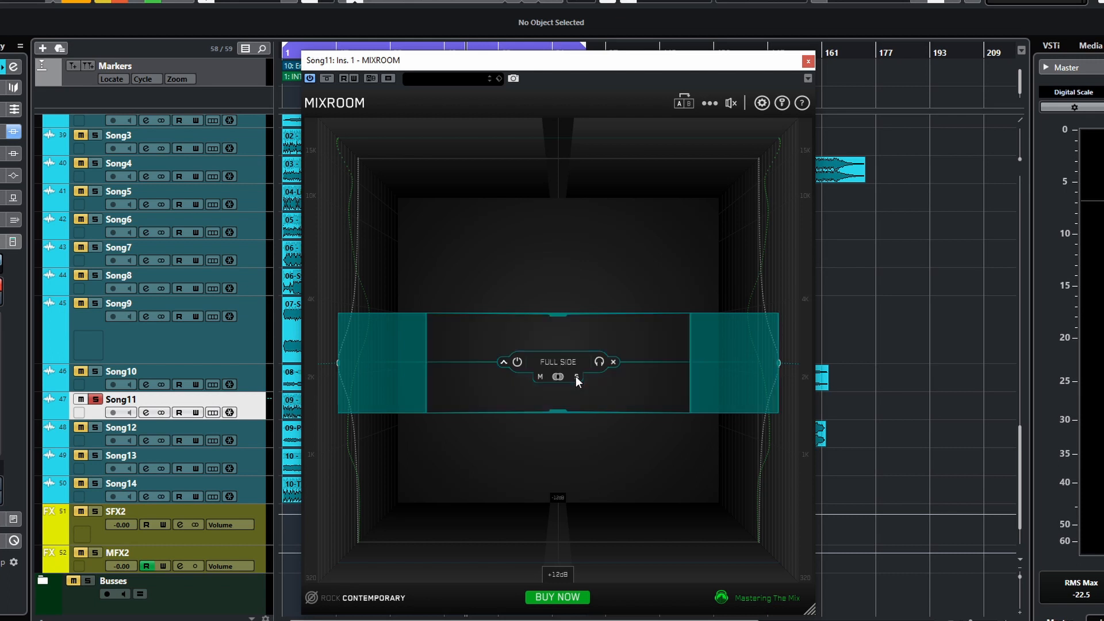
pyautogui.click(540, 375)
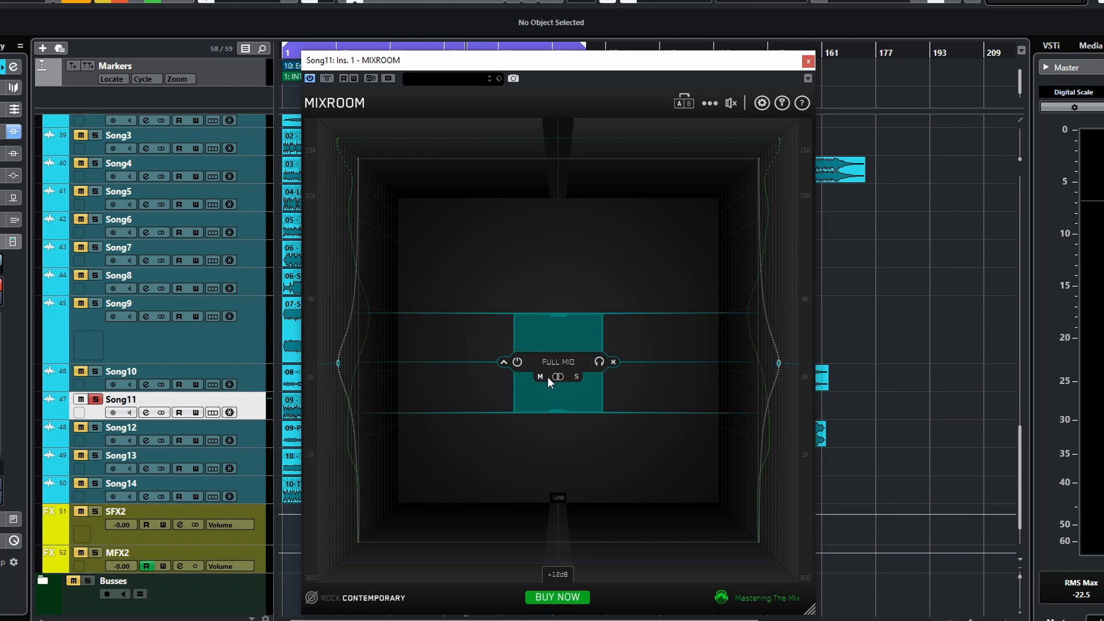
pyautogui.click(558, 377)
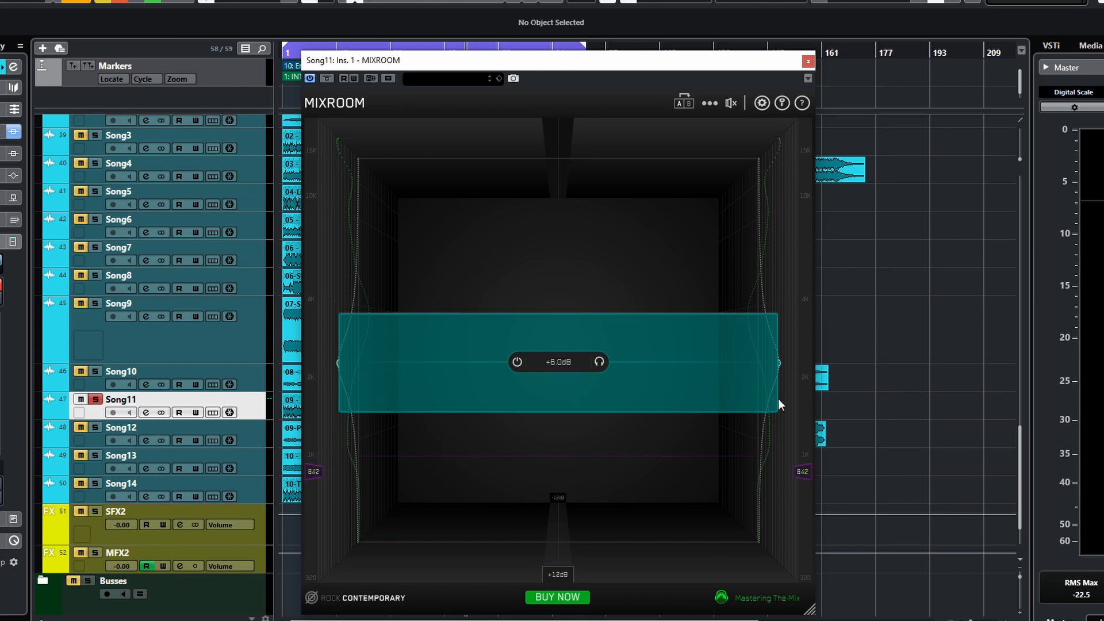
# - Add a second EQ band near 4.8 kHz and set its gain to about -1.8 dB
pyautogui.doubleClick(797, 288)
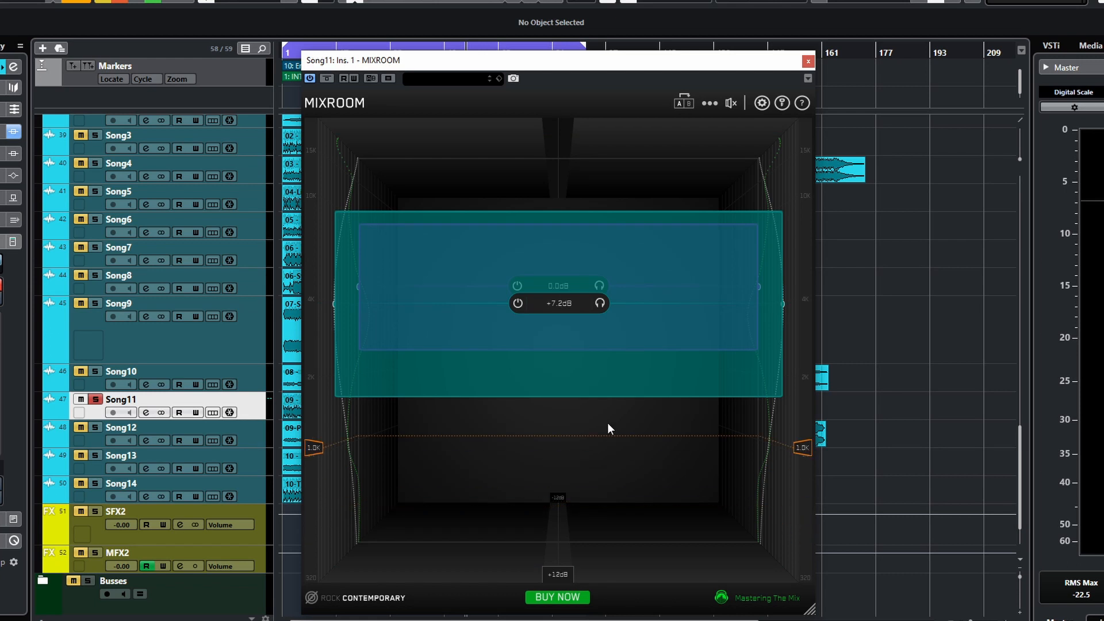
pyautogui.click(613, 285)
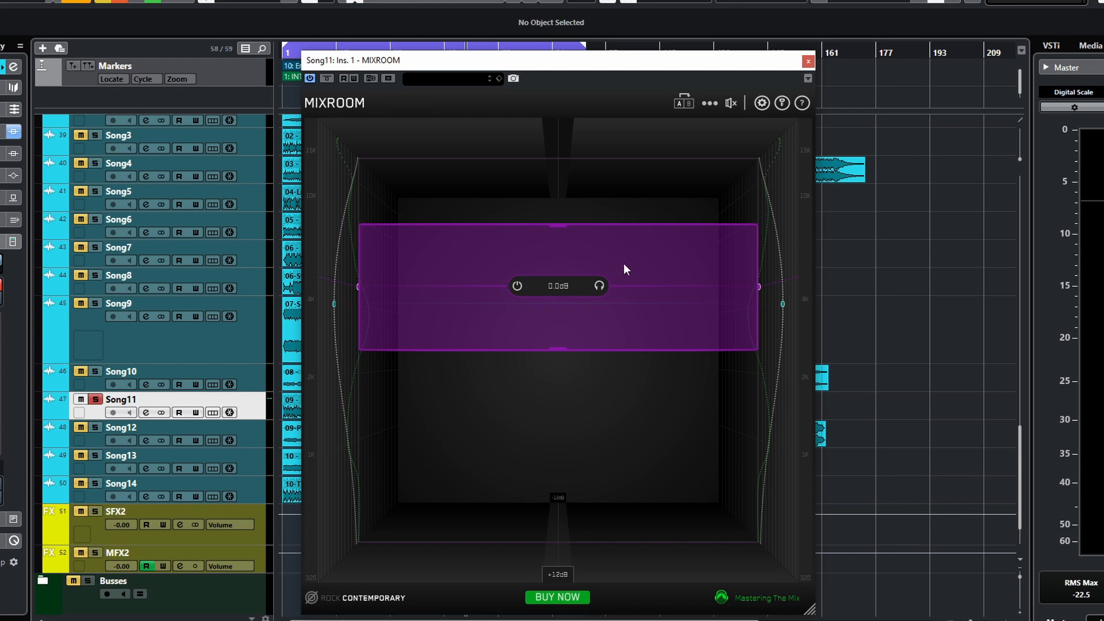
pyautogui.scroll(1, 624, 262)
pyautogui.moveTo(624, 258)
pyautogui.mouseDown()
pyautogui.moveTo(596, 292)
pyautogui.moveTo(643, 243)
pyautogui.moveTo(627, 272)
pyautogui.mouseUp()
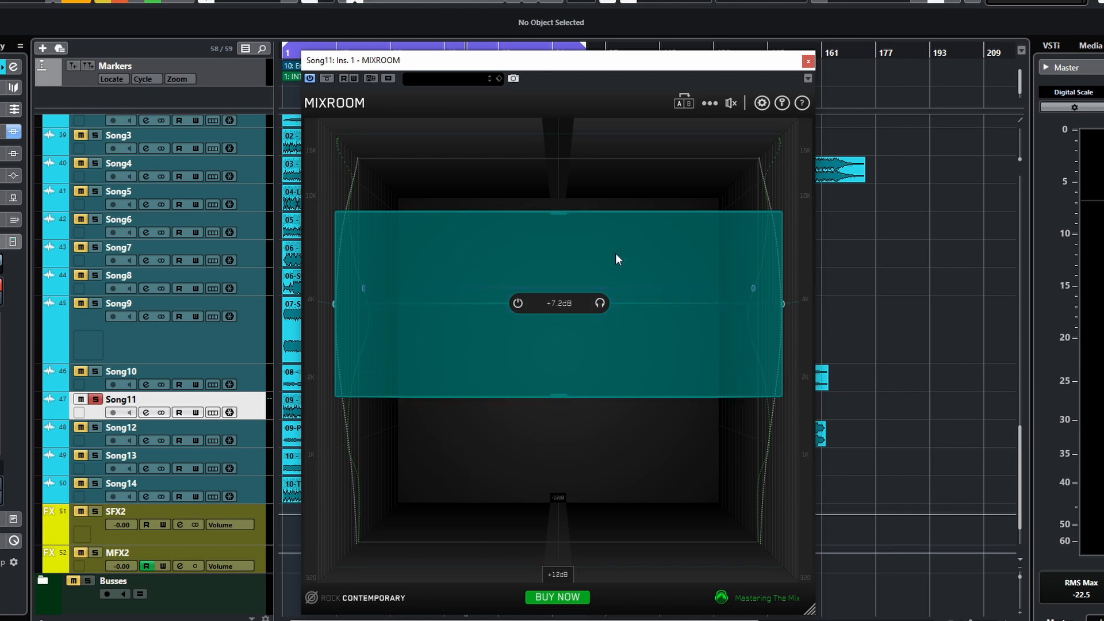
# - Move the boosted band lower and the cut band up near the top of the spectrum
pyautogui.moveTo(627, 308); pyautogui.dragTo(621, 425)
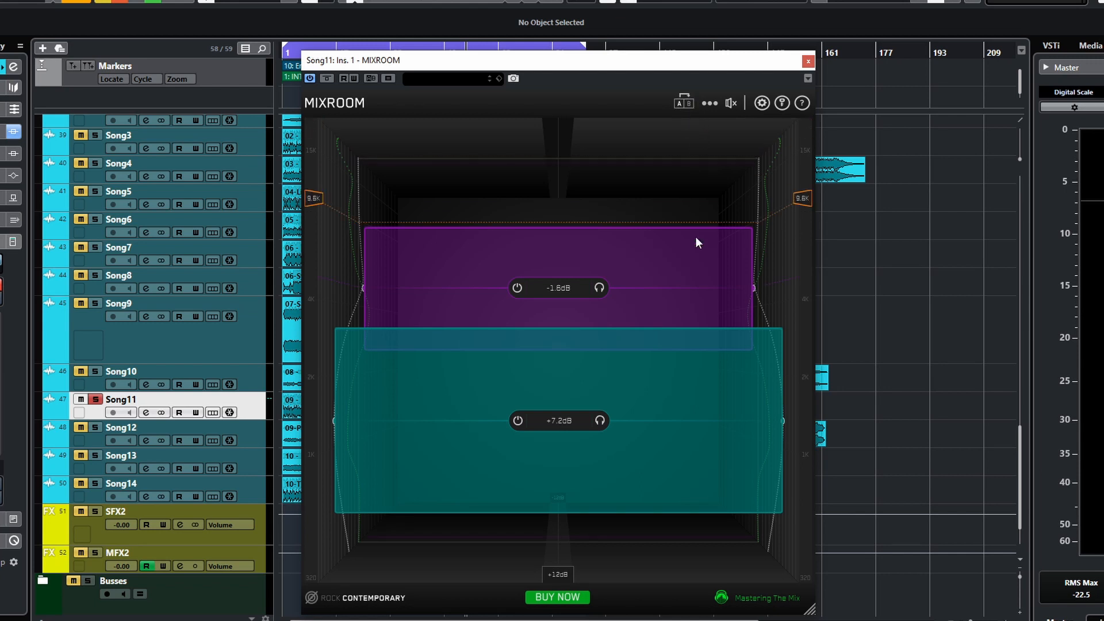
pyautogui.moveTo(634, 290); pyautogui.dragTo(623, 187)
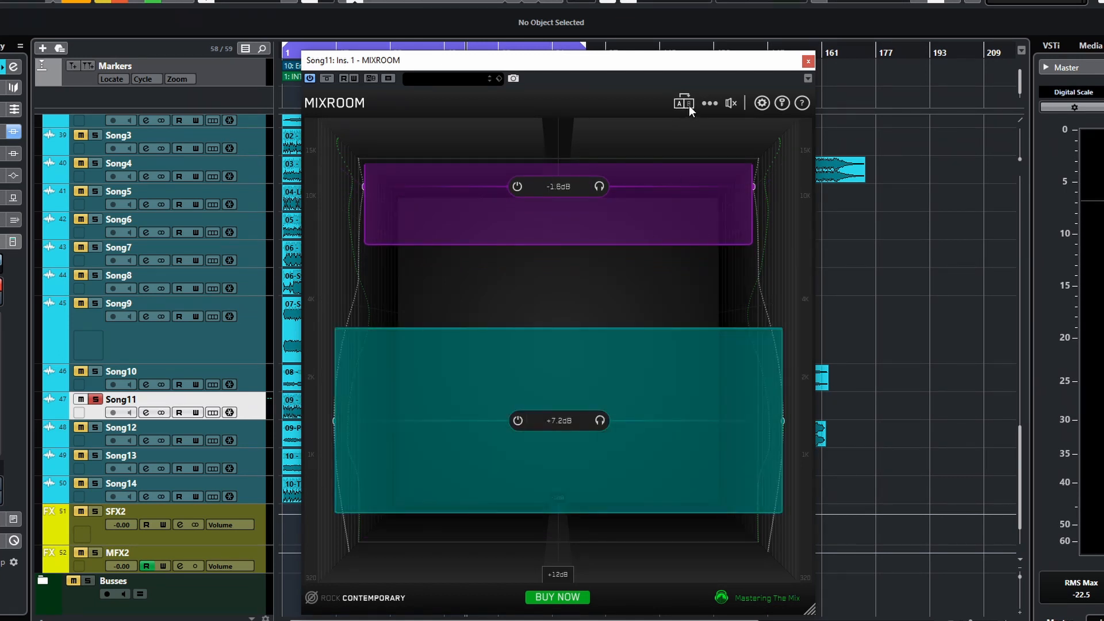
# - Toggle the A/B comparison slots and delete the remaining high band
pyautogui.click(683, 104)
pyautogui.click(683, 104)
pyautogui.click(688, 104)
pyautogui.click(681, 106)
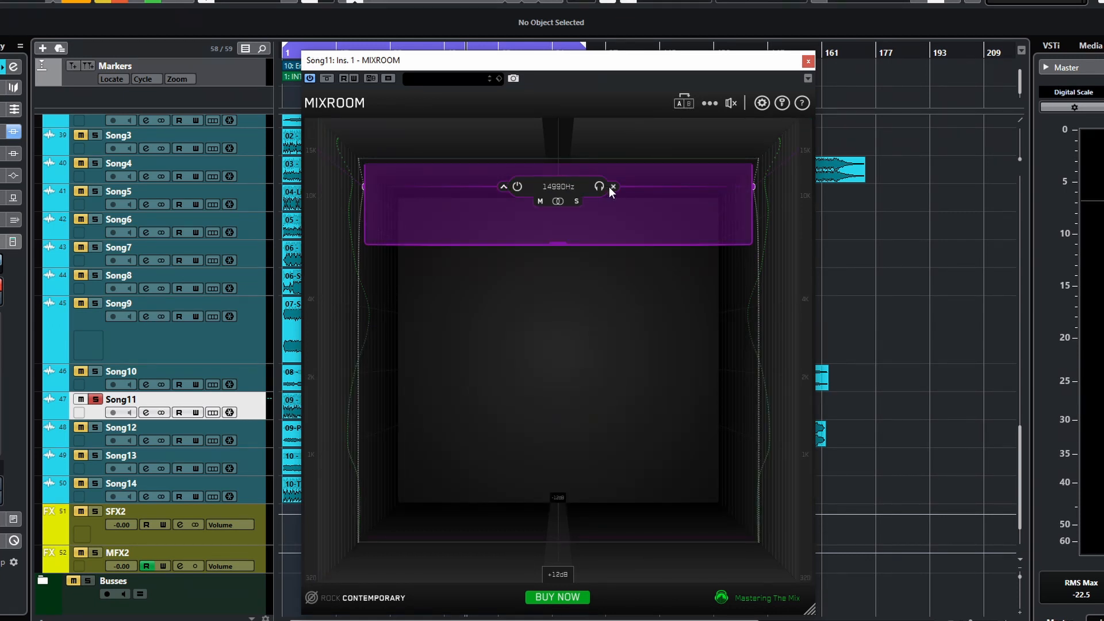
pyautogui.click(613, 187)
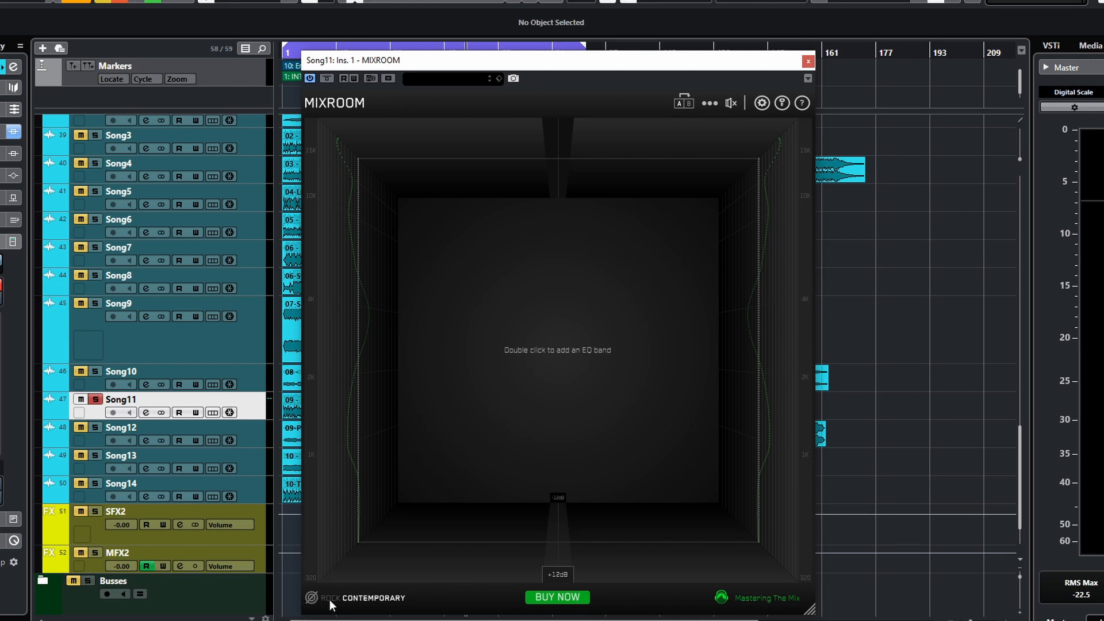
# - Open the reference file drop panel and close it again
pyautogui.click(311, 598)
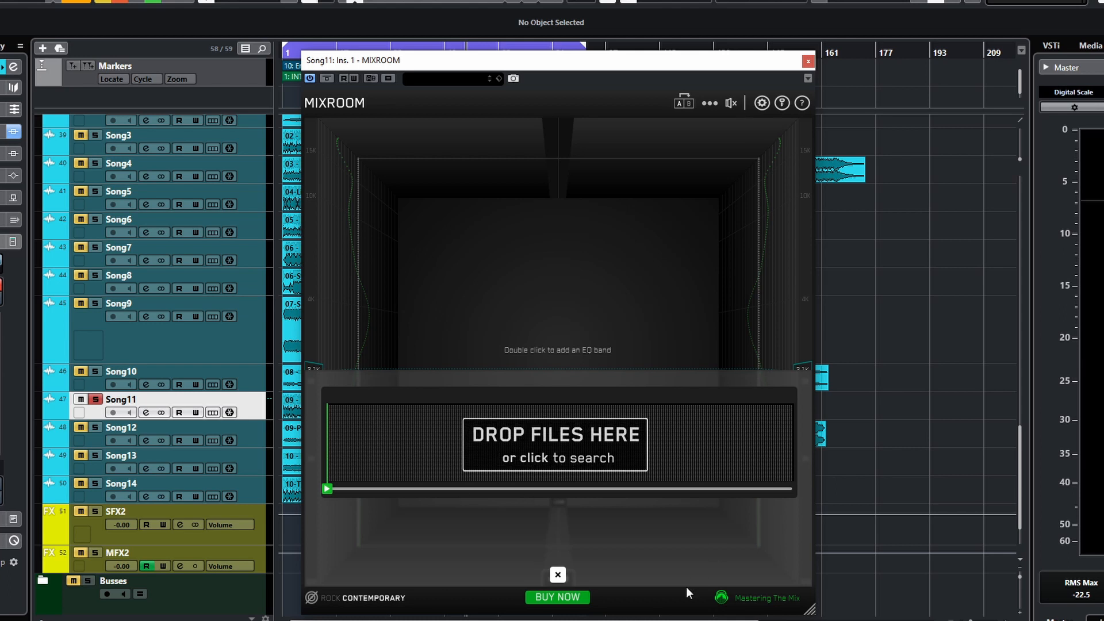
pyautogui.click(558, 576)
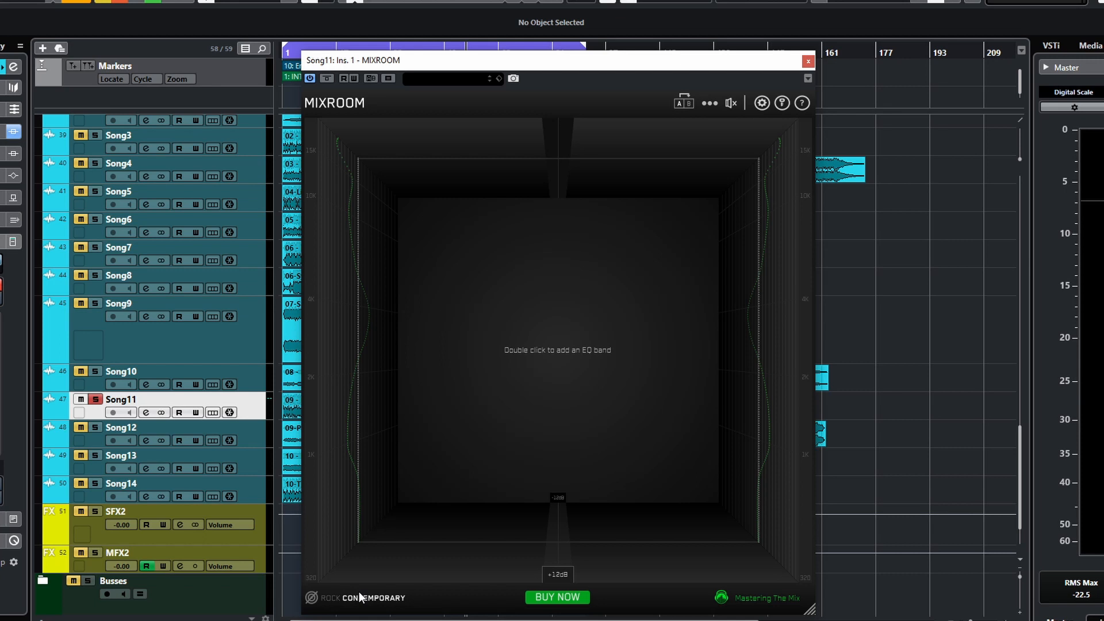
# - Change the target preset to Electronic Dance
pyautogui.click(388, 601)
pyautogui.moveTo(392, 437)
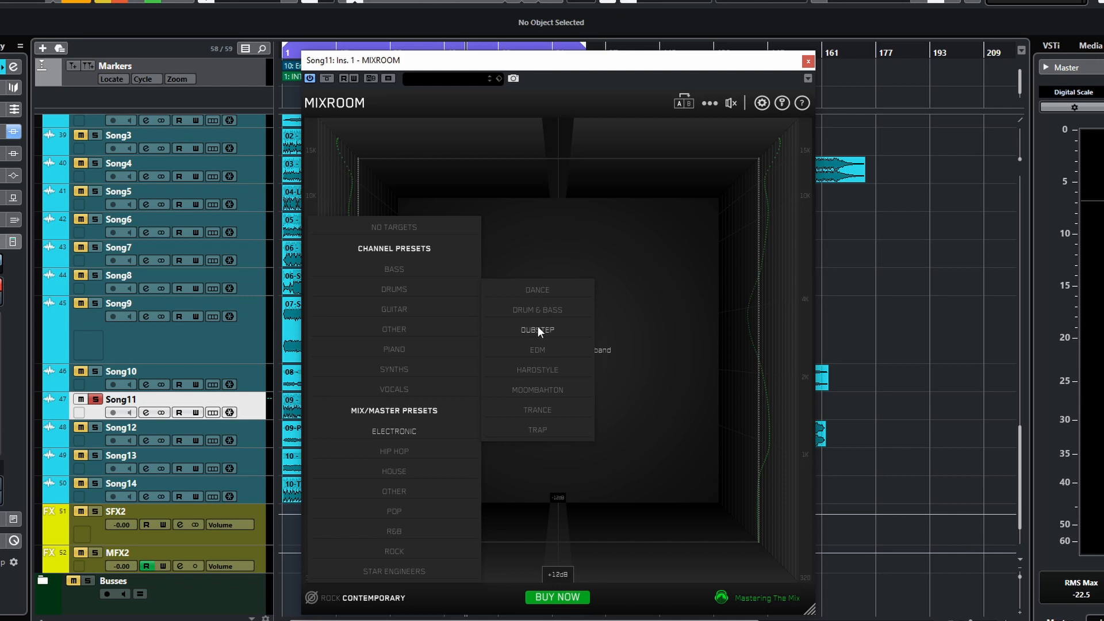
pyautogui.click(536, 292)
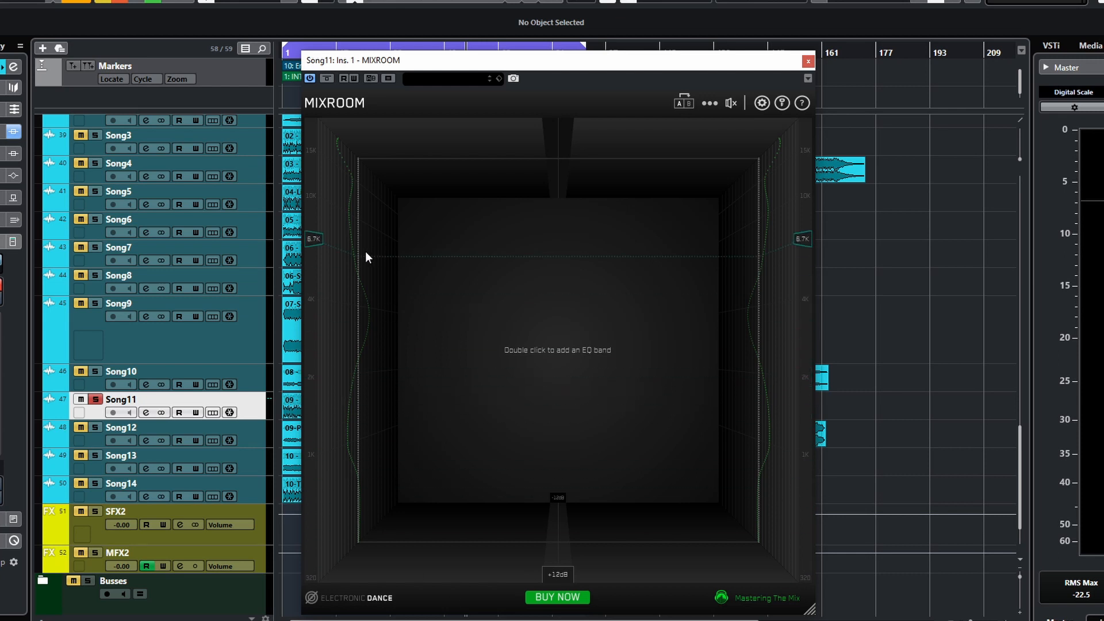
# - Change the target preset to the Star Engineers R&B Boss profile
pyautogui.click(378, 599)
pyautogui.moveTo(402, 574)
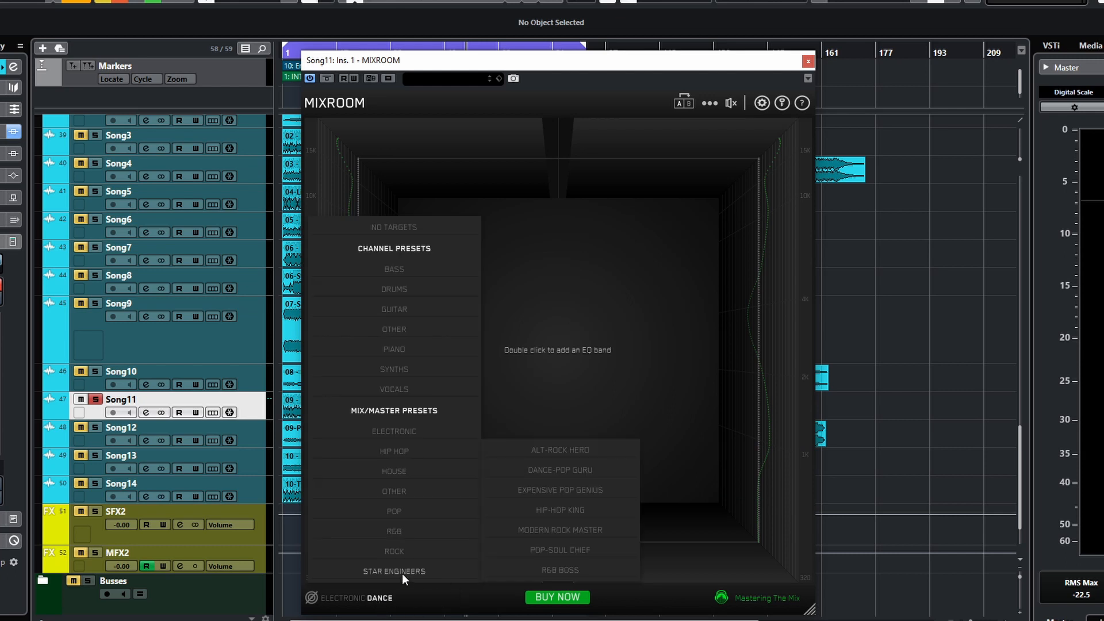
pyautogui.click(558, 568)
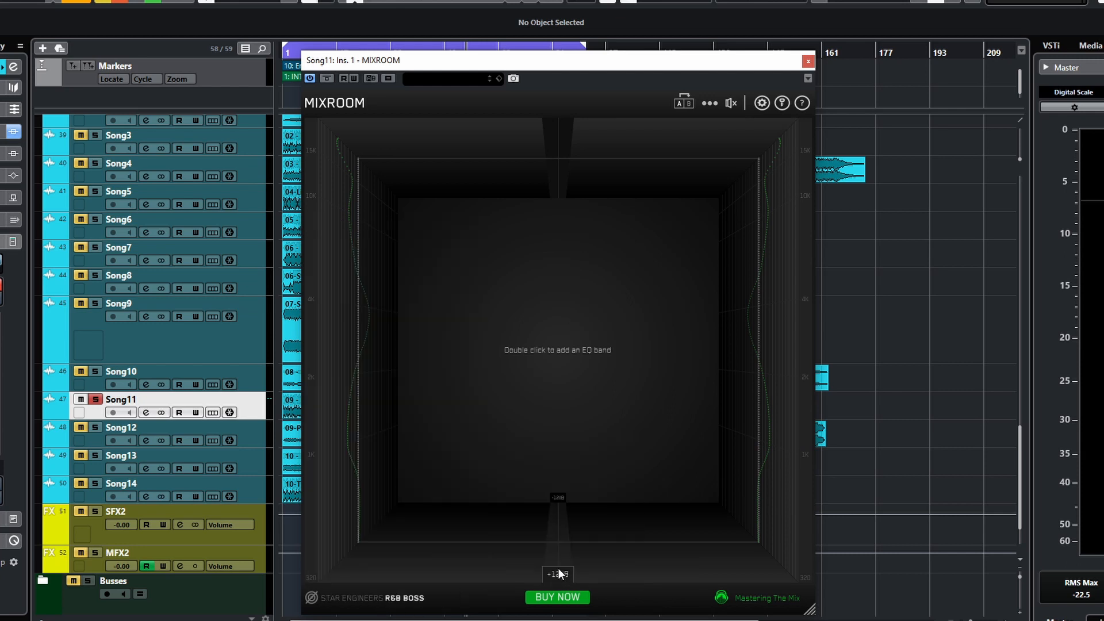
# - Change the target preset to R&B 90's
pyautogui.click(397, 599)
pyautogui.moveTo(399, 552)
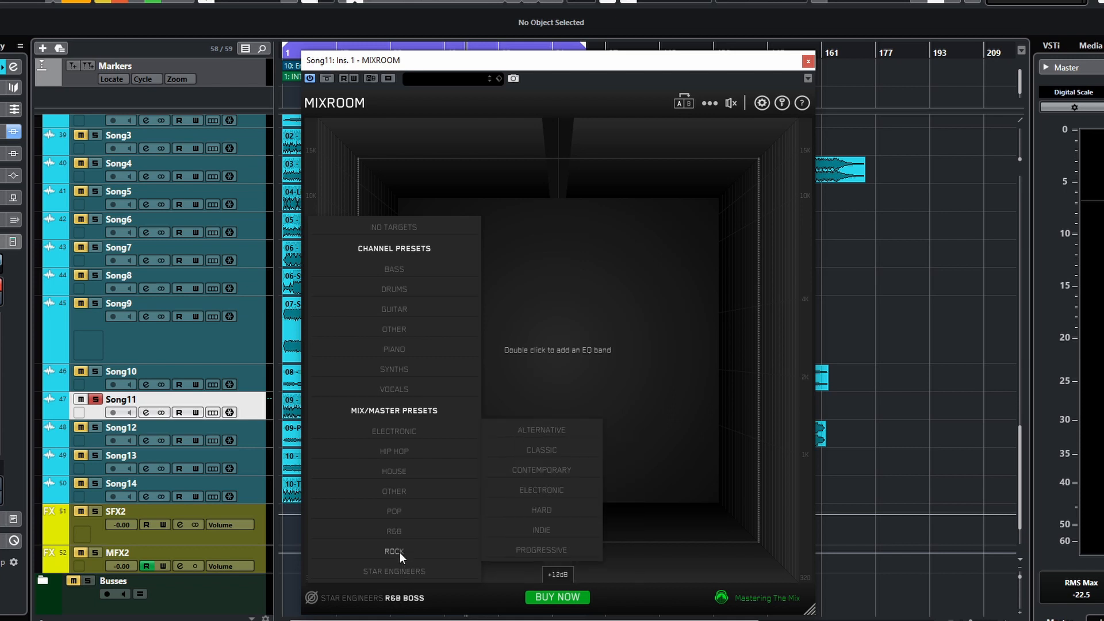
pyautogui.click(542, 493)
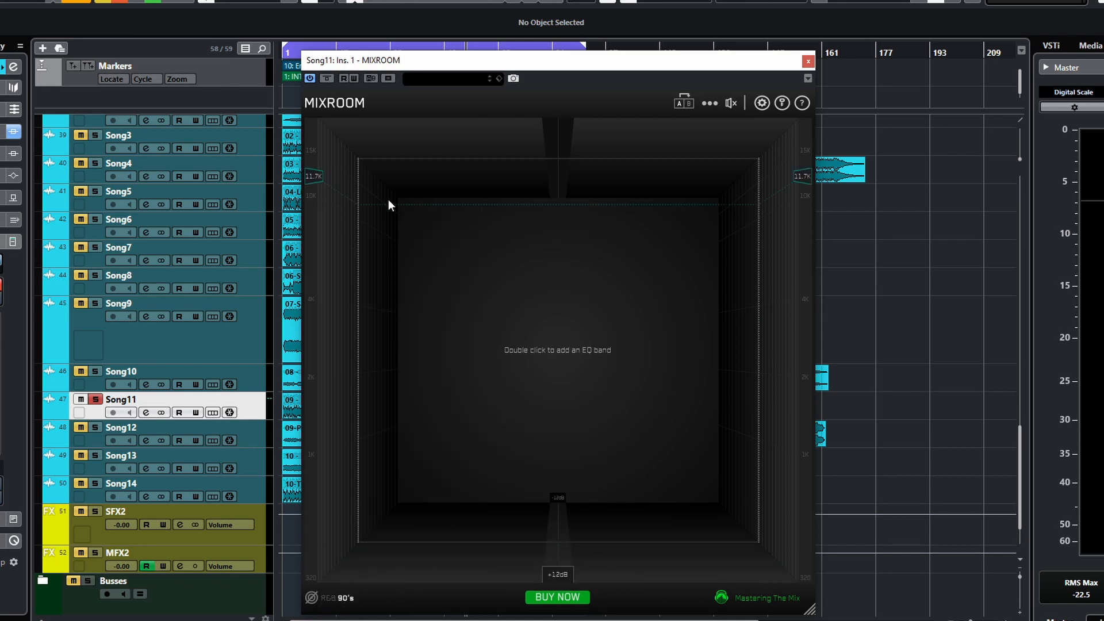
# - Open and close the options menu, then start playback
pyautogui.click(711, 104)
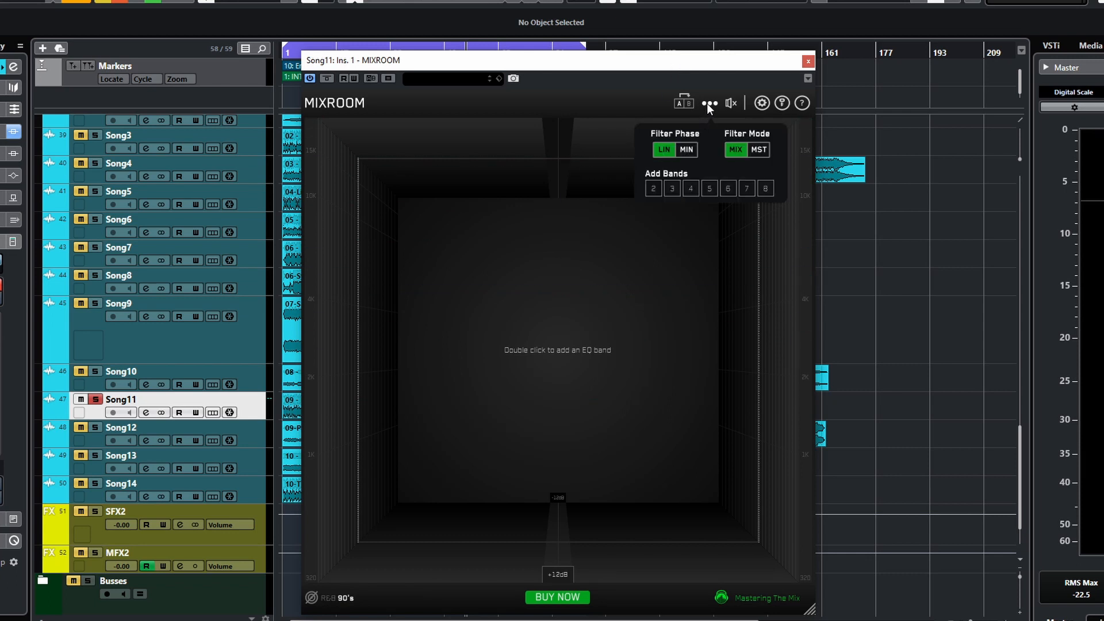
pyautogui.click(707, 103)
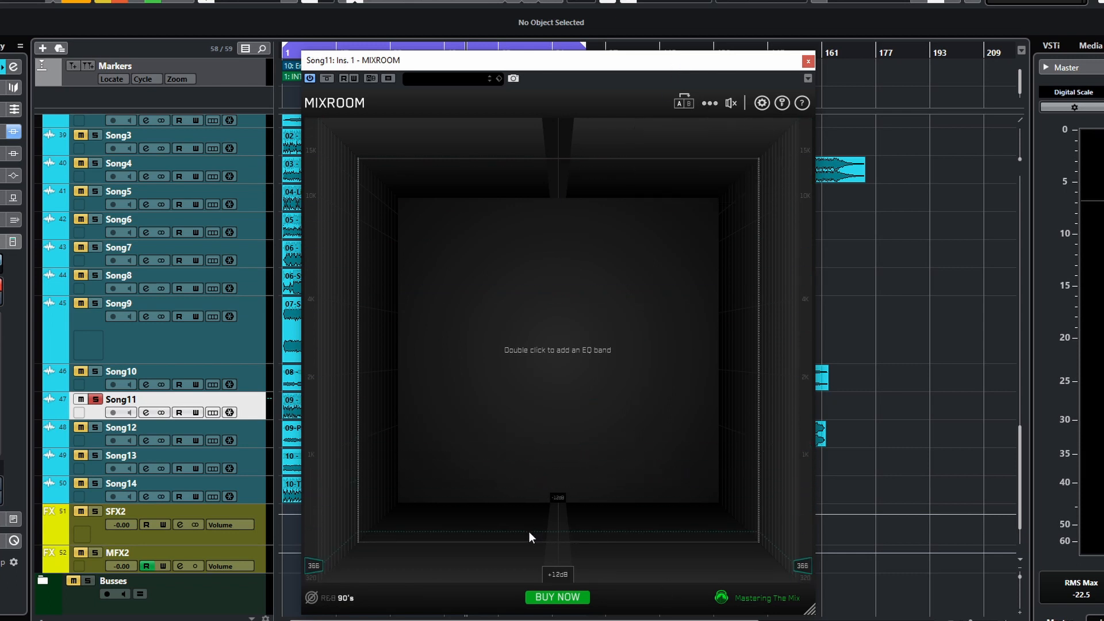
pyautogui.press('space')
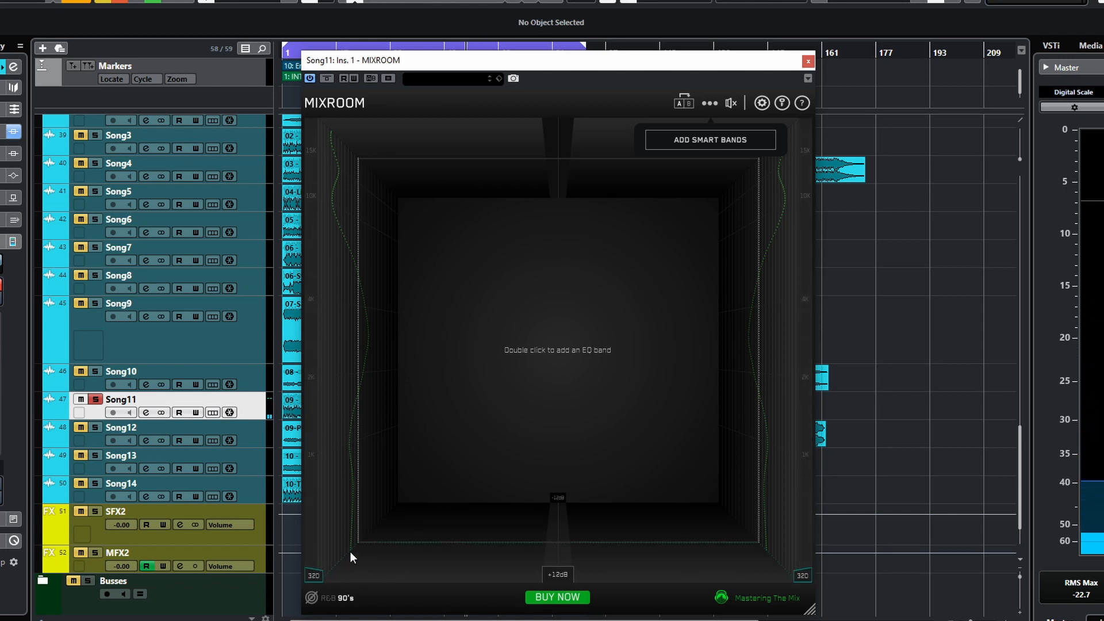
# - Change the target preset to Other Reggaeton
pyautogui.click(344, 598)
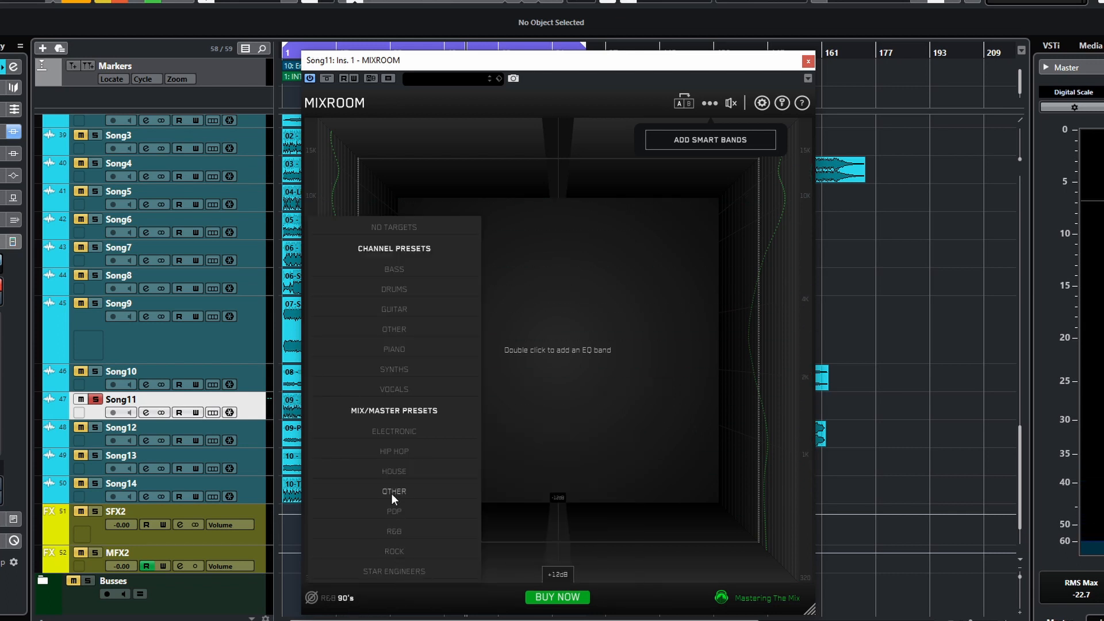
pyautogui.moveTo(391, 492)
pyautogui.click(537, 470)
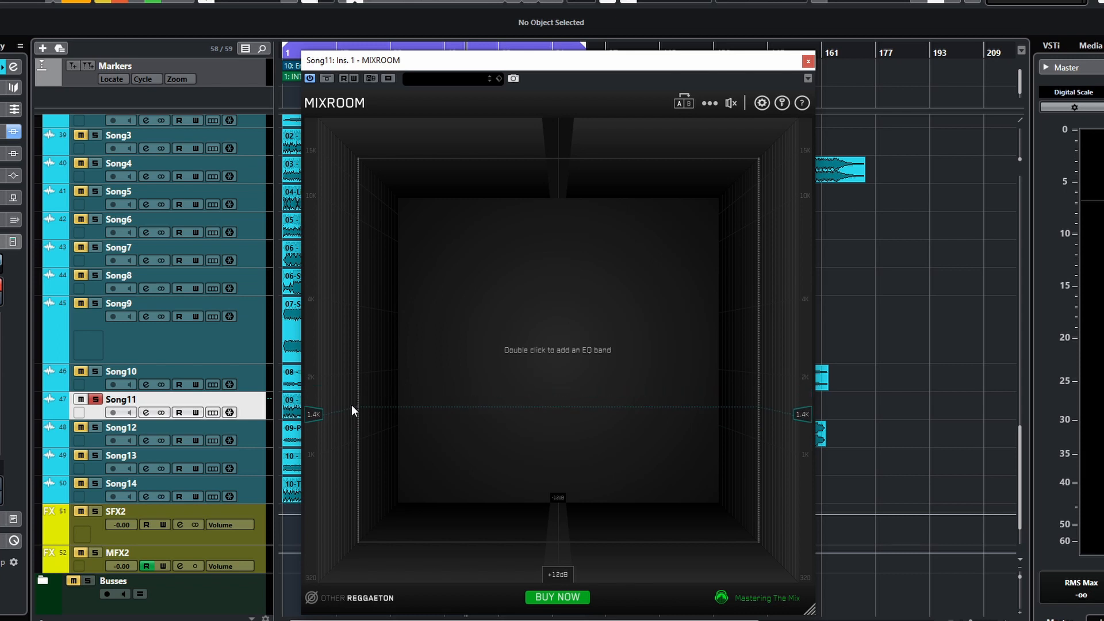
# - Nudge the low target marker, then reset the targets from the options menu and stop playback
pyautogui.moveTo(316, 573); pyautogui.dragTo(314, 557)
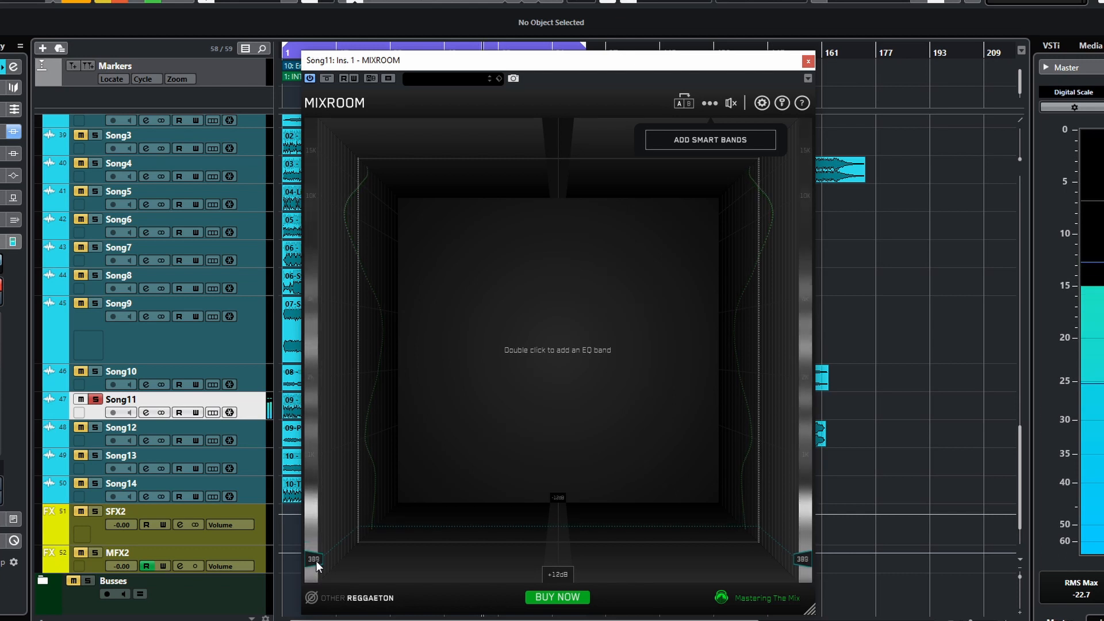
pyautogui.click(712, 103)
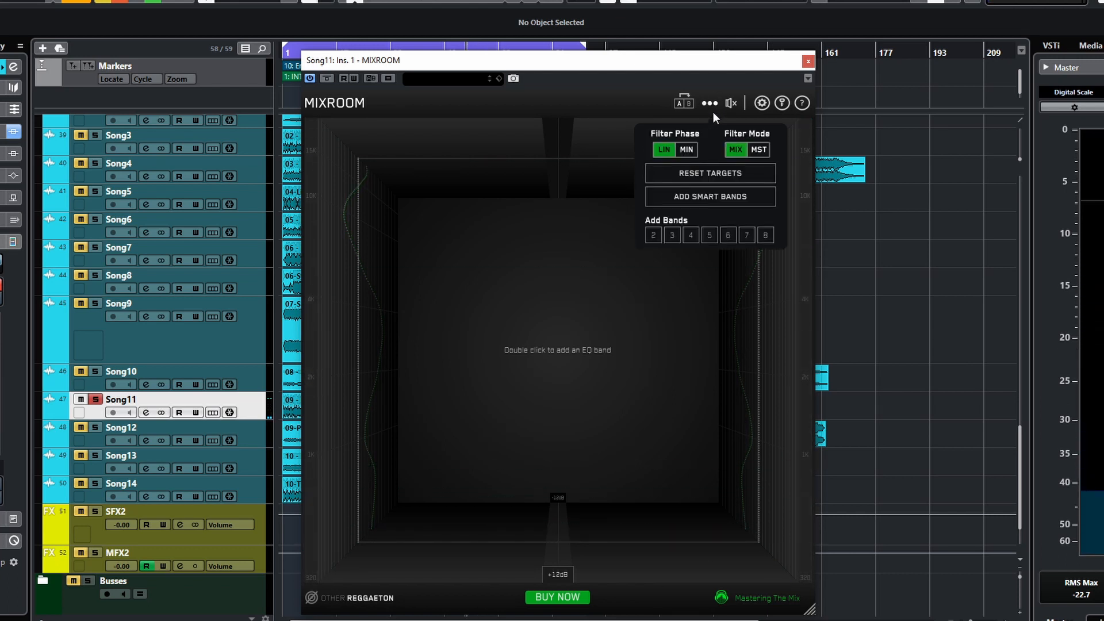
pyautogui.click(713, 104)
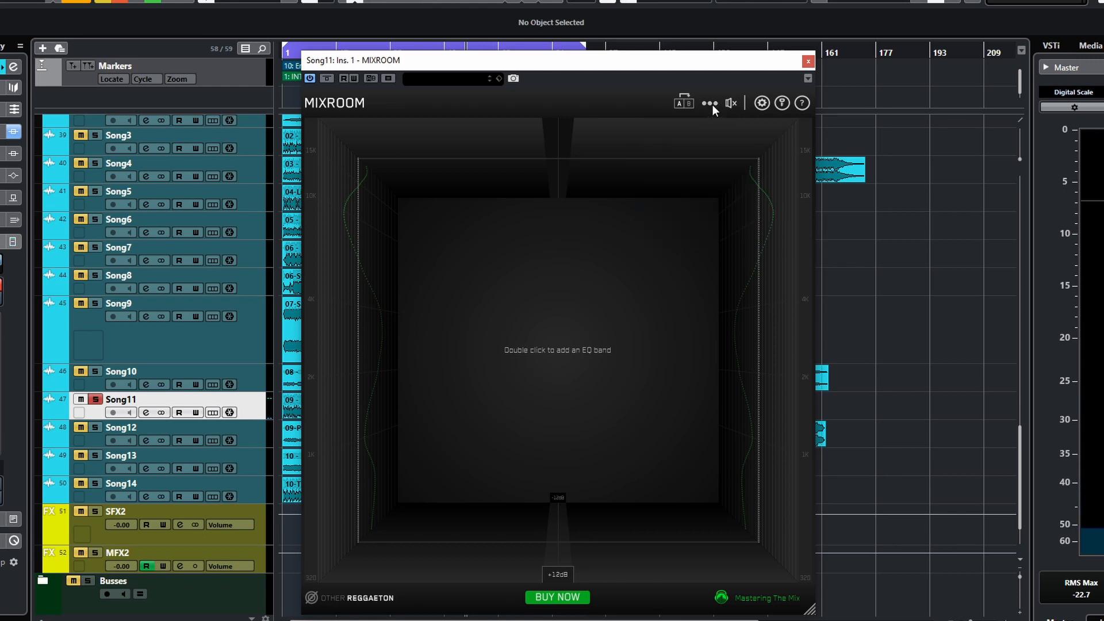
pyautogui.click(710, 104)
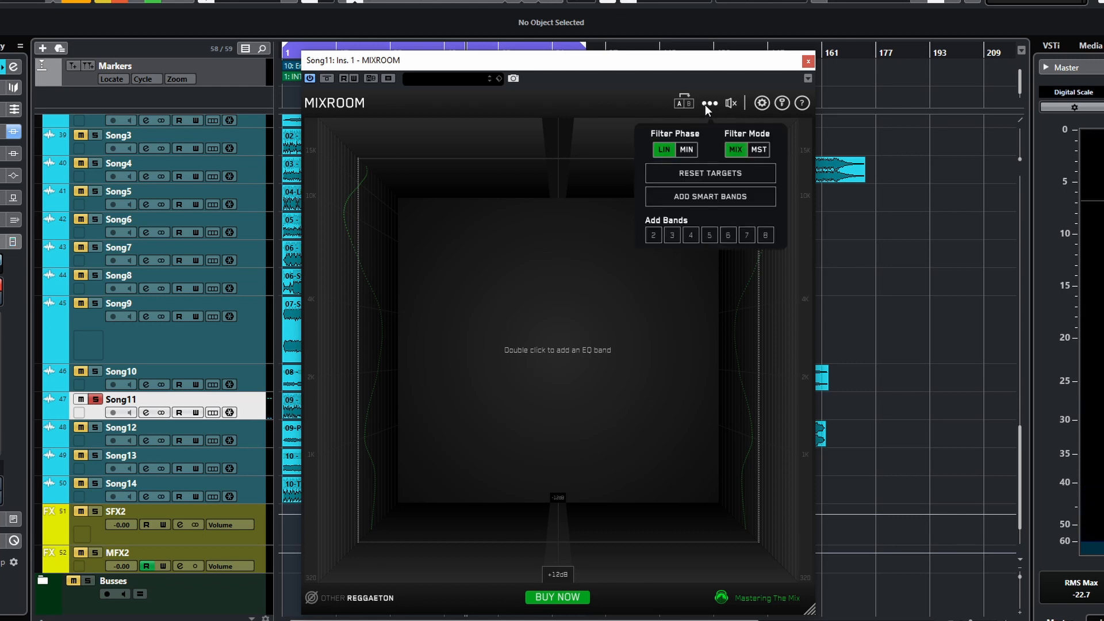
pyautogui.click(718, 175)
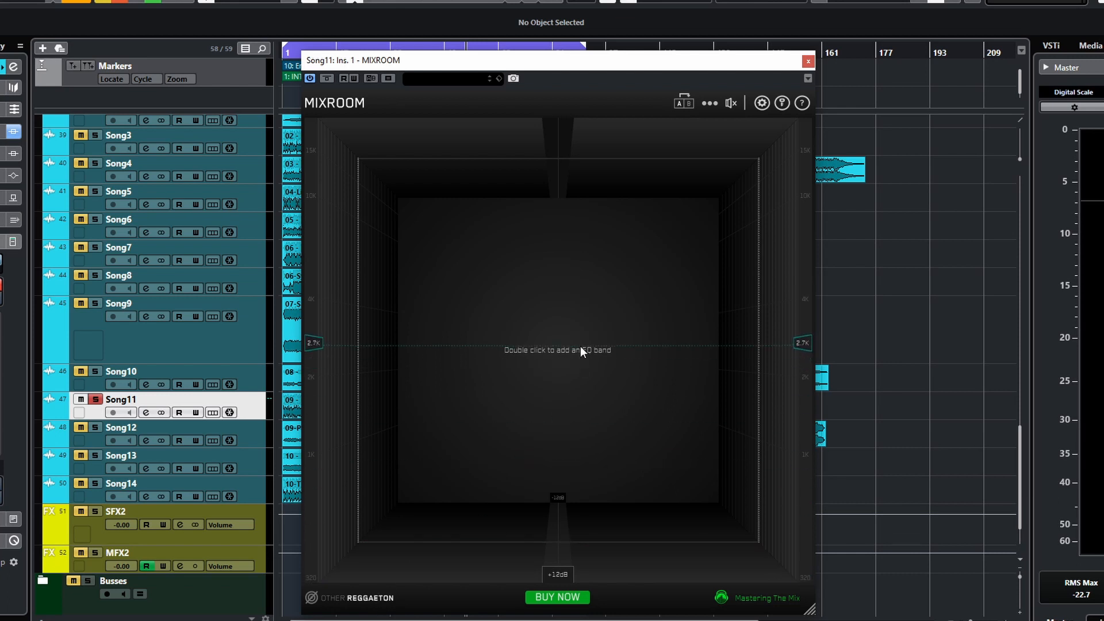
pyautogui.press('space')
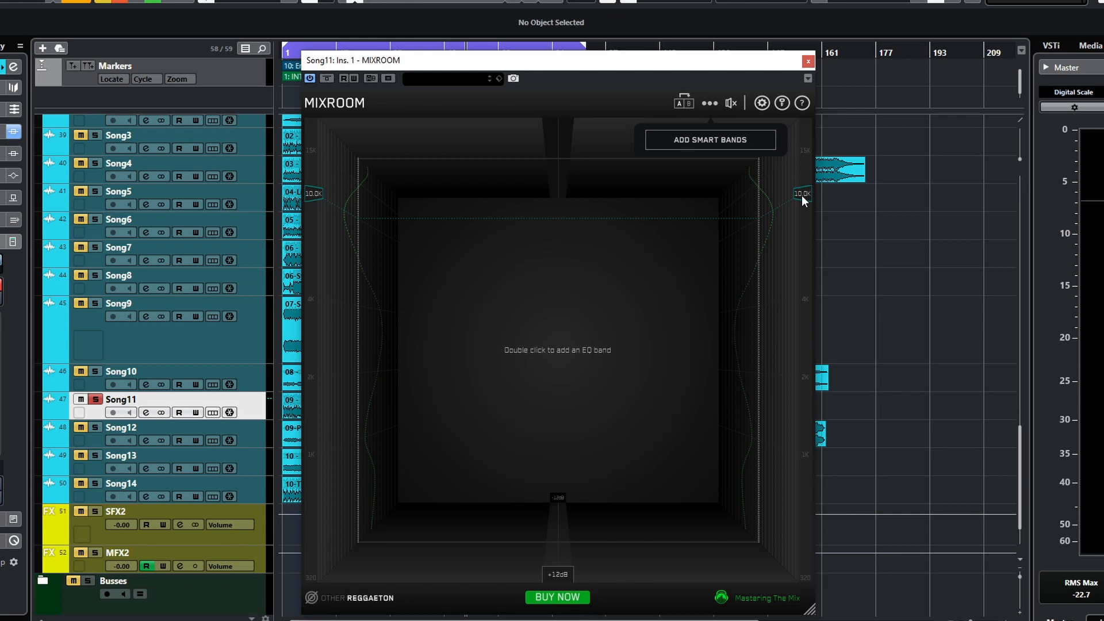
# - Add an EQ band near the top of the spectrum, boost it to +4.0 dB and adjust its range
pyautogui.doubleClick(803, 199)
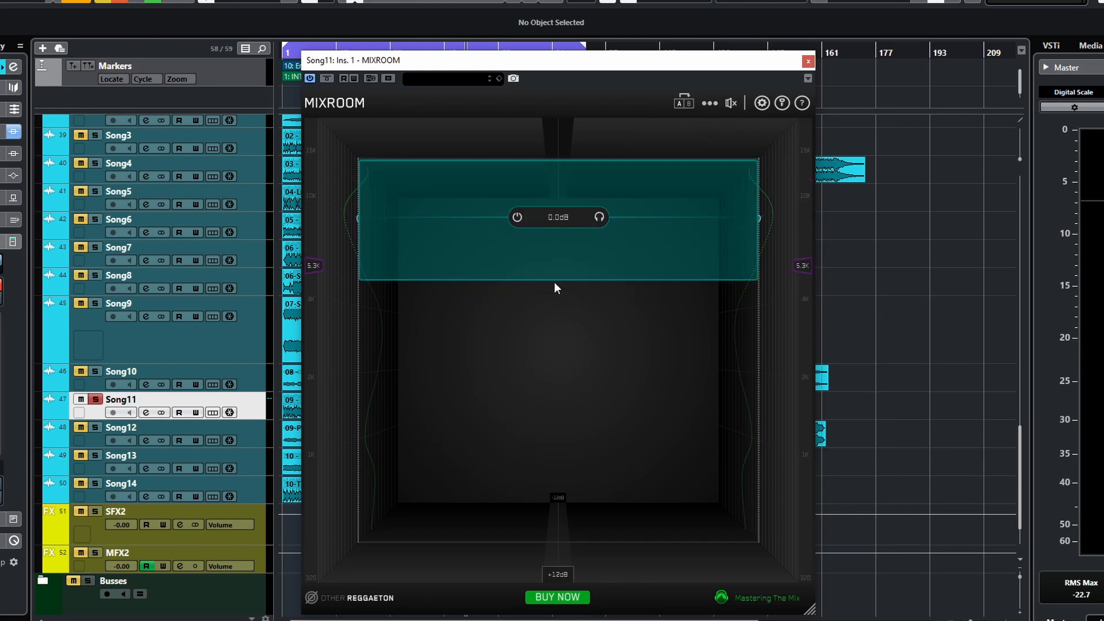
pyautogui.moveTo(555, 281); pyautogui.dragTo(557, 270)
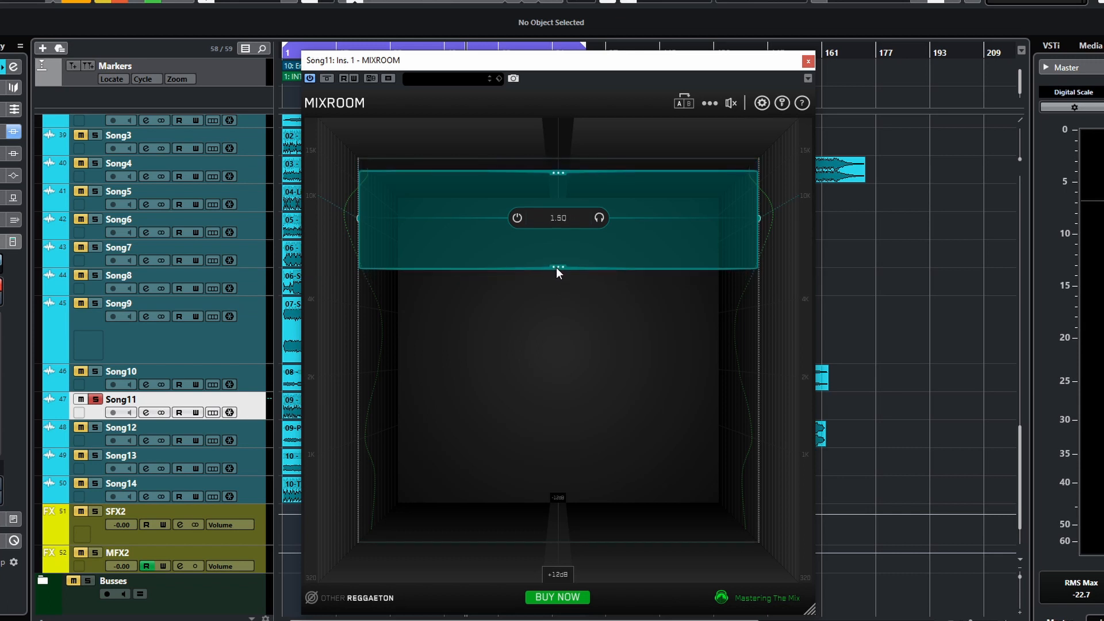
pyautogui.moveTo(633, 252); pyautogui.dragTo(637, 228)
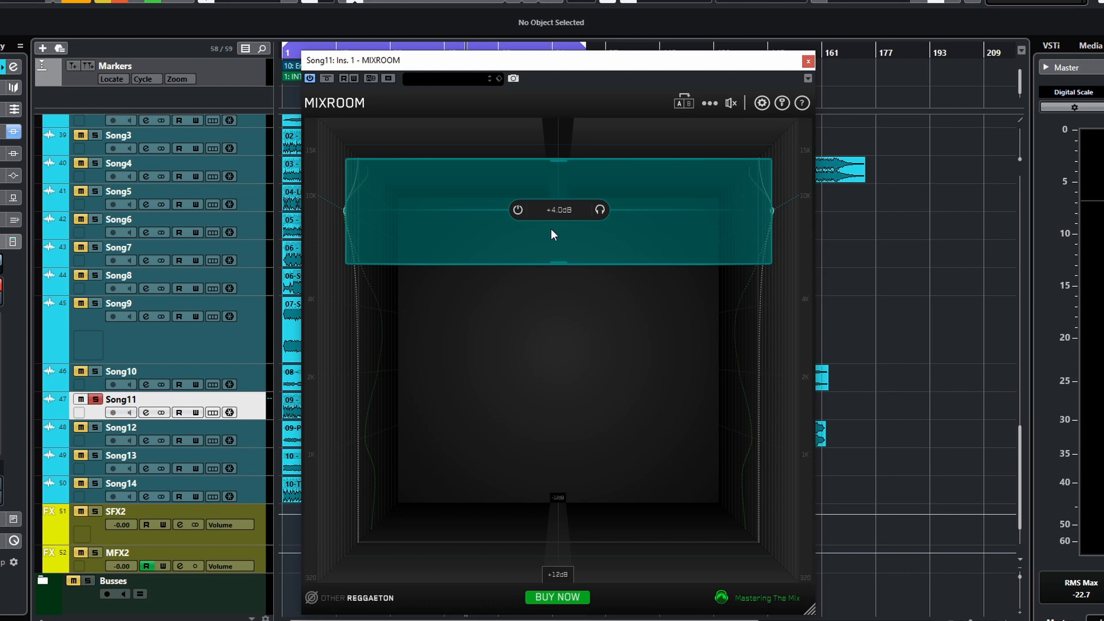
pyautogui.moveTo(560, 160); pyautogui.dragTo(561, 164)
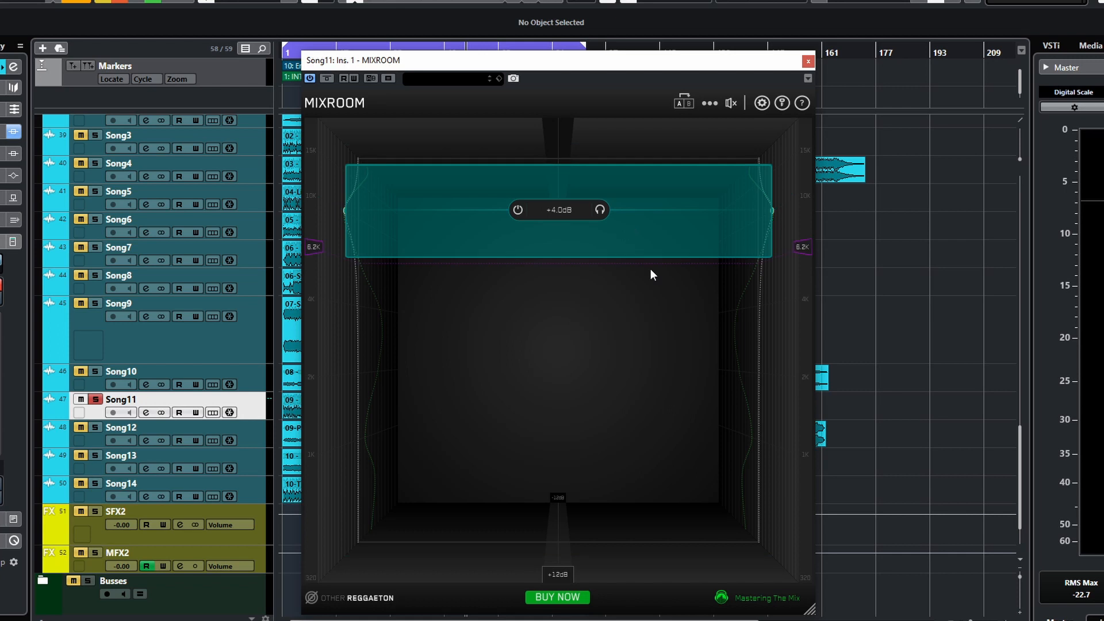
# - Play the track, toggle the high band's bypass on and off, then delete the band
pyautogui.press('space')
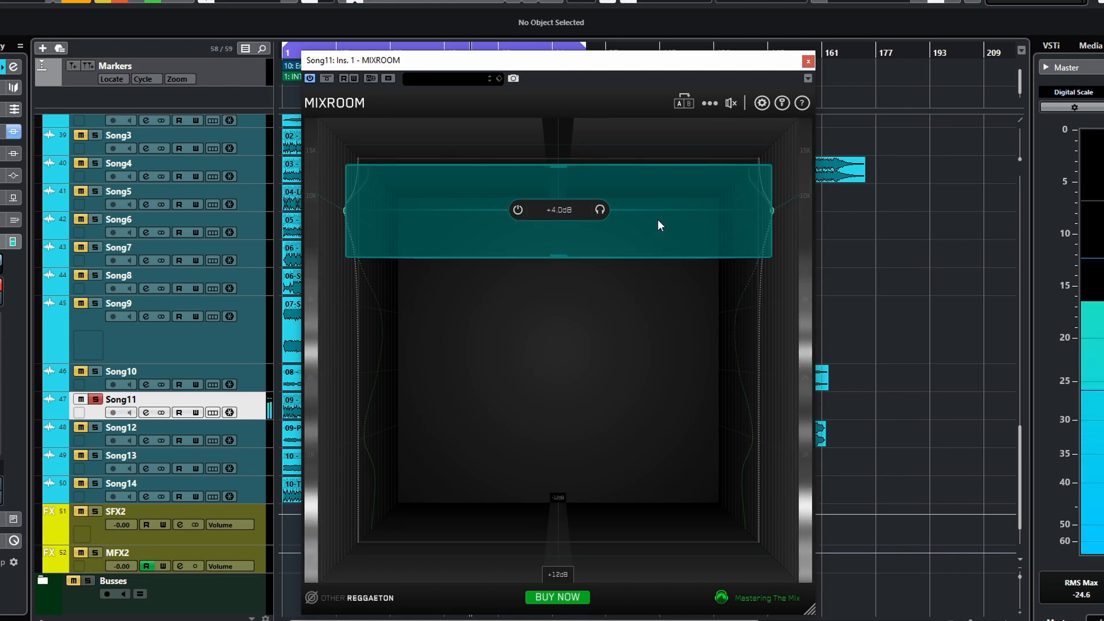
pyautogui.click(518, 210)
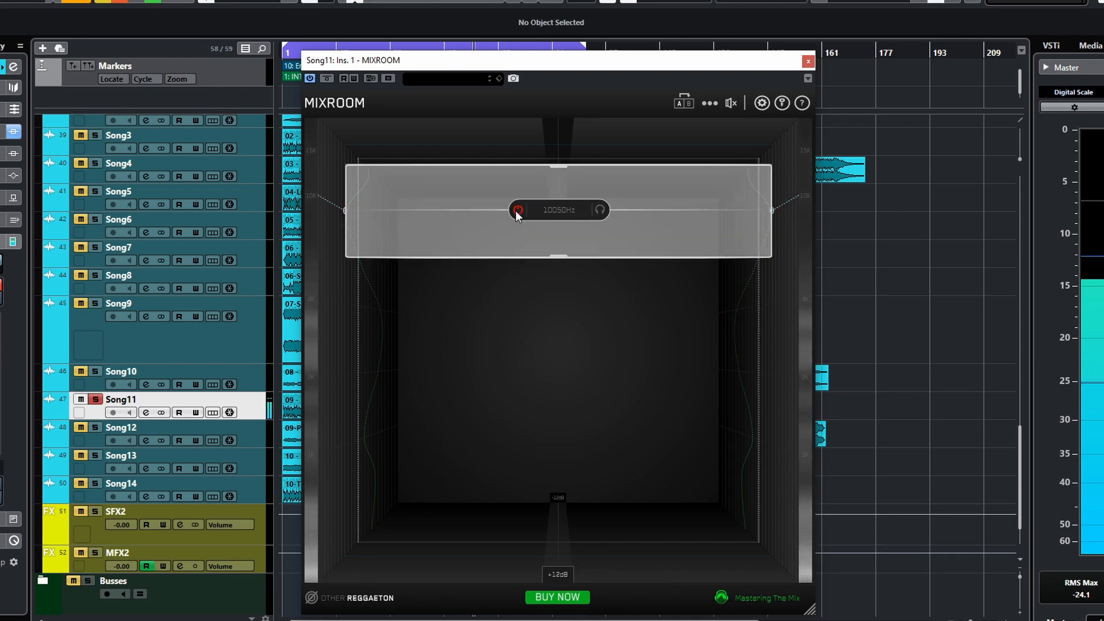
pyautogui.click(517, 210)
pyautogui.click(517, 210)
pyautogui.click(518, 210)
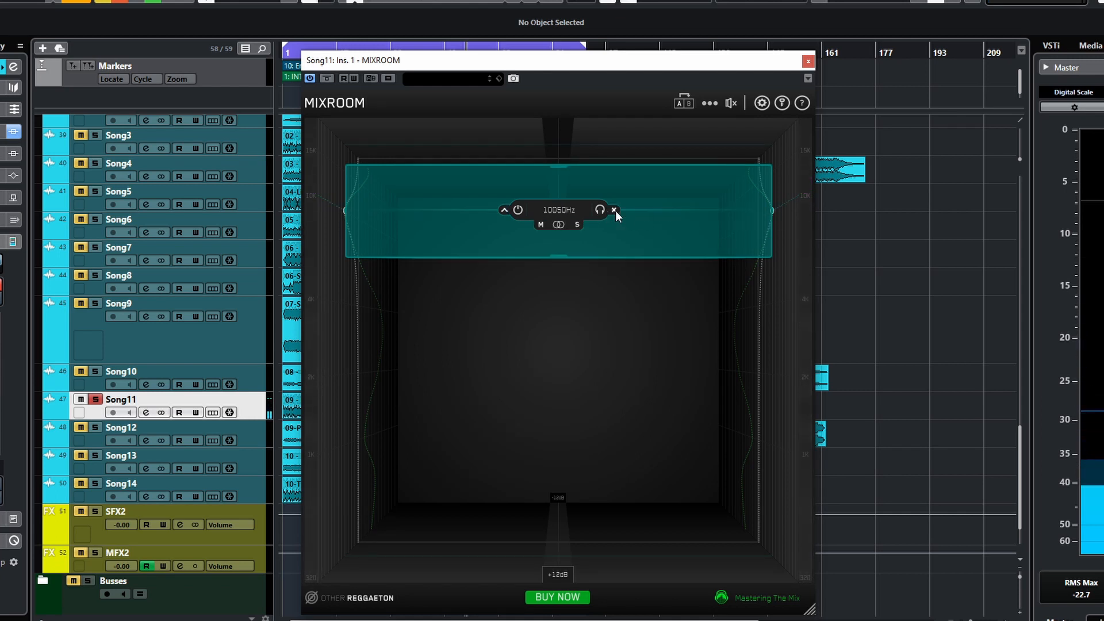
pyautogui.click(614, 211)
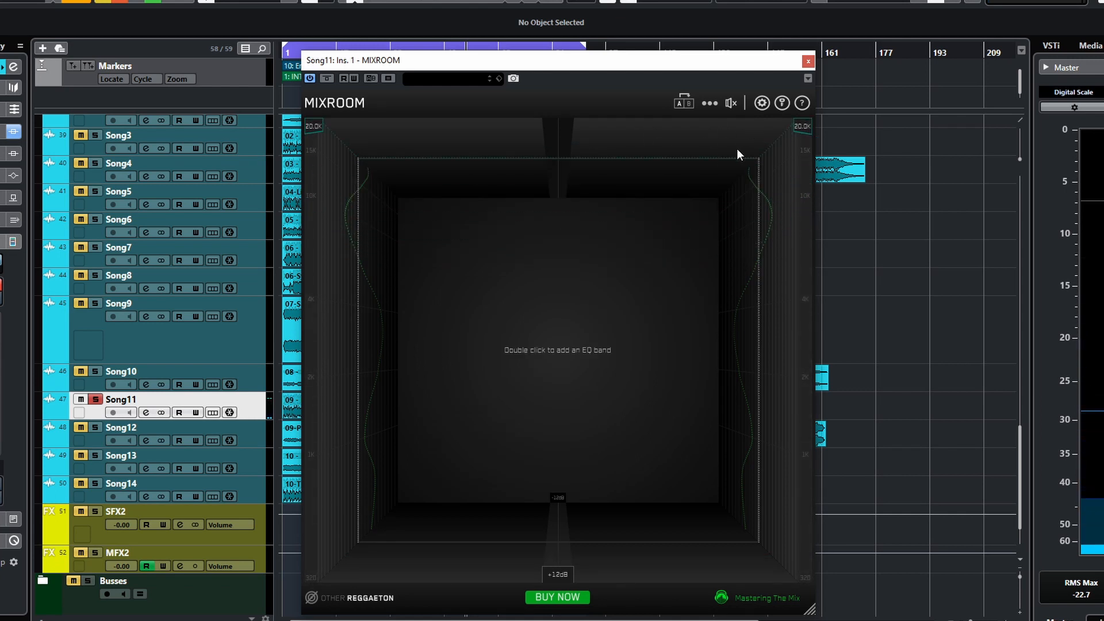
pyautogui.press('space')
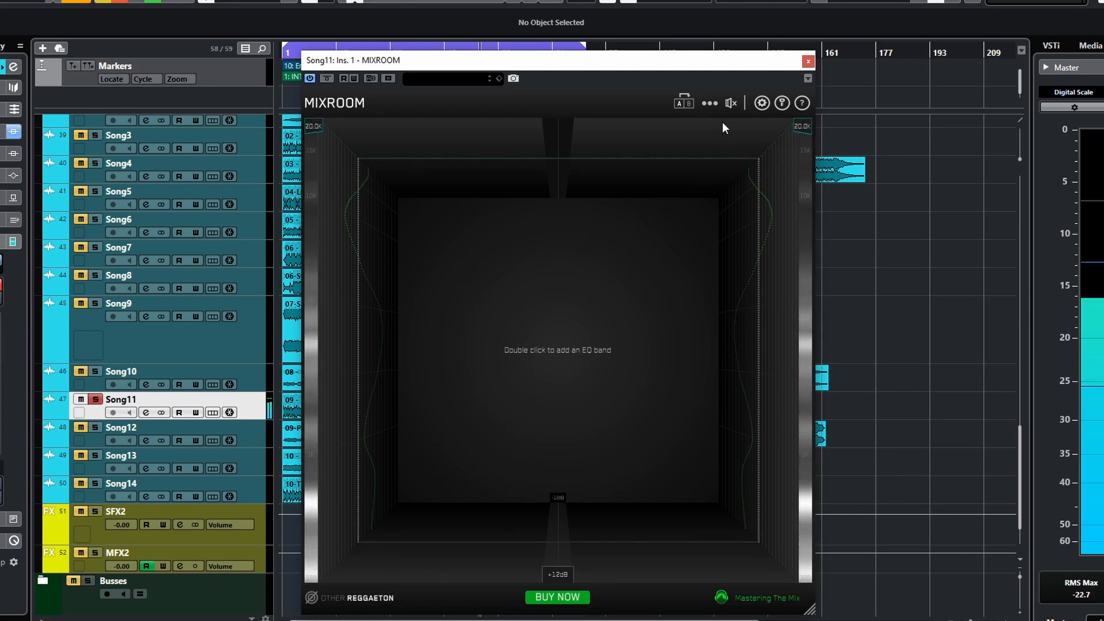
# - Reset the targets and add smart bands from the options menu
pyautogui.click(708, 103)
pyautogui.click(710, 175)
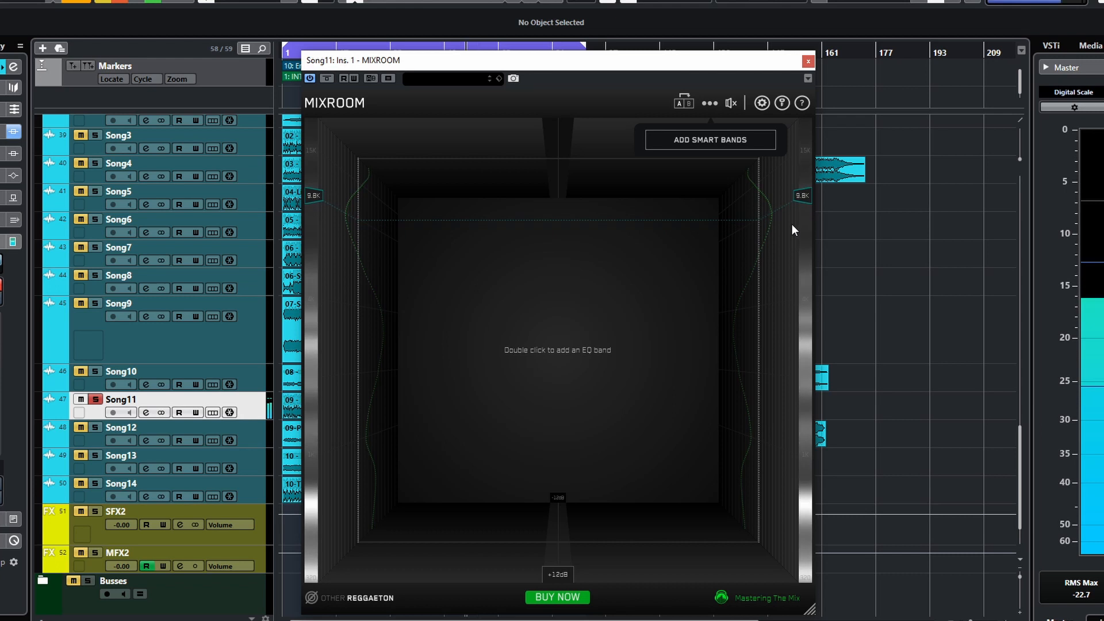
pyautogui.click(719, 141)
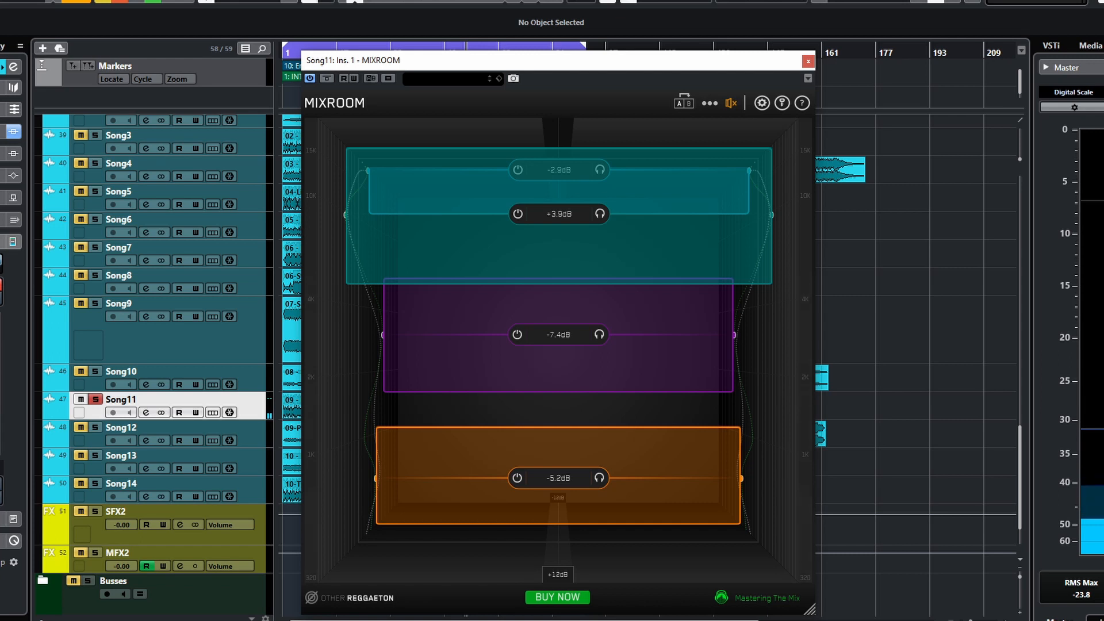
# - Toggle the plugin's bypass on and off to compare the processed and unprocessed sound
pyautogui.click(732, 104)
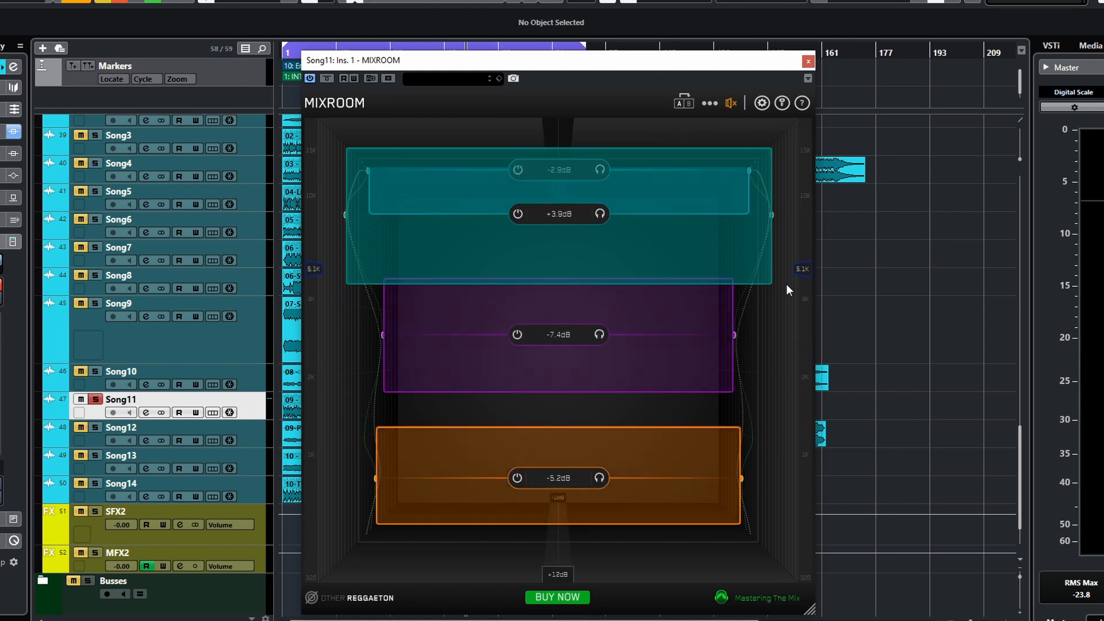
pyautogui.click(326, 79)
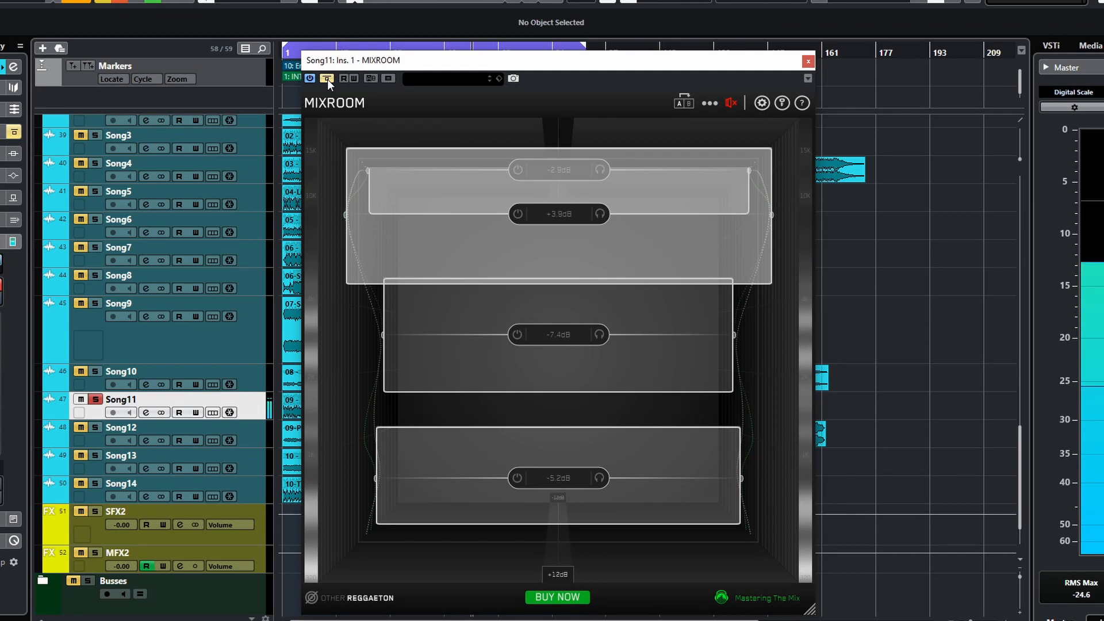
pyautogui.click(327, 79)
pyautogui.click(327, 79)
pyautogui.click(327, 78)
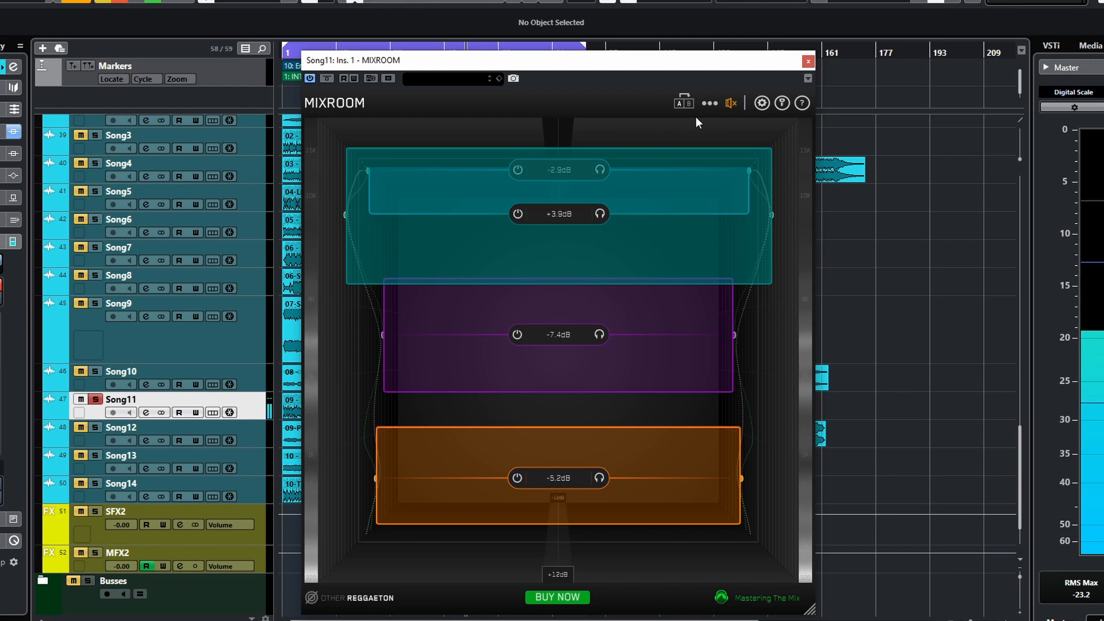
# - Raise the output gain to about 2.1 dB and start playback
pyautogui.moveTo(730, 109)
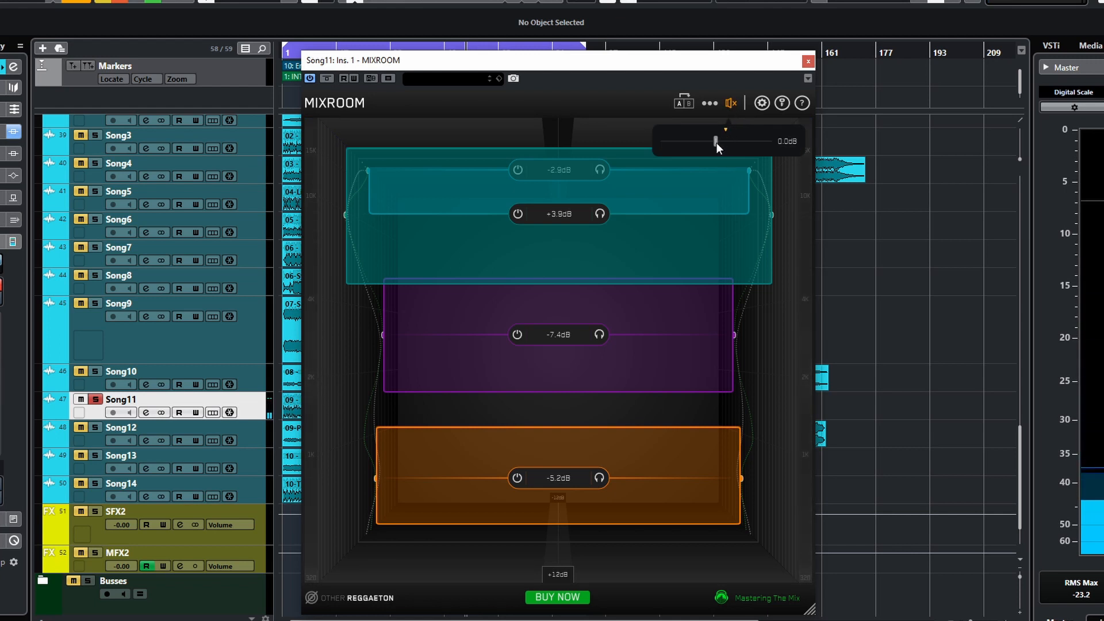
pyautogui.moveTo(717, 143); pyautogui.dragTo(726, 141)
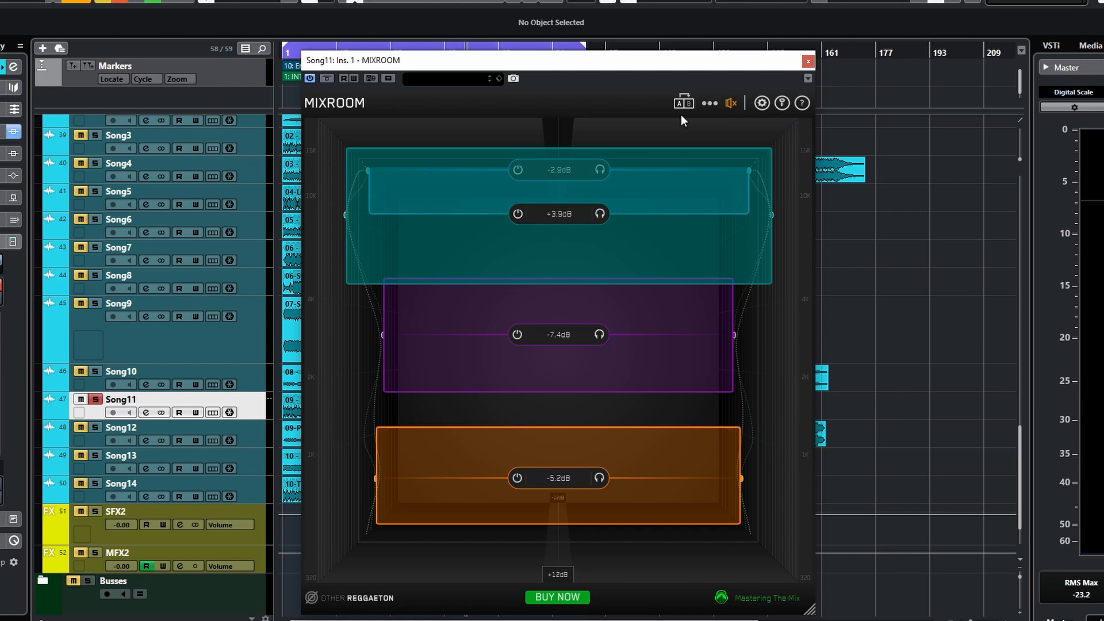
pyautogui.press('space')
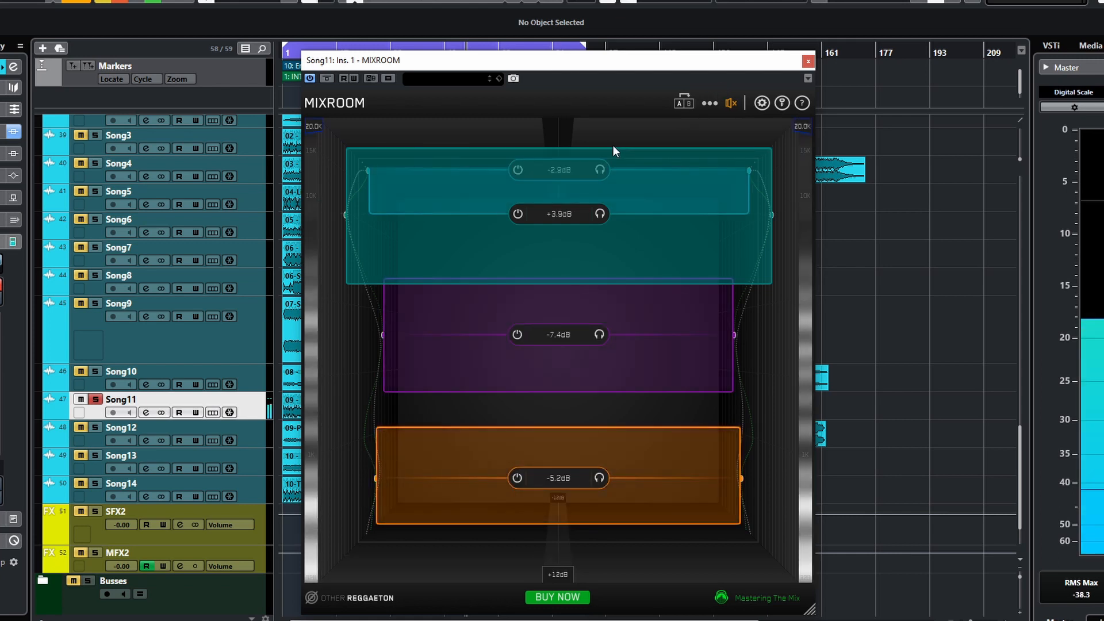
# - Toggle the plugin's bypass several times to compare, then stop playback
pyautogui.click(324, 80)
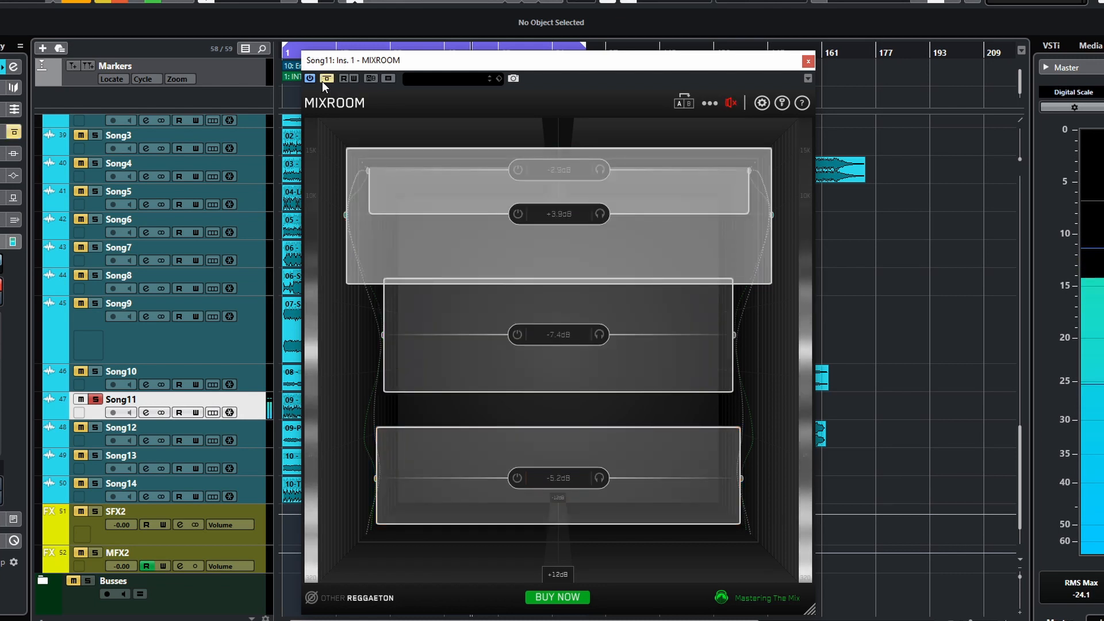
pyautogui.click(322, 81)
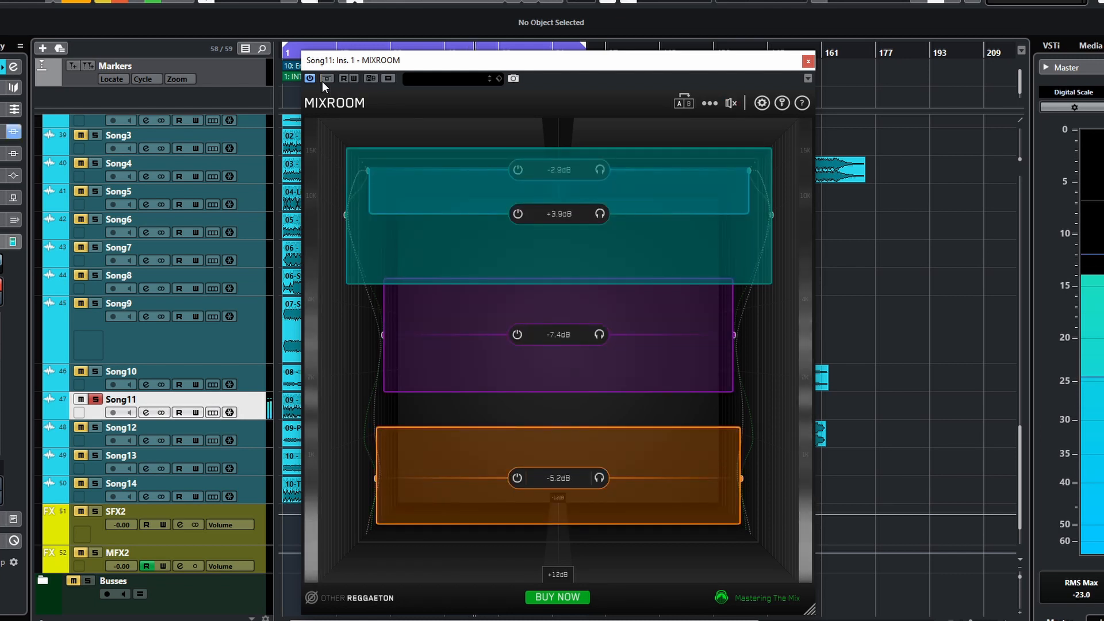
pyautogui.click(322, 81)
pyautogui.click(322, 81)
pyautogui.press('space')
pyautogui.moveTo(732, 105)
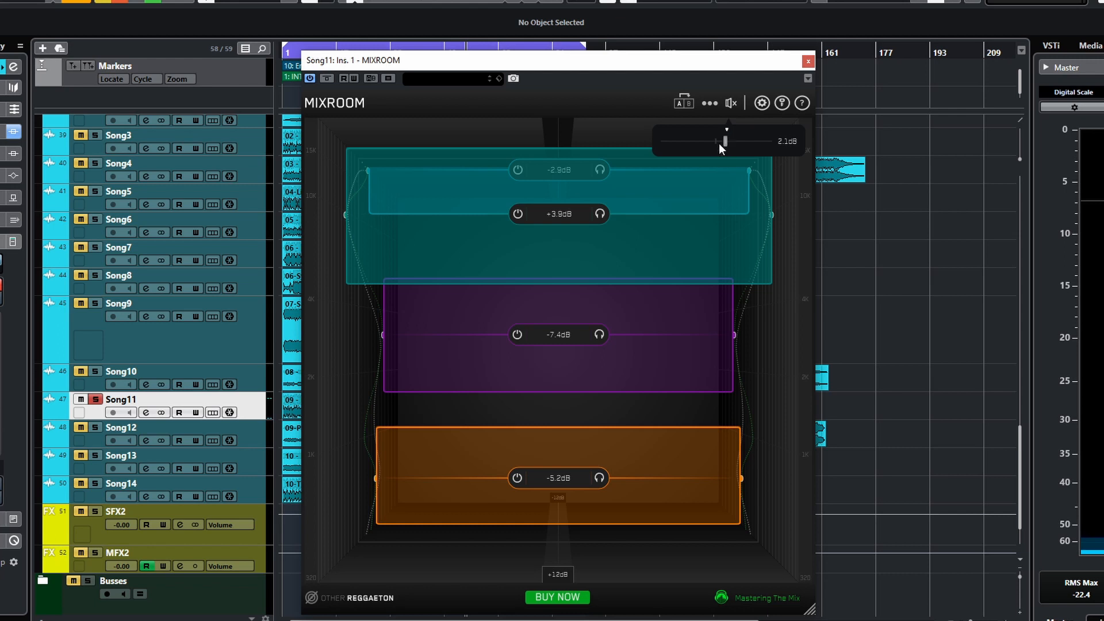
# - Delete all EQ bands from the options menu, then undo the deletion
pyautogui.click(716, 104)
pyautogui.click(713, 106)
pyautogui.click(712, 104)
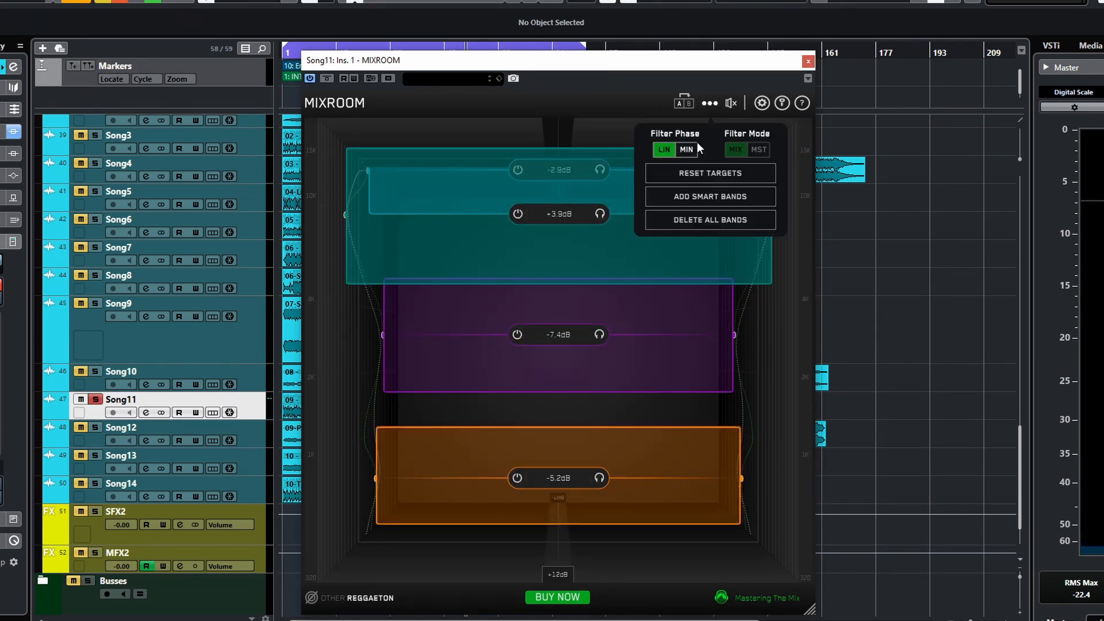
pyautogui.click(711, 226)
pyautogui.hotkey('ctrl', 'z')
pyautogui.click(716, 103)
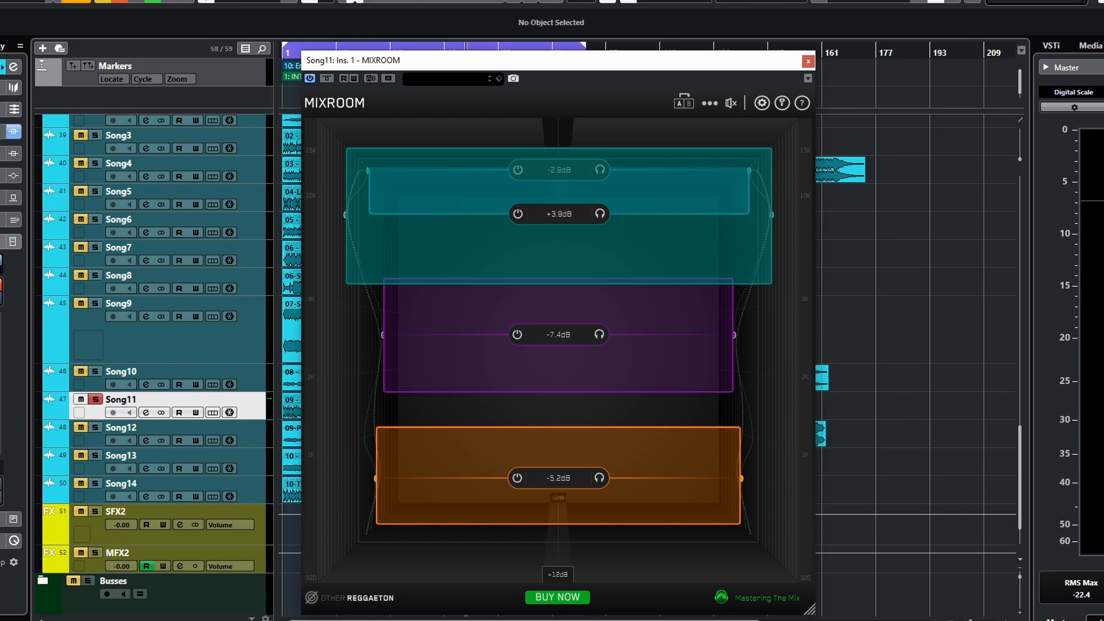
# - Set the filter phase to linear and delete all EQ bands from the options menu
pyautogui.click(711, 103)
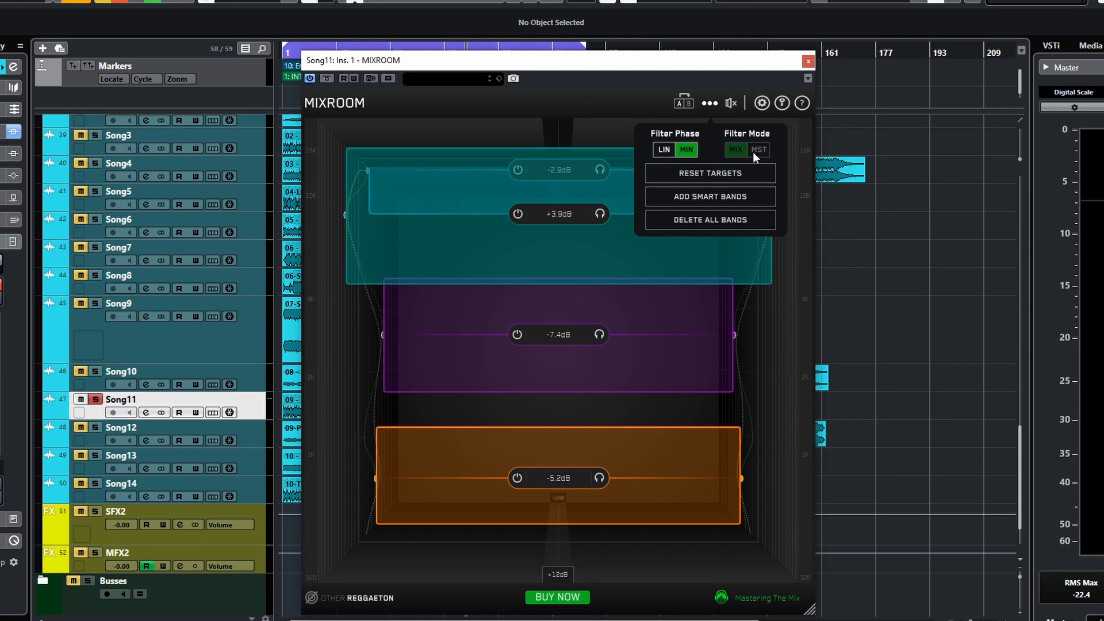
pyautogui.click(662, 151)
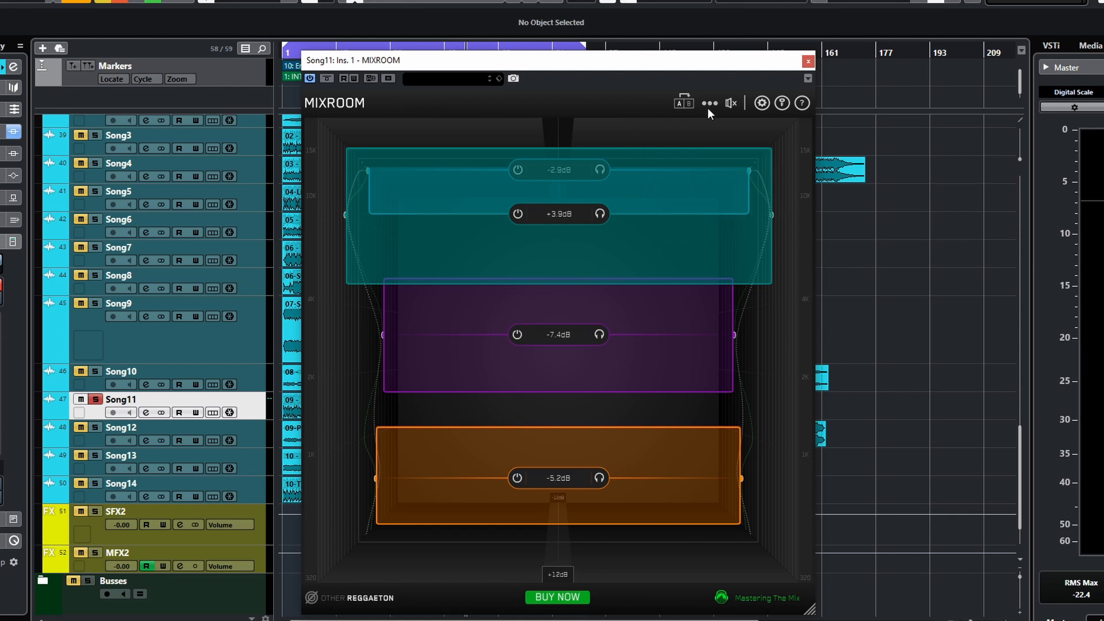
pyautogui.click(709, 102)
pyautogui.click(710, 104)
pyautogui.click(710, 103)
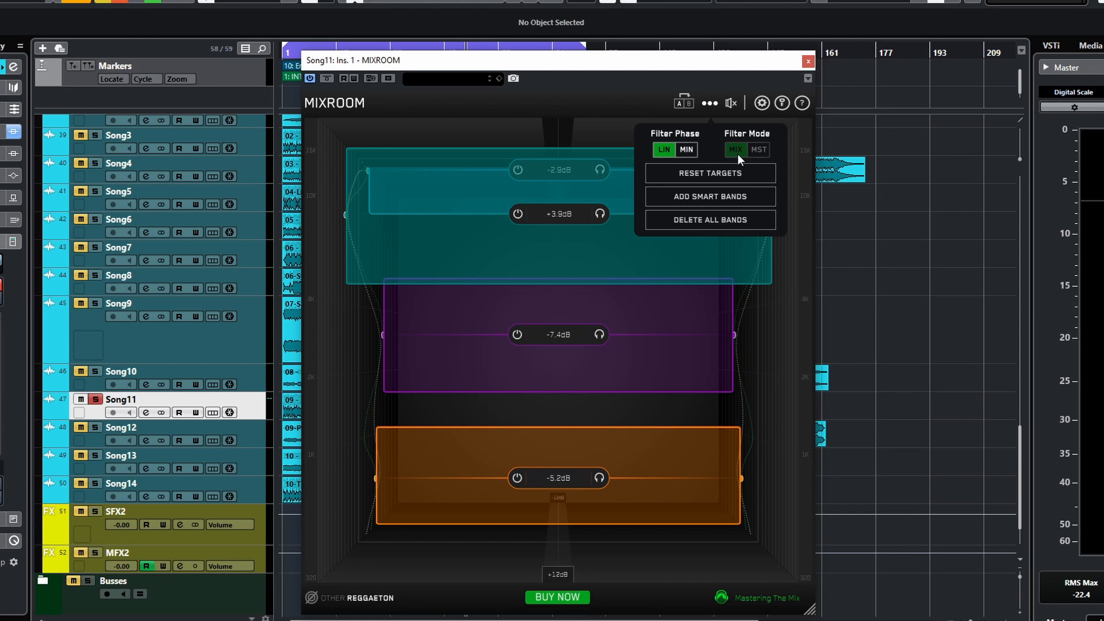
pyautogui.click(705, 223)
pyautogui.click(711, 103)
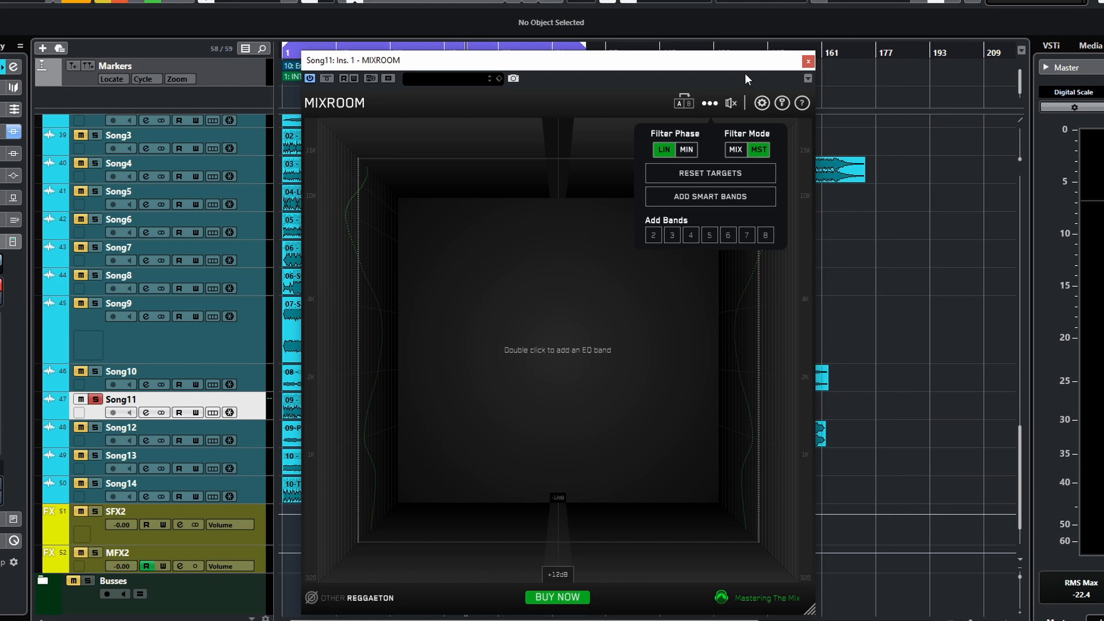
pyautogui.click(709, 103)
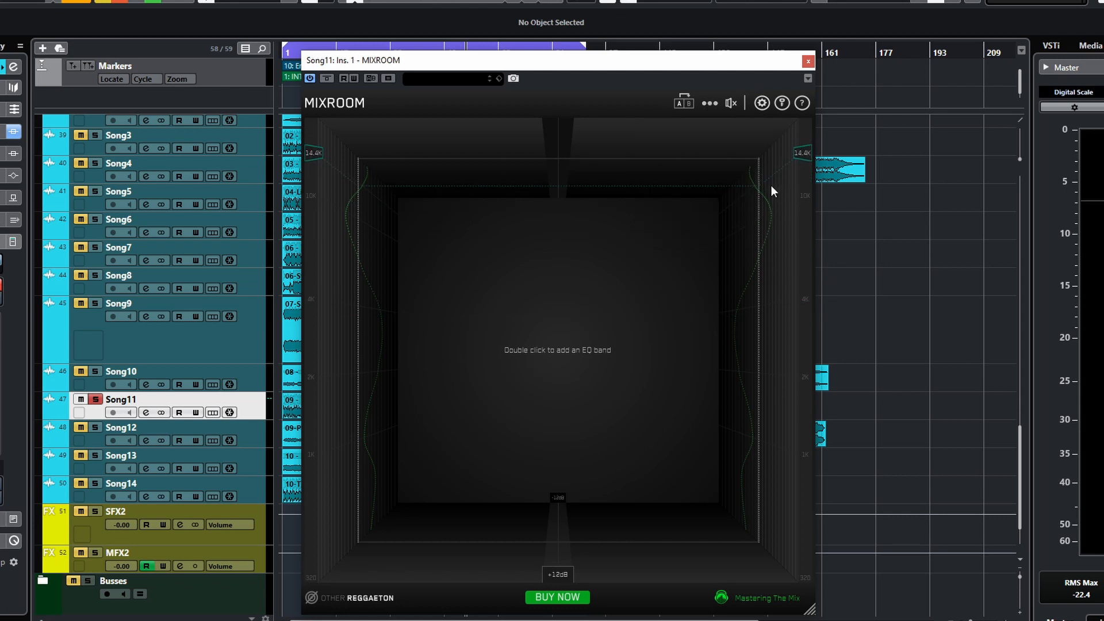
# - Start playback and reset the targets from the options menu
pyautogui.press('space')
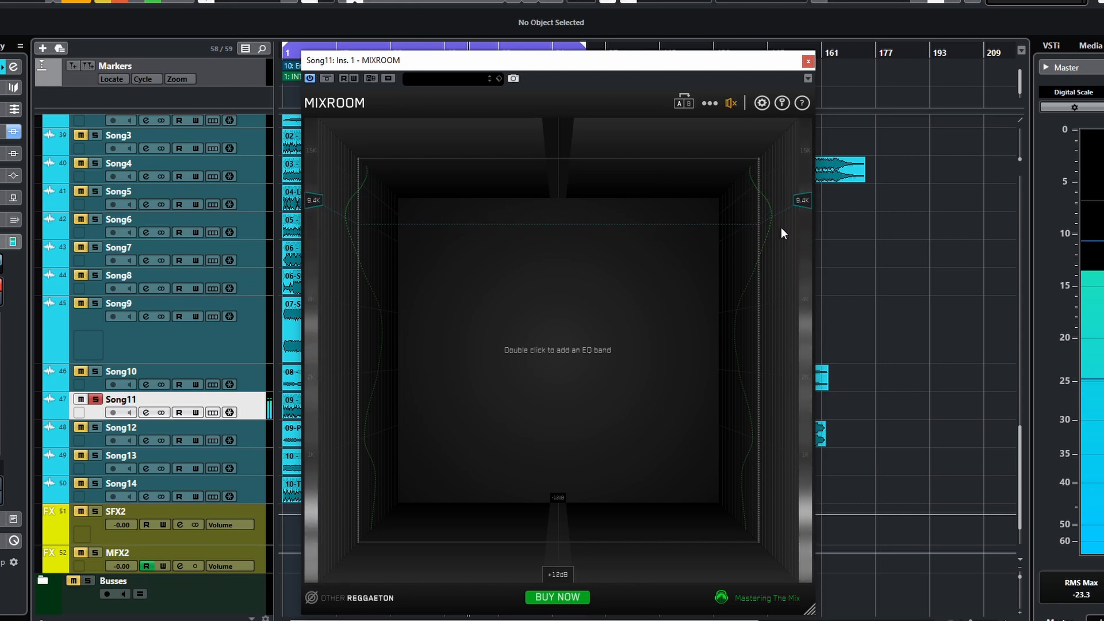
pyautogui.moveTo(727, 112)
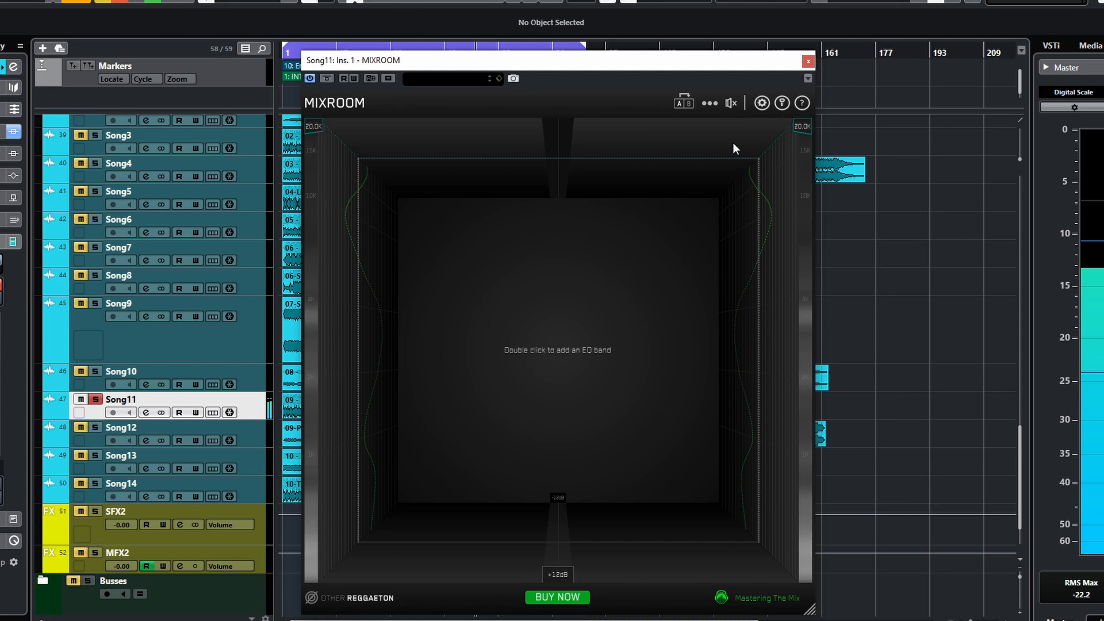
pyautogui.click(714, 103)
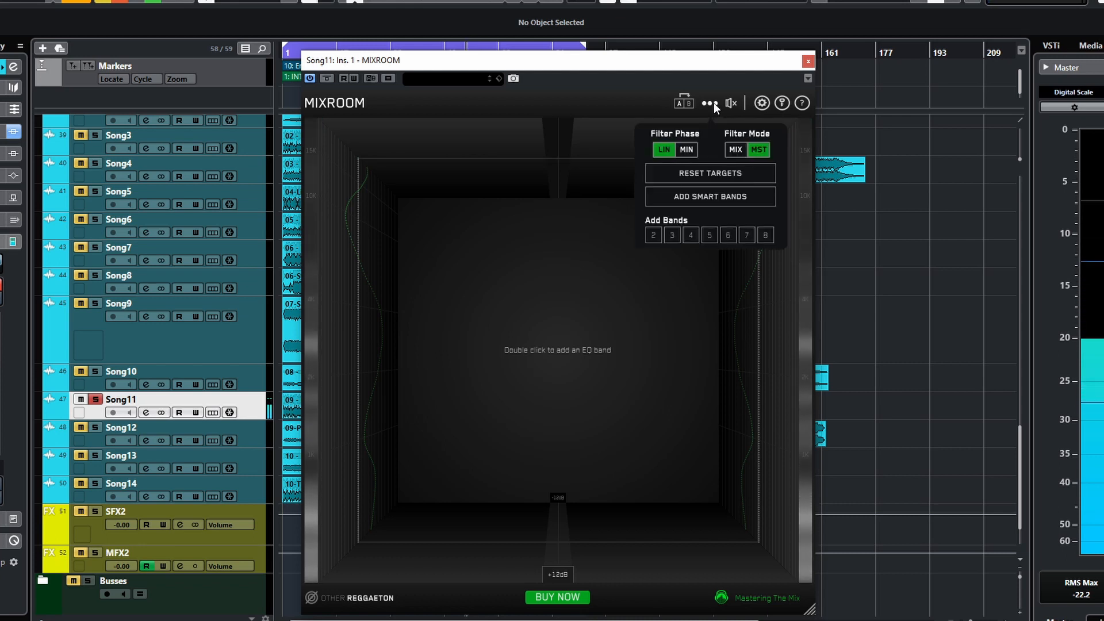
pyautogui.click(731, 173)
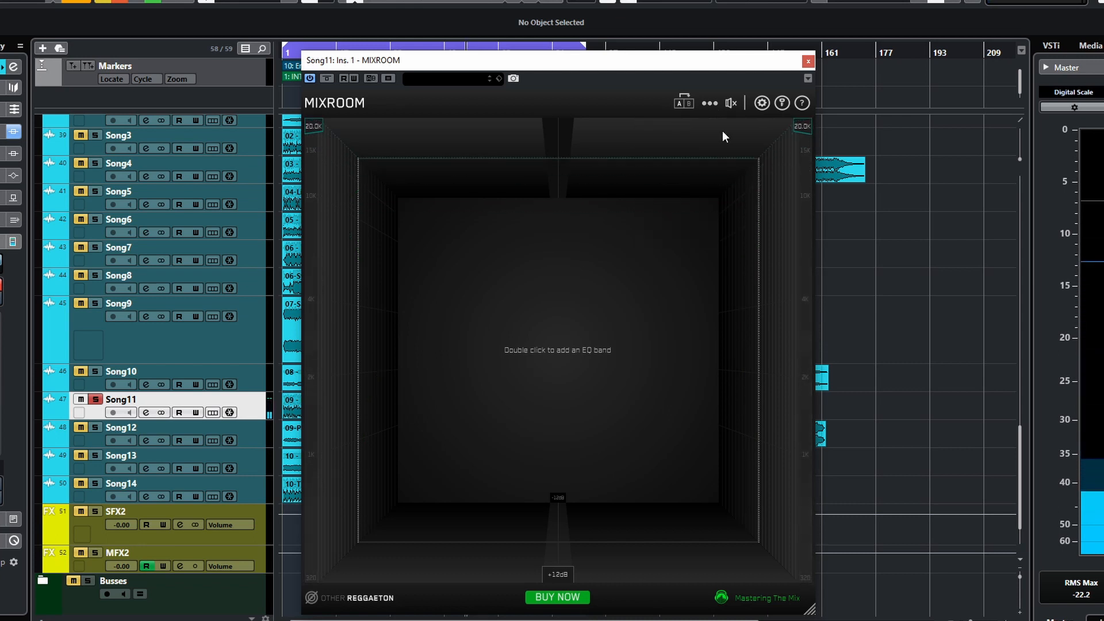
# - Add smart bands from the options menu with the filter mode set to MST
pyautogui.click(709, 104)
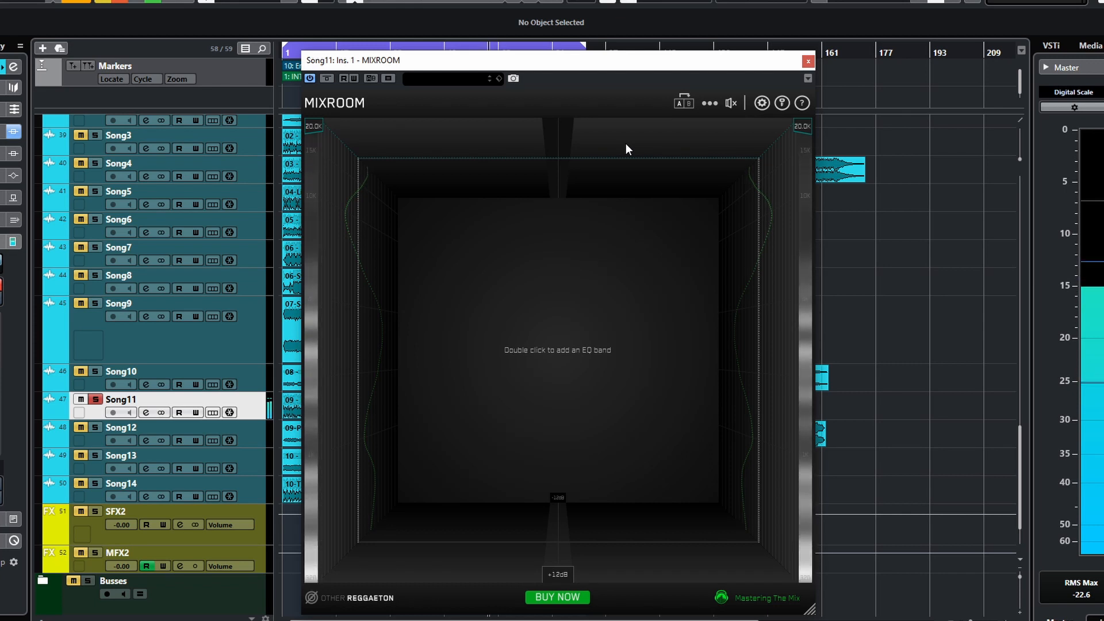
pyautogui.click(703, 105)
pyautogui.click(711, 198)
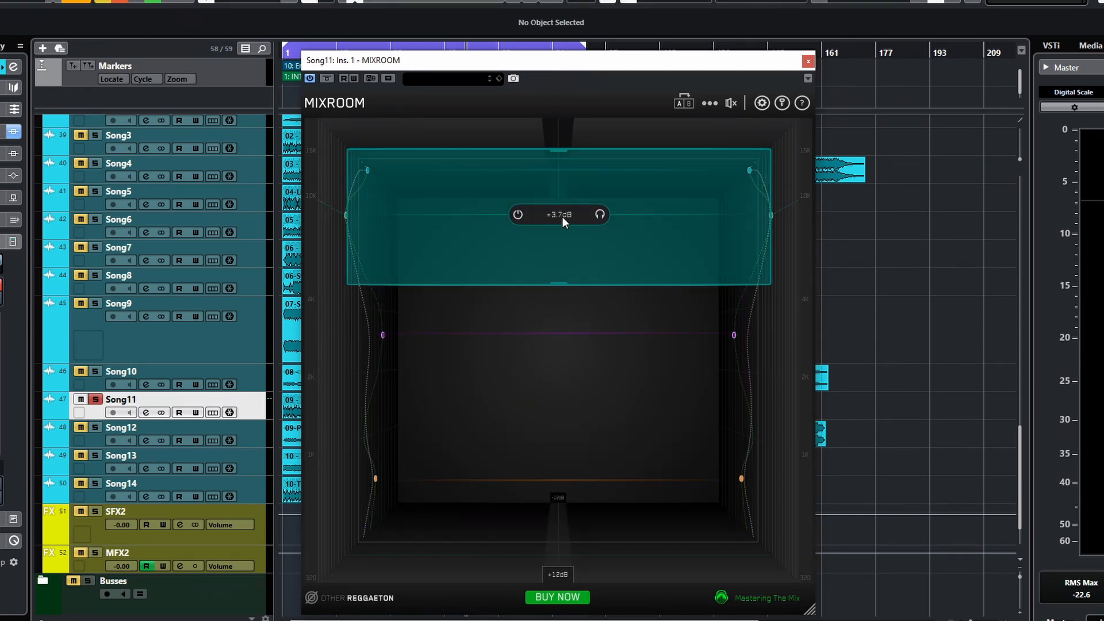
pyautogui.click(710, 105)
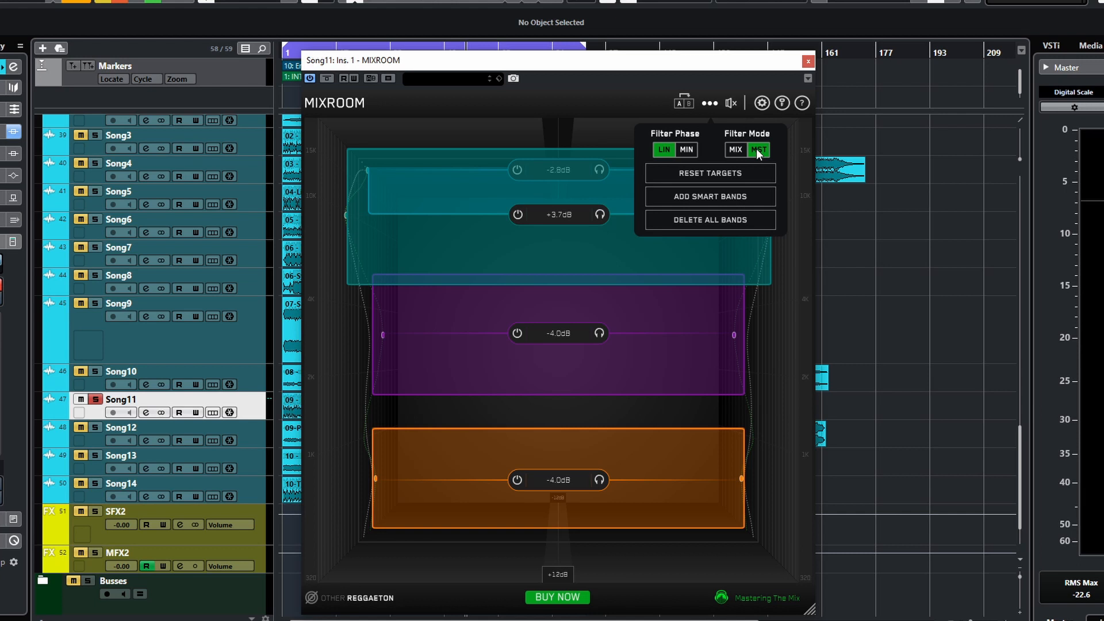
pyautogui.click(536, 179)
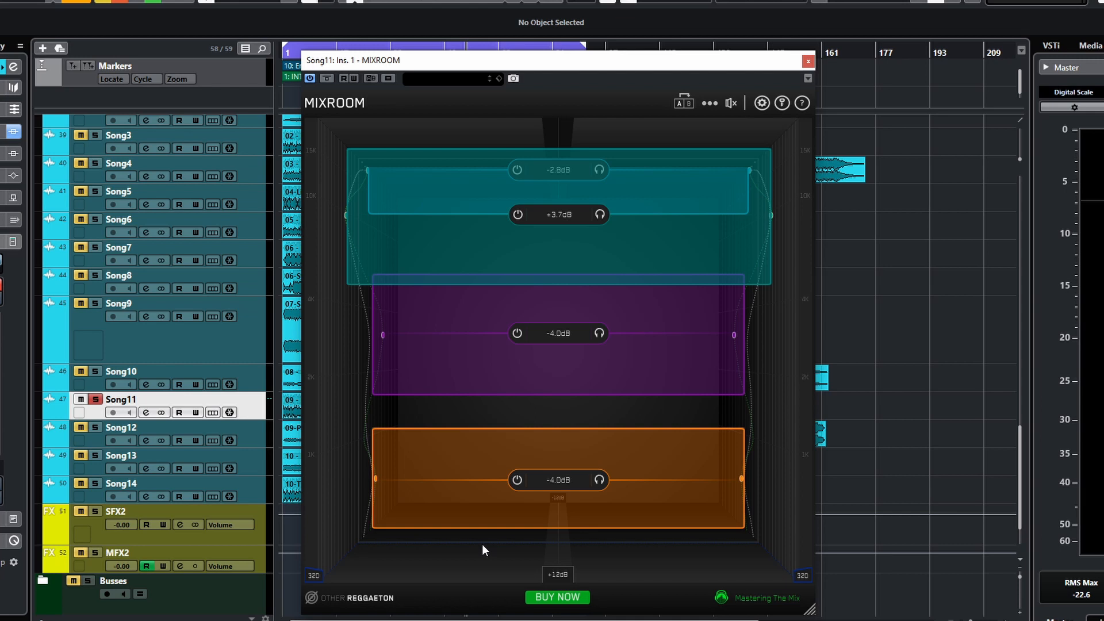
# - Switch the filter mode to MIX and add smart bands again from the options menu
pyautogui.click(709, 103)
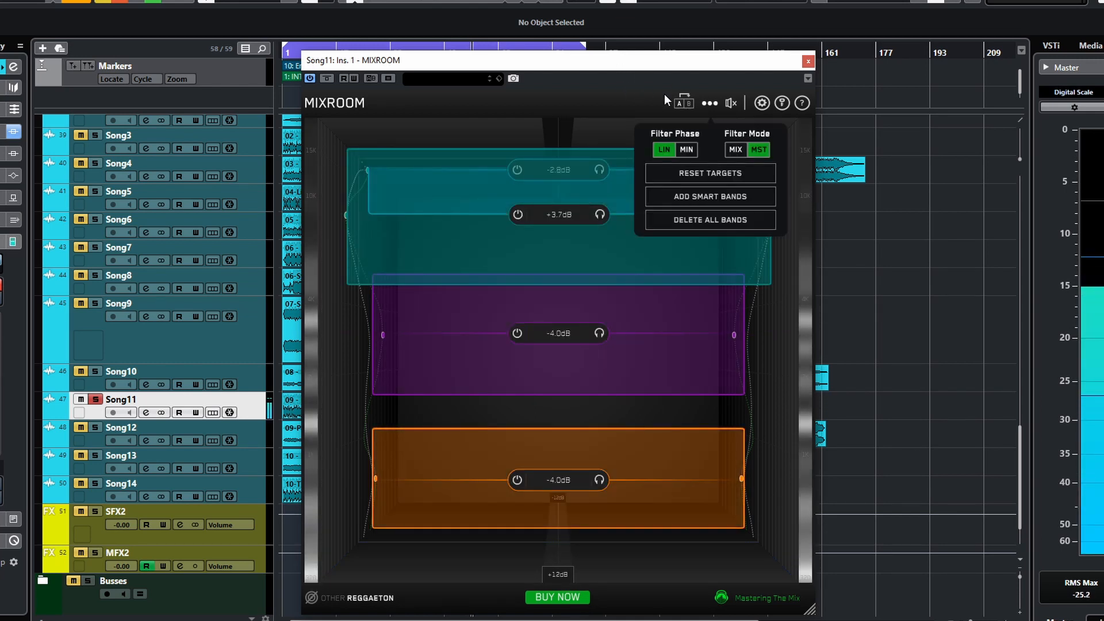
pyautogui.click(736, 149)
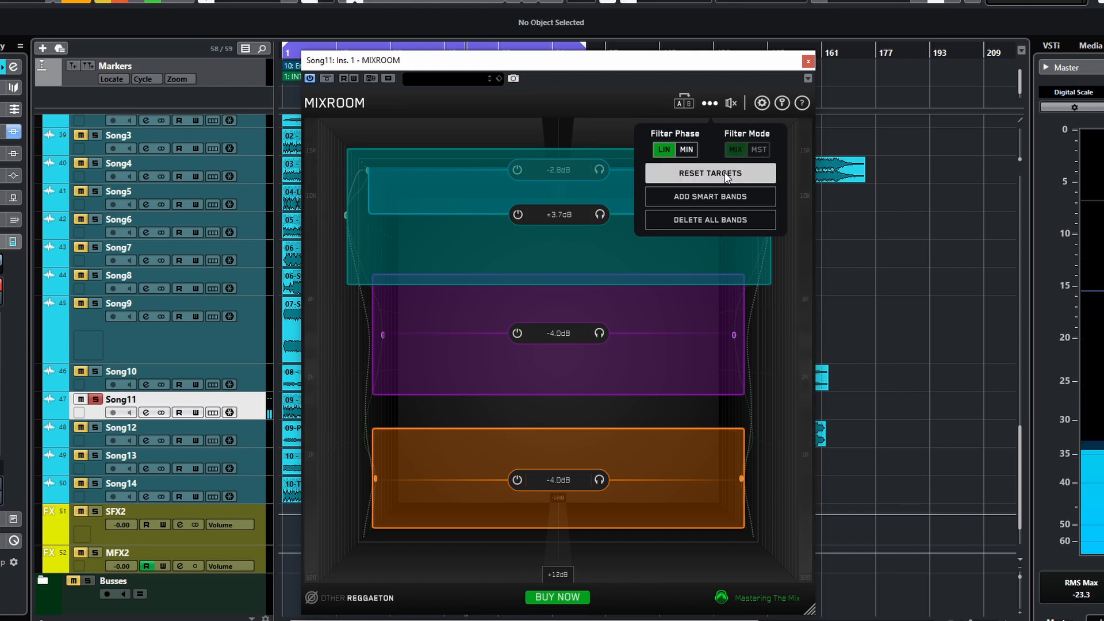
pyautogui.click(715, 192)
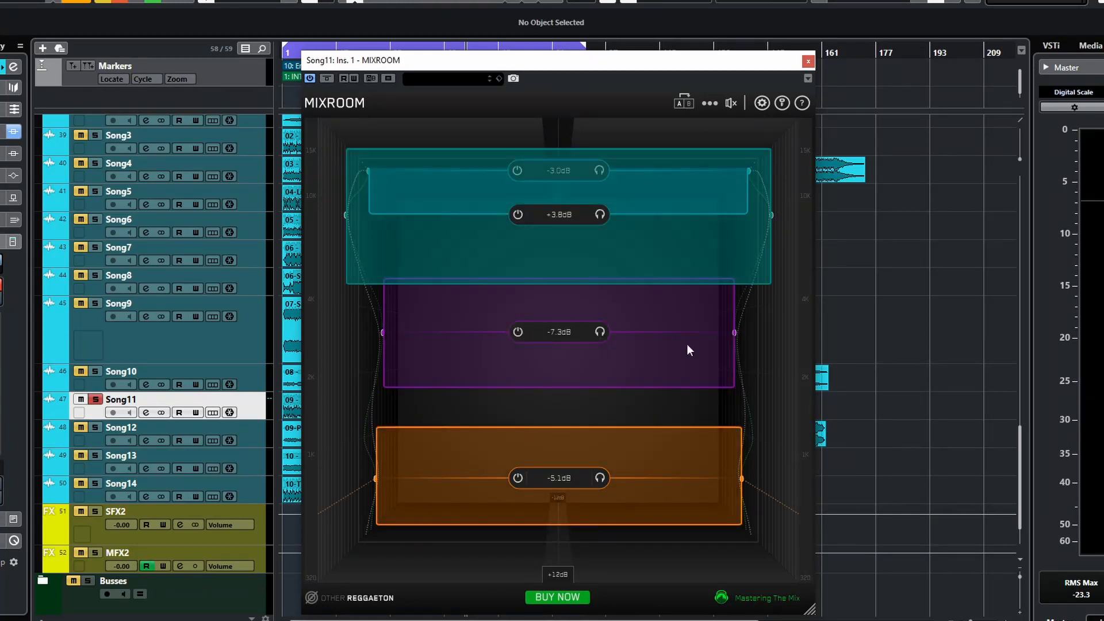
pyautogui.click(716, 105)
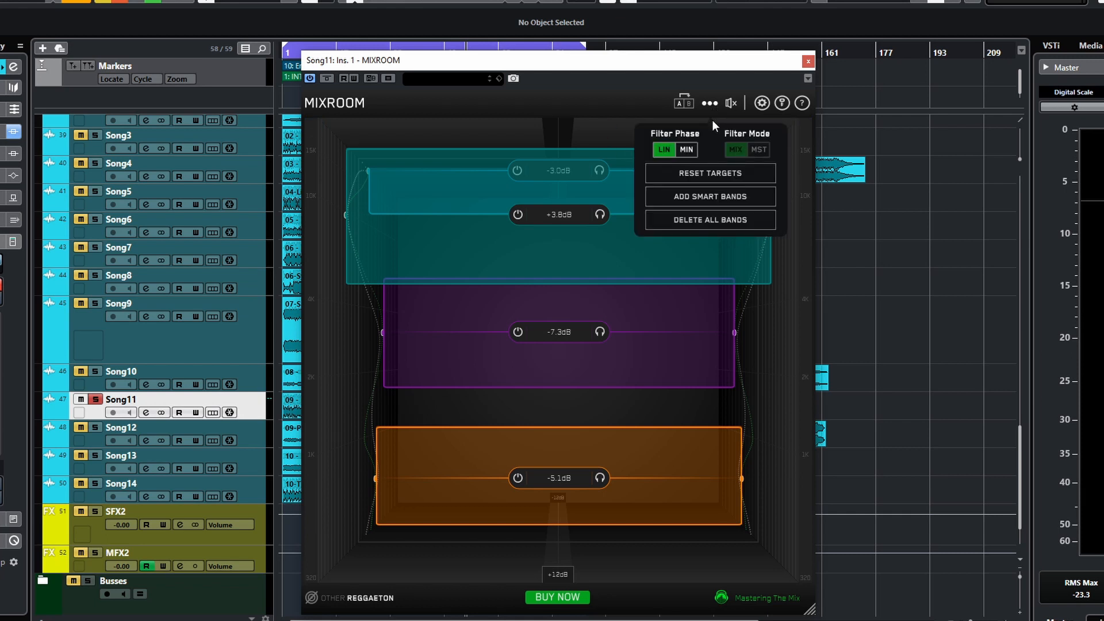
# - Delete all EQ bands and reset the targets from the options menu
pyautogui.click(706, 219)
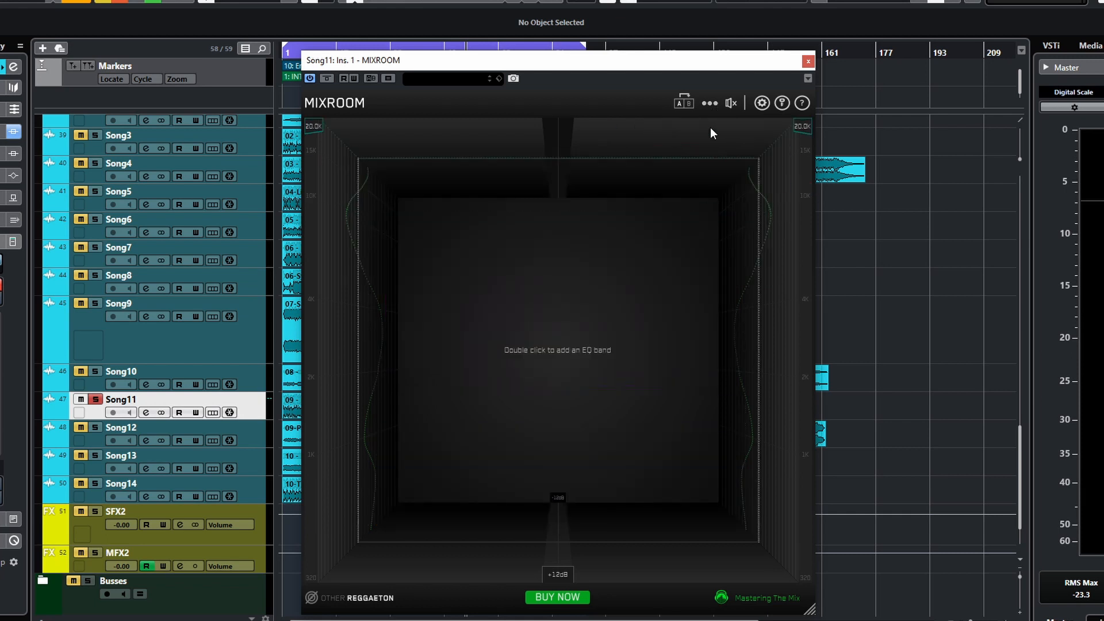
pyautogui.moveTo(706, 105)
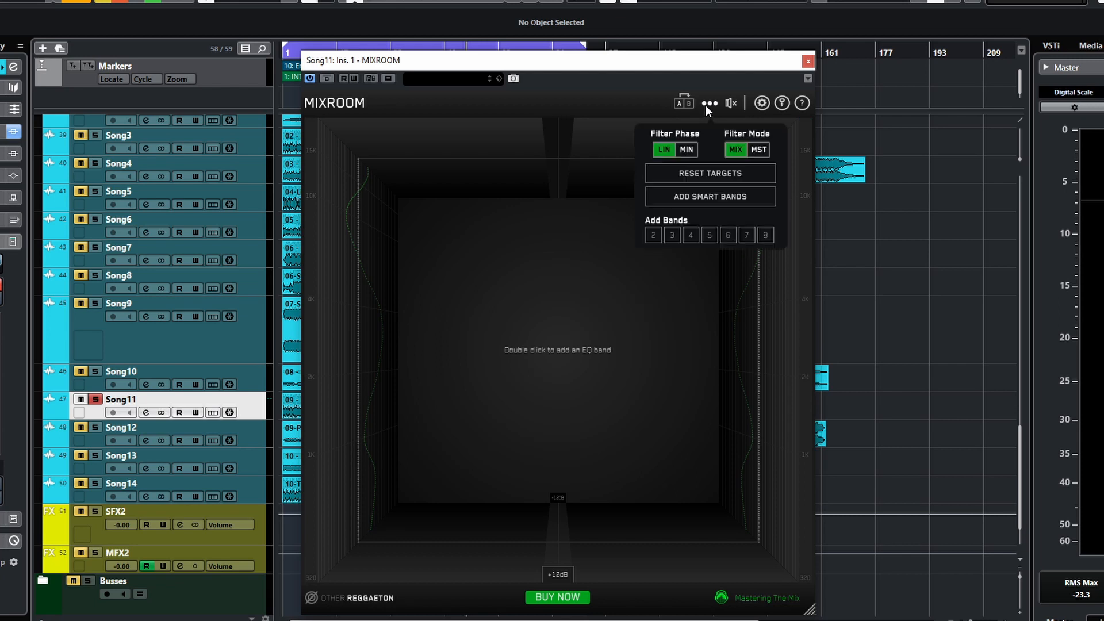
pyautogui.click(706, 173)
# - Add eight EQ bands from the options menu's Add Bands choices
pyautogui.moveTo(714, 99)
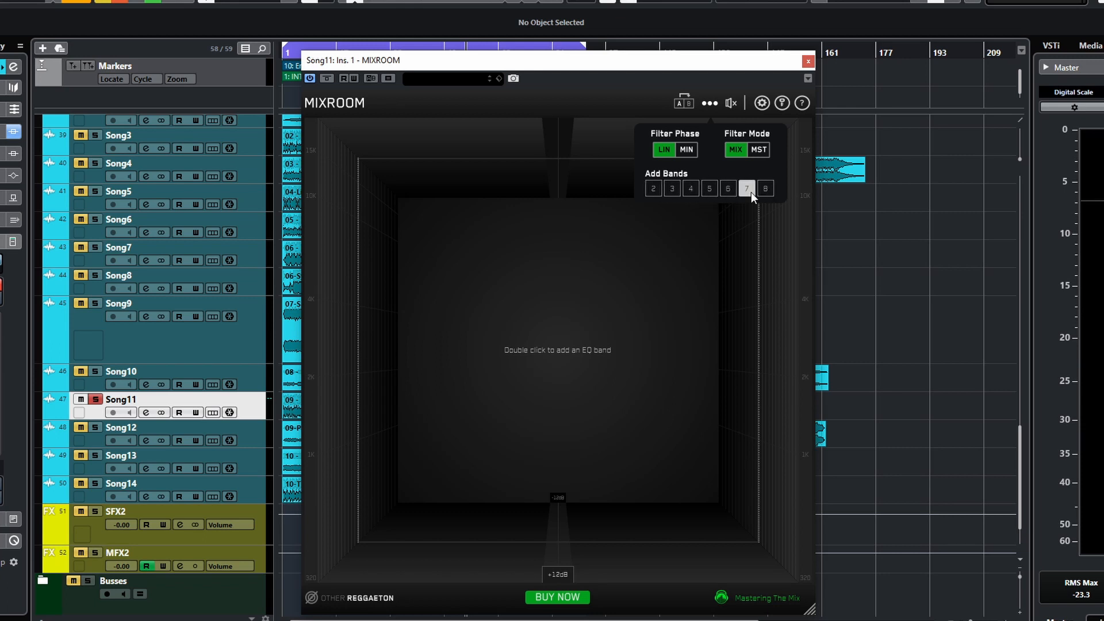
pyautogui.click(765, 189)
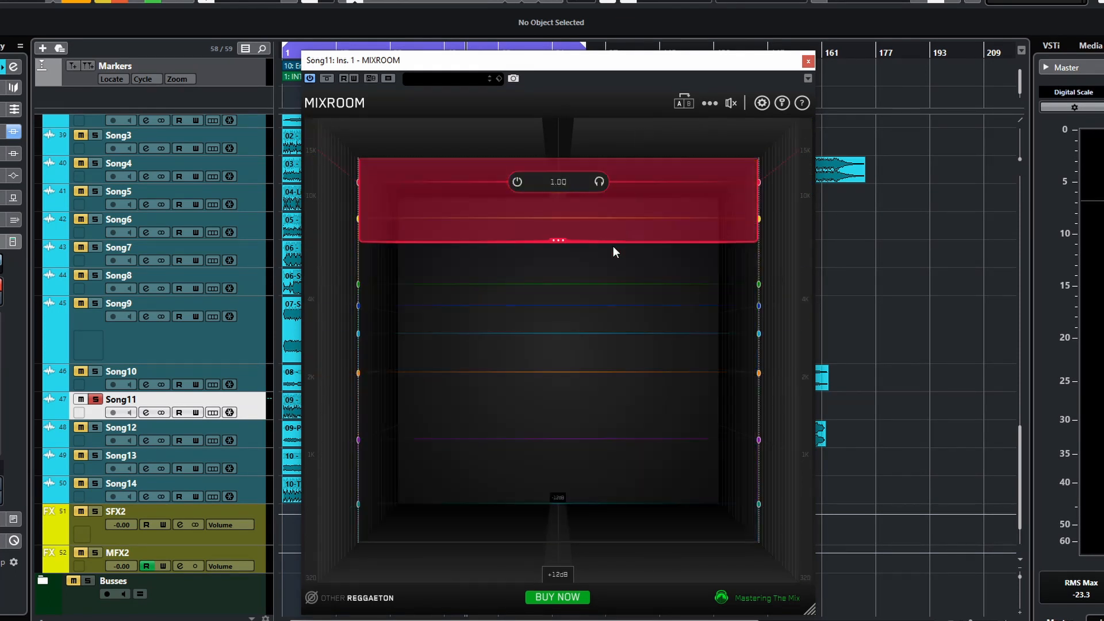
pyautogui.click(708, 103)
pyautogui.click(709, 103)
pyautogui.click(708, 103)
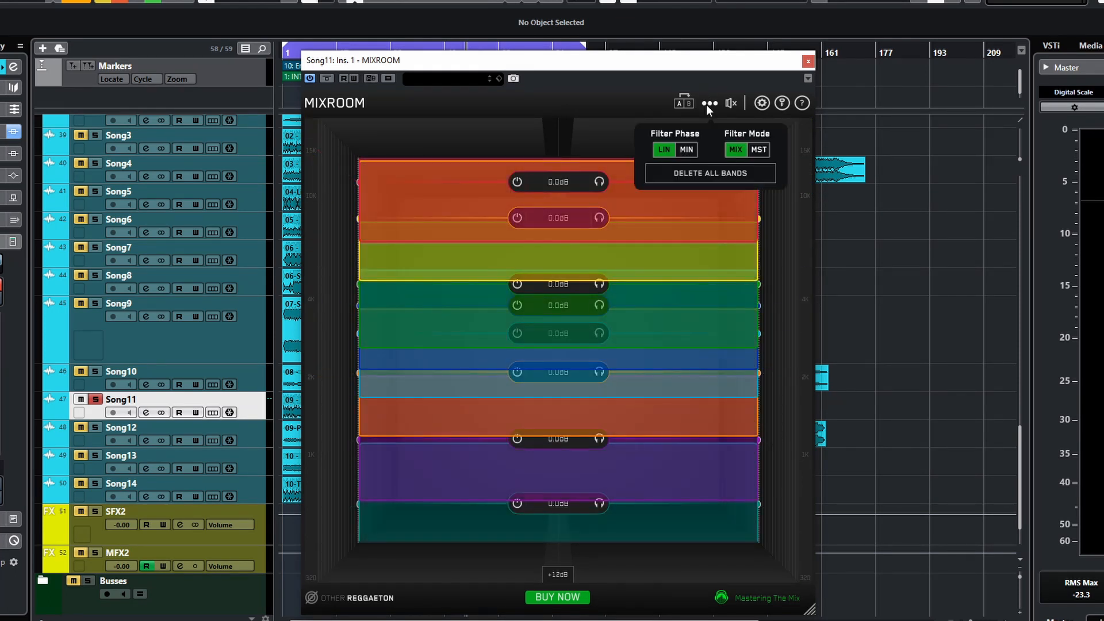
# - Delete all EQ bands again from the options menu
pyautogui.click(701, 171)
pyautogui.click(710, 107)
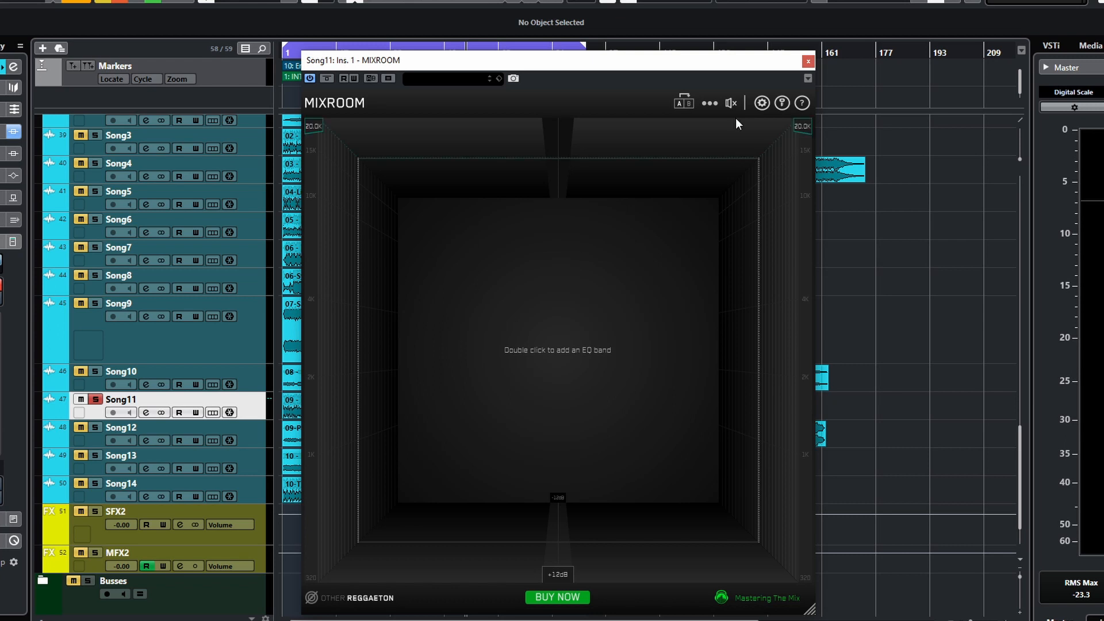
# - Toggle the bypass on and off, both in the plugin and in the host plugin window
pyautogui.click(730, 104)
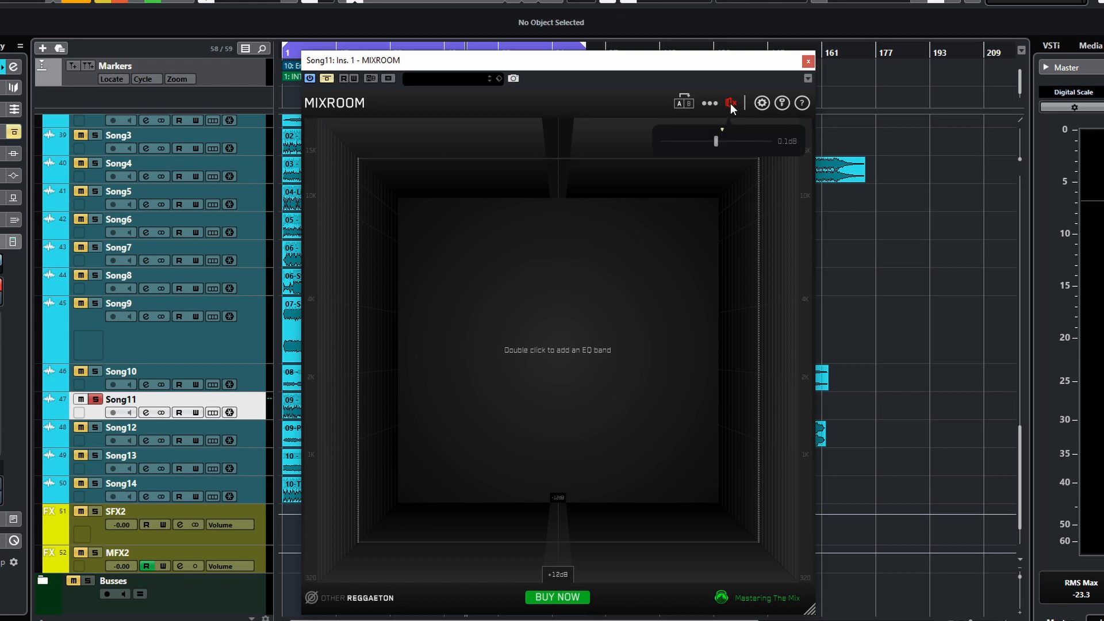
pyautogui.click(730, 103)
pyautogui.click(731, 103)
pyautogui.click(729, 103)
pyautogui.click(324, 80)
pyautogui.click(324, 79)
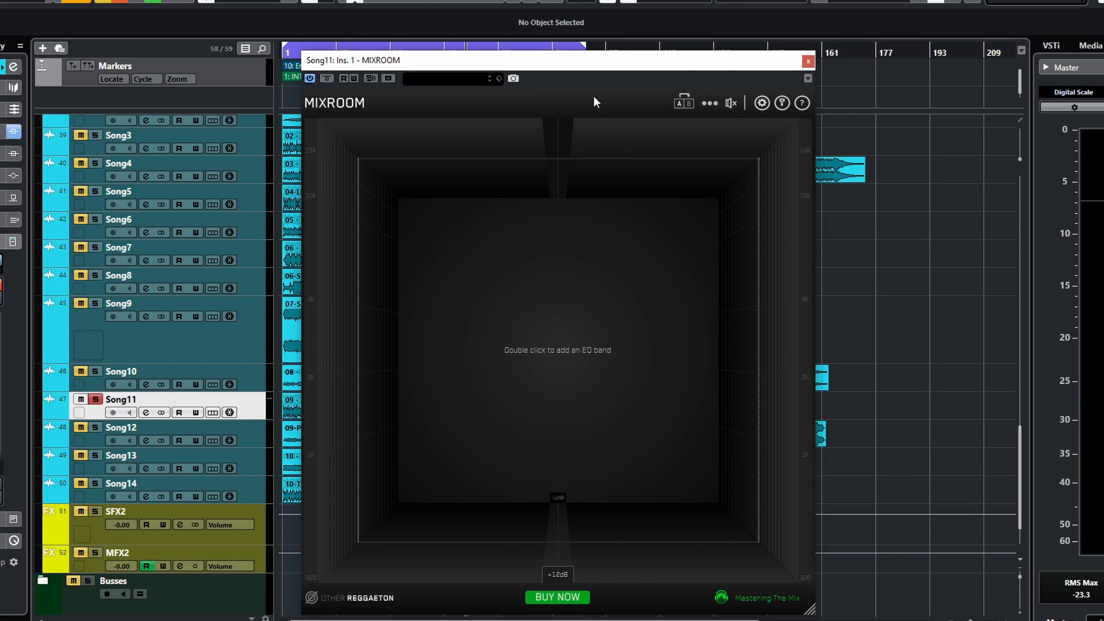
pyautogui.click(731, 102)
pyautogui.click(729, 105)
# - Set the display range to +4dB
pyautogui.moveTo(560, 573)
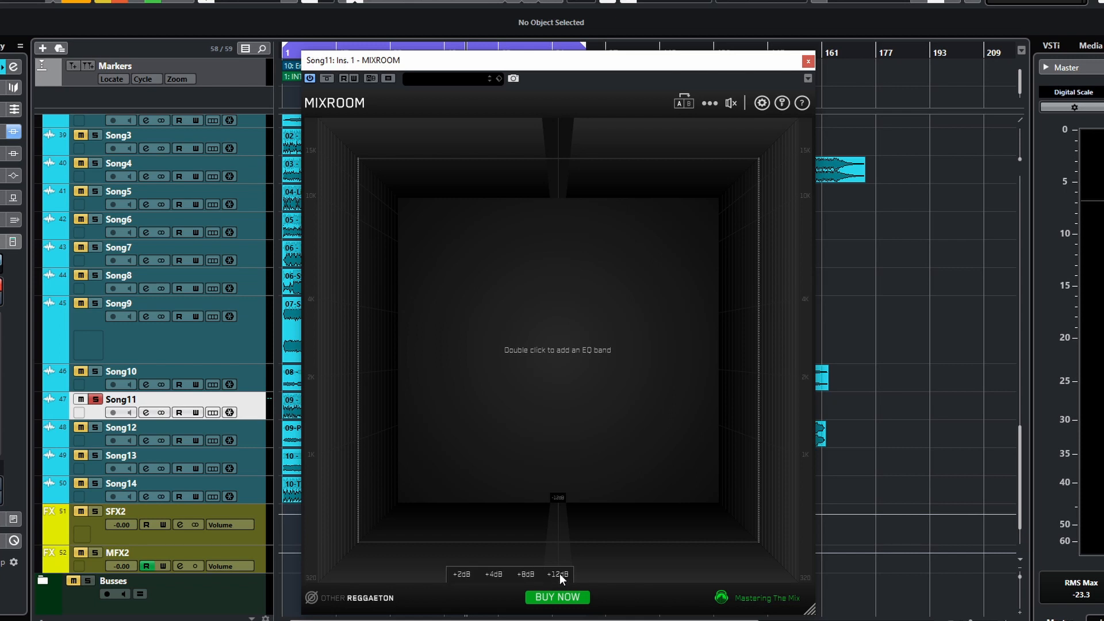
pyautogui.click(467, 576)
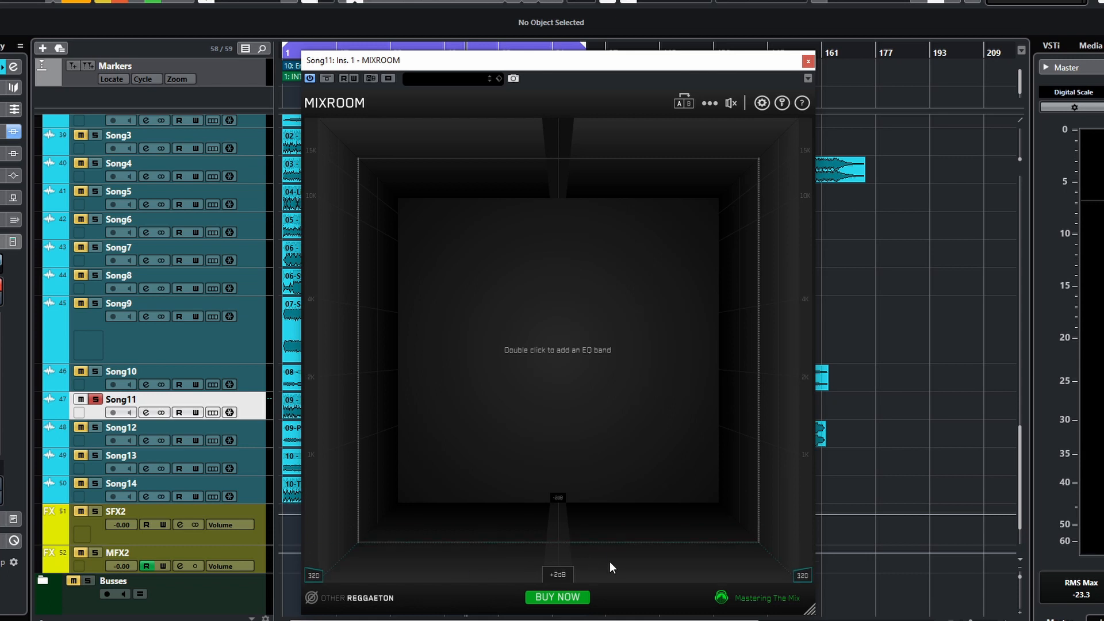
pyautogui.click(556, 576)
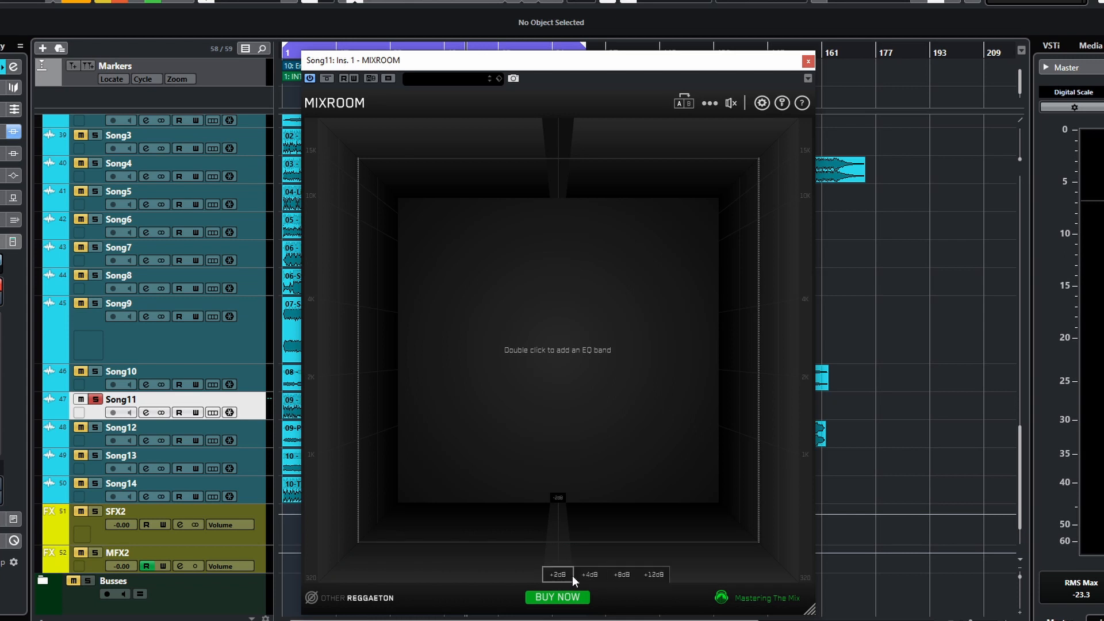
pyautogui.click(558, 575)
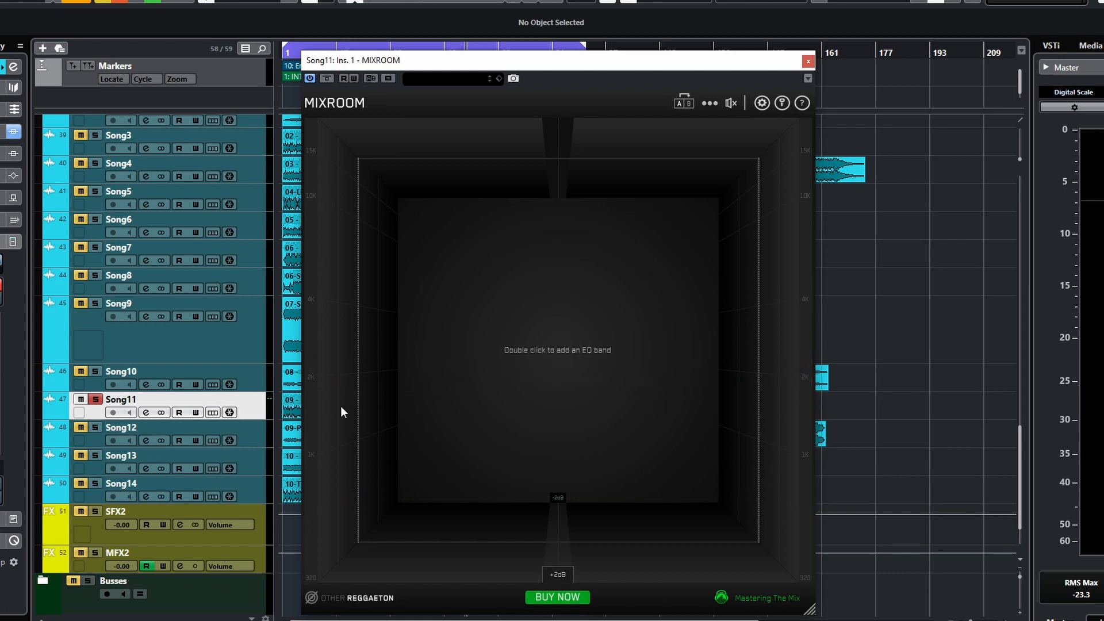
pyautogui.moveTo(564, 578)
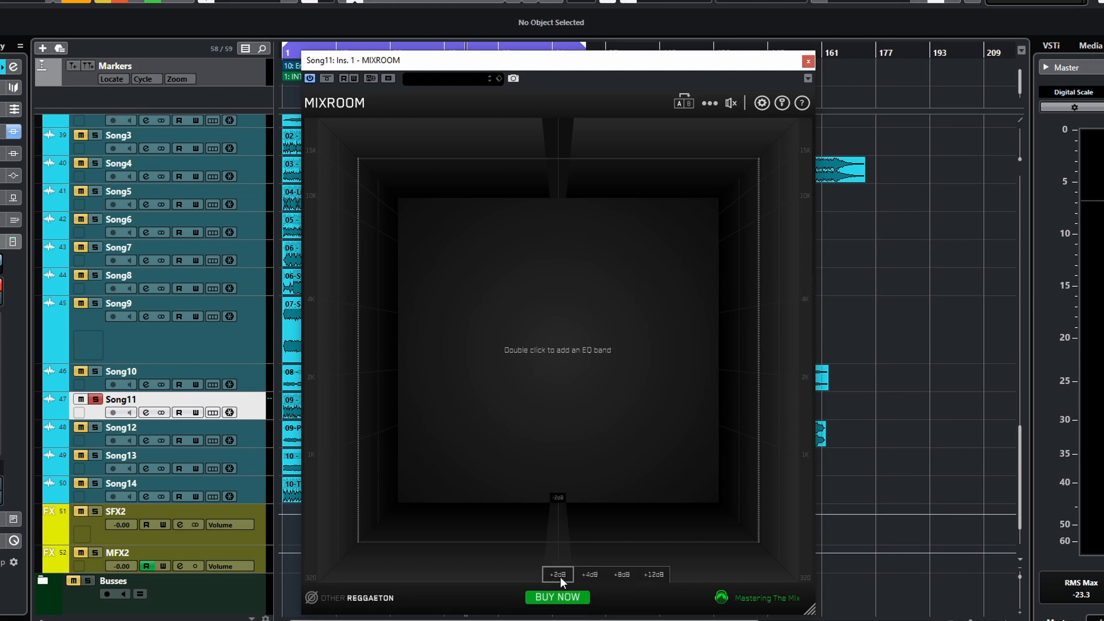
pyautogui.click(594, 574)
# - Add an EQ band in the middle of the display and boost it to +3.0 dB while widening it
pyautogui.doubleClick(609, 348)
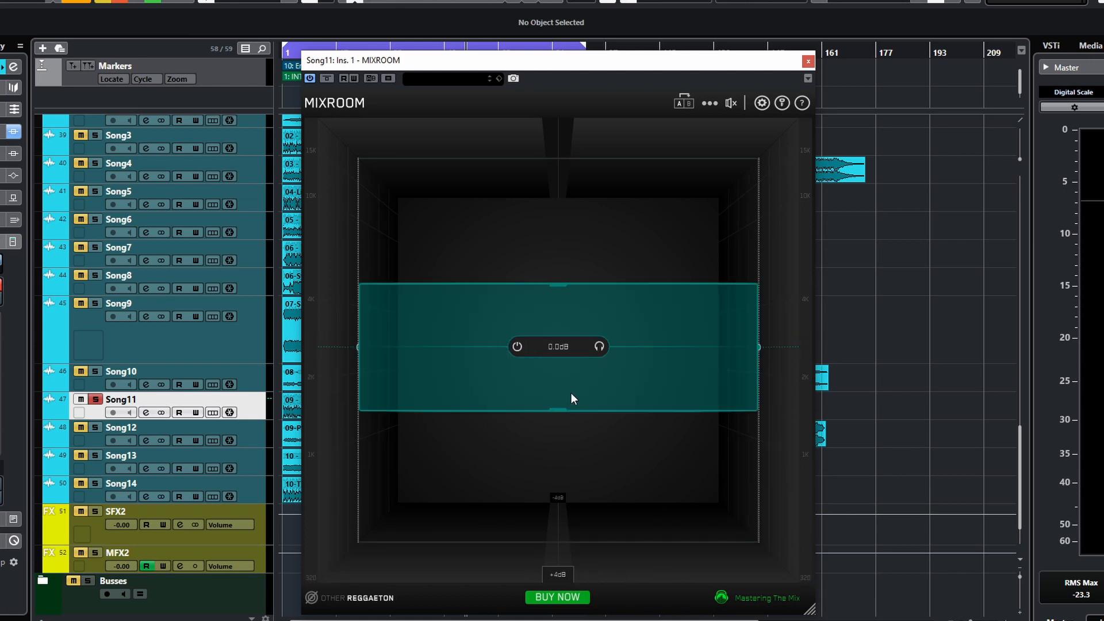
pyautogui.moveTo(569, 381); pyautogui.dragTo(503, 408)
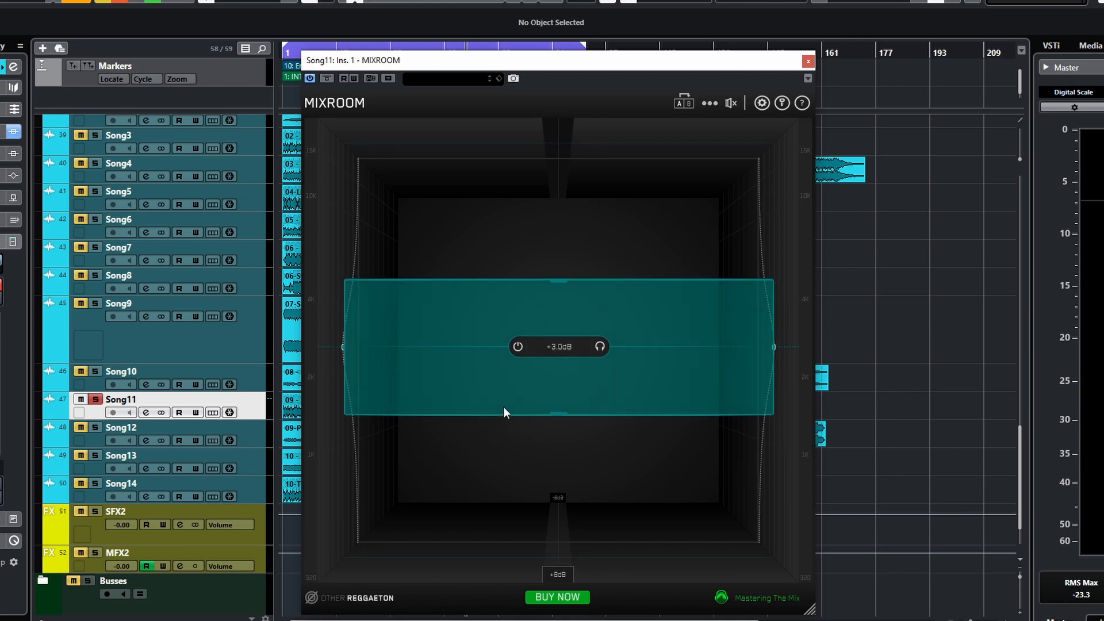
# - Compare the band with the display range set to +2dB and then +4dB
pyautogui.moveTo(550, 352)
pyautogui.click(554, 572)
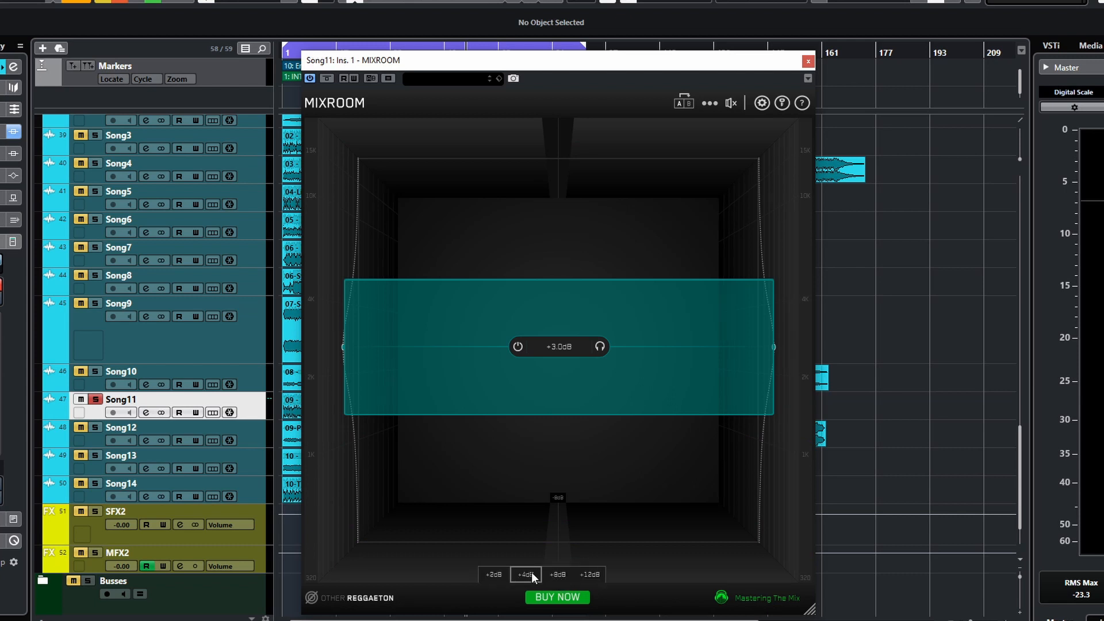
pyautogui.click(495, 574)
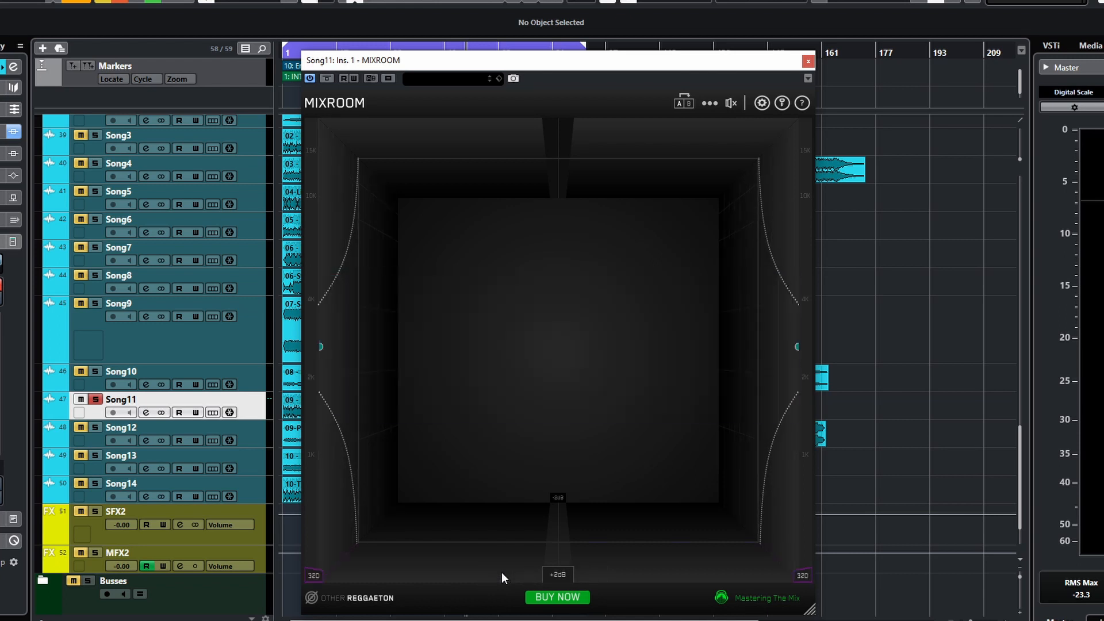
pyautogui.click(556, 578)
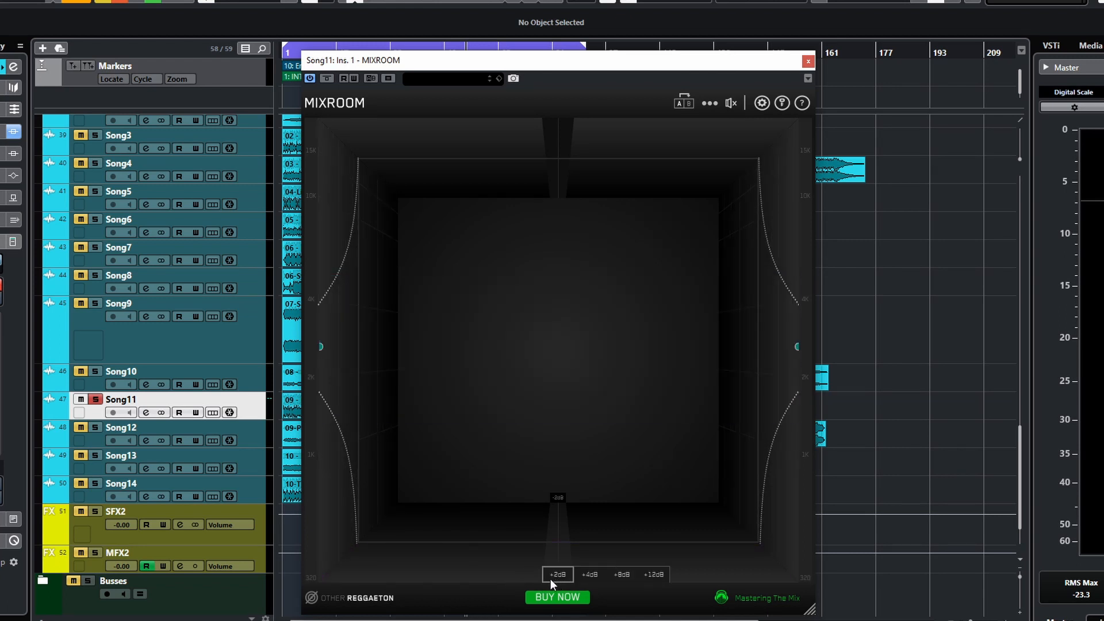
pyautogui.click(588, 575)
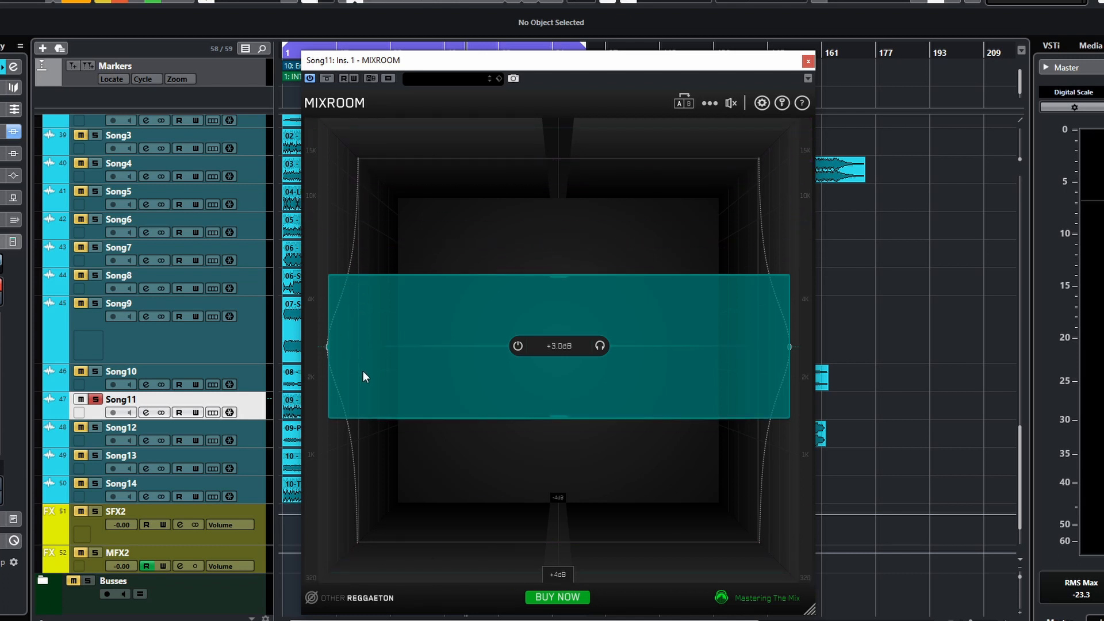
# - Lower the band's gain to +2.0 dB and set the display range to +2dB
pyautogui.moveTo(467, 392)
pyautogui.mouseDown()
pyautogui.moveTo(451, 417)
pyautogui.moveTo(466, 407)
pyautogui.mouseUp()
pyautogui.click(555, 575)
pyautogui.click(532, 577)
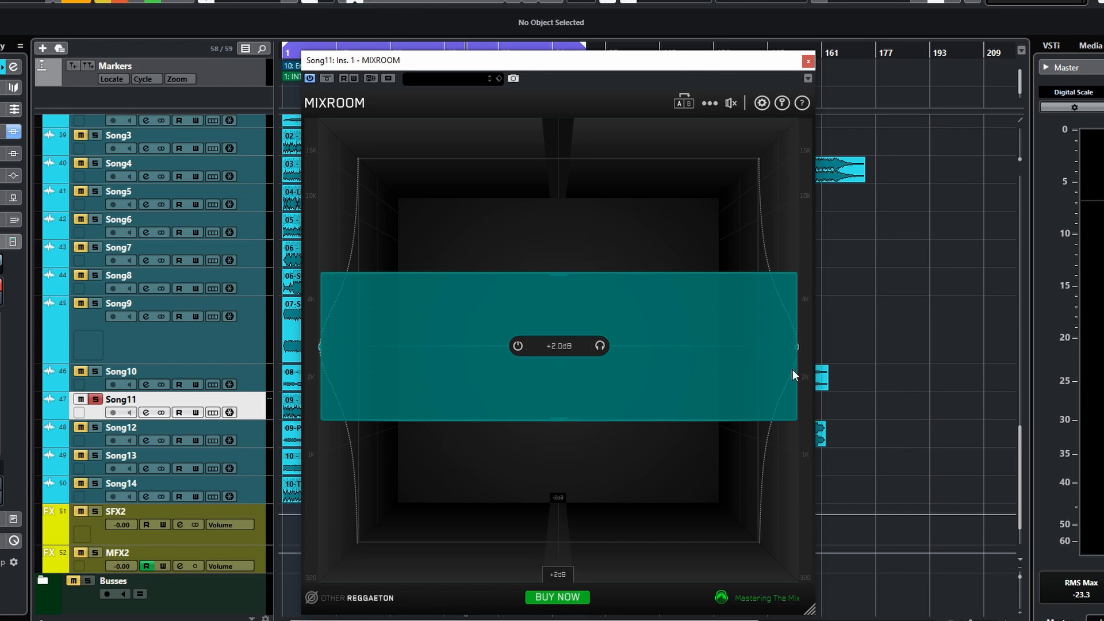
# - Set the display range to +12dB and raise the band's gain to +3.7 dB
pyautogui.click(561, 578)
pyautogui.click(571, 578)
pyautogui.click(565, 575)
pyautogui.click(626, 576)
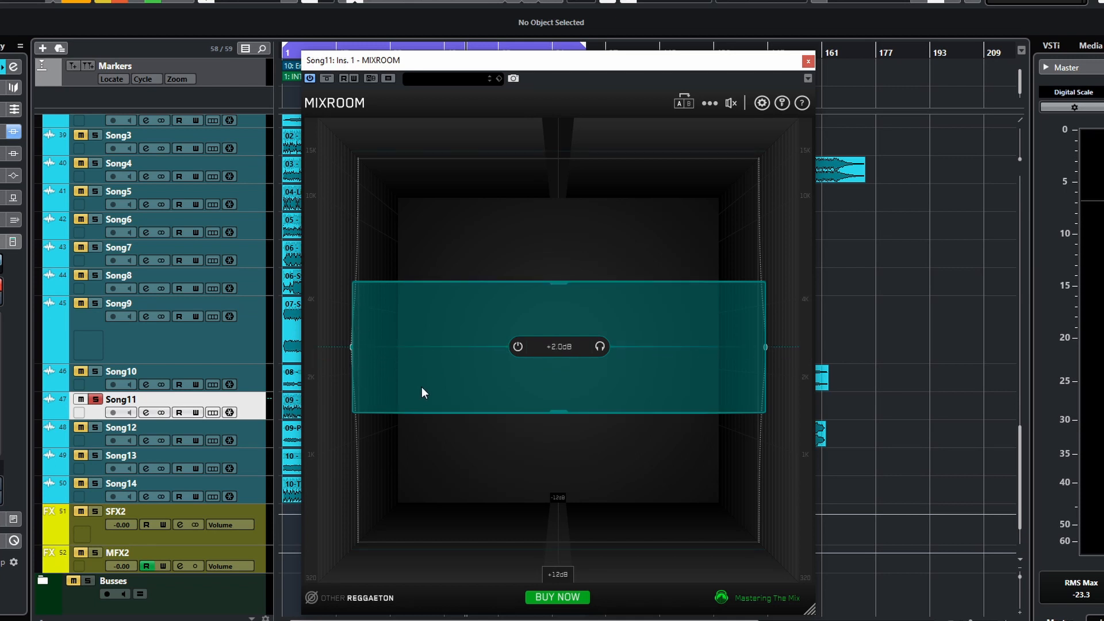
pyautogui.moveTo(490, 394); pyautogui.dragTo(430, 386)
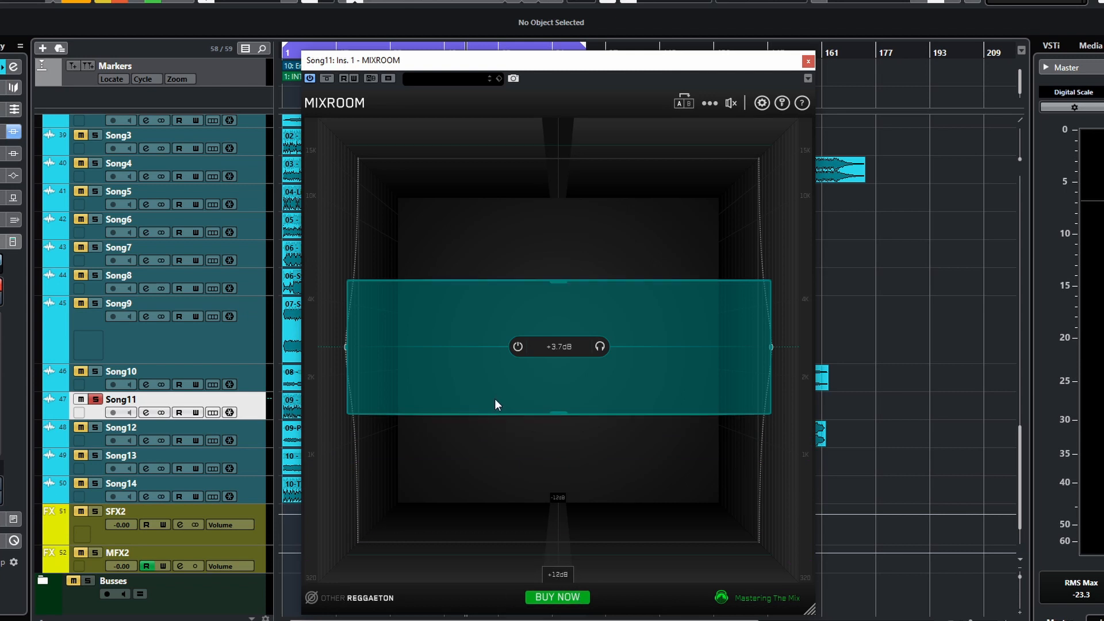
# - Delete the EQ band
pyautogui.click(614, 347)
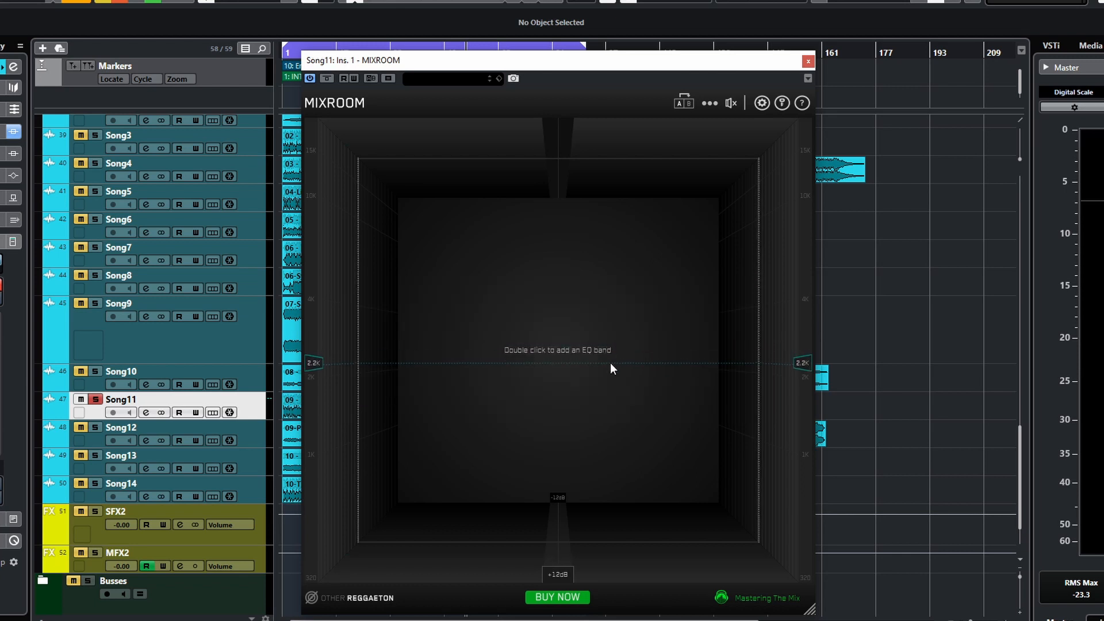
pyautogui.click(718, 102)
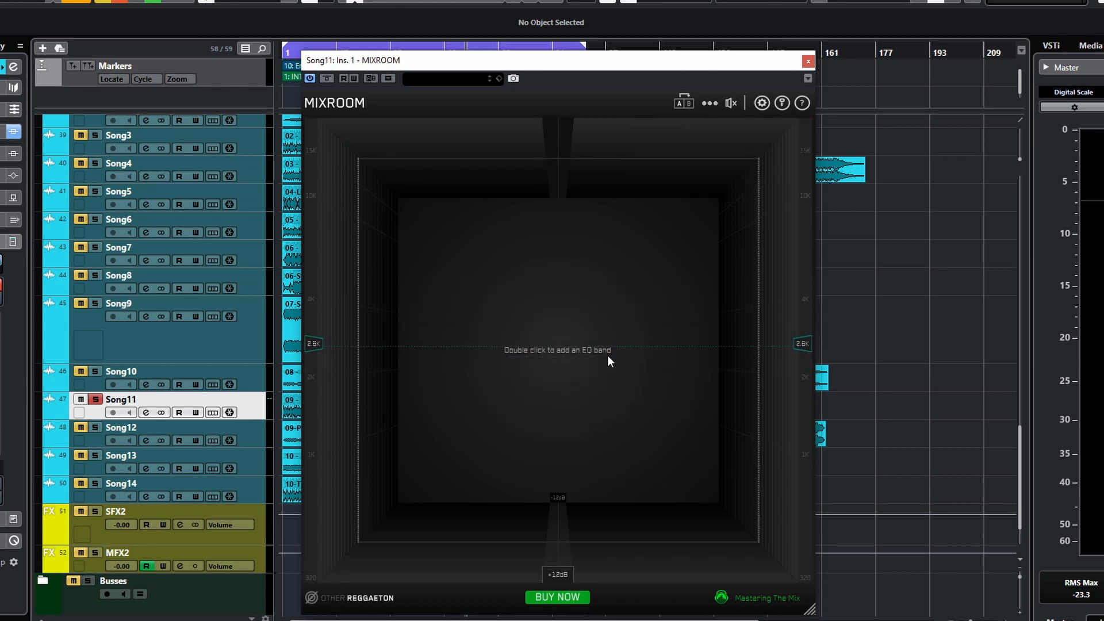
# - Select the Rock Alternative target preset and add smart bands from the options menu
pyautogui.click(357, 598)
pyautogui.moveTo(410, 494)
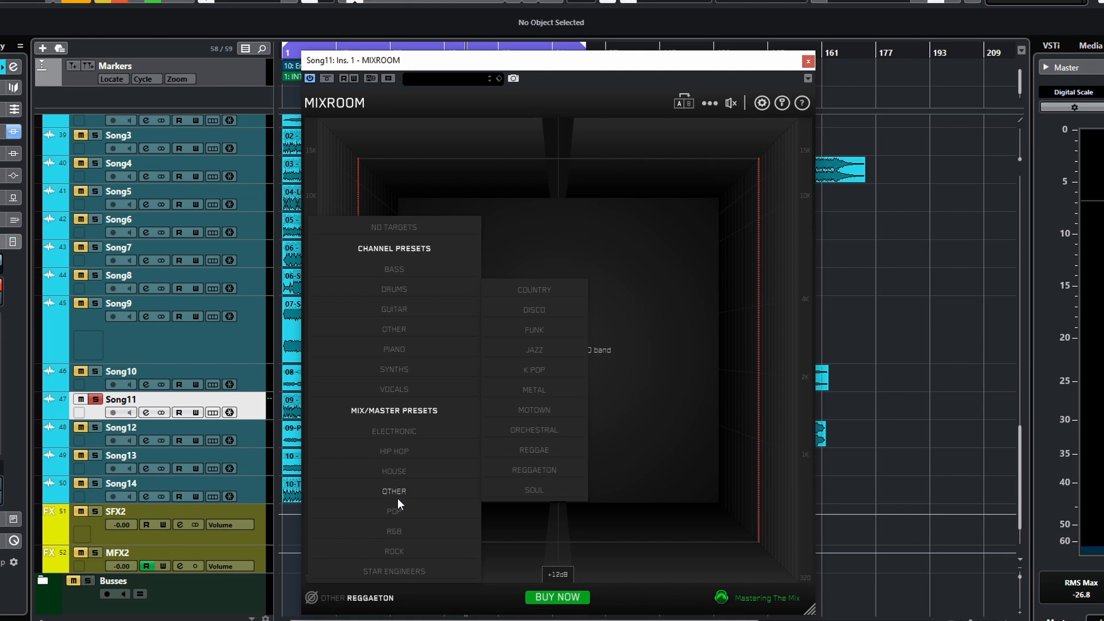
pyautogui.moveTo(407, 551)
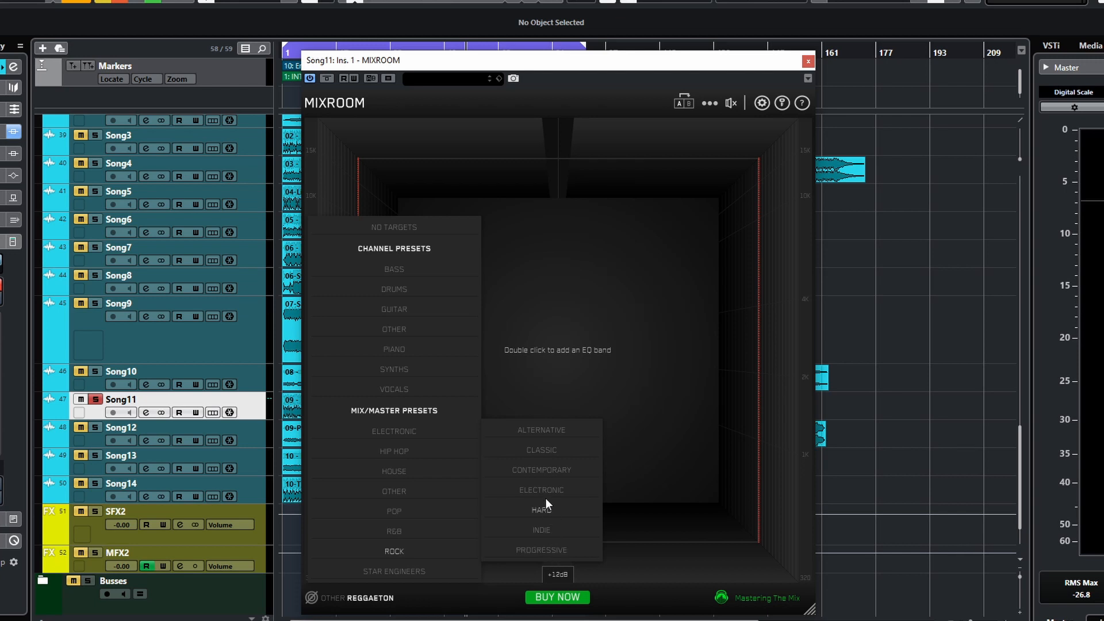
pyautogui.click(546, 433)
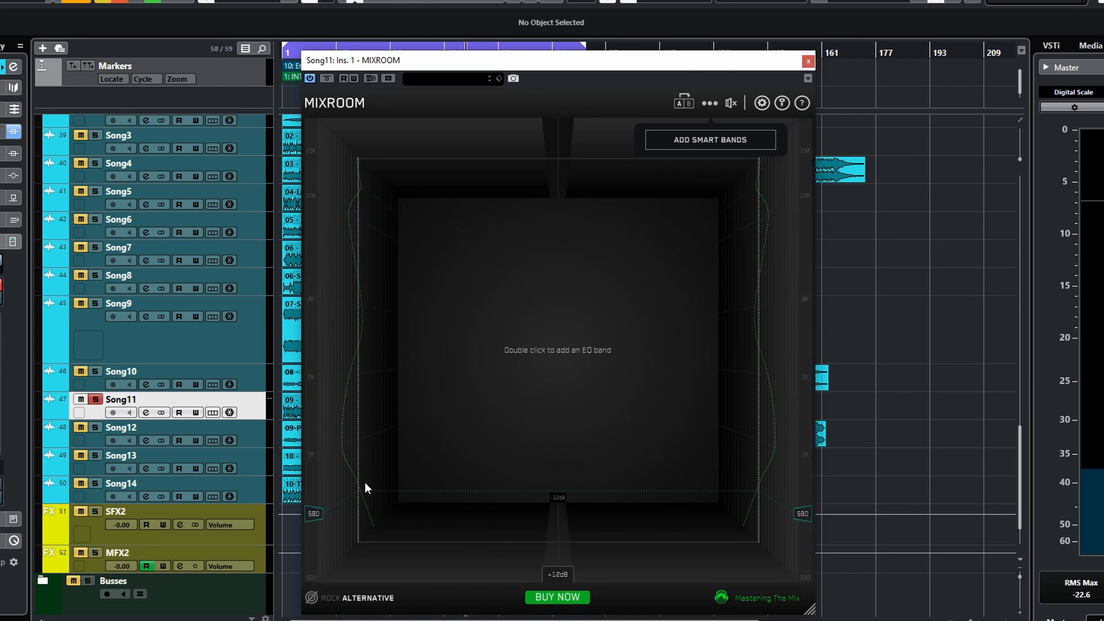
pyautogui.click(712, 138)
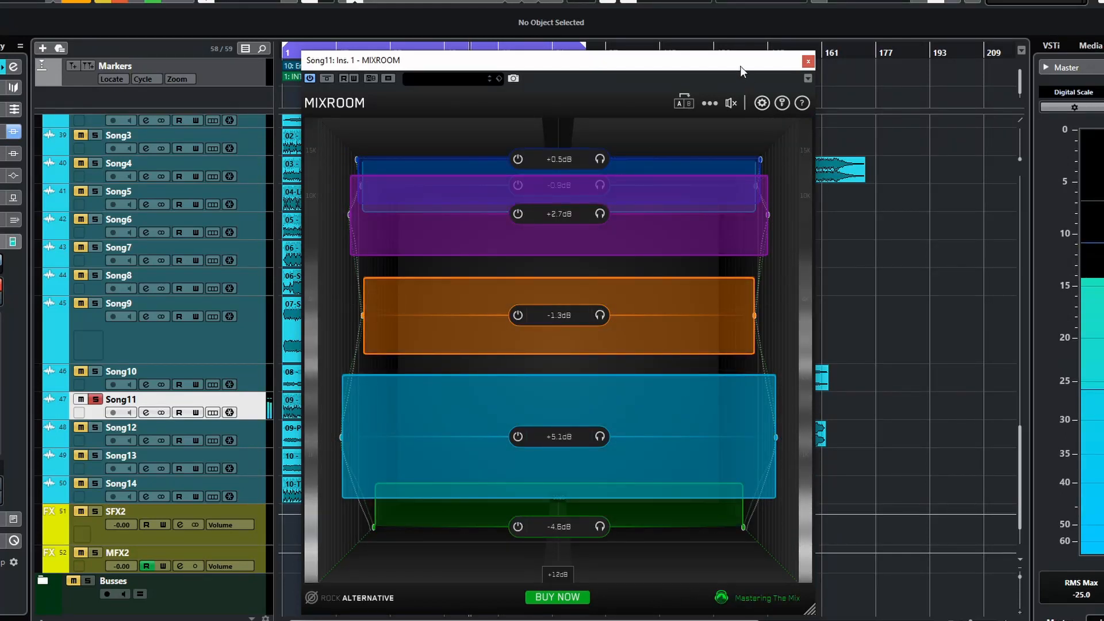
# - Toggle the plugin bypass on and off
pyautogui.moveTo(731, 105)
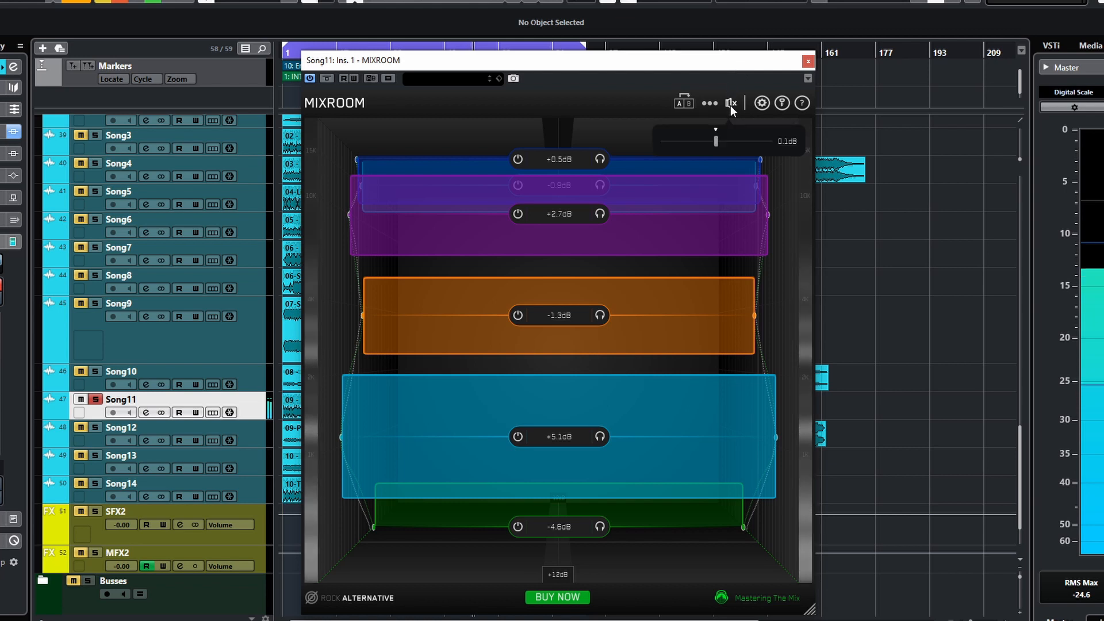
pyautogui.click(731, 105)
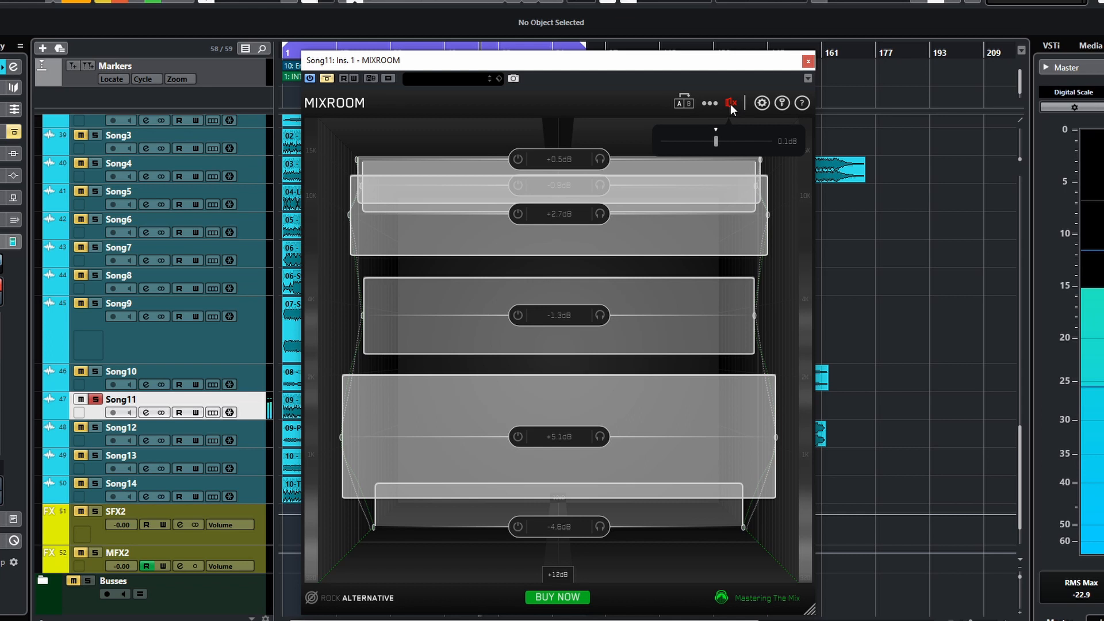
pyautogui.click(730, 103)
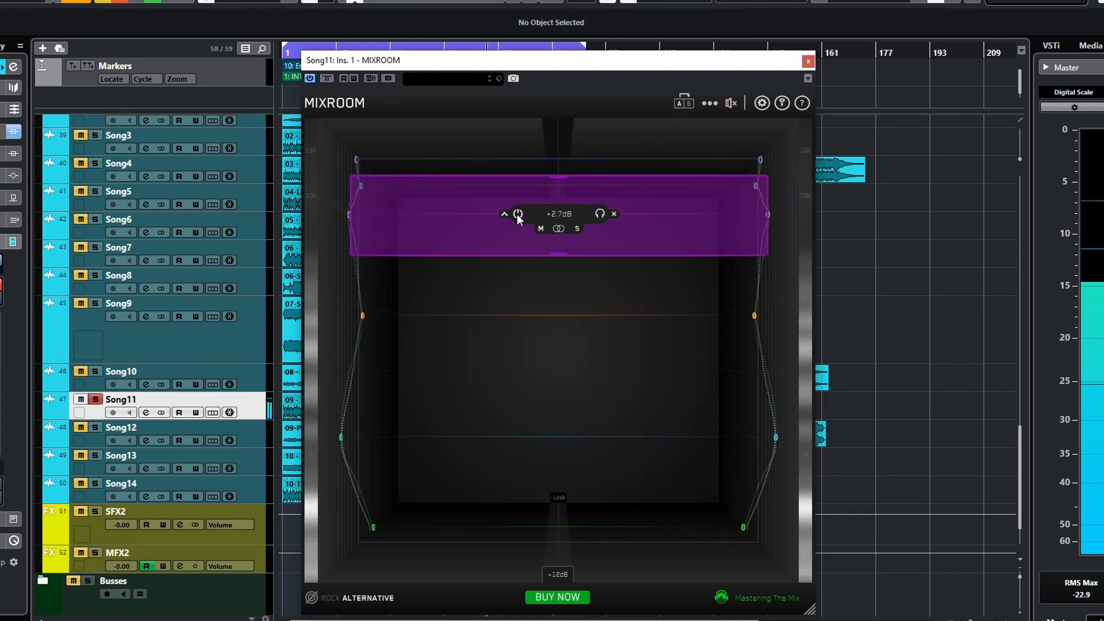
# - Switch off the purple band near the top and toggle solo listening on the blue band
pyautogui.click(516, 214)
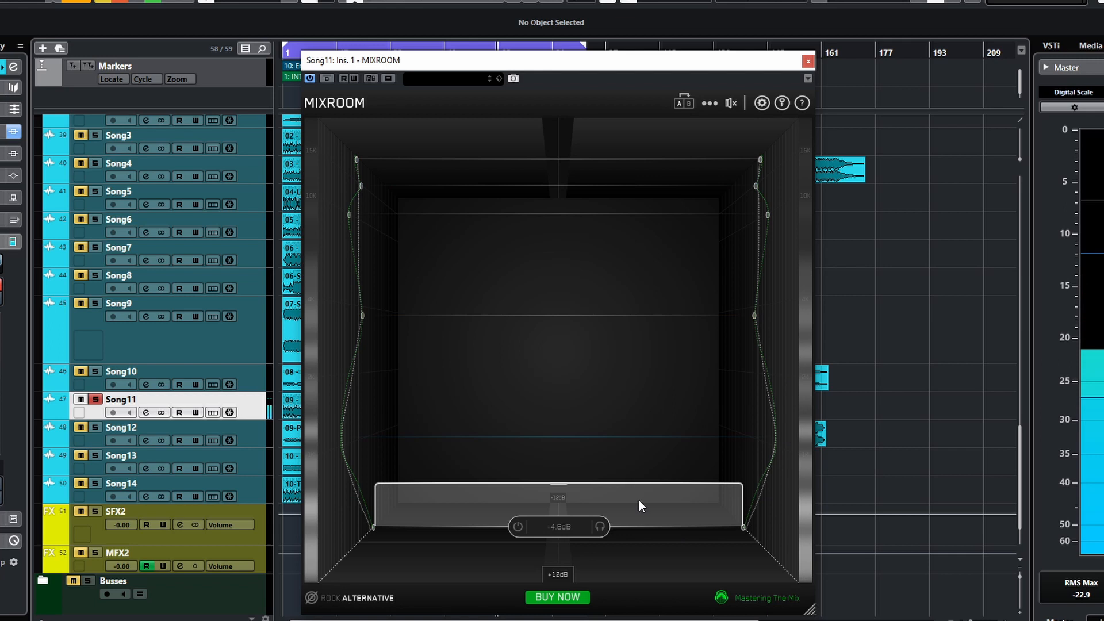
pyautogui.click(599, 434)
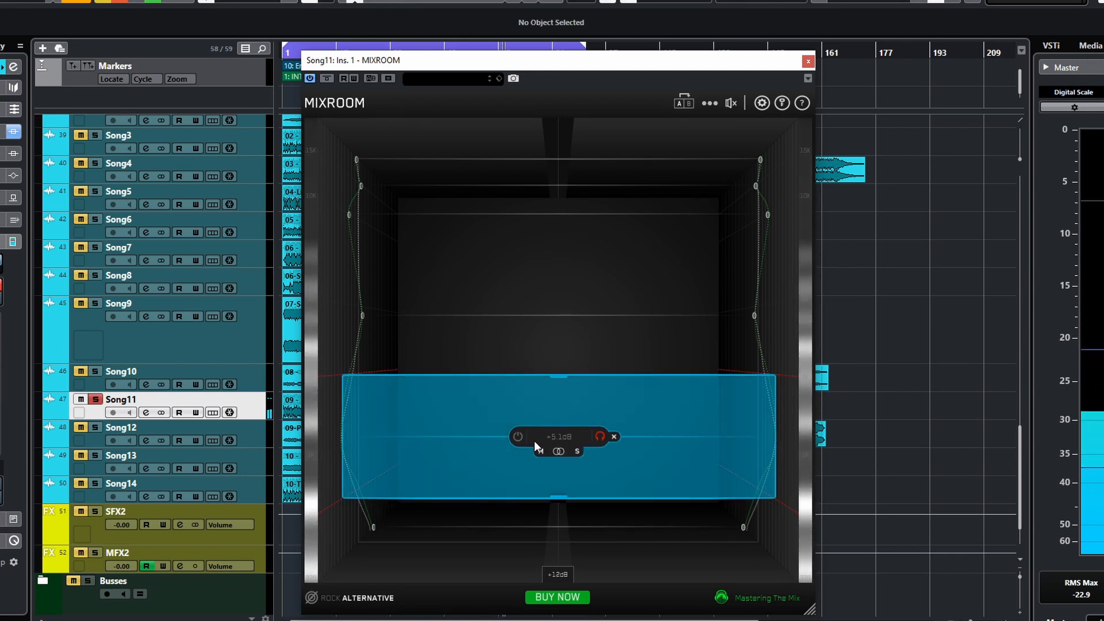
pyautogui.moveTo(548, 453)
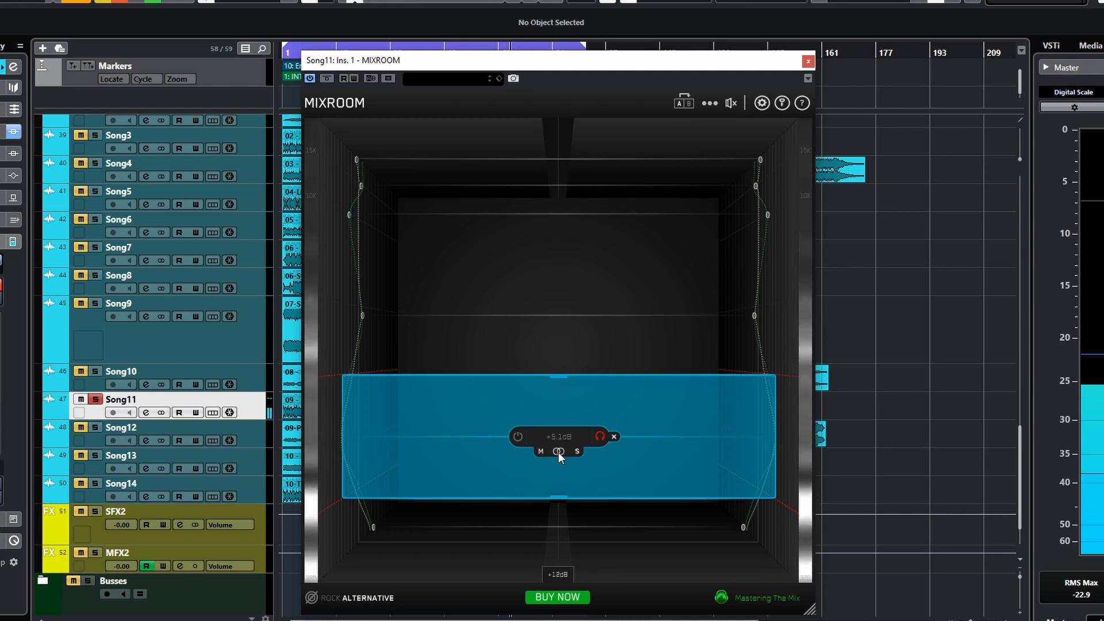
pyautogui.click(600, 437)
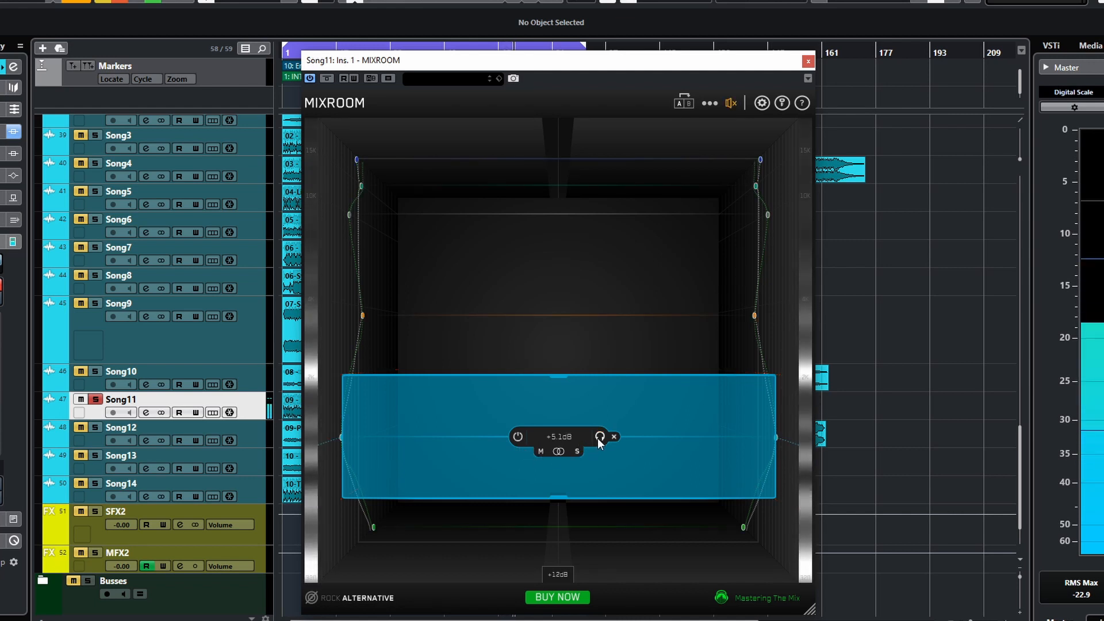
# - Switch the blue band off and back on to compare its effect
pyautogui.click(518, 436)
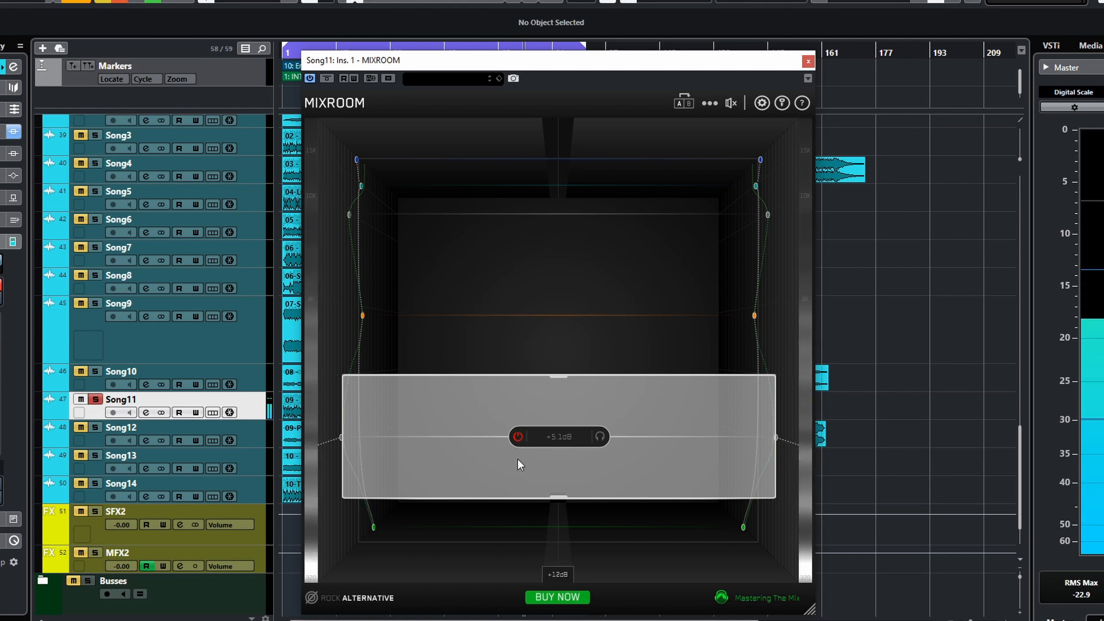
pyautogui.click(518, 438)
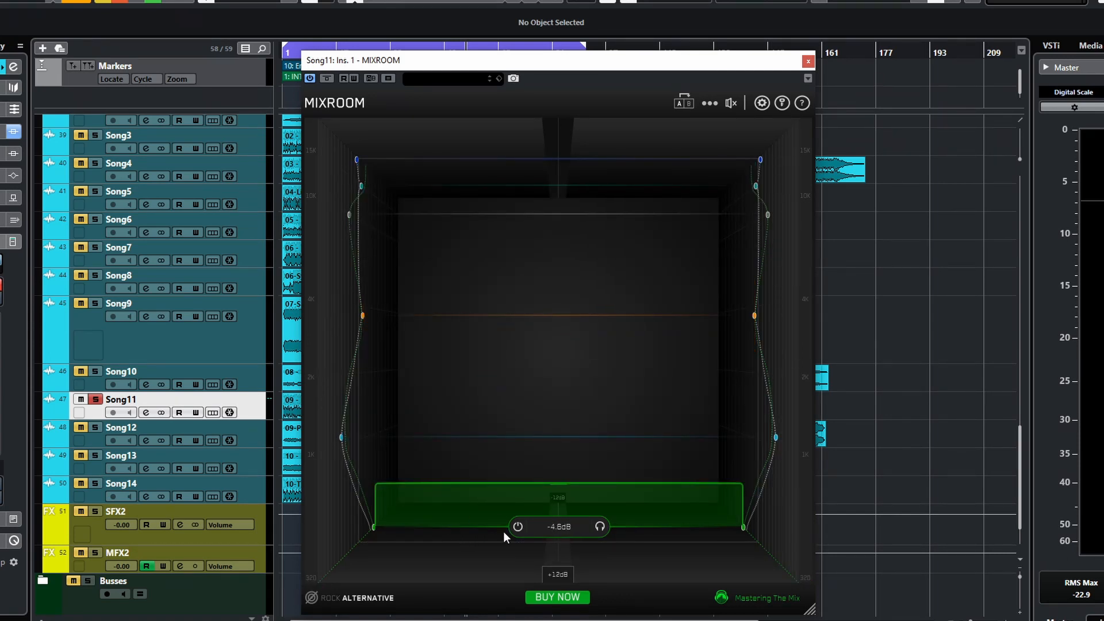
pyautogui.moveTo(552, 436)
pyautogui.moveTo(578, 541)
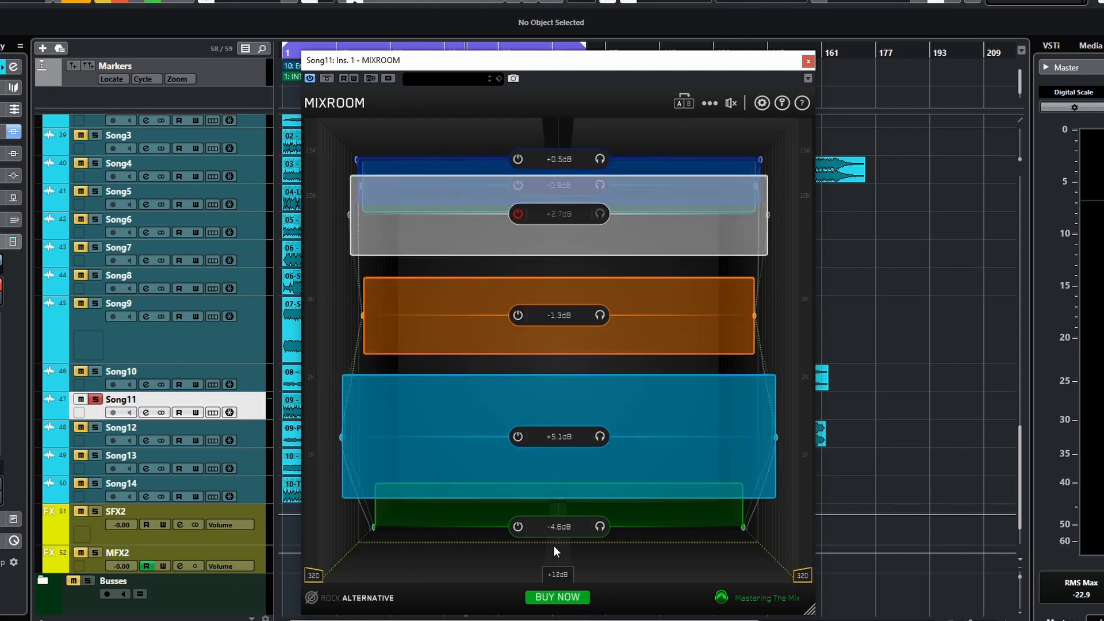
pyautogui.press('space')
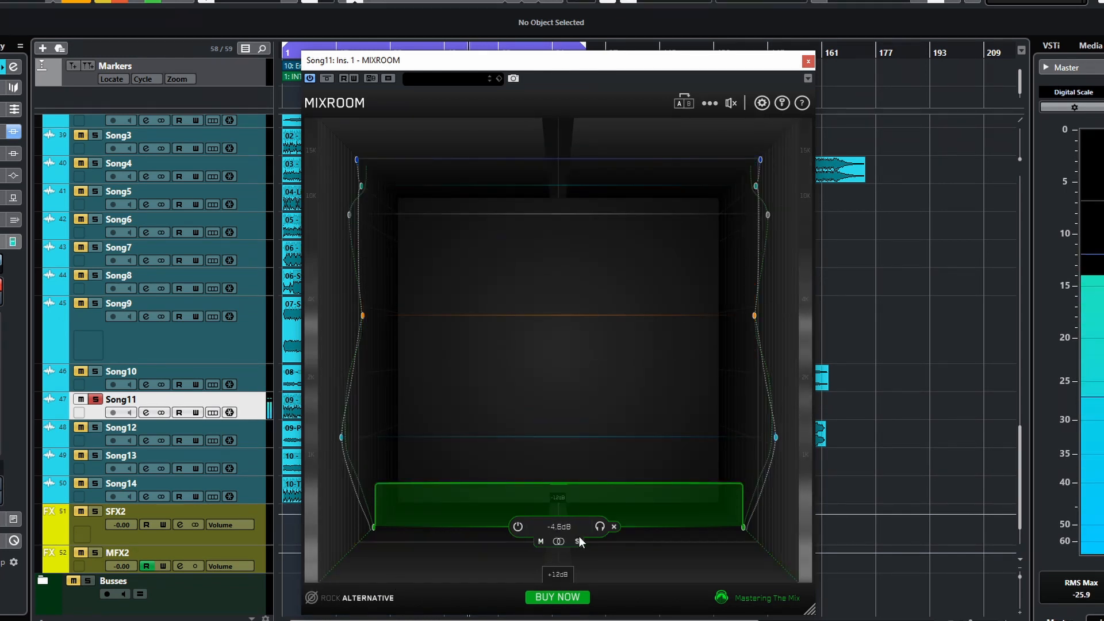
# - Toggle the green low band's power off and on, then solo and unsolo it
pyautogui.click(518, 527)
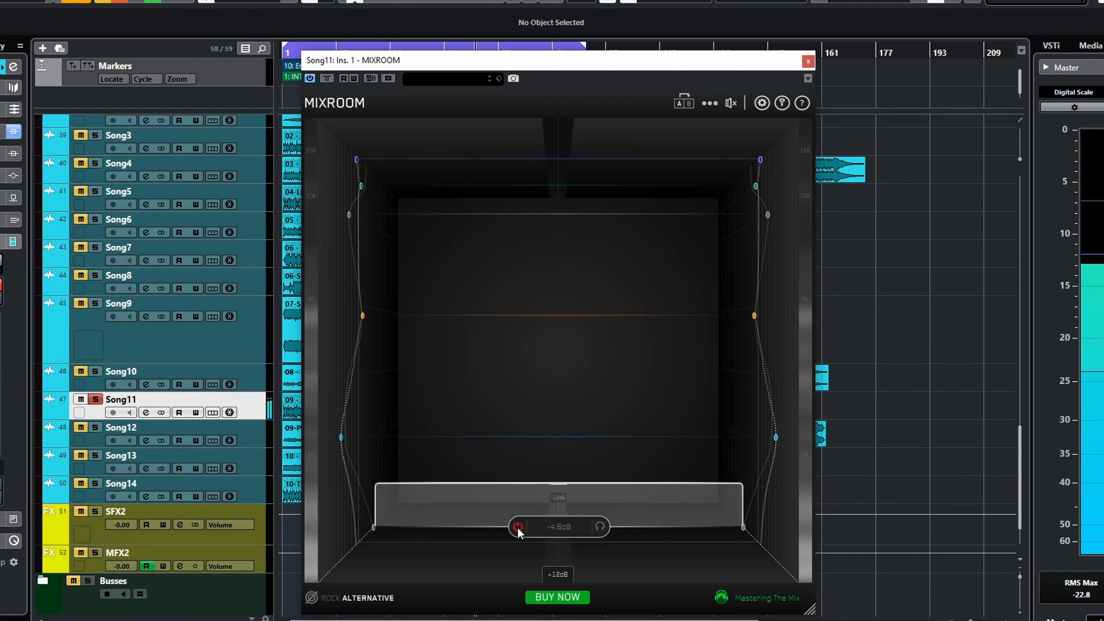
pyautogui.click(518, 528)
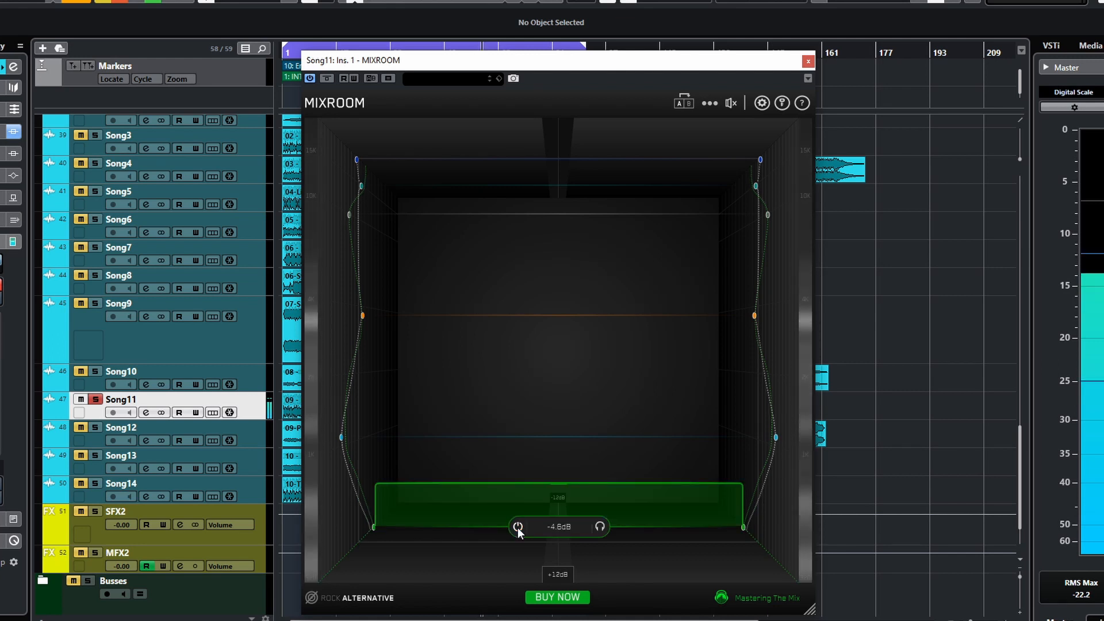
pyautogui.click(517, 527)
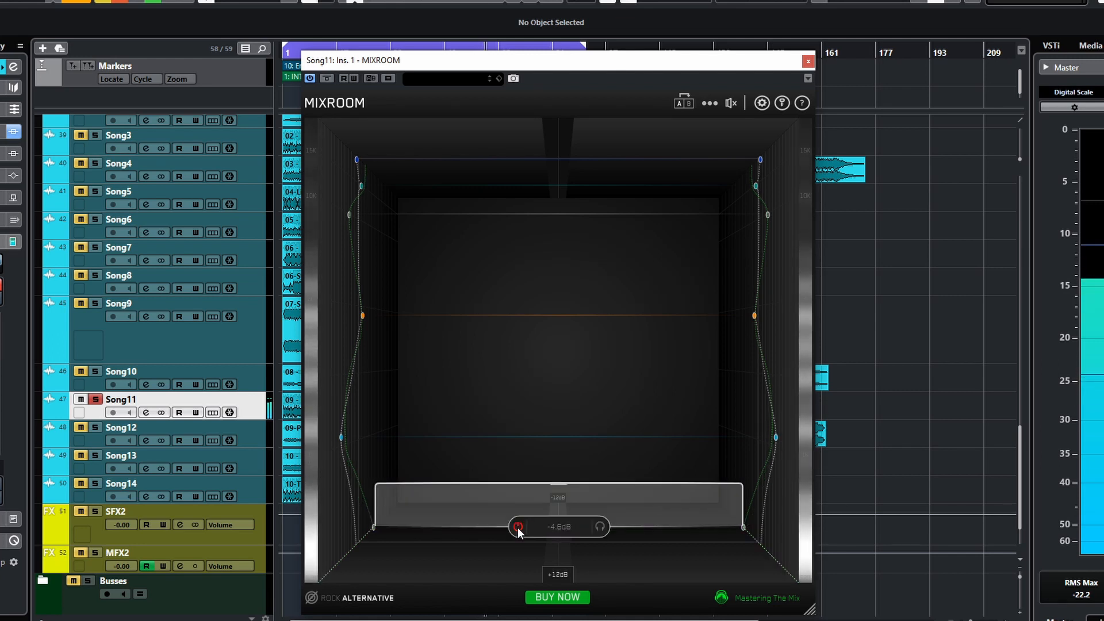
pyautogui.click(518, 527)
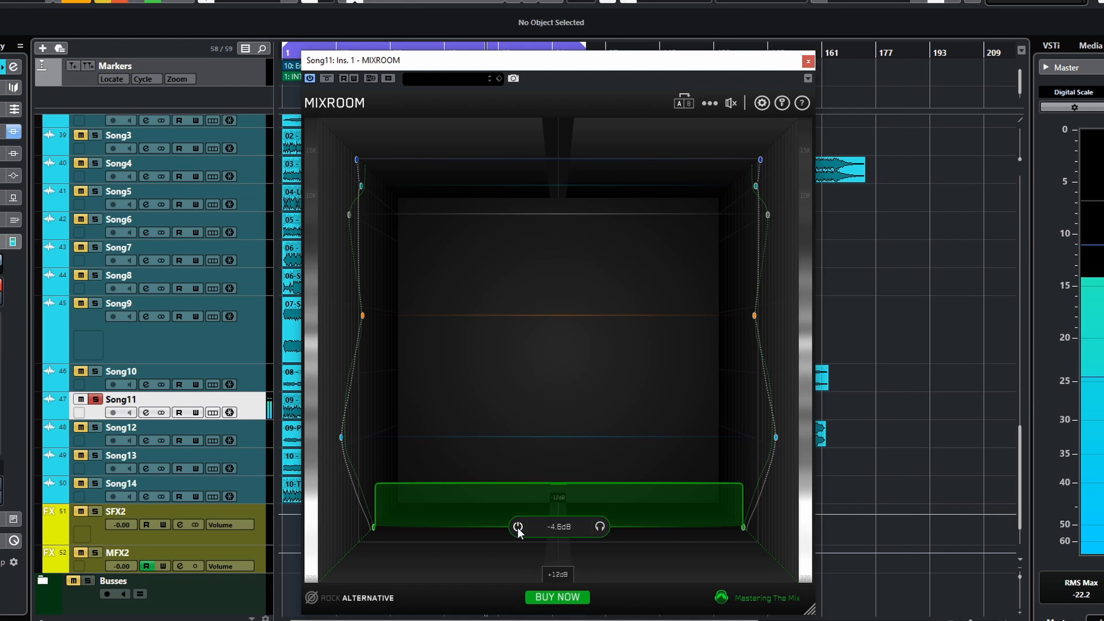
pyautogui.click(600, 527)
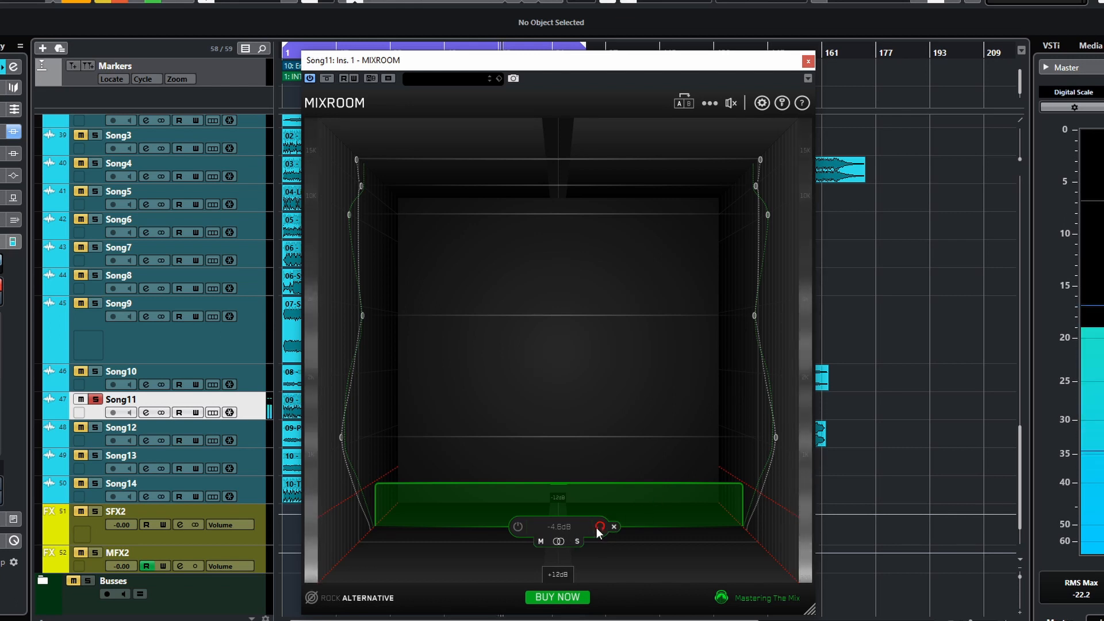
pyautogui.click(599, 528)
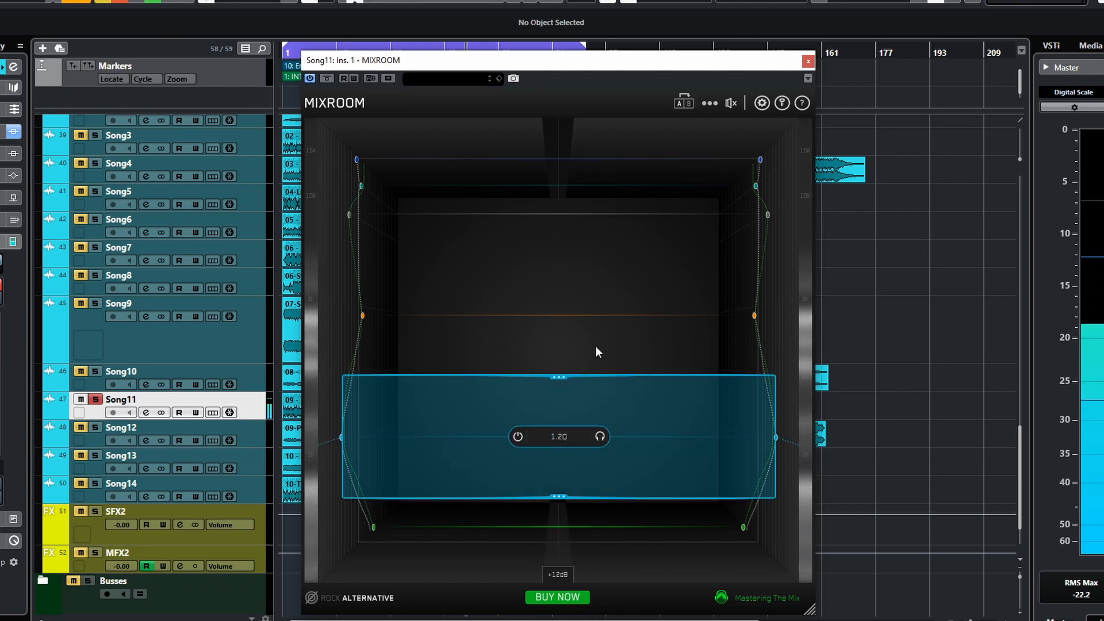
# - Switch off the blue, orange and grey bands
pyautogui.moveTo(524, 487); pyautogui.dragTo(520, 437)
pyautogui.click(516, 319)
pyautogui.click(515, 216)
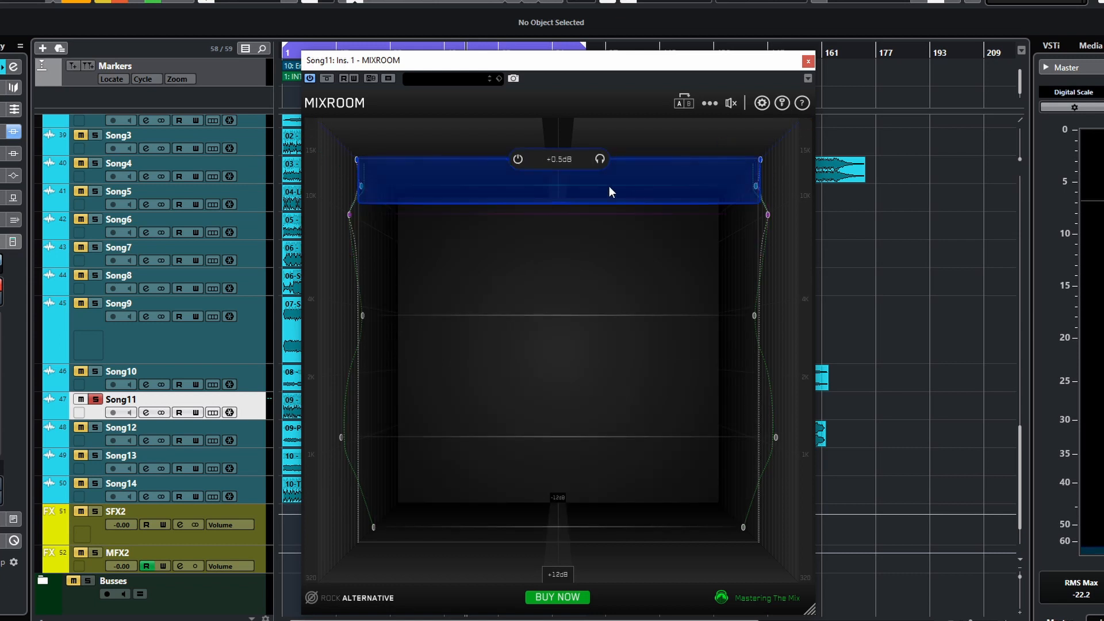
# - Raise the top blue band's gain to +8.8 dB and toggle its power off and on
pyautogui.moveTo(622, 175); pyautogui.dragTo(624, 113)
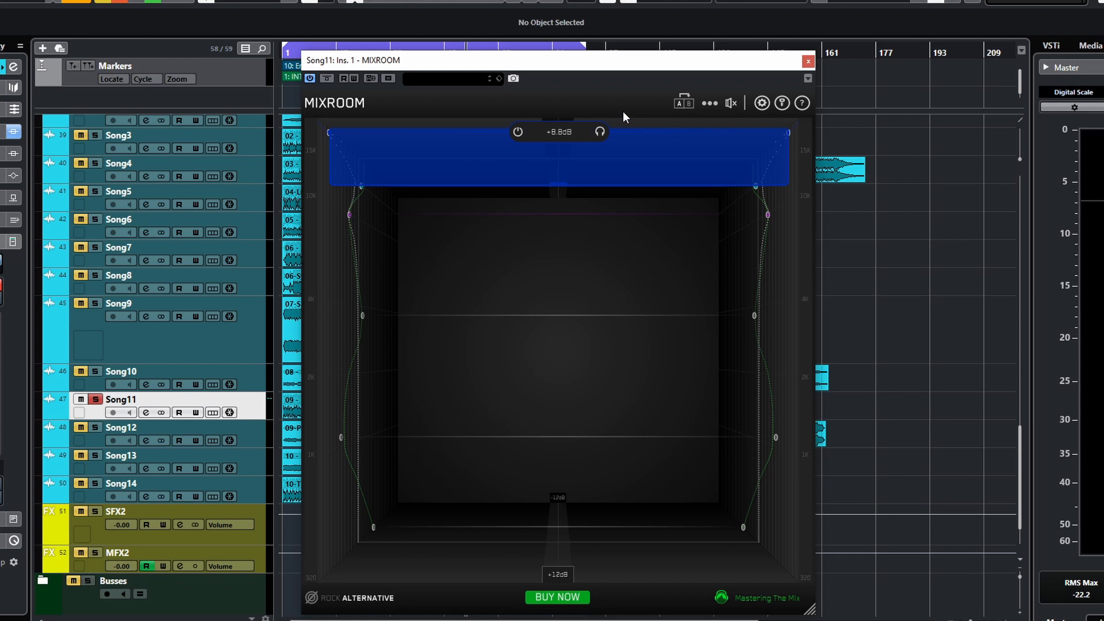
pyautogui.press('space')
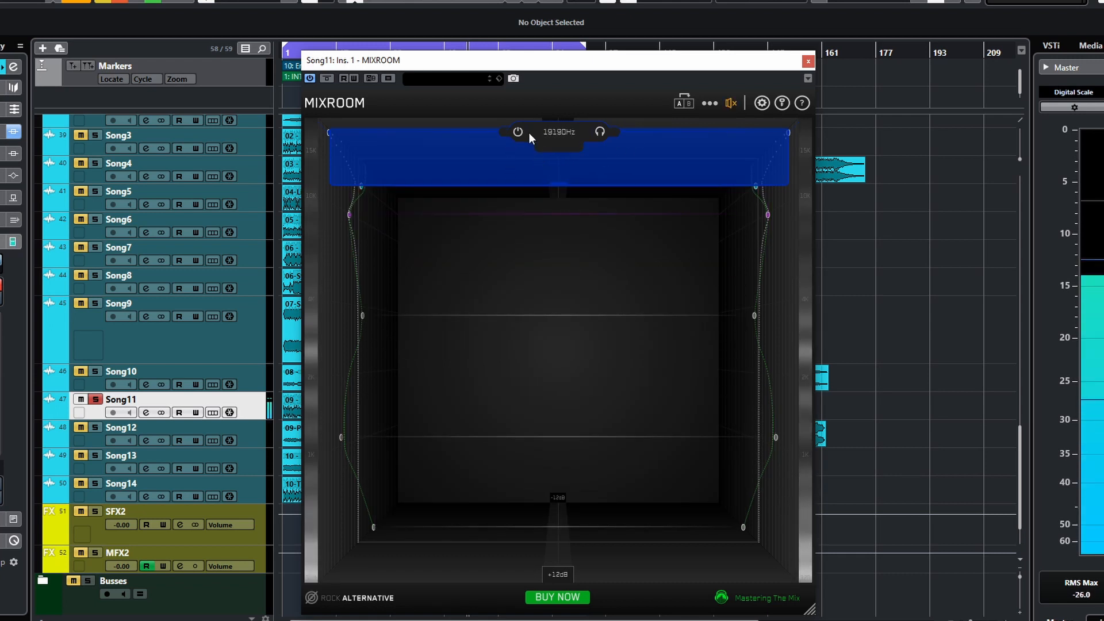
pyautogui.click(520, 131)
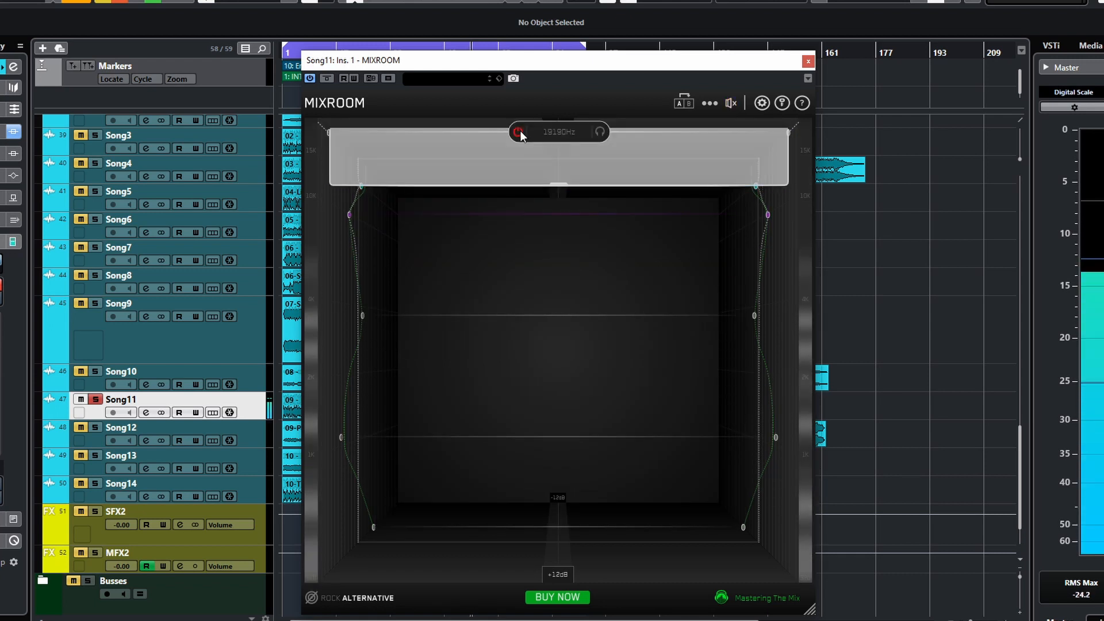
pyautogui.click(520, 130)
# - Widen the top blue band downward and set it to mid-only processing
pyautogui.moveTo(543, 181); pyautogui.dragTo(557, 211)
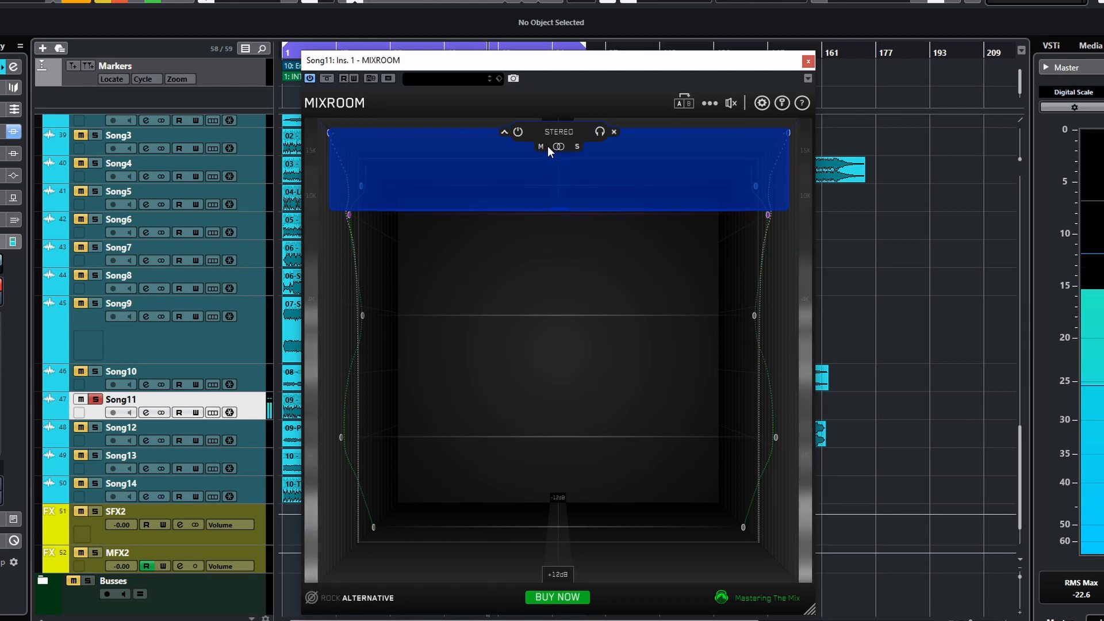
pyautogui.click(543, 146)
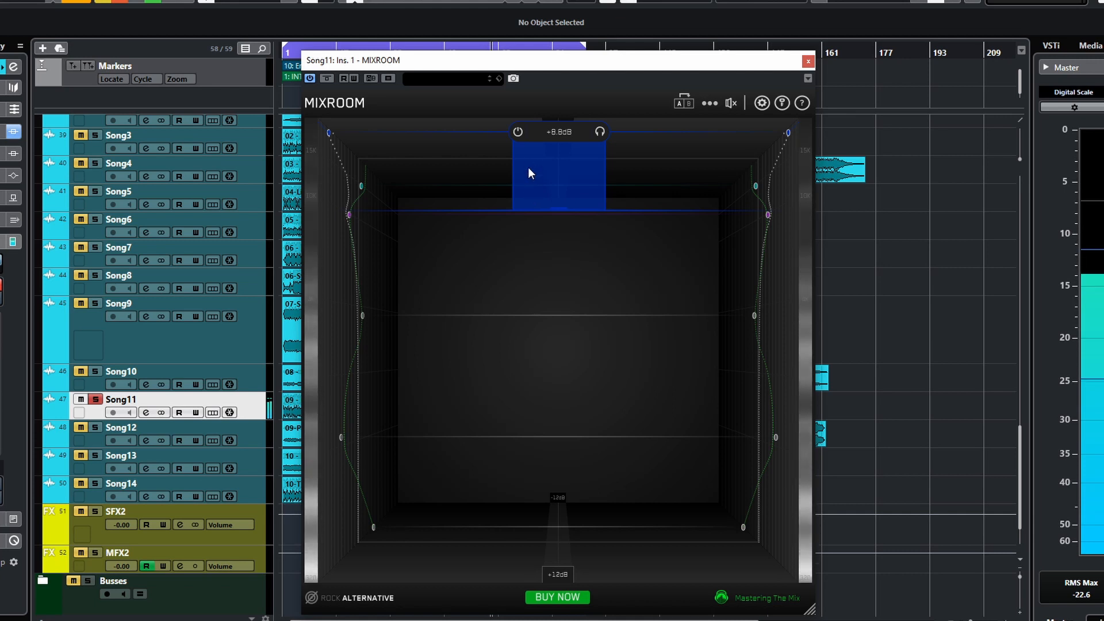
# - Solo the top blue band and return it to stereo processing
pyautogui.click(600, 132)
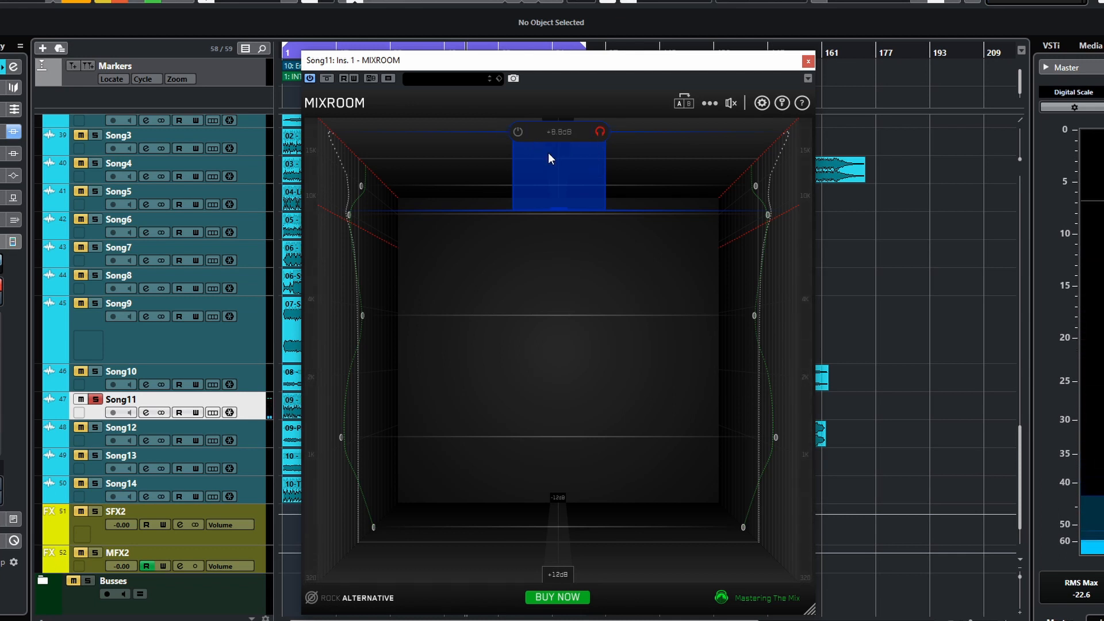
pyautogui.moveTo(597, 135)
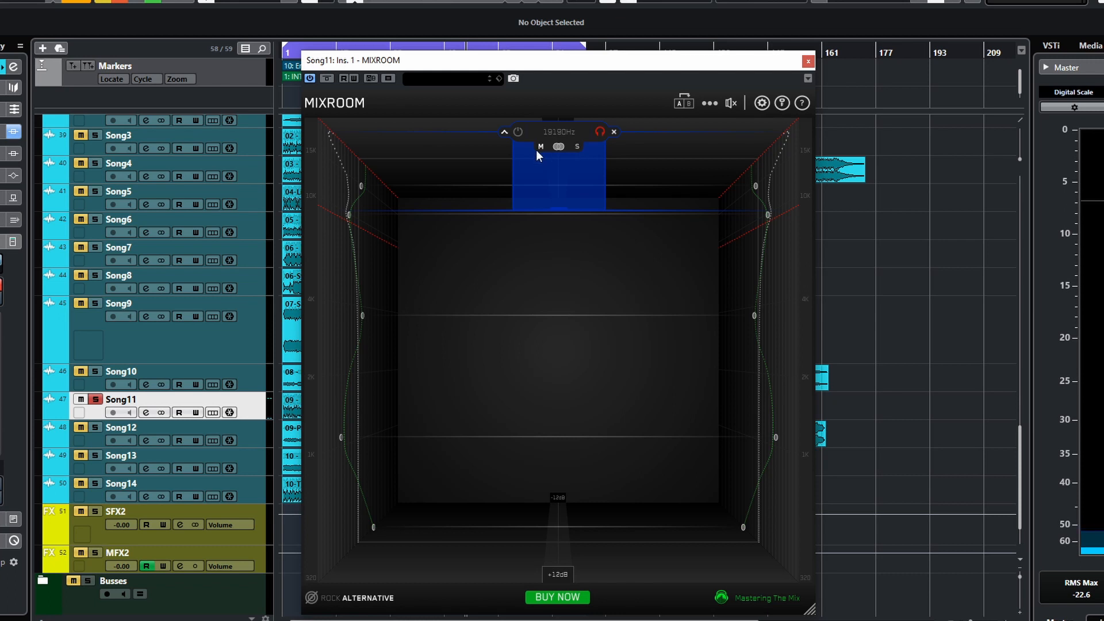
pyautogui.click(560, 147)
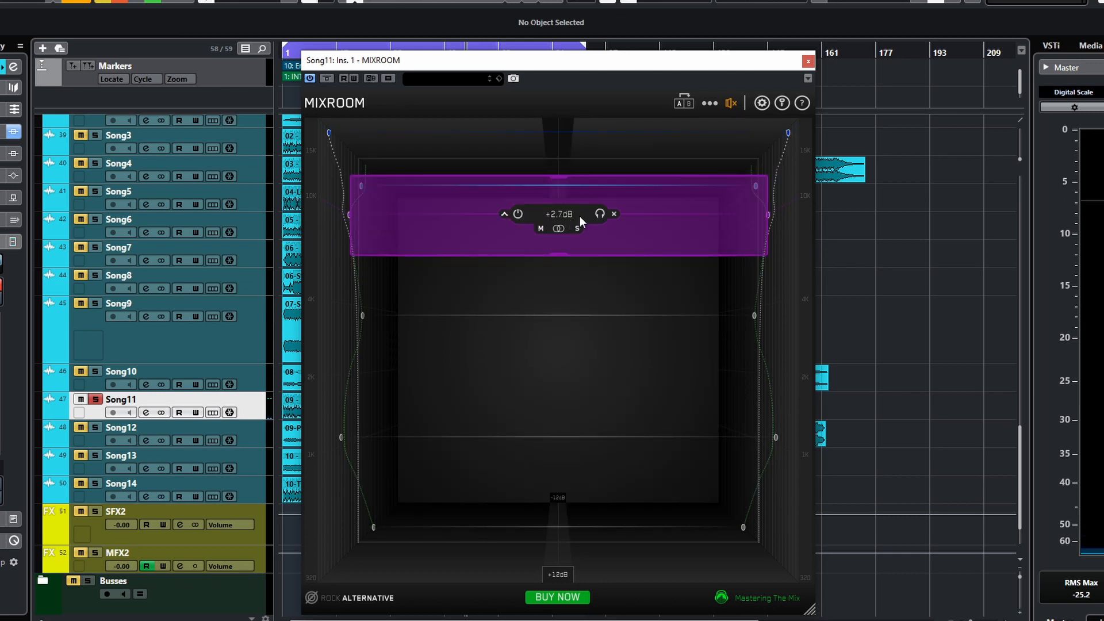
# - Solo the purple band and widen it to a Q of about 0.8
pyautogui.click(596, 213)
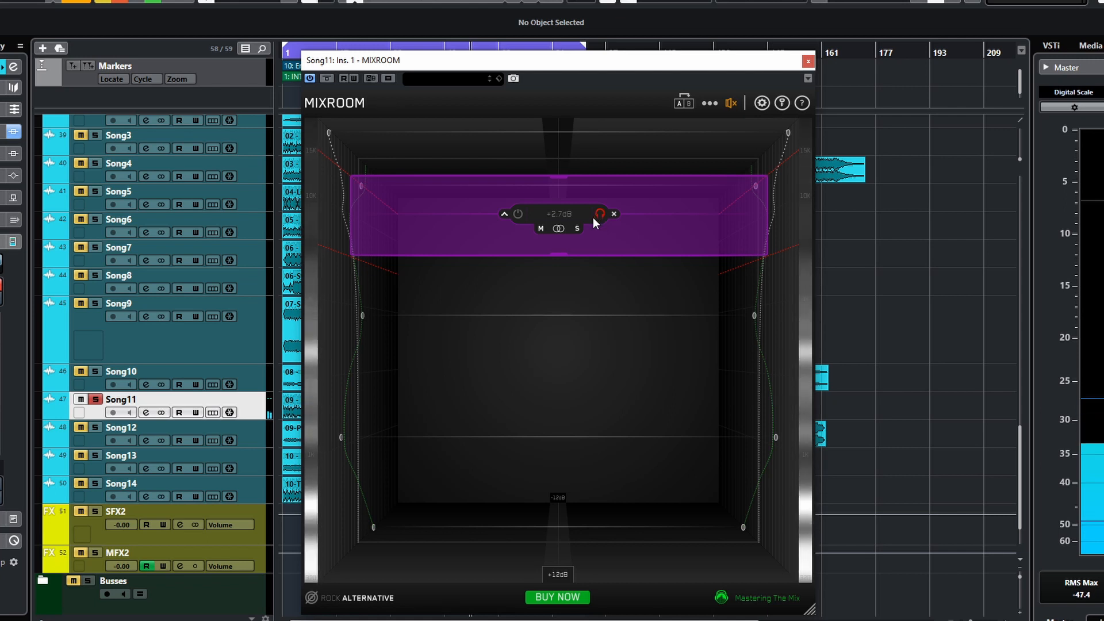
pyautogui.moveTo(560, 254); pyautogui.dragTo(557, 301)
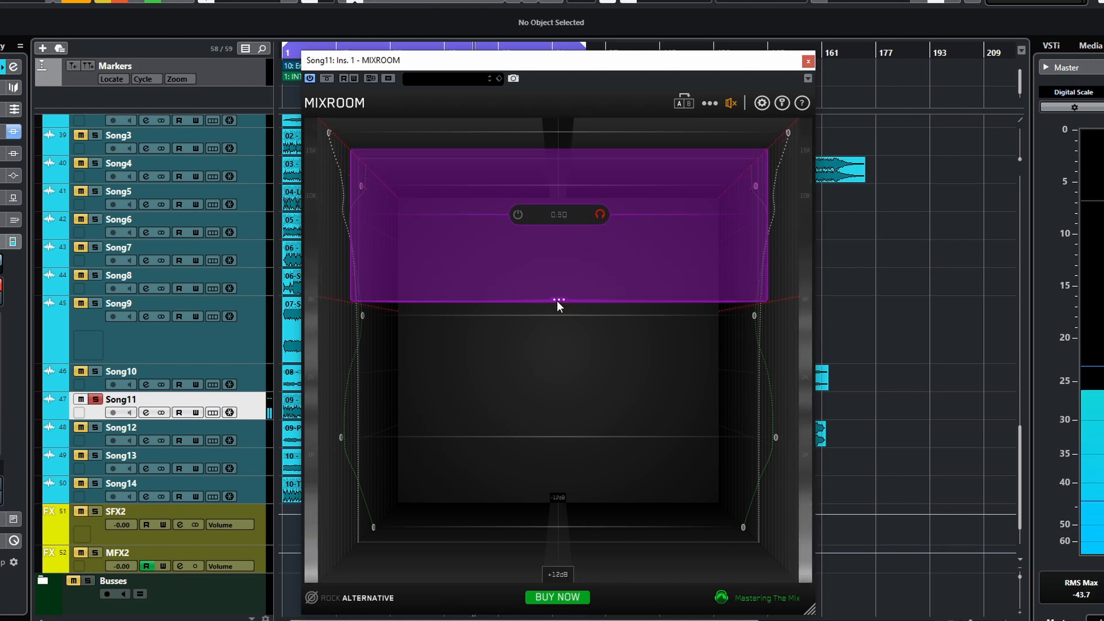
# - Move the purple band lower in frequency
pyautogui.moveTo(623, 217); pyautogui.dragTo(526, 304)
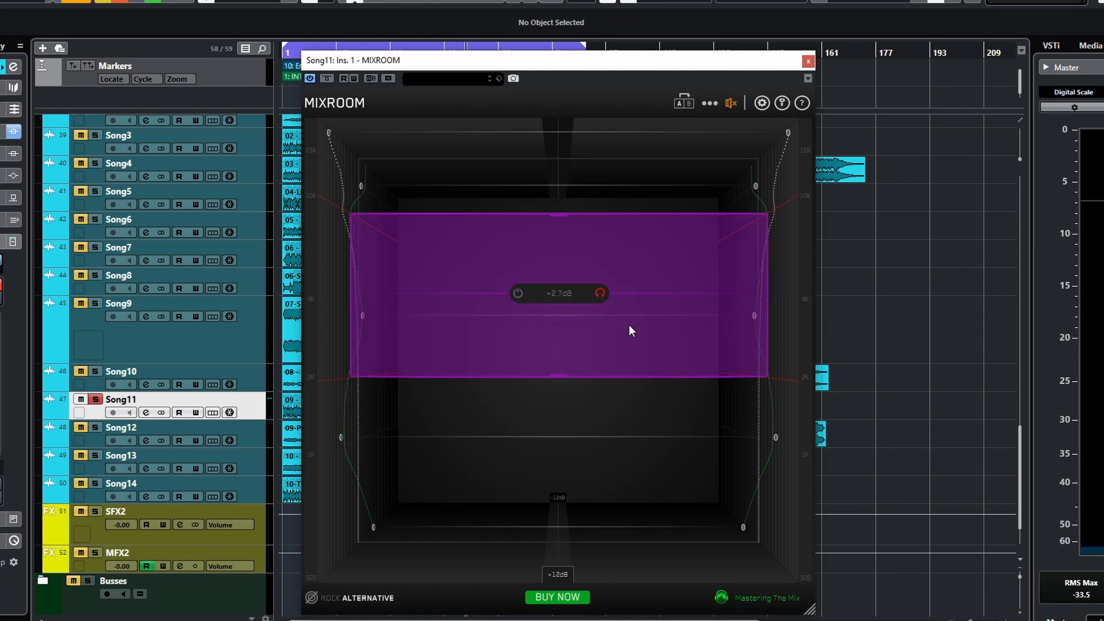
pyautogui.moveTo(642, 293)
pyautogui.mouseDown()
pyautogui.moveTo(641, 274)
pyautogui.moveTo(638, 312)
pyautogui.mouseUp()
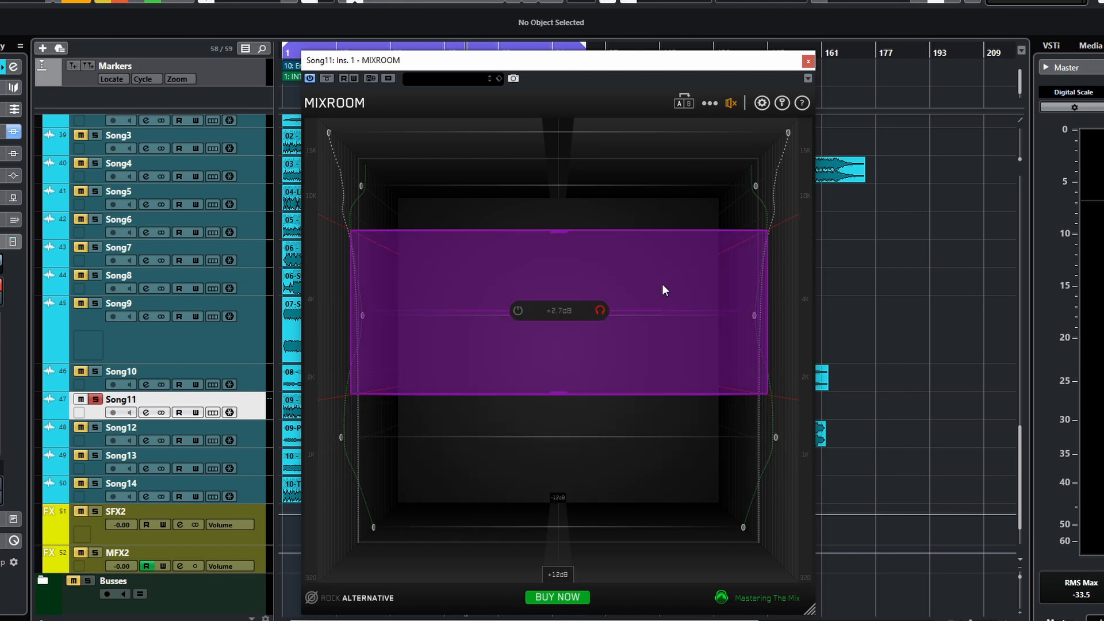
# - Delete all bands from the options menu
pyautogui.click(710, 105)
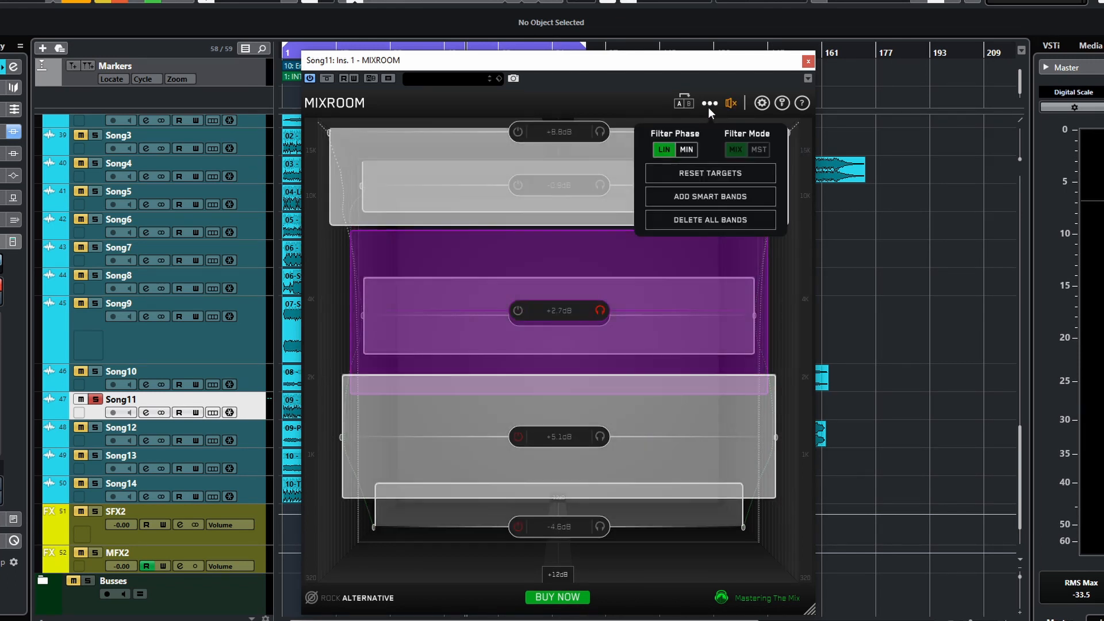
pyautogui.click(699, 220)
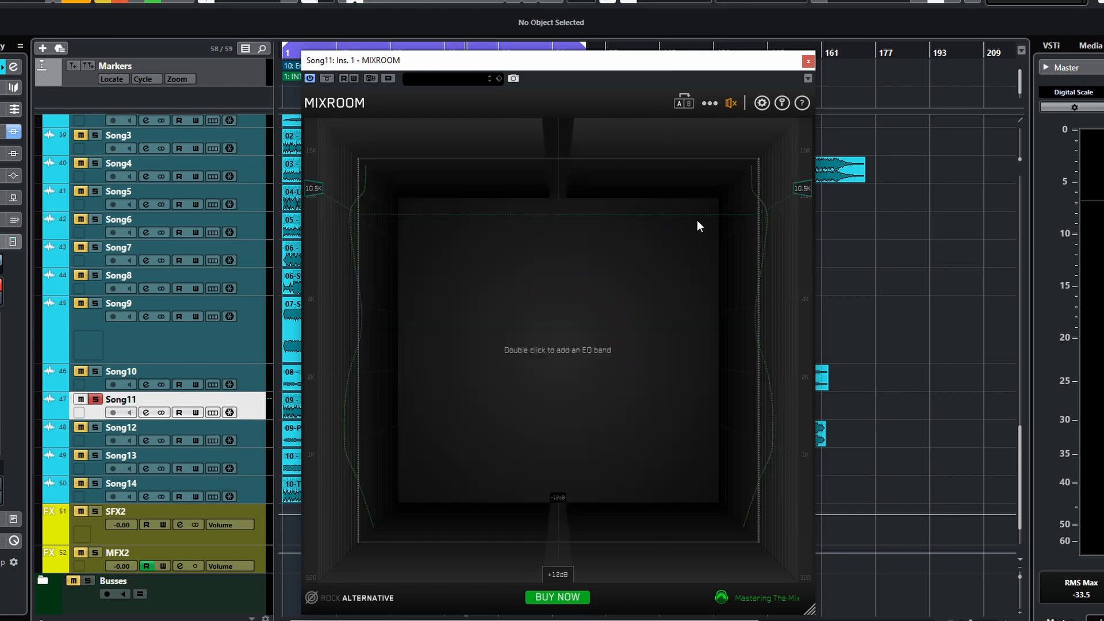
# - Add a new band at 2.7K, boost it to about +7.6 dB and solo it
pyautogui.doubleClick(596, 349)
pyautogui.moveTo(600, 351); pyautogui.dragTo(638, 318)
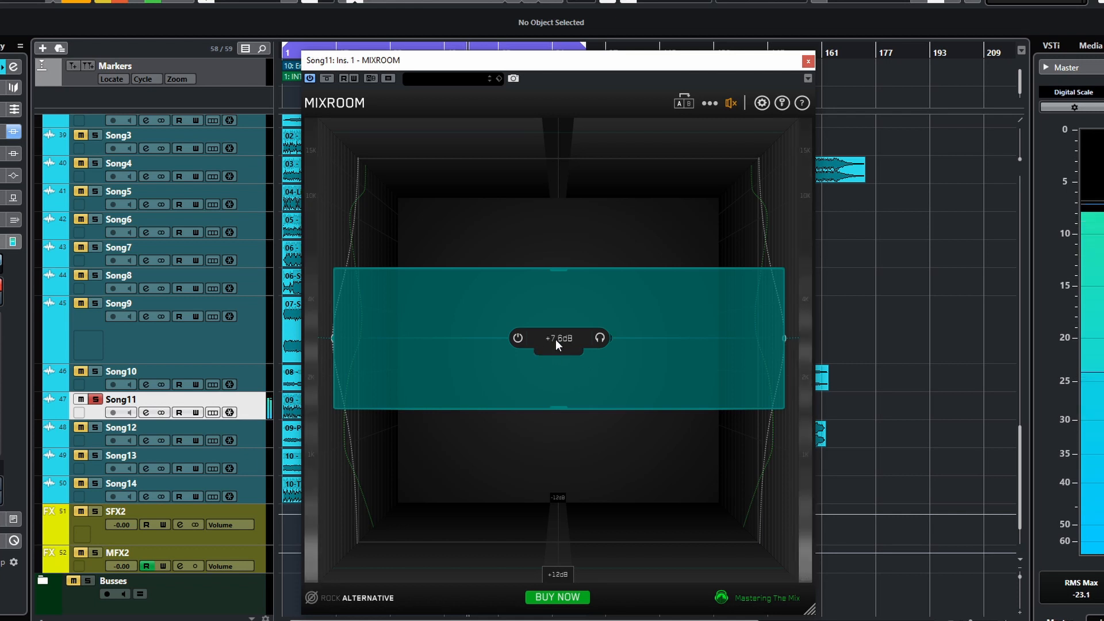
pyautogui.click(601, 339)
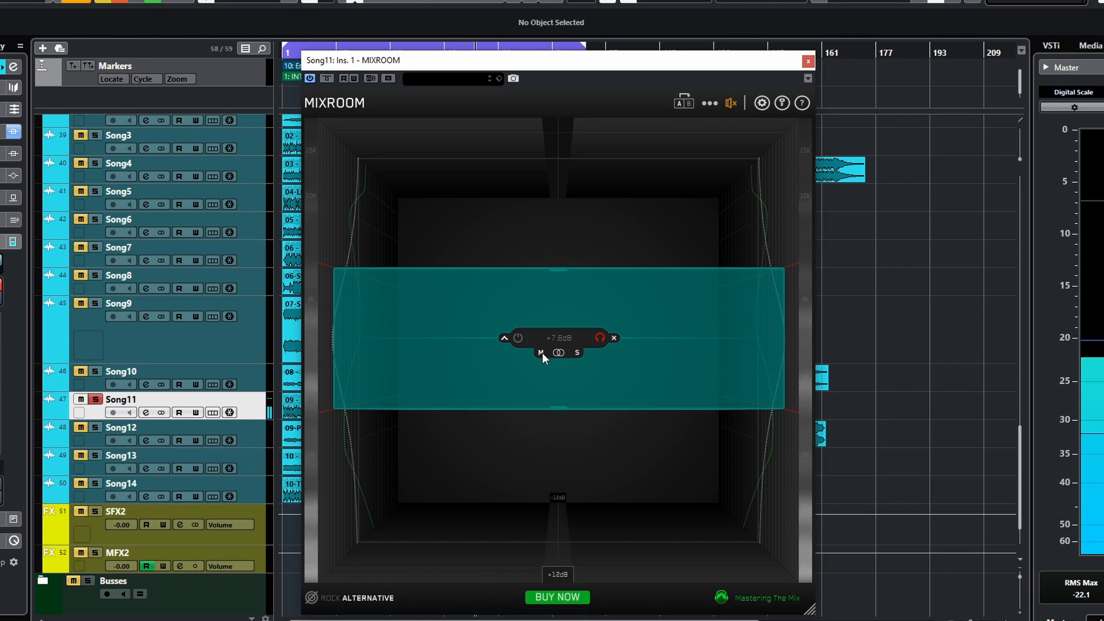
# - Set the new band to mid processing and turn off its solo
pyautogui.click(542, 353)
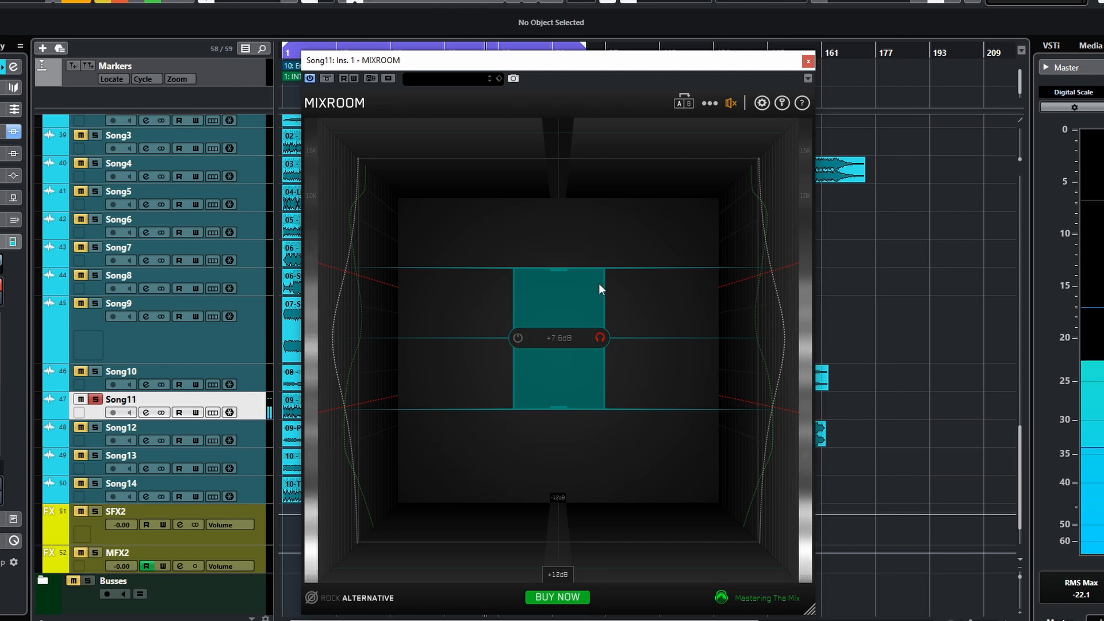
pyautogui.click(599, 337)
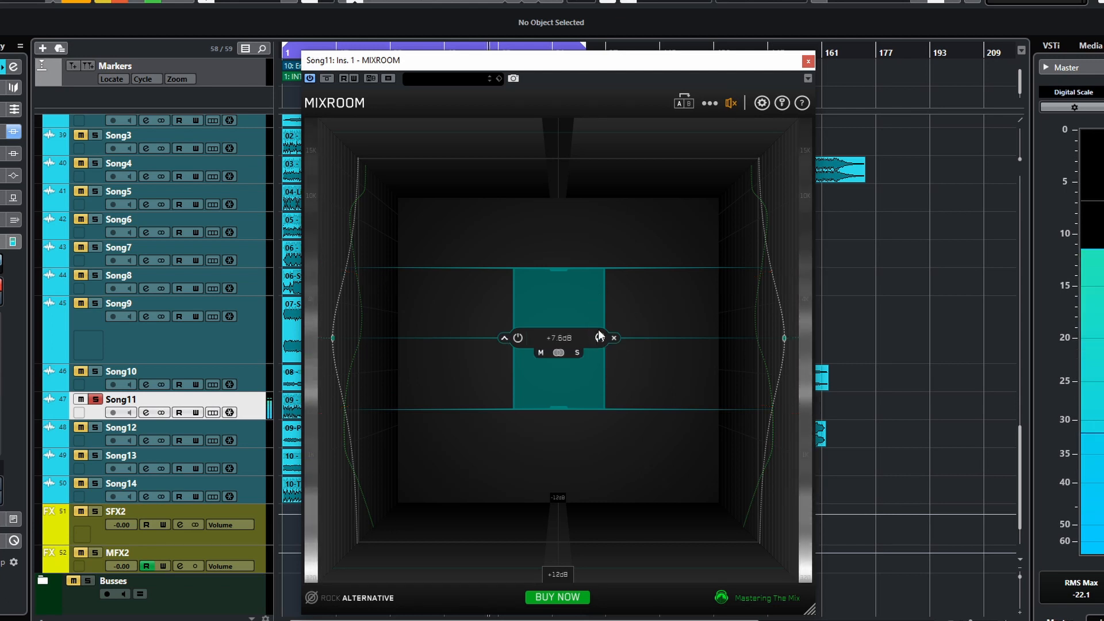
# - Sweep the band's gain down to -12.0 dB and back up to +5.0 dB
pyautogui.moveTo(589, 322); pyautogui.dragTo(527, 411)
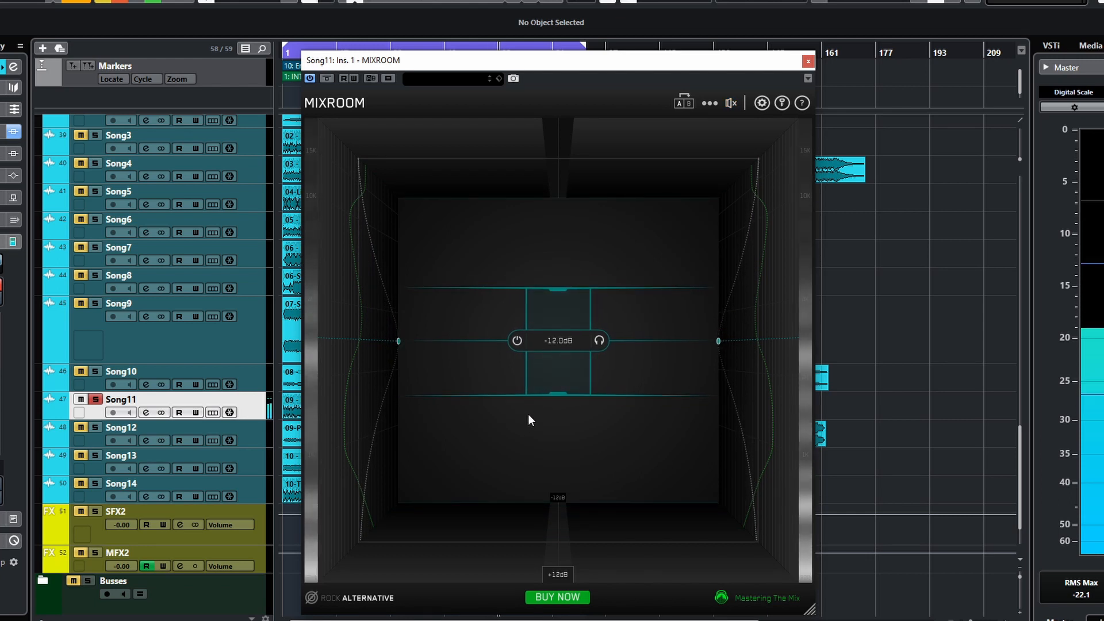
pyautogui.moveTo(530, 410); pyautogui.dragTo(588, 322)
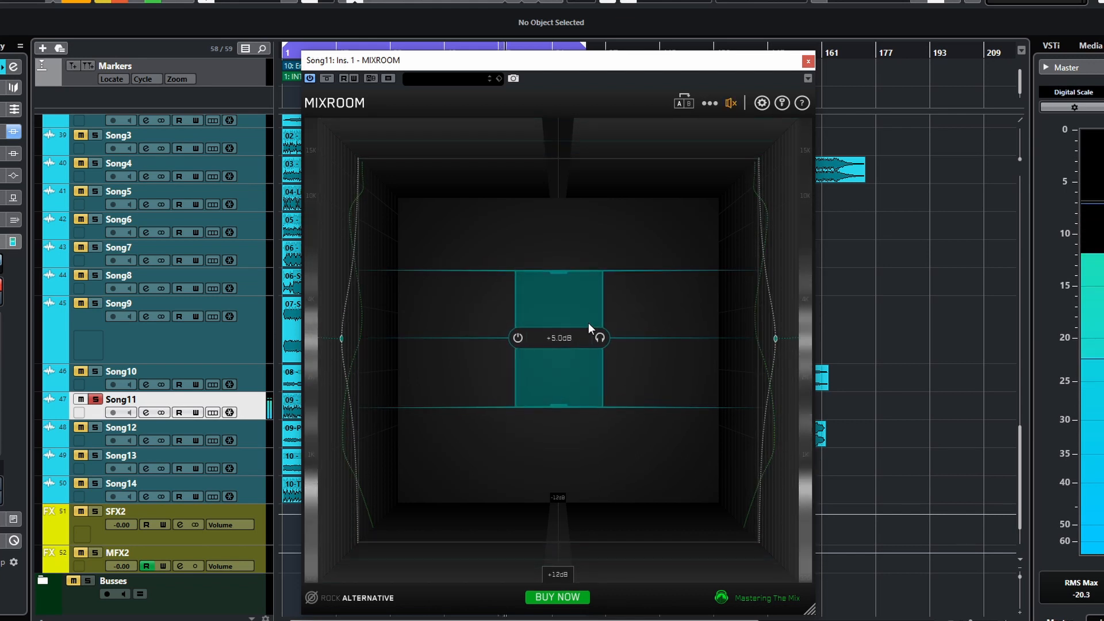
# - Switch the band to side processing and raise its gain to +12.0 dB
pyautogui.click(576, 353)
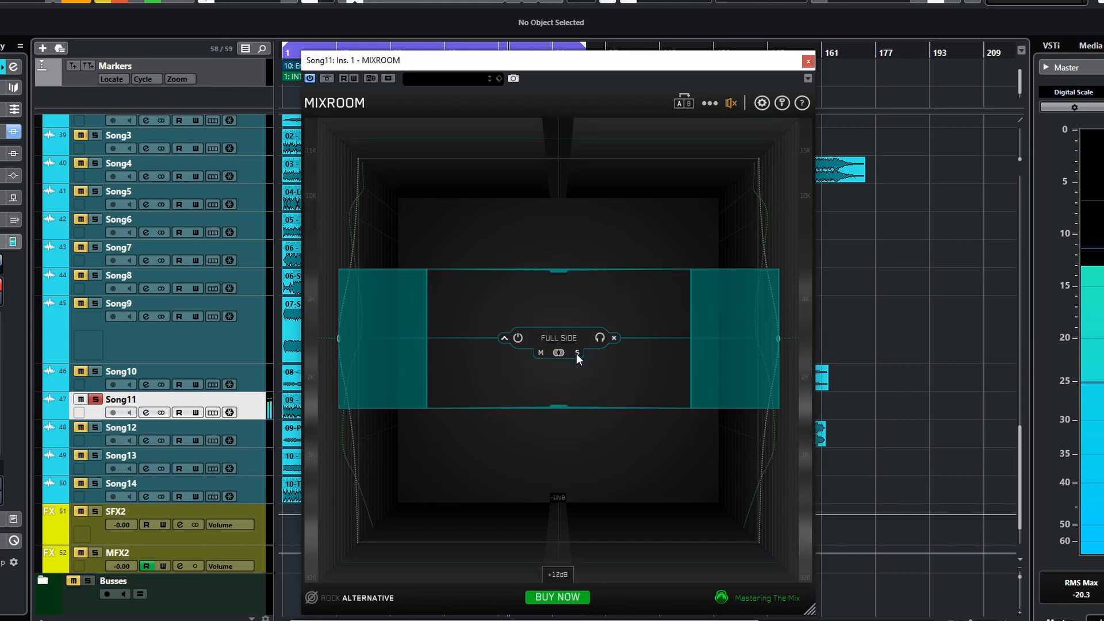
pyautogui.moveTo(599, 387); pyautogui.dragTo(598, 347)
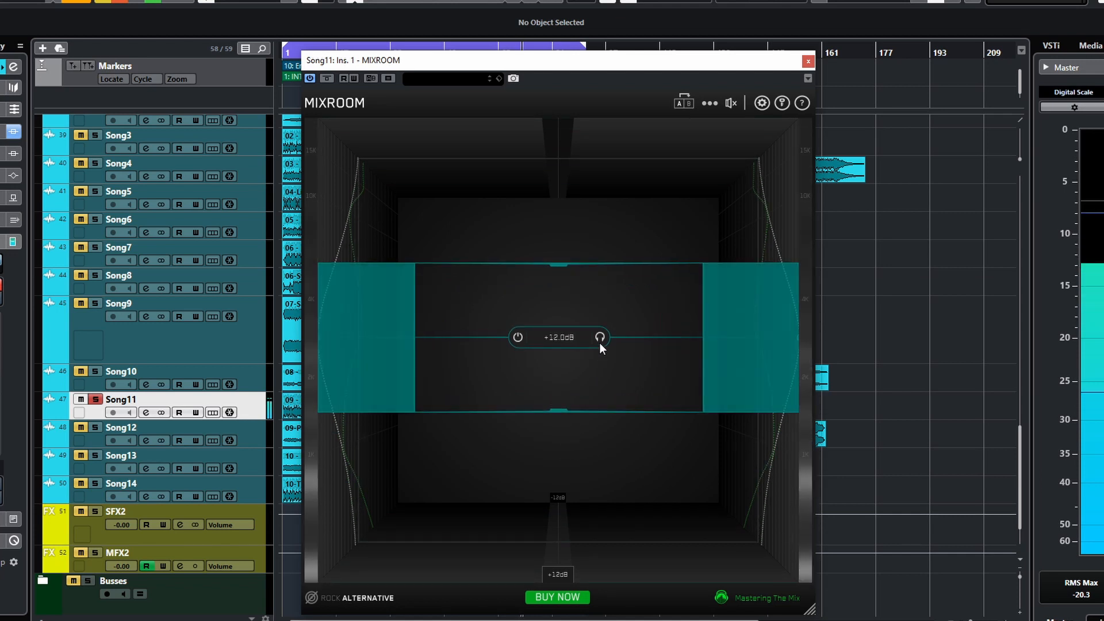
pyautogui.moveTo(599, 343)
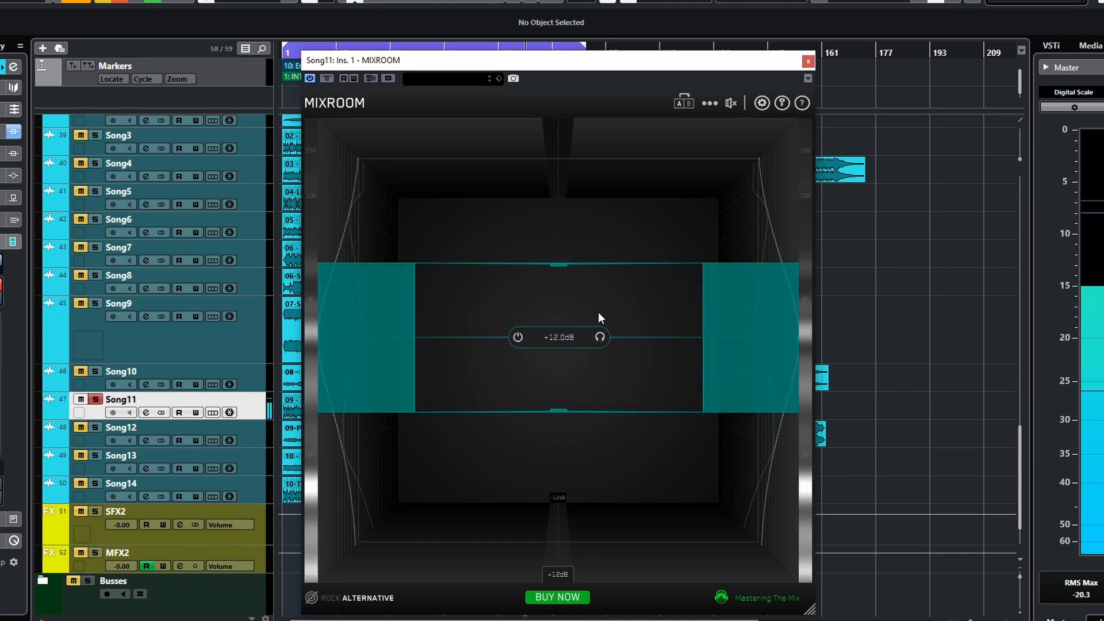
# - Move the side band higher in frequency
pyautogui.moveTo(619, 339); pyautogui.dragTo(622, 263)
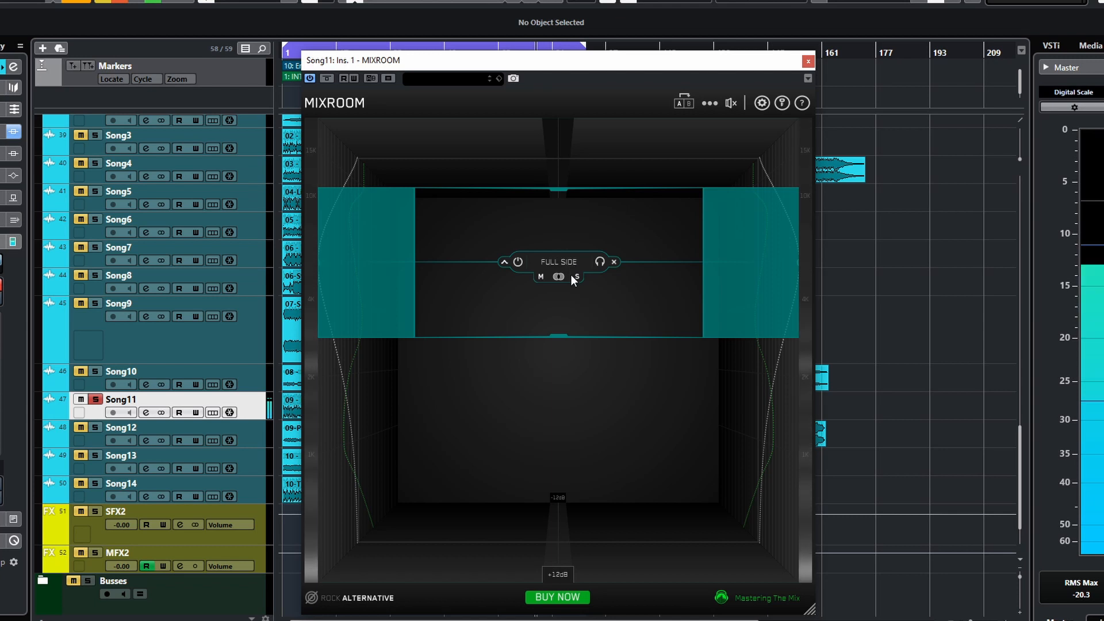
# - Return the band to stereo and slide its mid/side balance toward side, then all the way to full mid
pyautogui.click(577, 277)
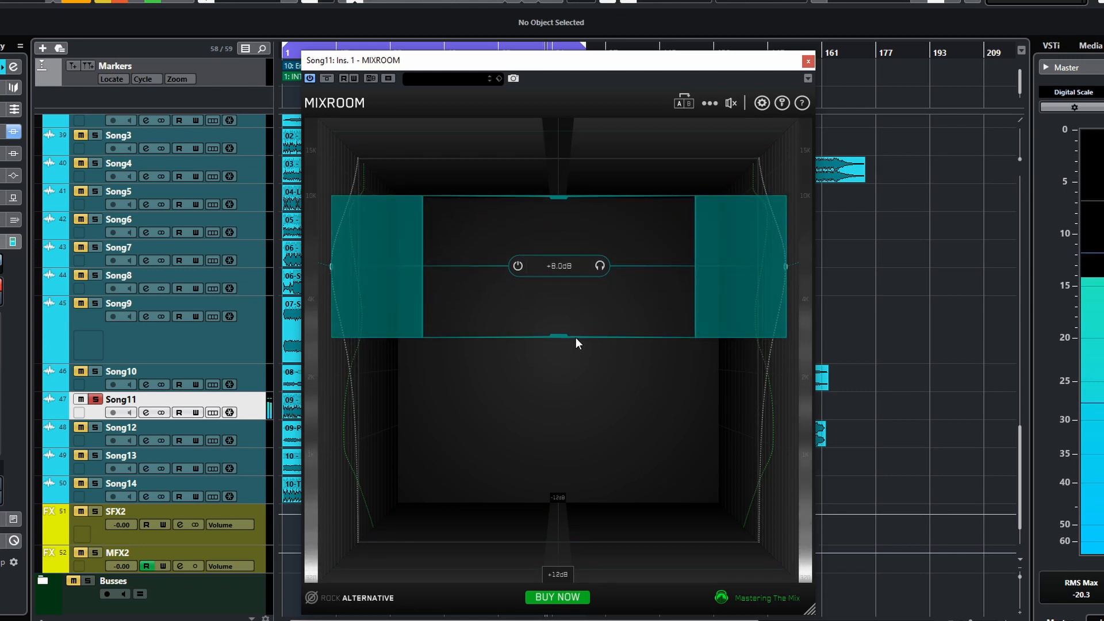
pyautogui.click(558, 278)
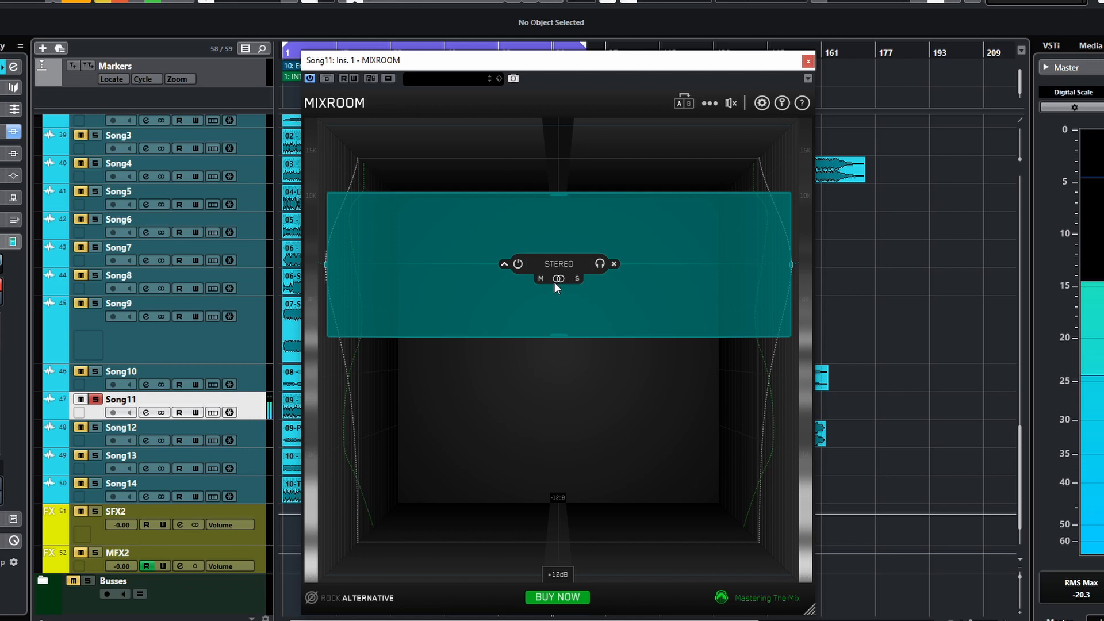
pyautogui.moveTo(558, 278); pyautogui.dragTo(586, 287)
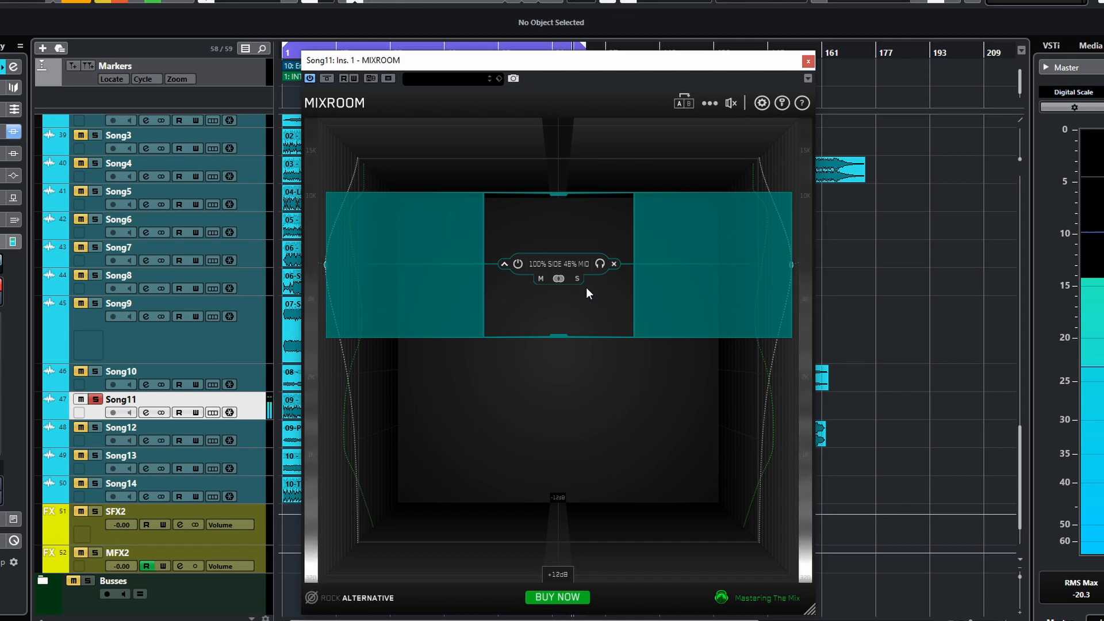
pyautogui.moveTo(585, 287); pyautogui.dragTo(484, 295)
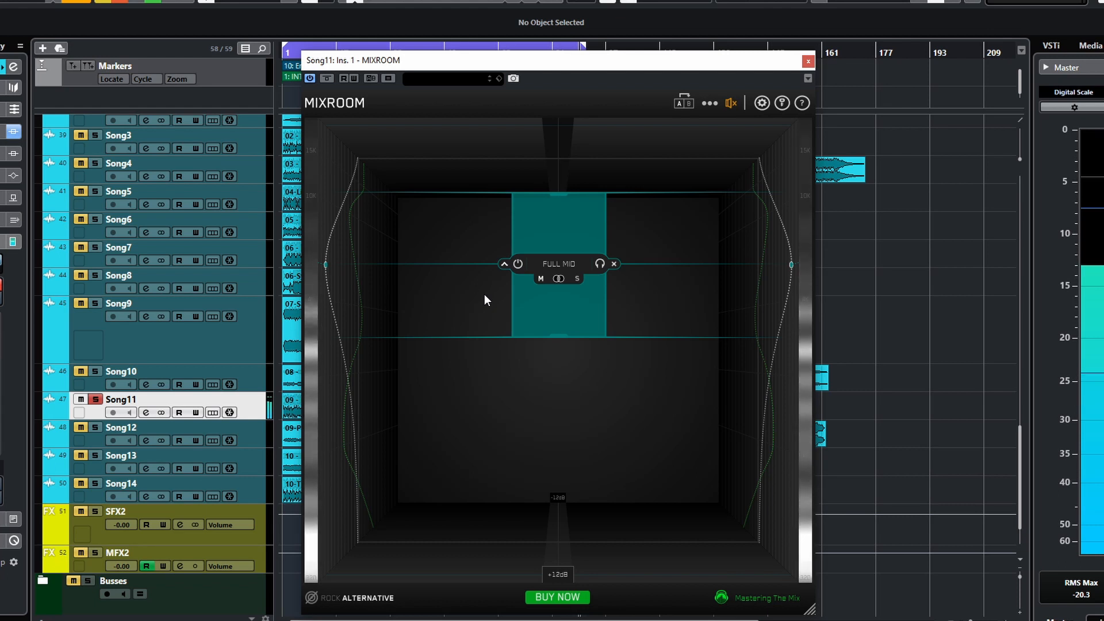
# - Switch the band between stereo, full mid and full side processing
pyautogui.click(557, 279)
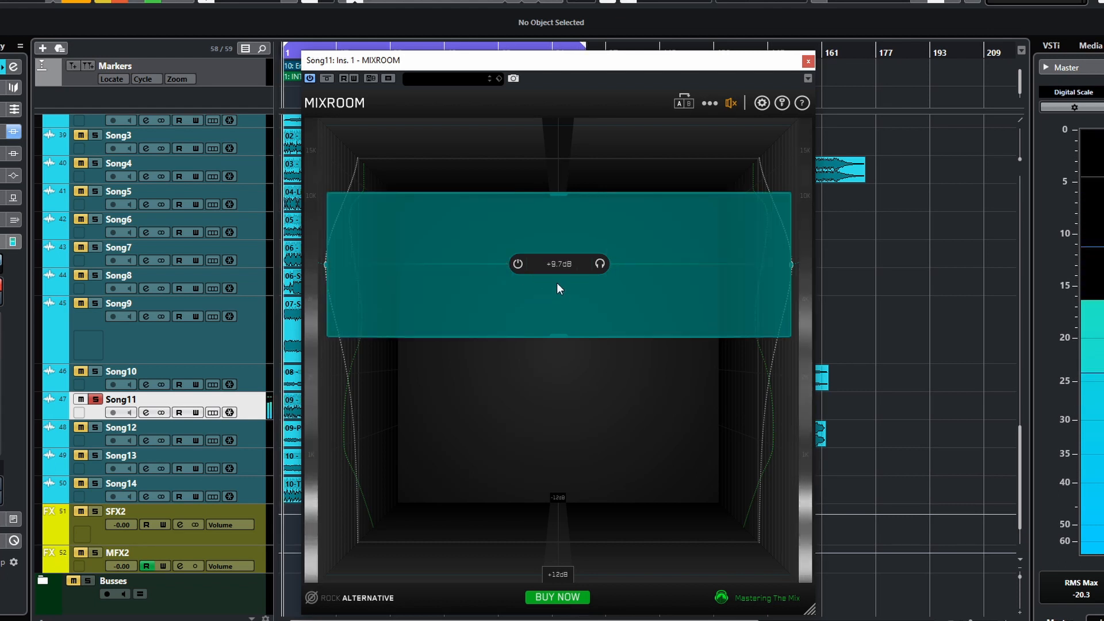
pyautogui.moveTo(563, 271)
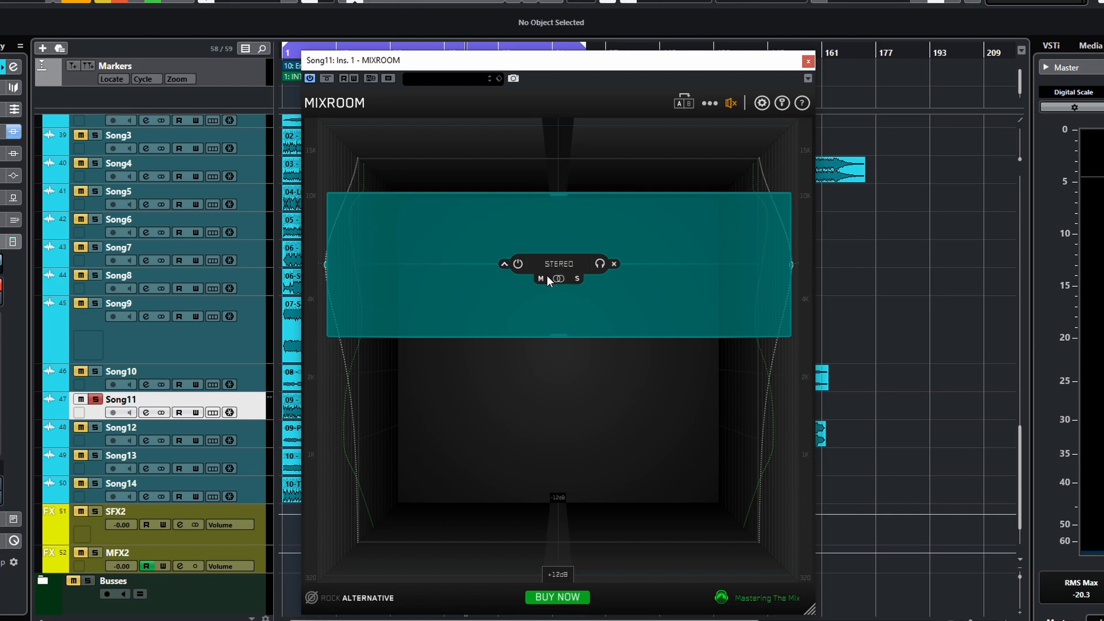
pyautogui.click(541, 279)
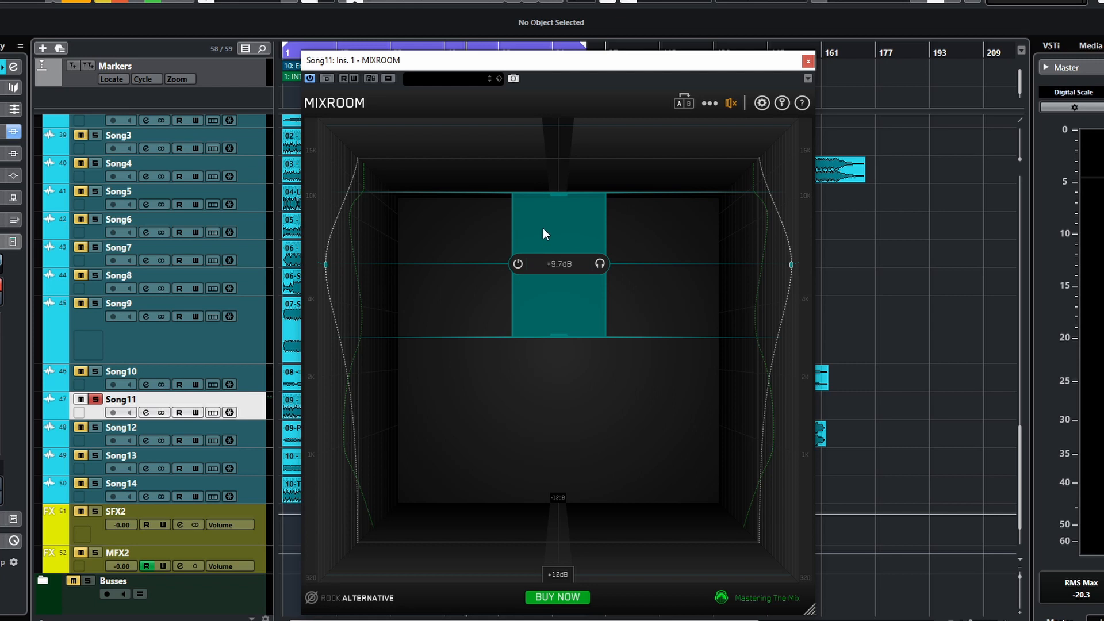
pyautogui.moveTo(581, 275)
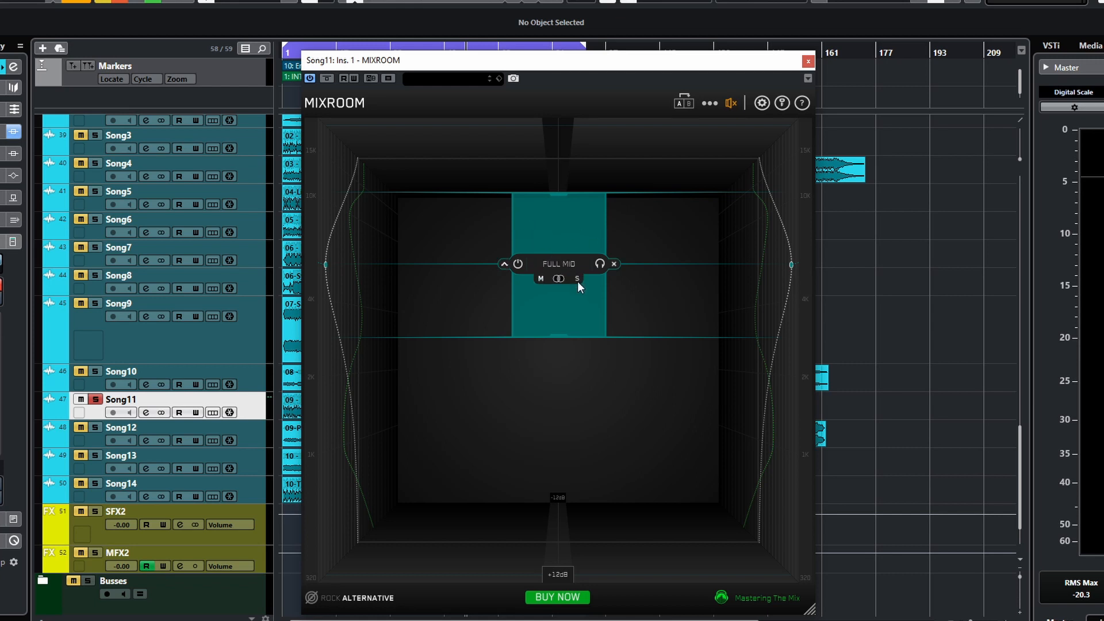
pyautogui.click(577, 278)
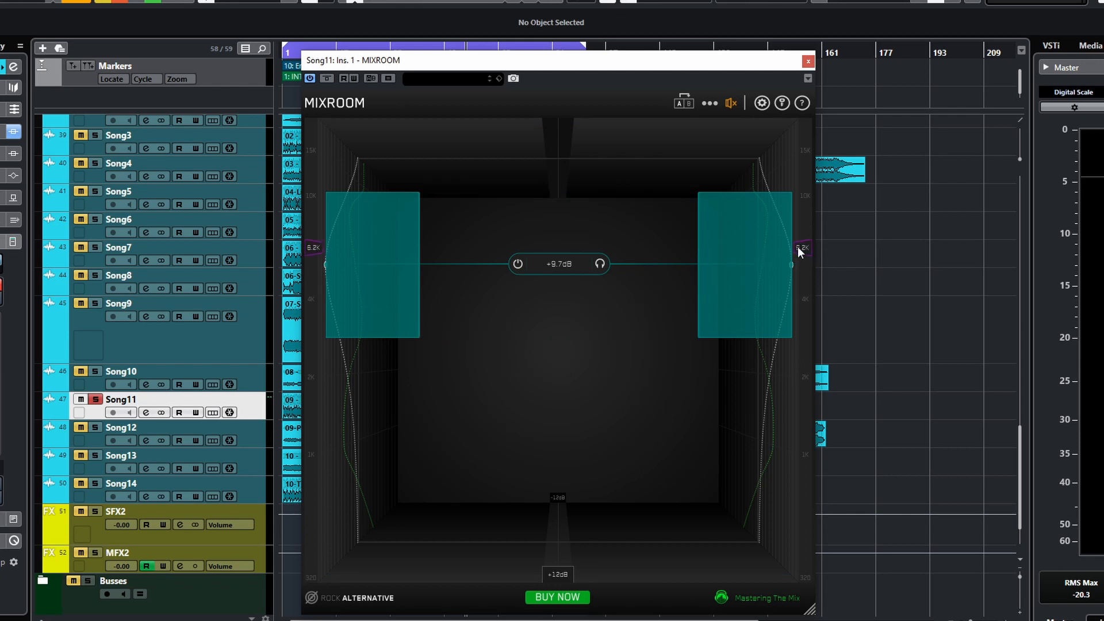
# - Drag the band's mid/side balance to about 100% mid 6% side, then reset it to stereo
pyautogui.moveTo(560, 276)
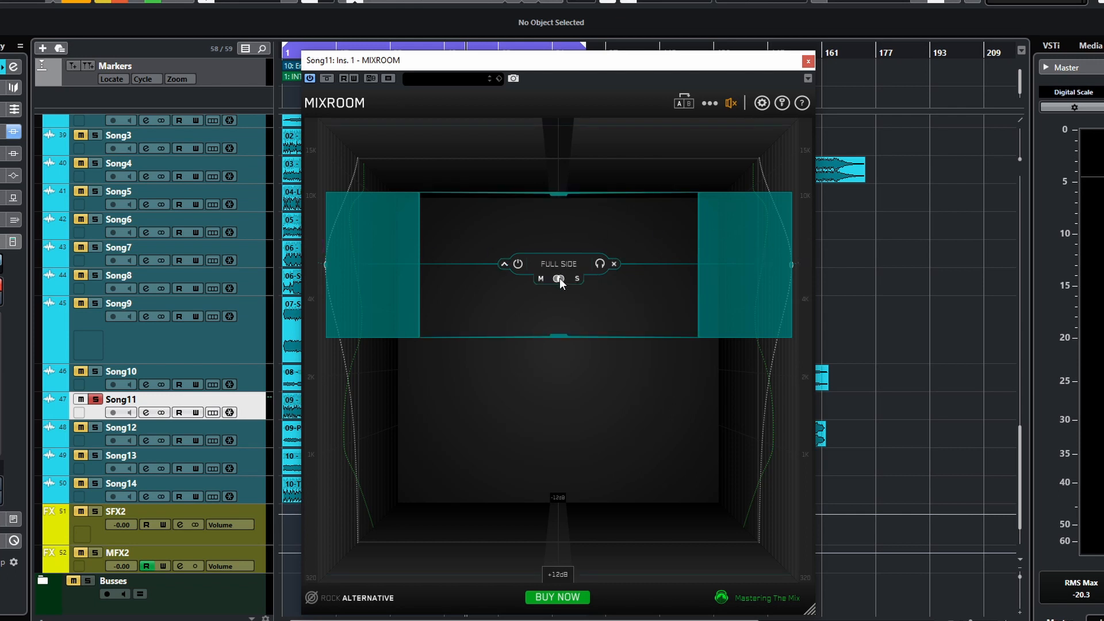
pyautogui.moveTo(558, 277)
pyautogui.mouseDown()
pyautogui.moveTo(464, 276)
pyautogui.moveTo(564, 295)
pyautogui.mouseUp()
pyautogui.moveTo(587, 309); pyautogui.dragTo(522, 309)
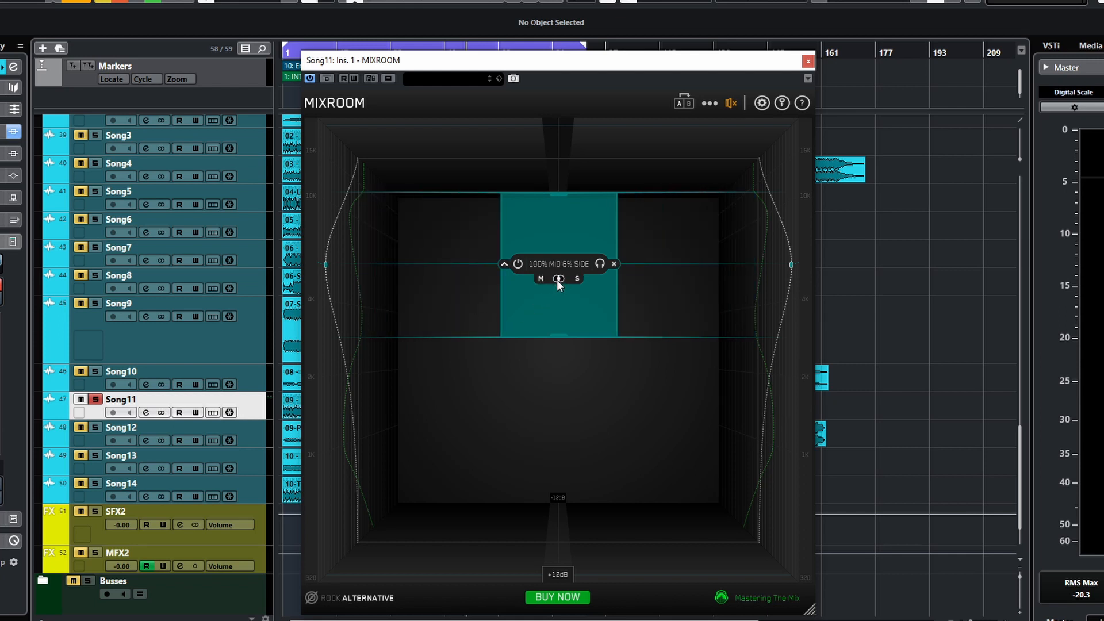
pyautogui.click(557, 279)
pyautogui.moveTo(553, 277)
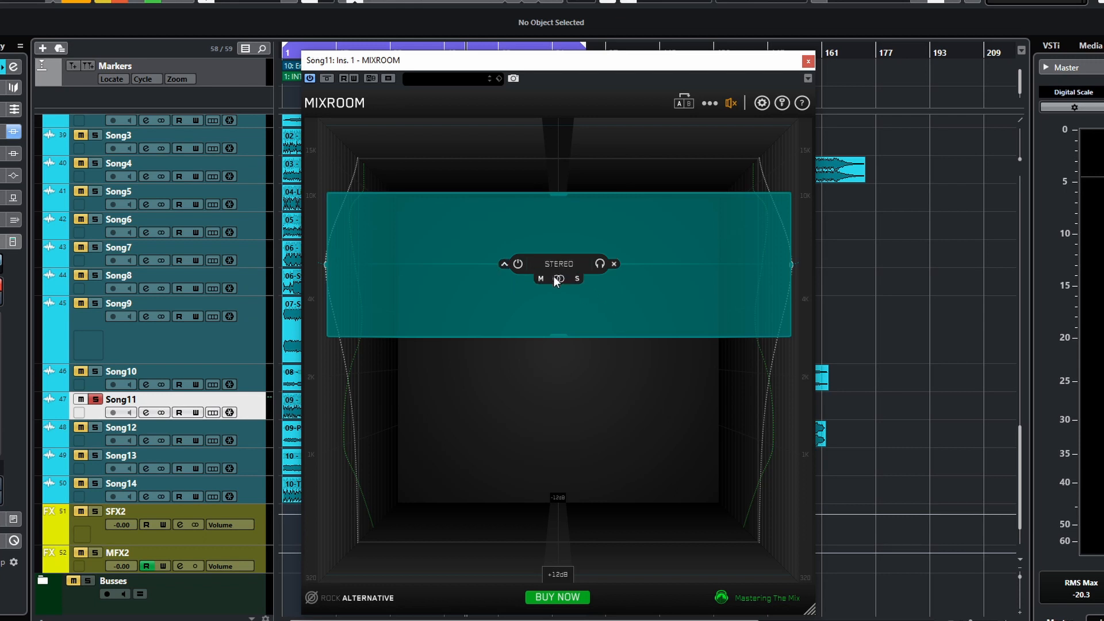
# - Delete all EQ bands and close the plugin window
pyautogui.click(708, 104)
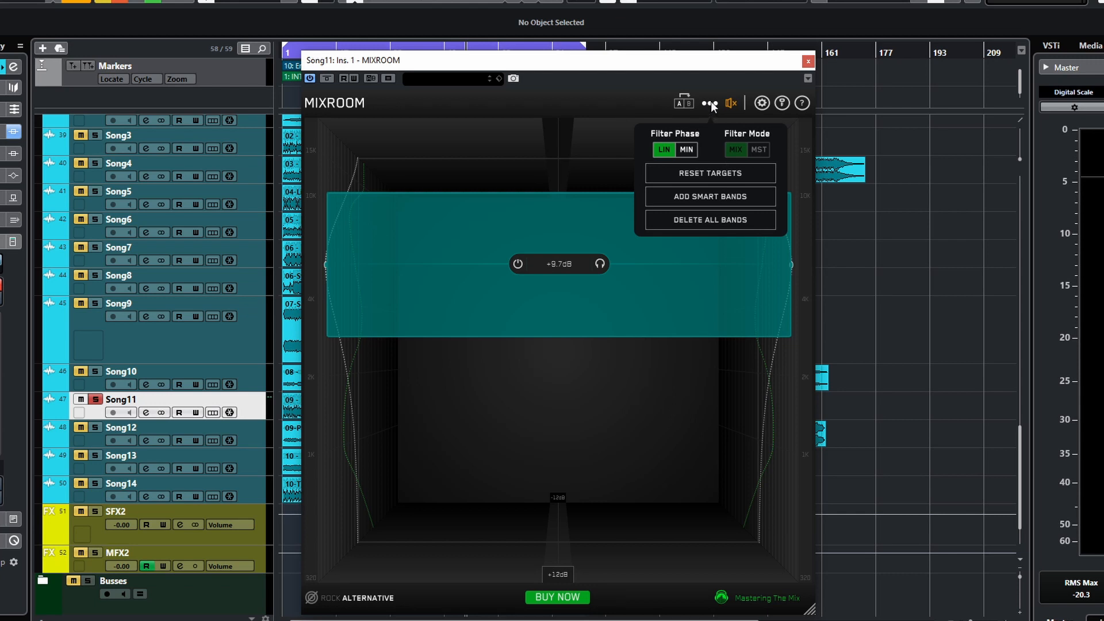
pyautogui.click(705, 216)
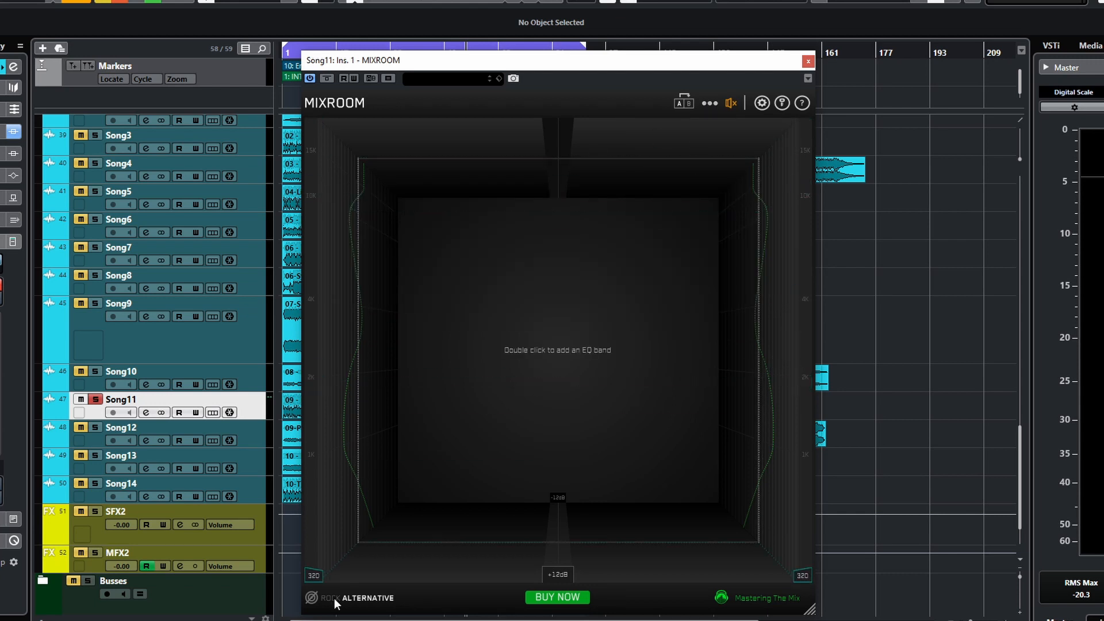
pyautogui.click(808, 62)
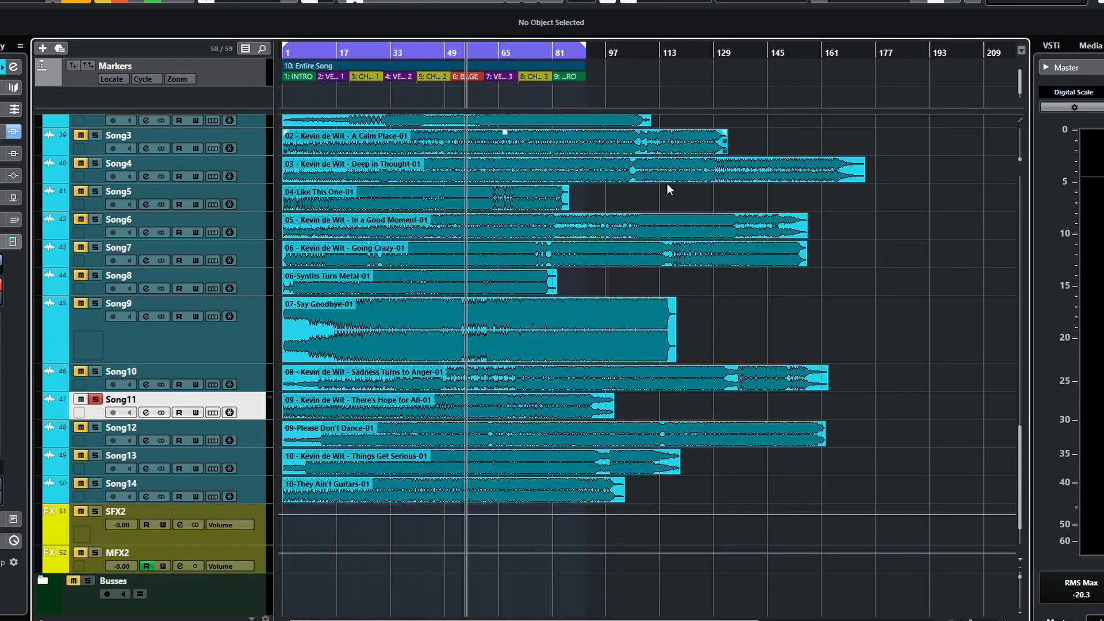
# - Open the MIXROOM plugin on the Song7 track and reposition its window
pyautogui.click(95, 399)
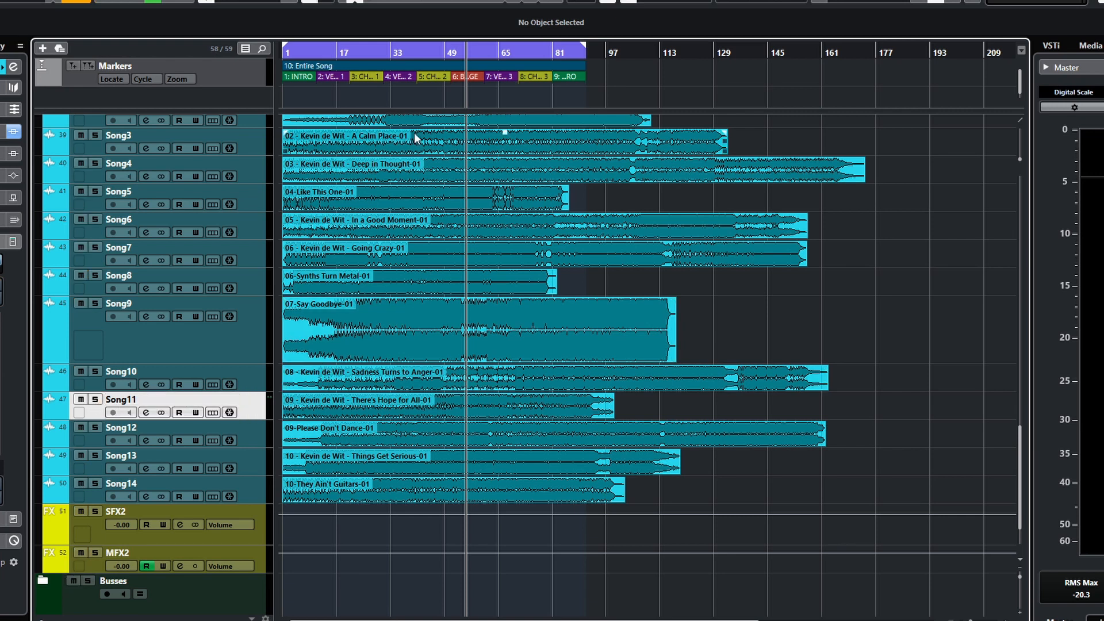
pyautogui.scroll(5, 468, 378)
pyautogui.scroll(-2, 468, 377)
pyautogui.scroll(-2, 468, 378)
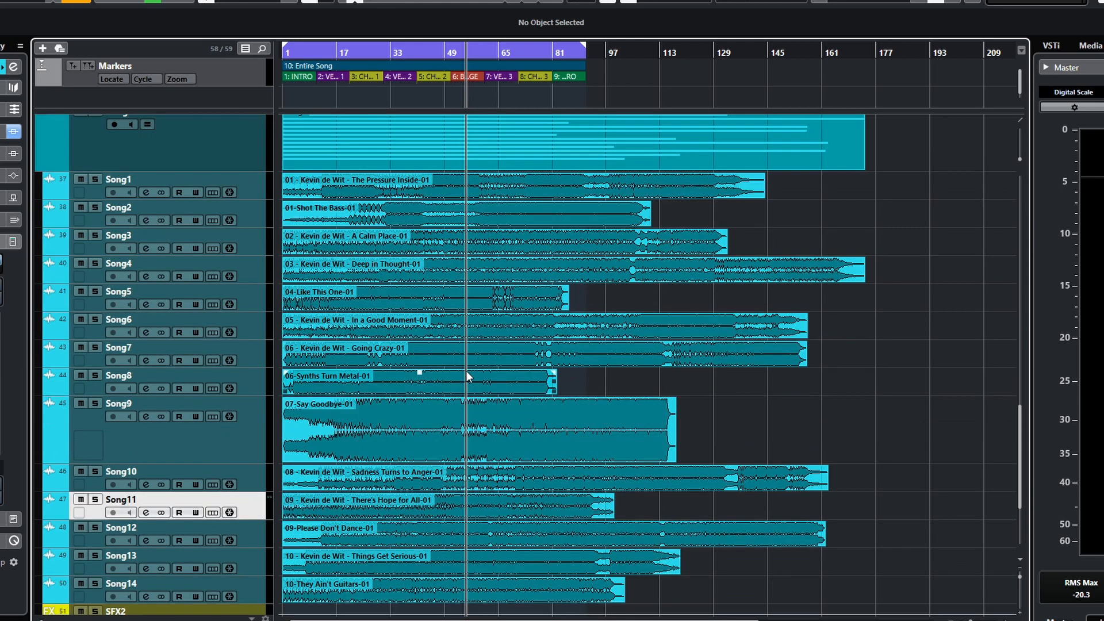
pyautogui.click(466, 360)
pyautogui.moveTo(764, 86); pyautogui.dragTo(613, 105)
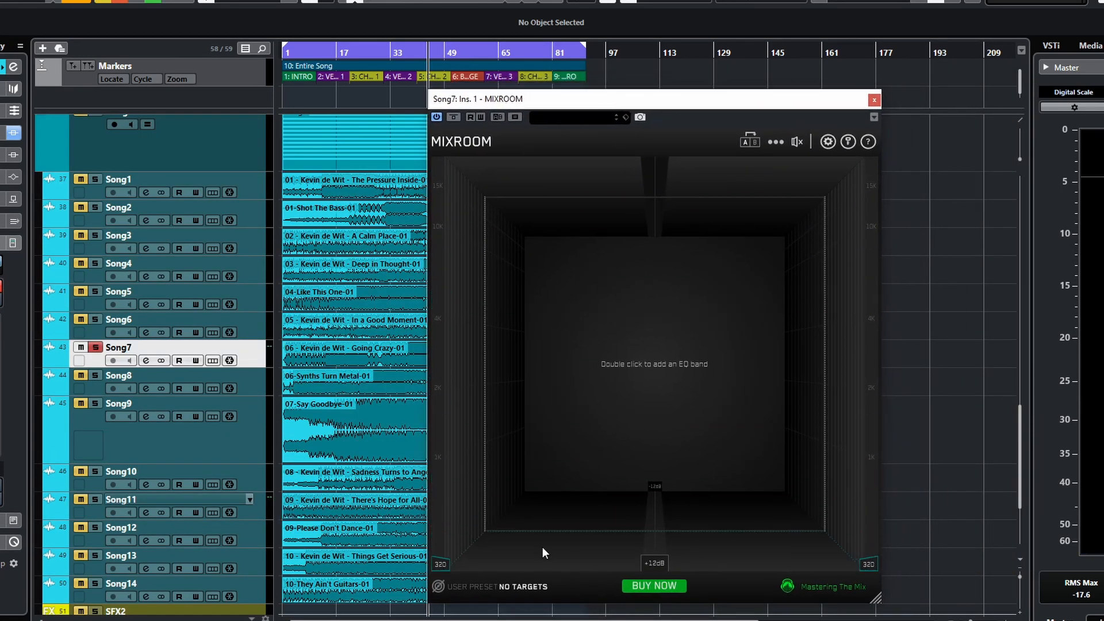
# - Load the Rock Hard mix/master preset as the target
pyautogui.click(510, 585)
pyautogui.moveTo(516, 540)
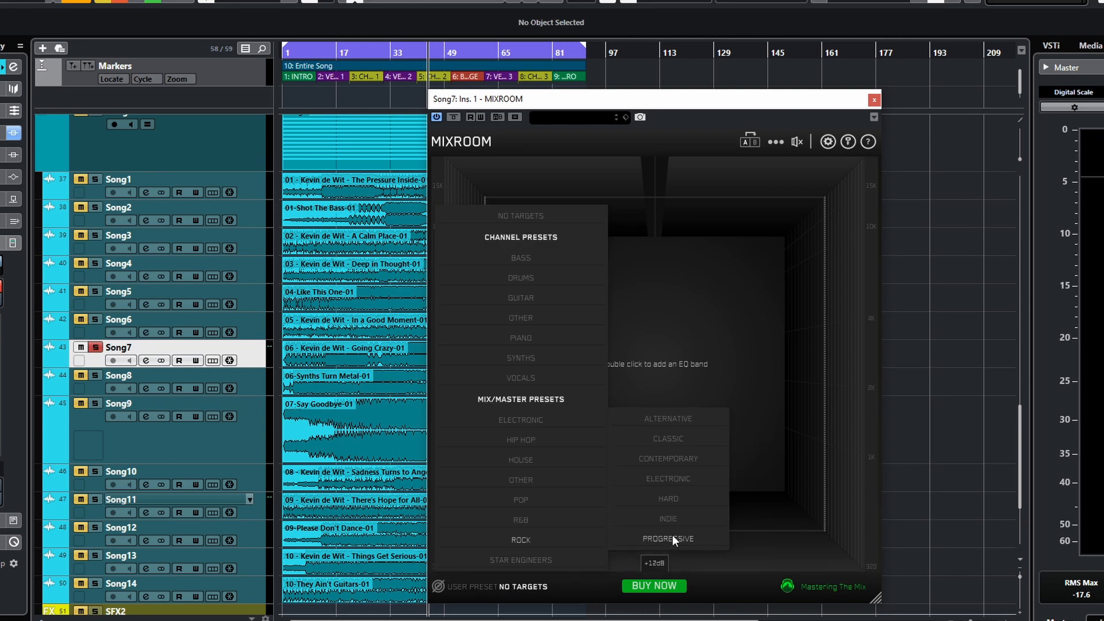
pyautogui.click(673, 499)
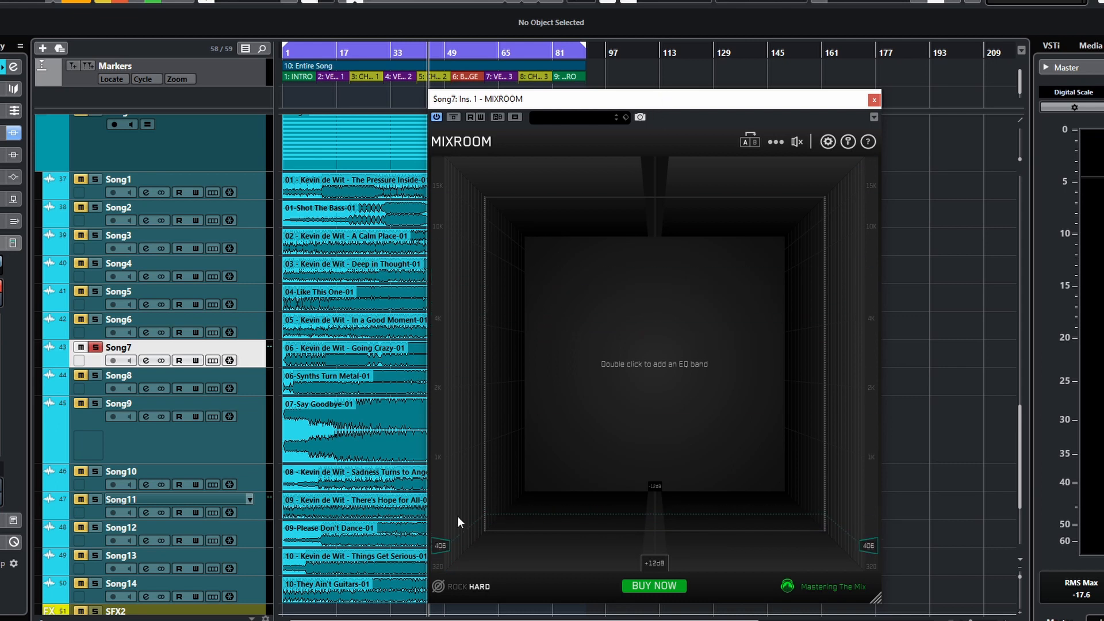
# - Switch the target to the Other Metal mix/master preset
pyautogui.click(477, 587)
pyautogui.moveTo(526, 562)
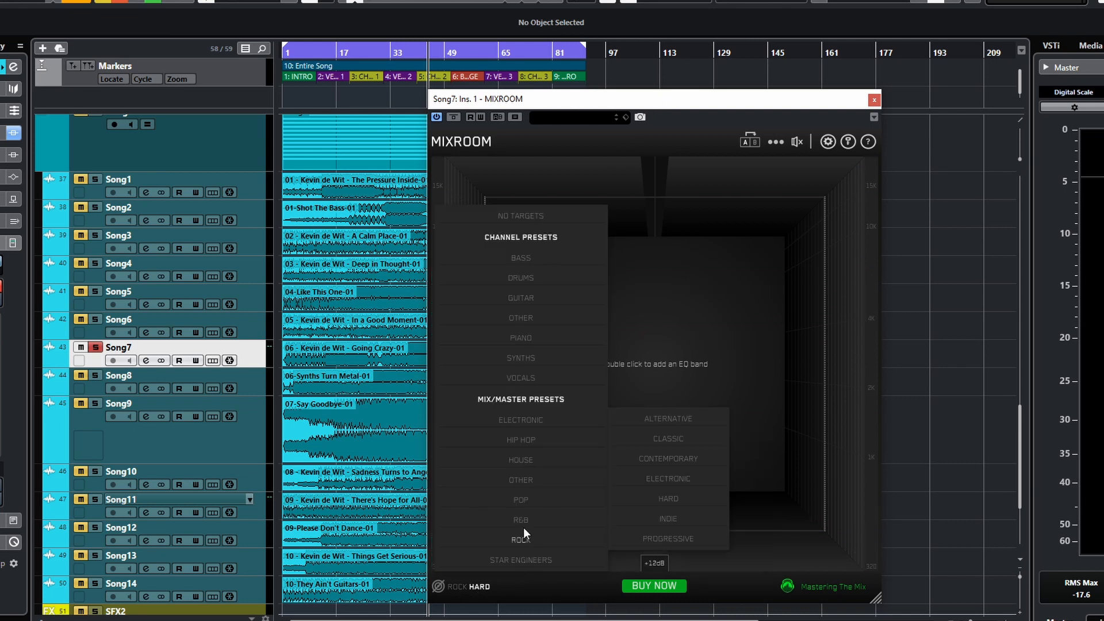
pyautogui.moveTo(526, 484)
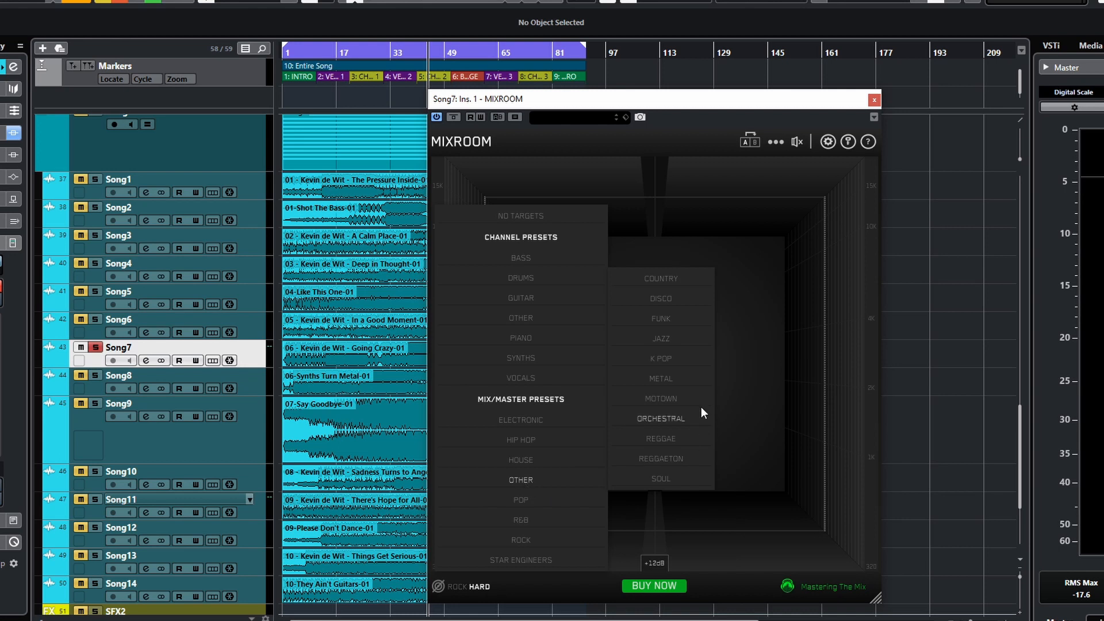
pyautogui.click(667, 382)
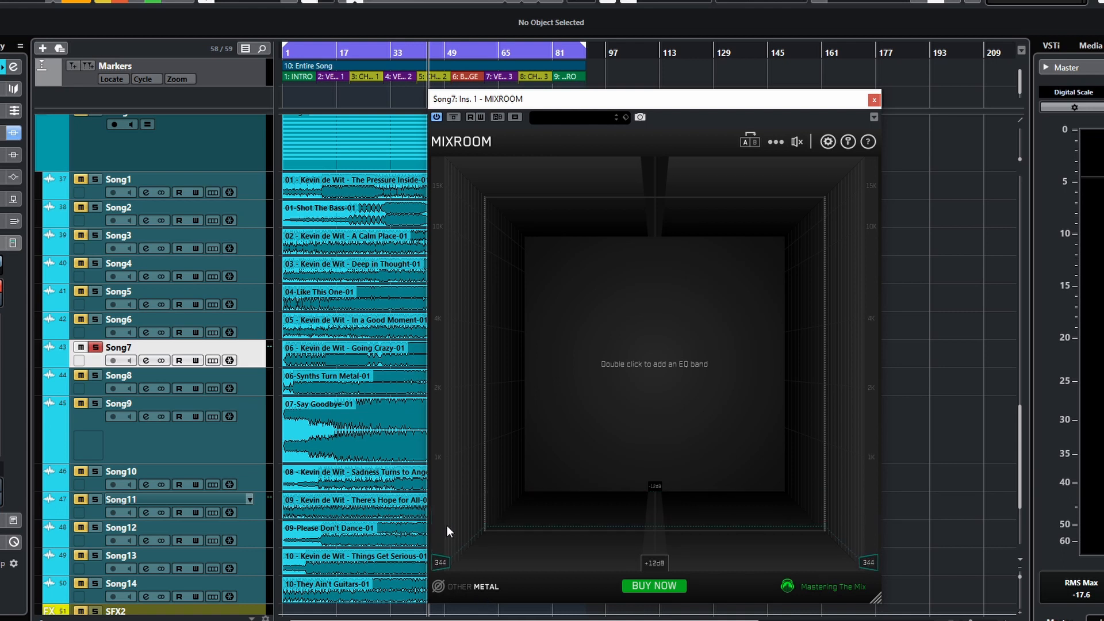
# - Start playback and add smart bands to the EQ
pyautogui.press('space')
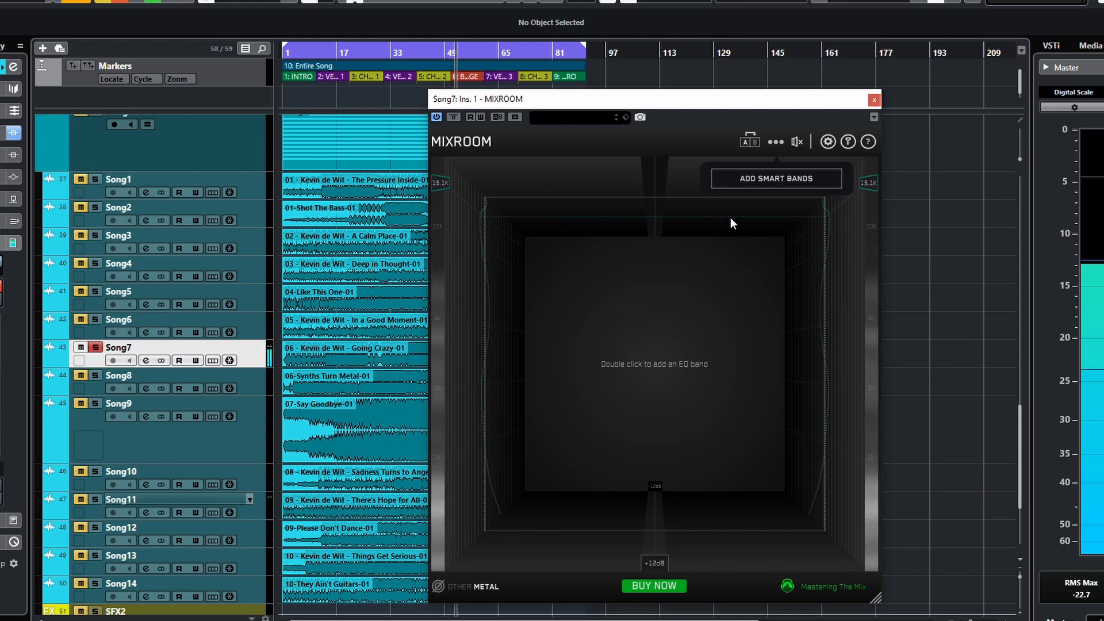
pyautogui.click(778, 180)
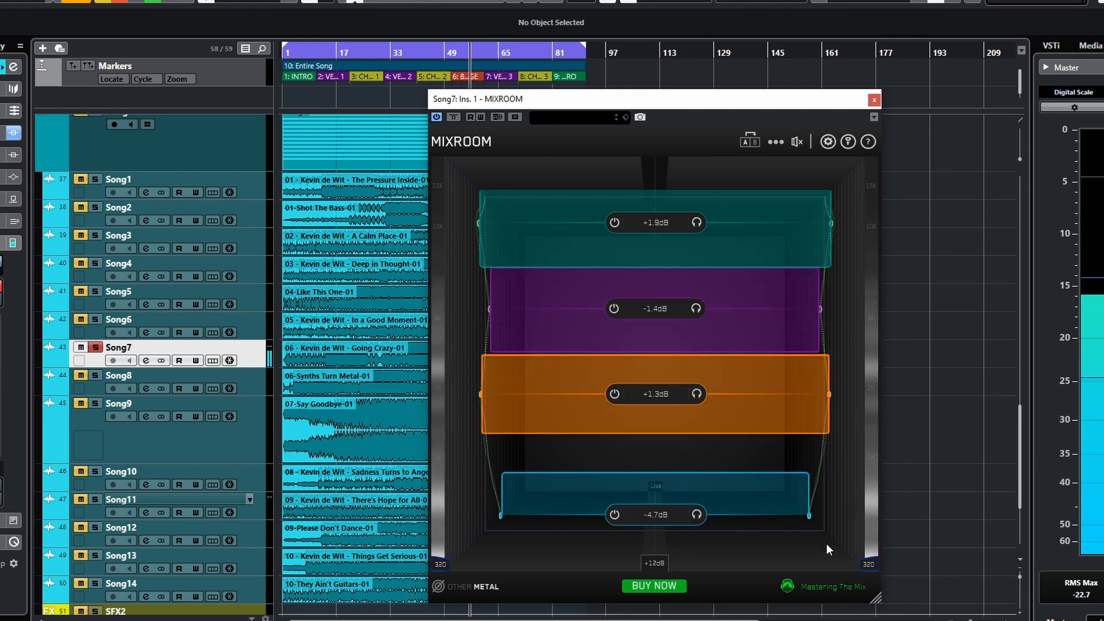
# - Set the output gain to about 1.1 dB and toggle the EQ bypass on and off several times
pyautogui.click(798, 142)
pyautogui.moveTo(782, 180); pyautogui.dragTo(787, 182)
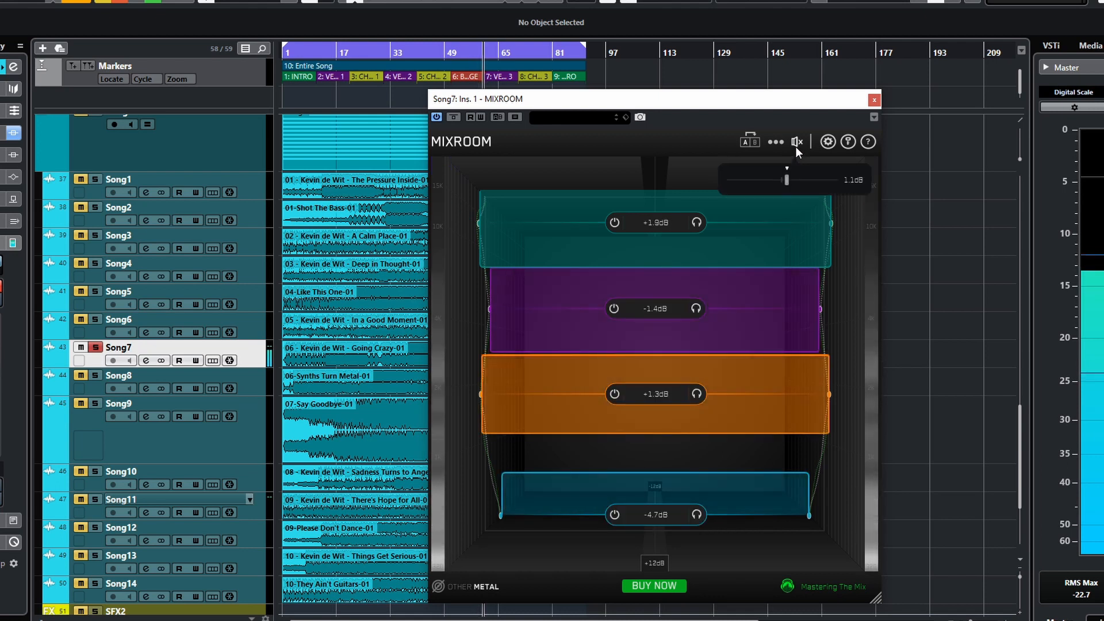
pyautogui.click(797, 143)
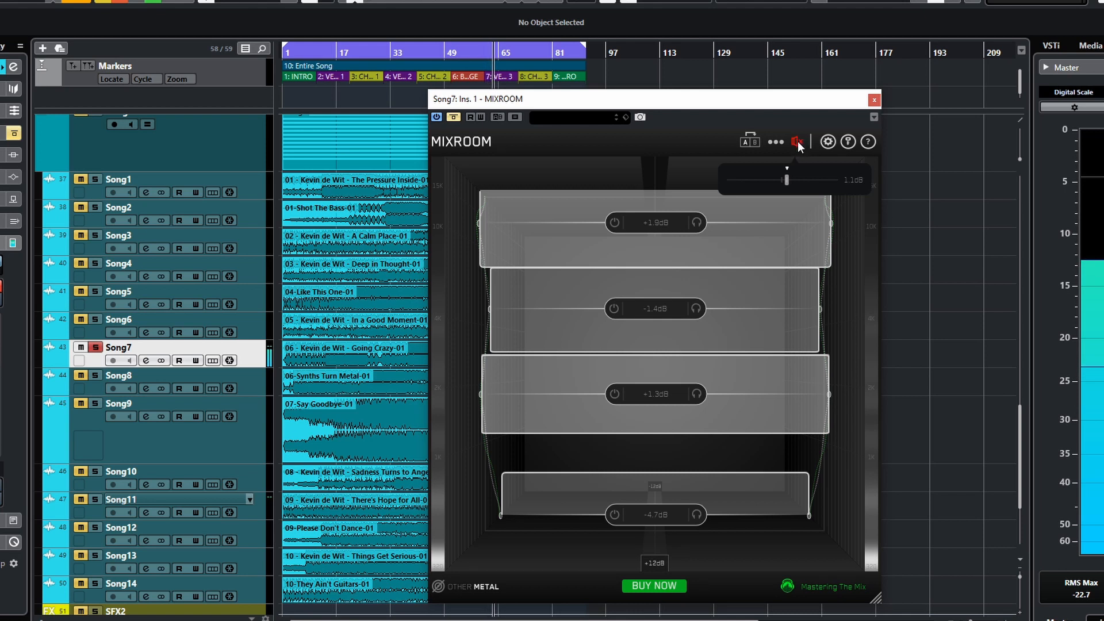
pyautogui.click(798, 143)
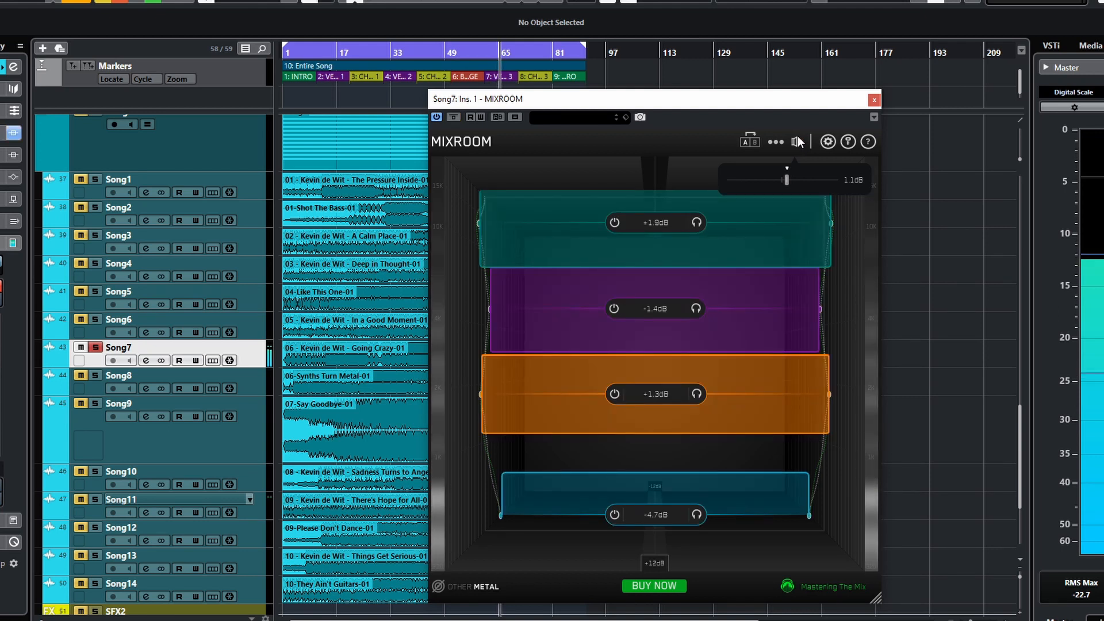
pyautogui.click(799, 143)
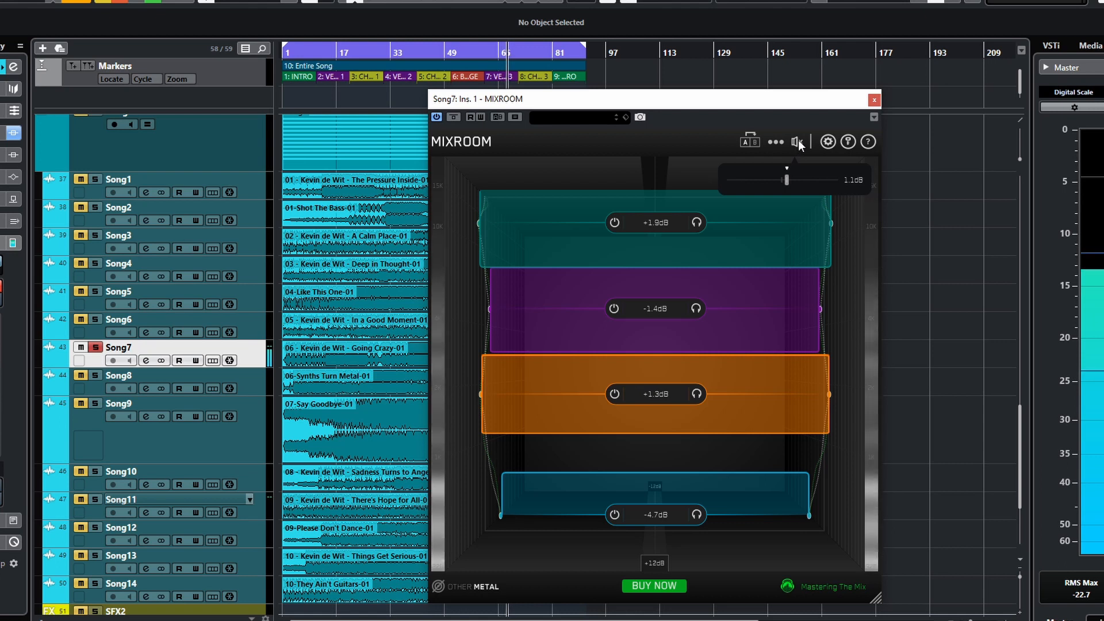
pyautogui.click(798, 142)
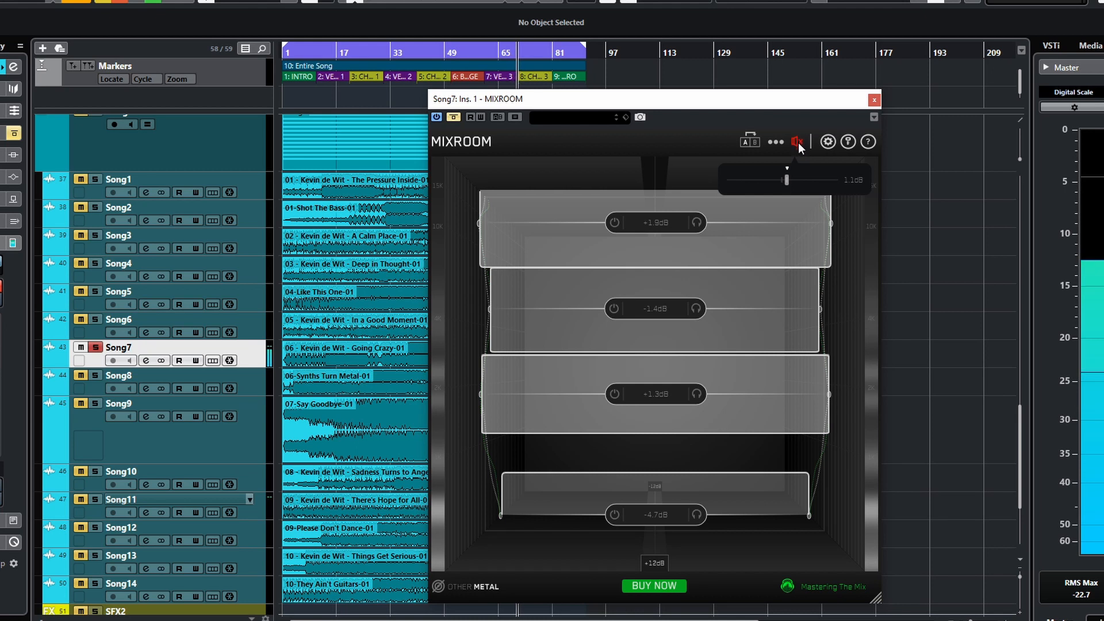
pyautogui.click(798, 143)
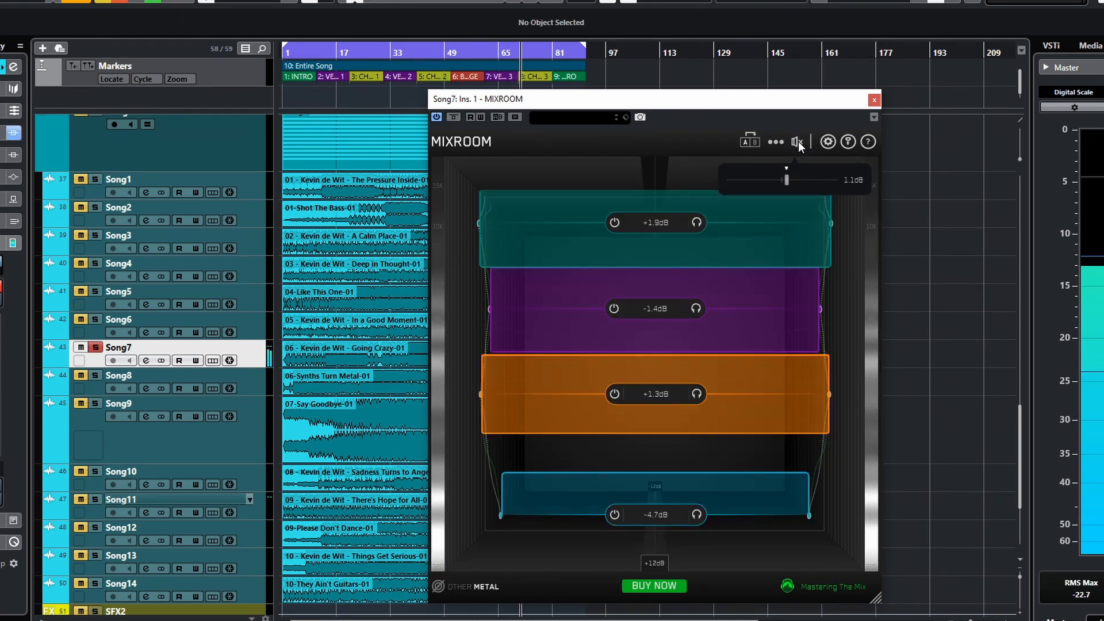
# - Open the options menu, then inspect the individual smart bands one at a time
pyautogui.click(781, 146)
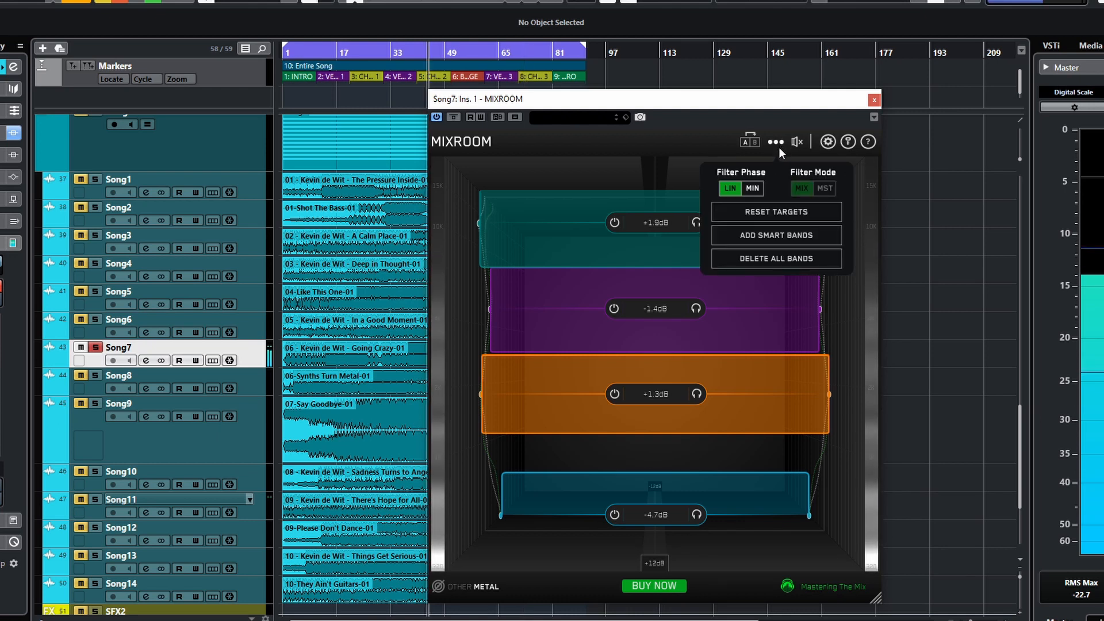
pyautogui.moveTo(794, 150)
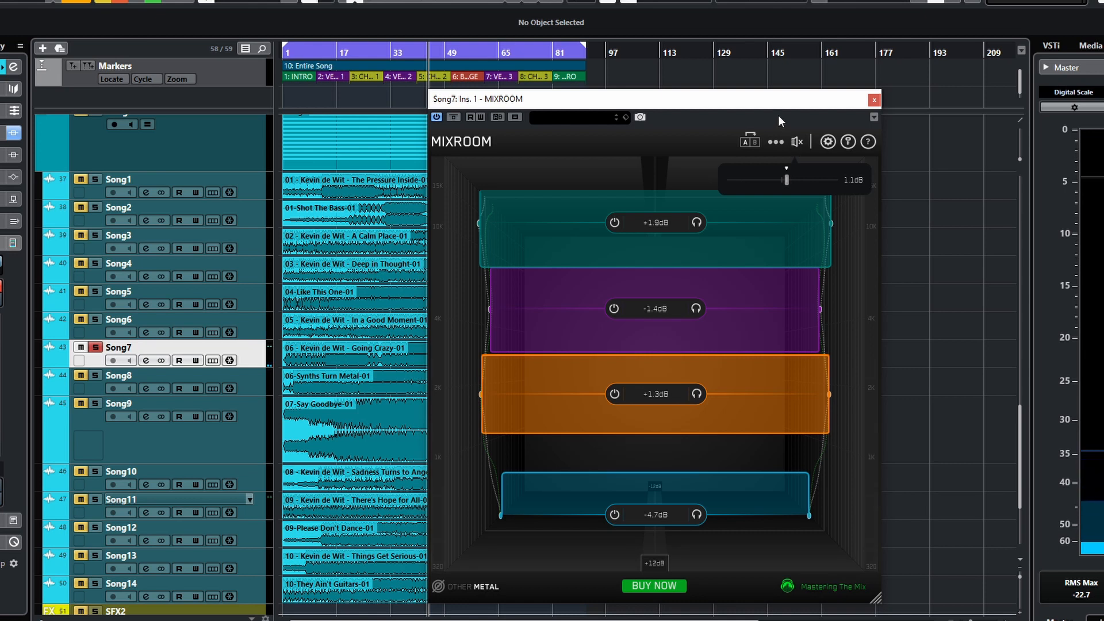
pyautogui.moveTo(671, 232)
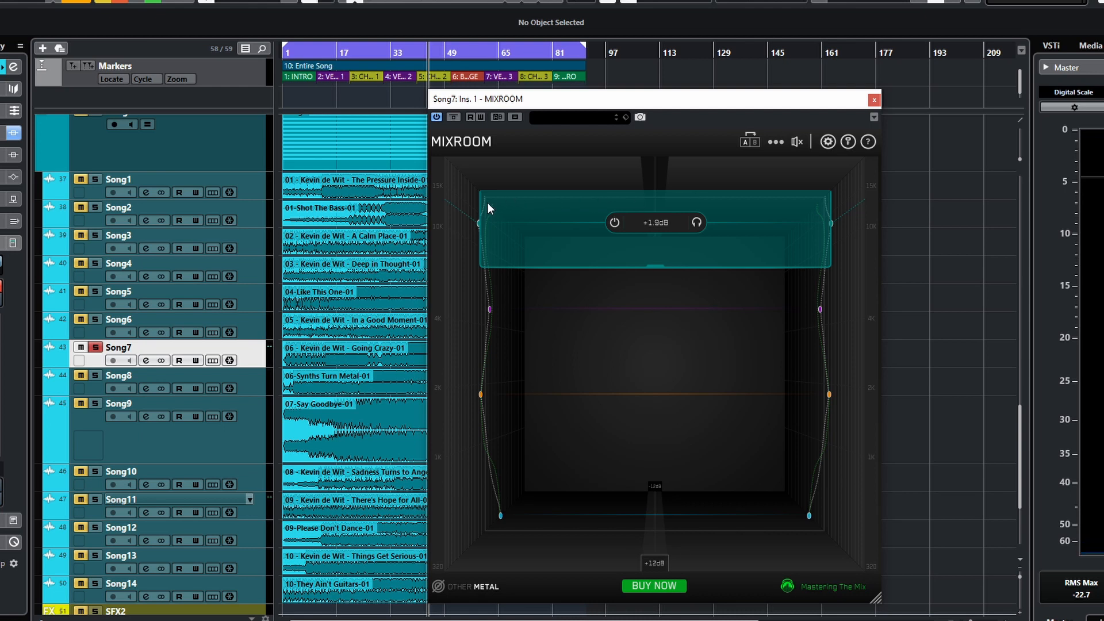
pyautogui.moveTo(618, 225)
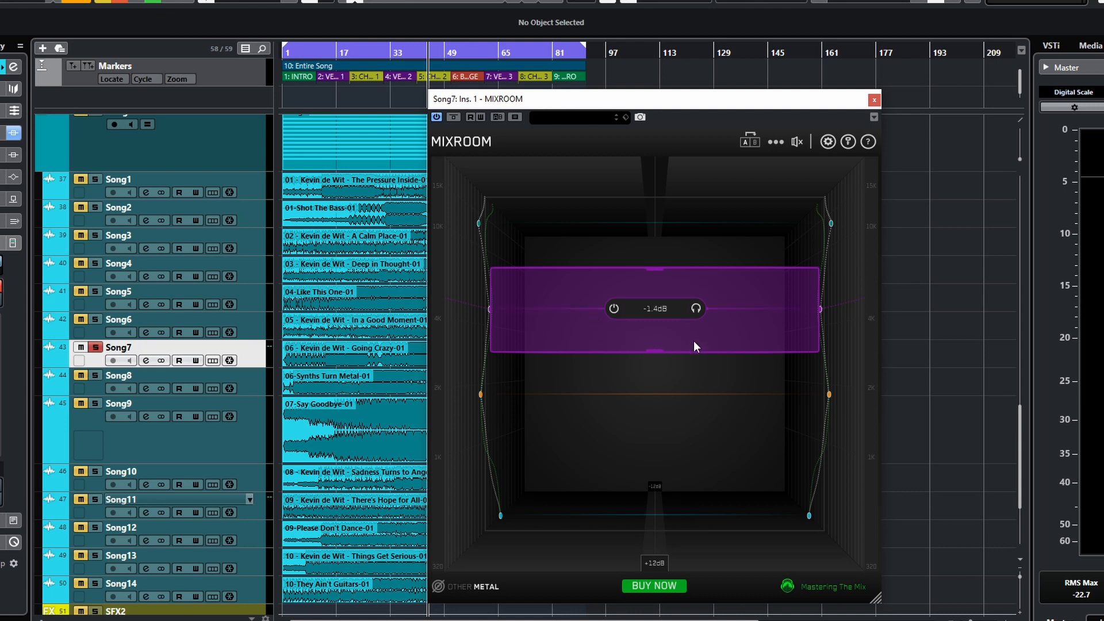
# - Toggle playback and switch the EQ bypass on and off twice to compare the processed sound
pyautogui.moveTo(685, 311)
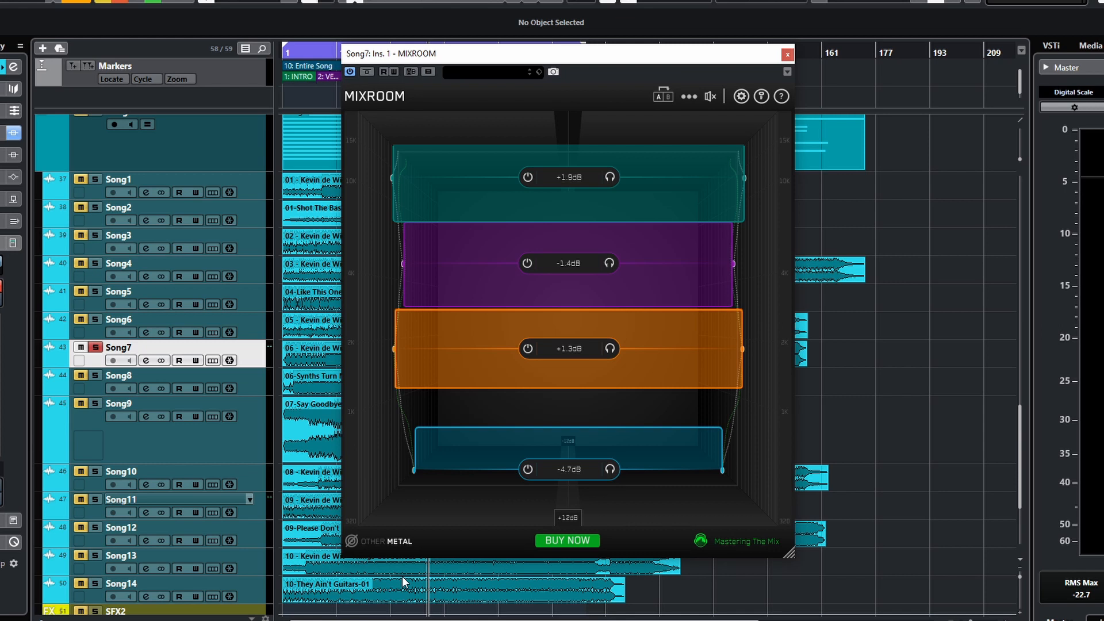
pyautogui.press('space')
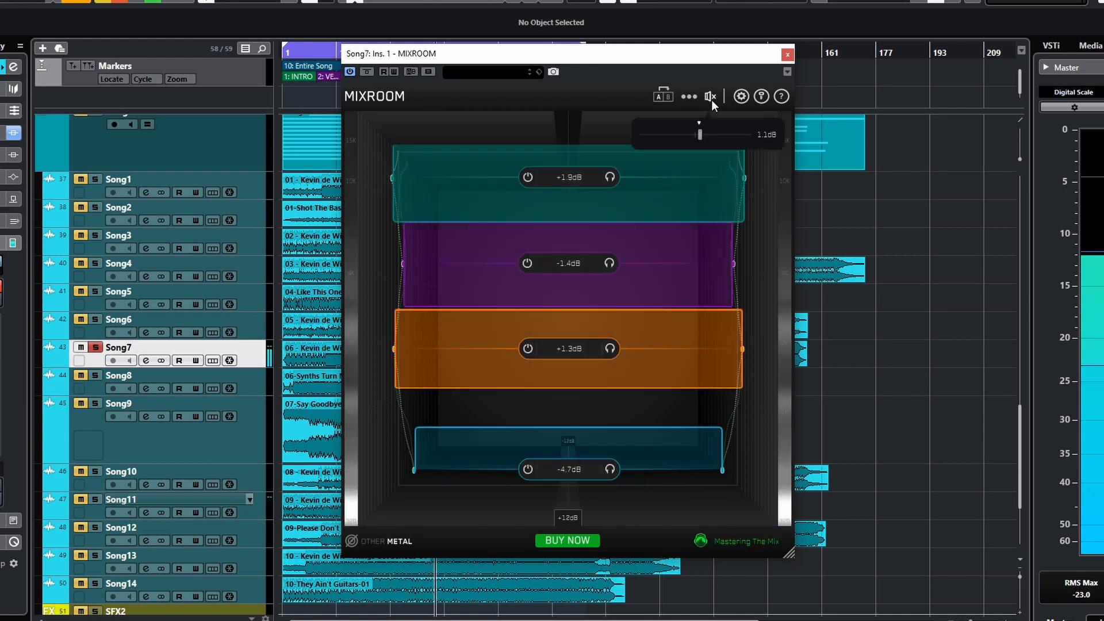
pyautogui.click(710, 96)
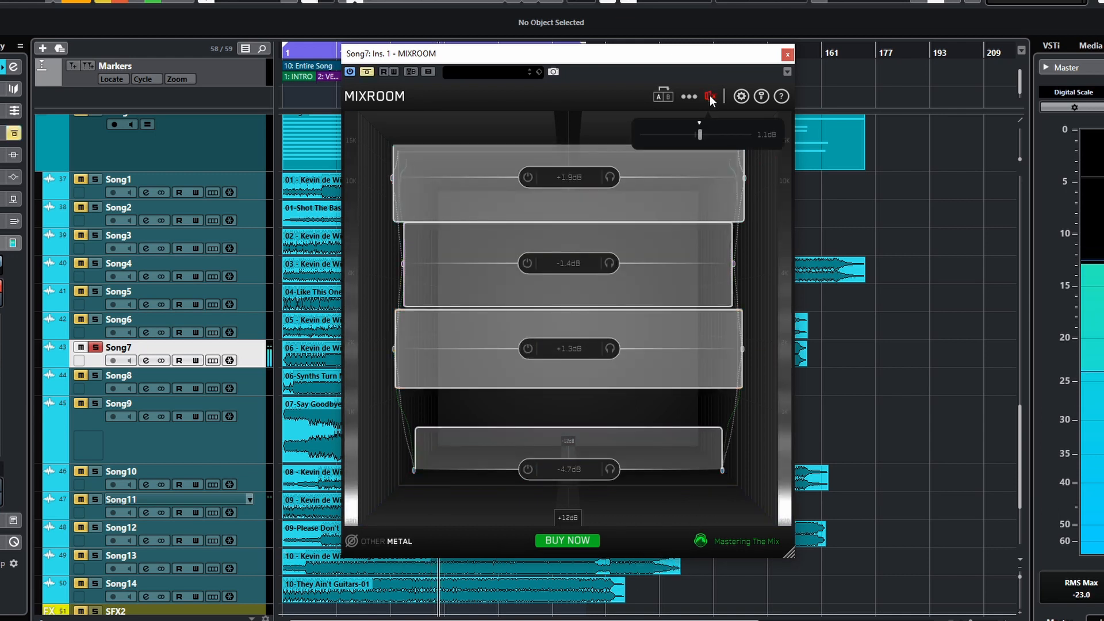
pyautogui.click(710, 96)
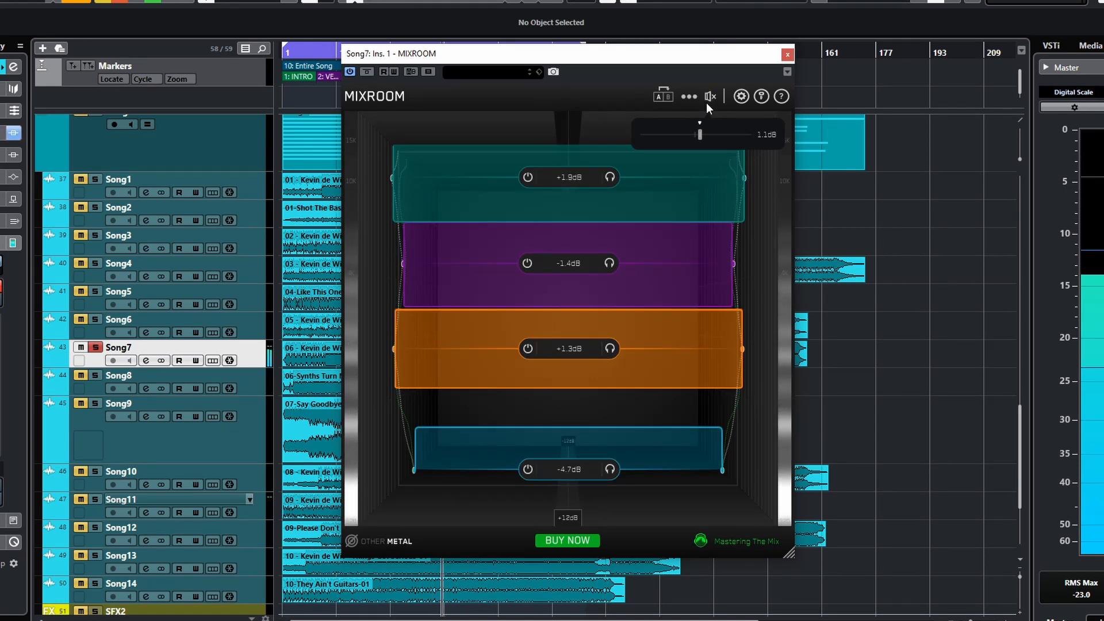
pyautogui.click(708, 96)
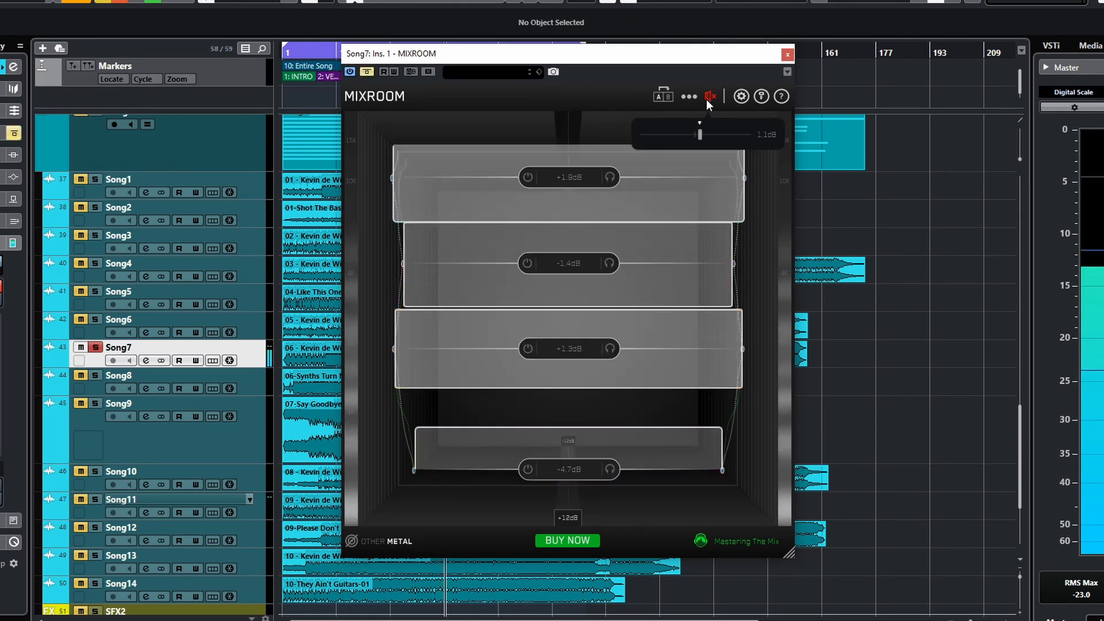
pyautogui.click(709, 96)
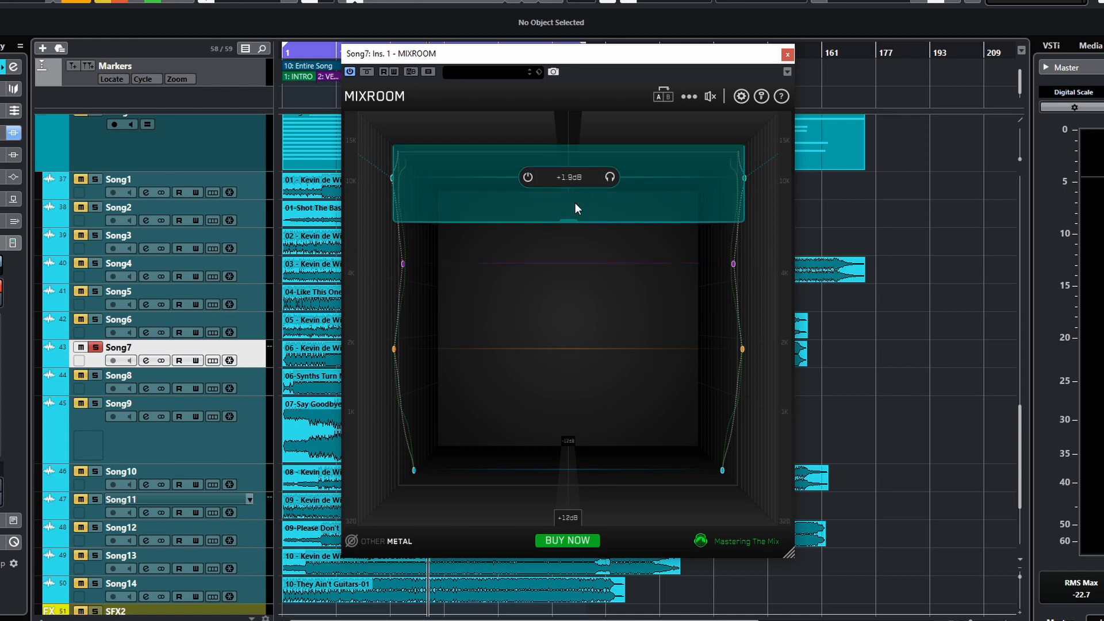
# - Reposition the MIXROOM window and toggle the EQ bypass on and off once more
pyautogui.moveTo(610, 183)
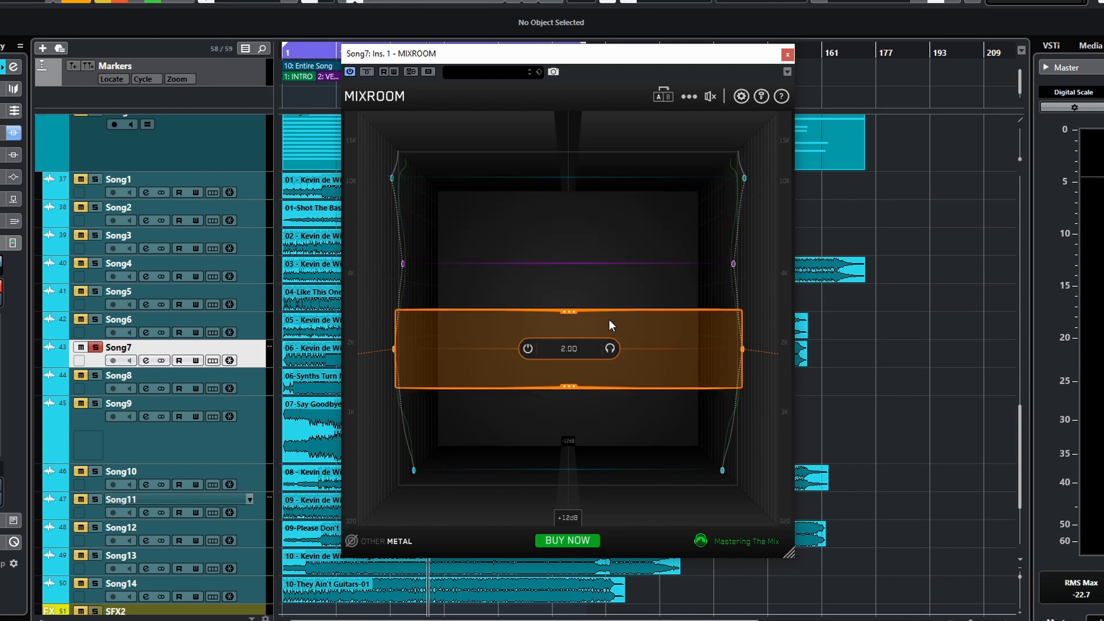
pyautogui.moveTo(644, 53); pyautogui.dragTo(614, 70)
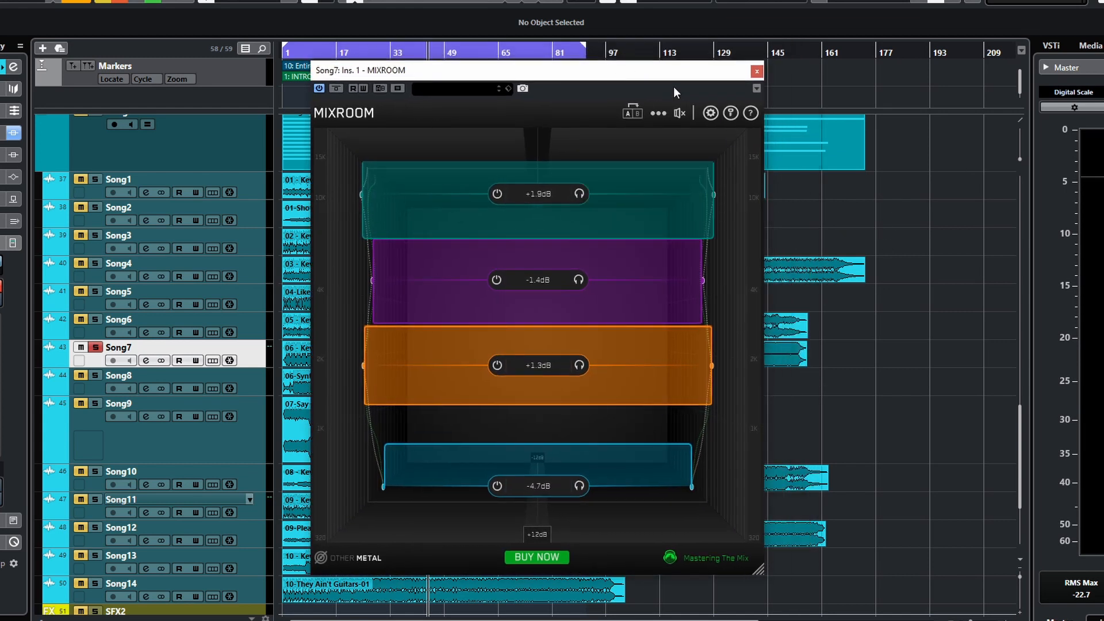
pyautogui.moveTo(666, 75); pyautogui.dragTo(691, 72)
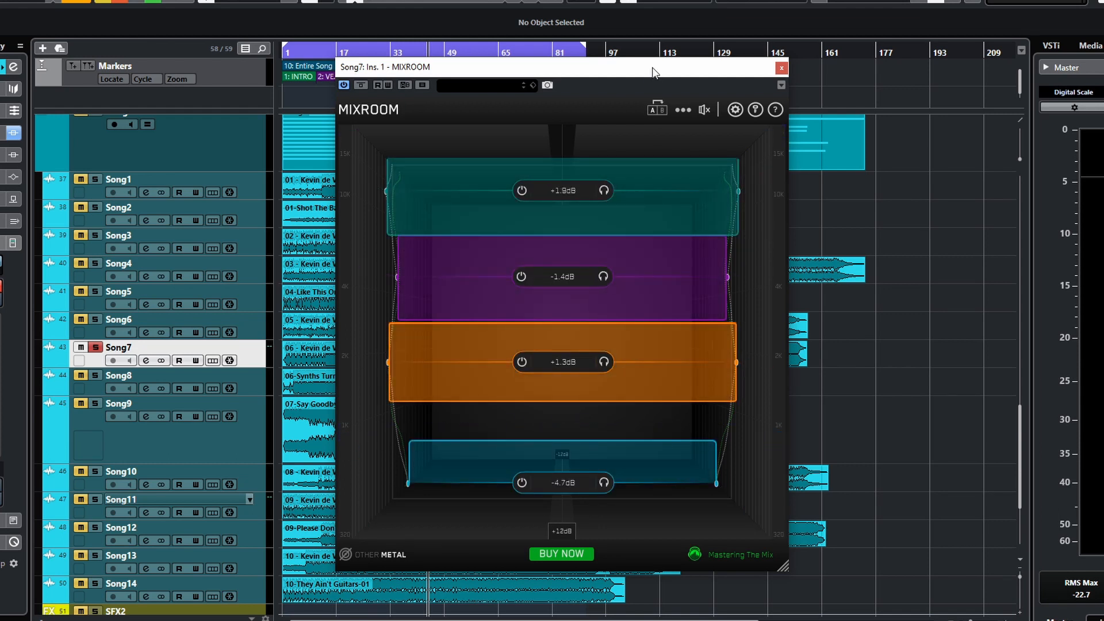
pyautogui.moveTo(623, 71); pyautogui.dragTo(582, 76)
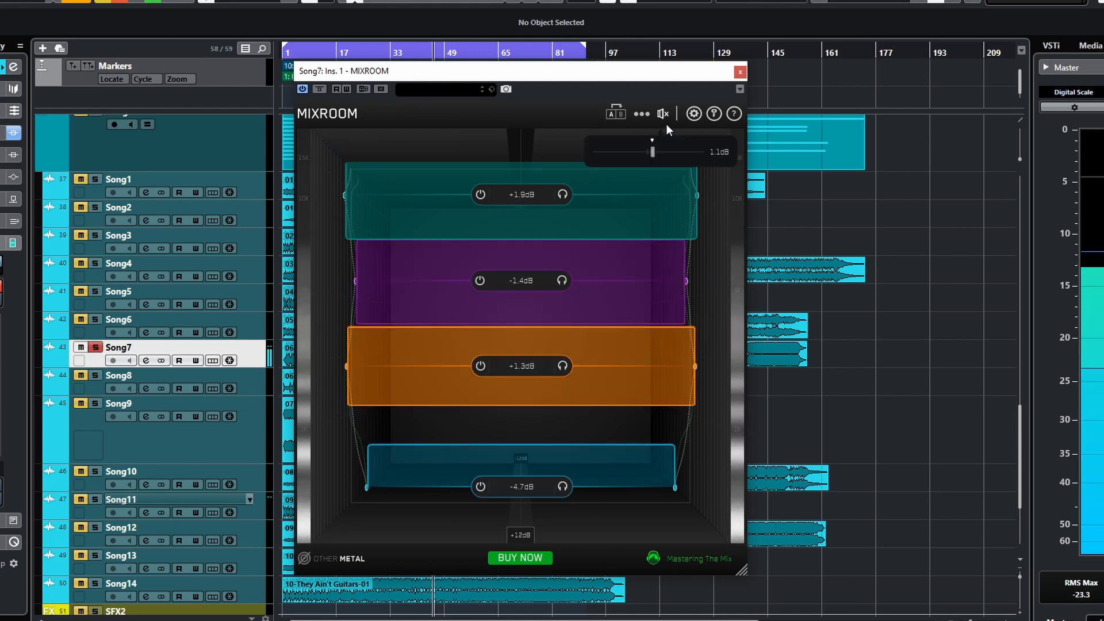
pyautogui.click(665, 115)
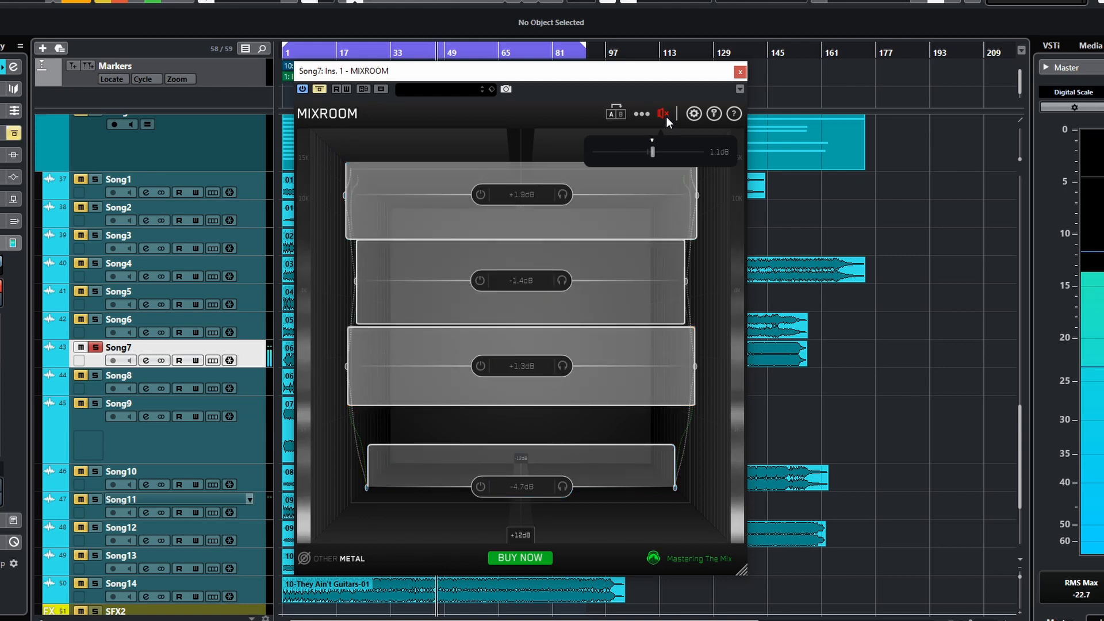
pyautogui.click(665, 115)
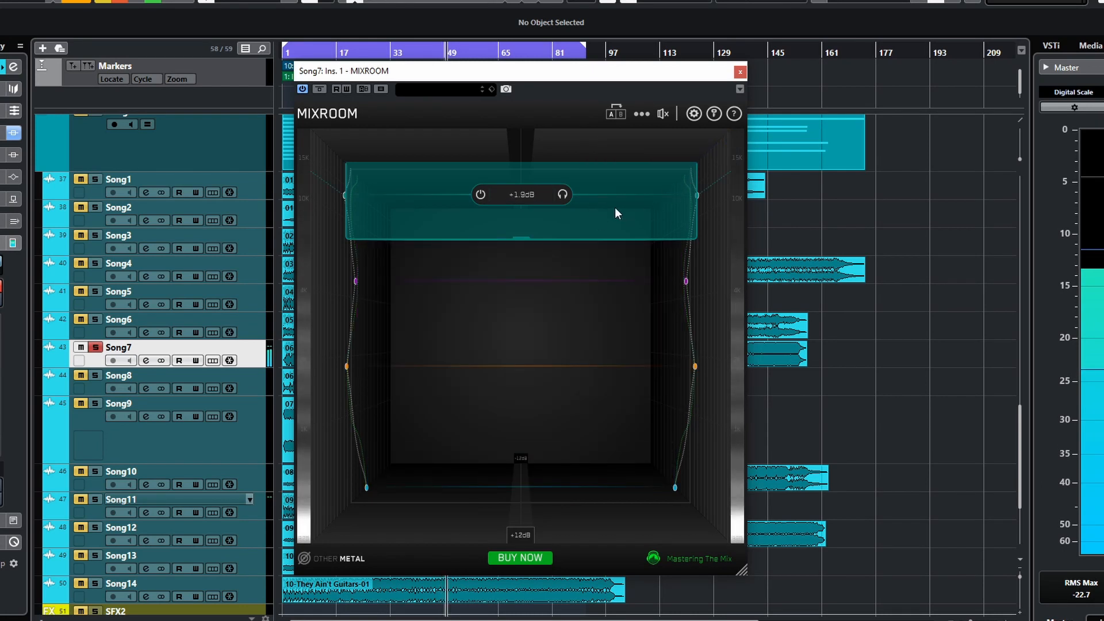
# - Nudge the high band's and the upper-mid band's settings, then shift the upper-mid band slightly
pyautogui.scroll(5, 595, 205)
pyautogui.scroll(2, 594, 203)
pyautogui.scroll(-4, 593, 205)
pyautogui.scroll(-2, 593, 202)
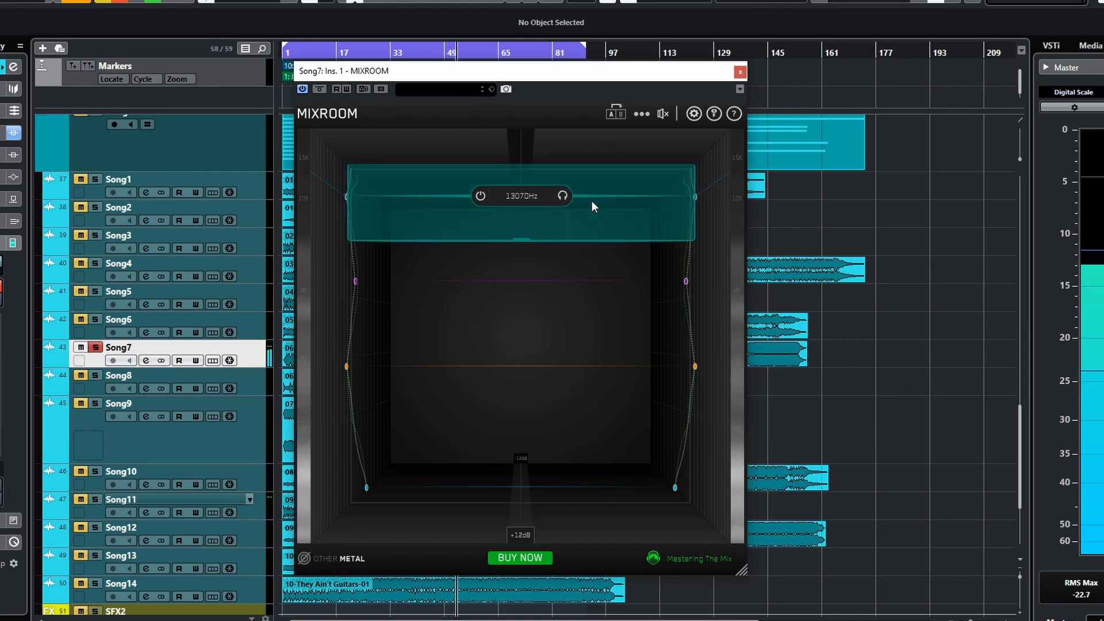
pyautogui.scroll(4, 595, 295)
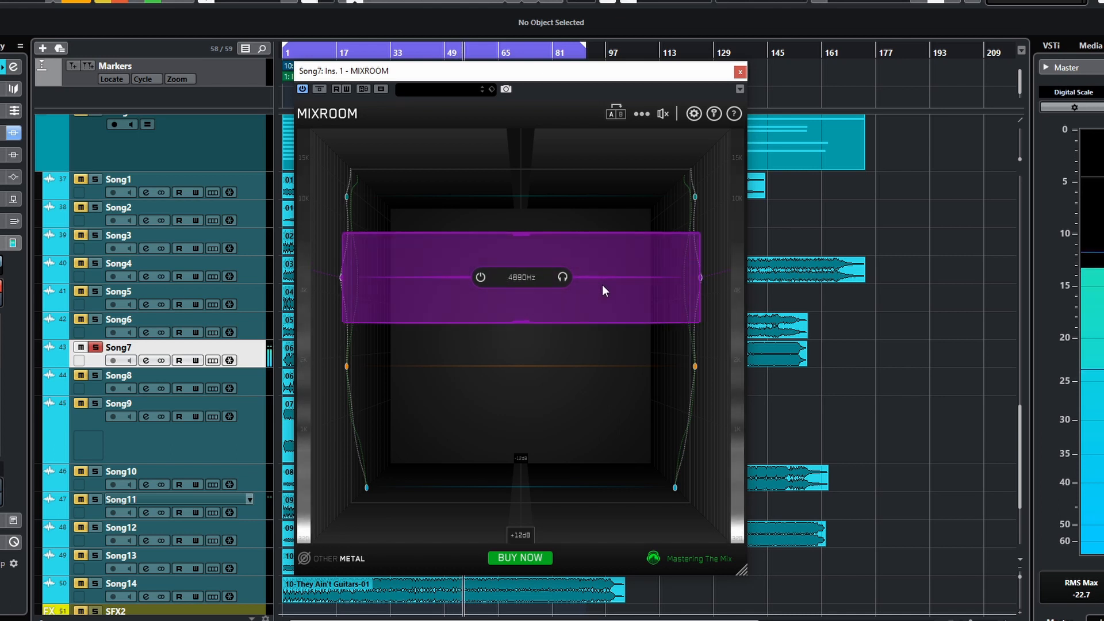
pyautogui.scroll(-3, 605, 281)
pyautogui.scroll(-2, 615, 289)
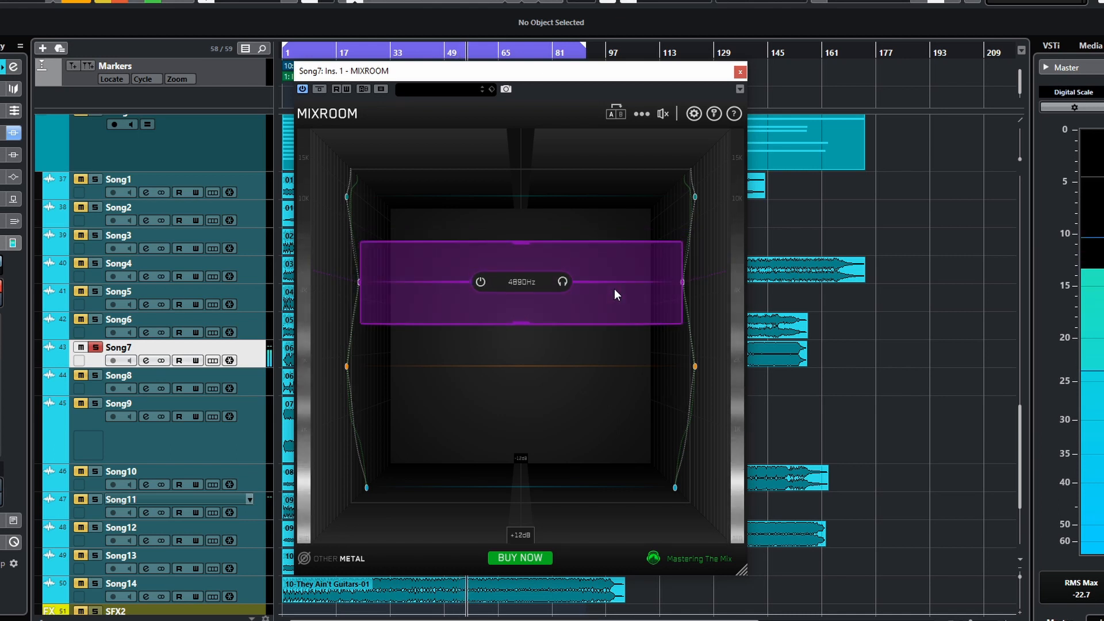
pyautogui.moveTo(601, 284); pyautogui.dragTo(601, 275)
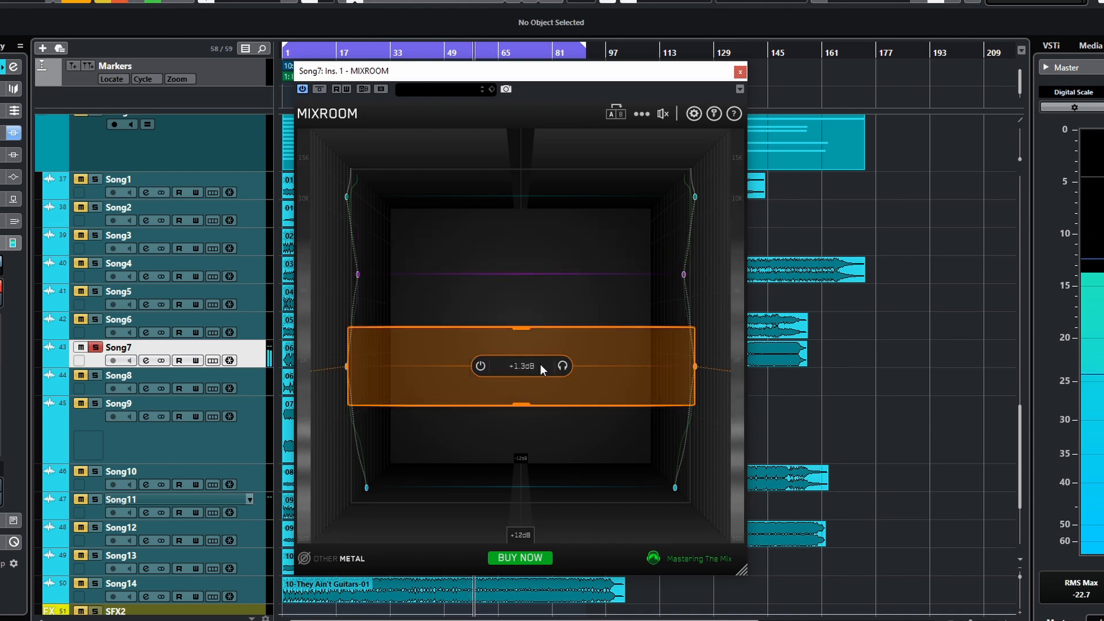
# - Adjust the orange mid band's gain to +0.7 dB
pyautogui.scroll(2, 595, 378)
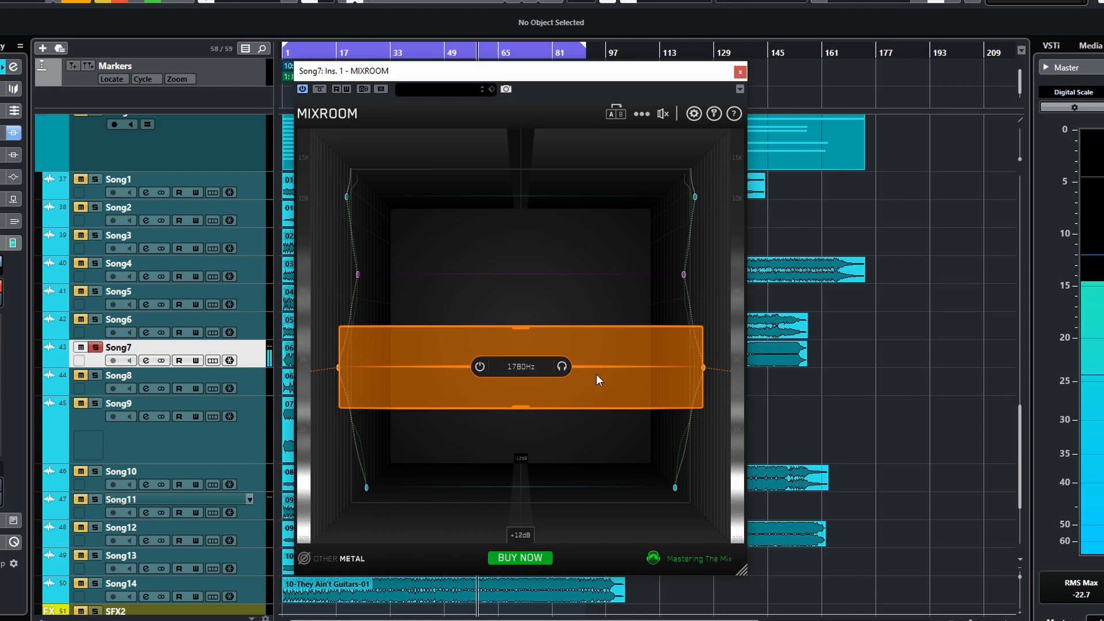
pyautogui.scroll(-4, 602, 363)
pyautogui.scroll(-5, 601, 363)
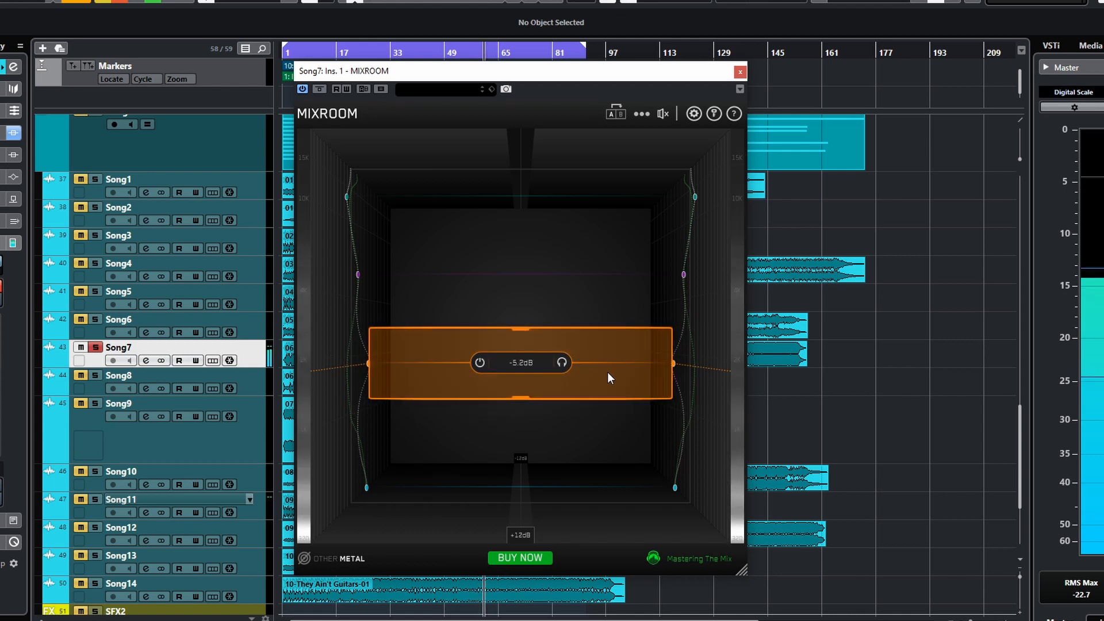
pyautogui.scroll(6, 608, 372)
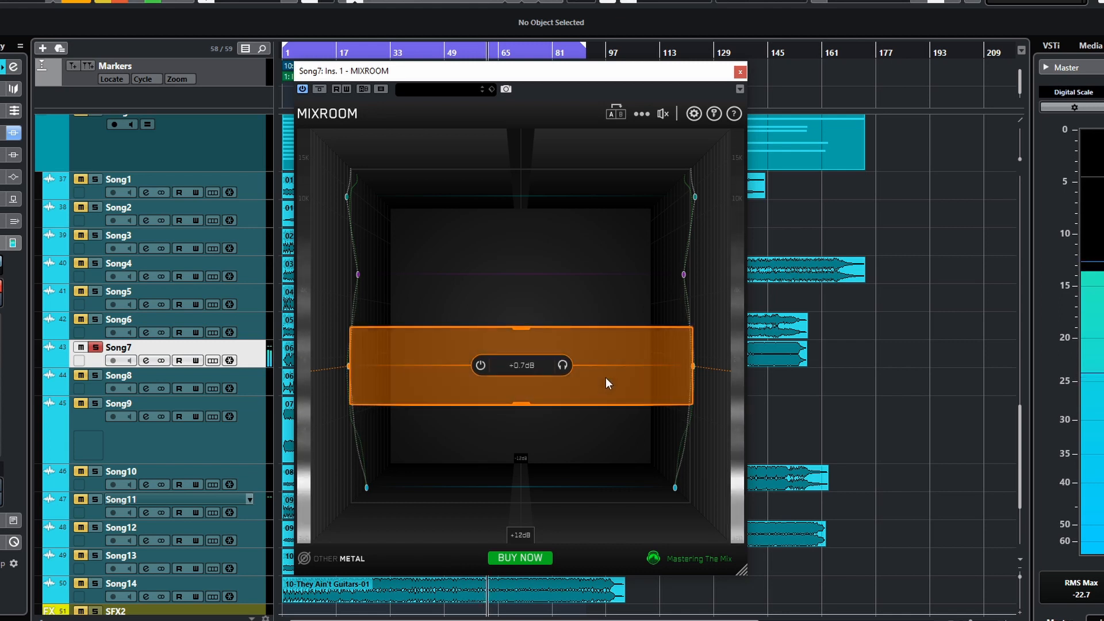
# - Adjust the low band's gain to +0.9 dB
pyautogui.scroll(4, 578, 475)
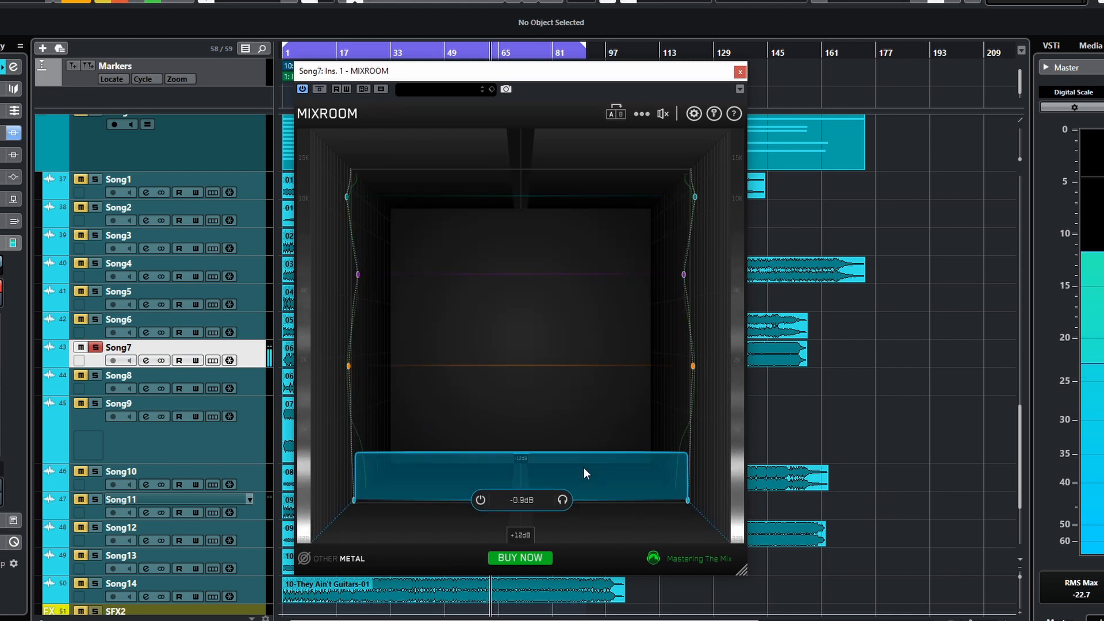
pyautogui.scroll(4, 585, 464)
pyautogui.scroll(3, 587, 462)
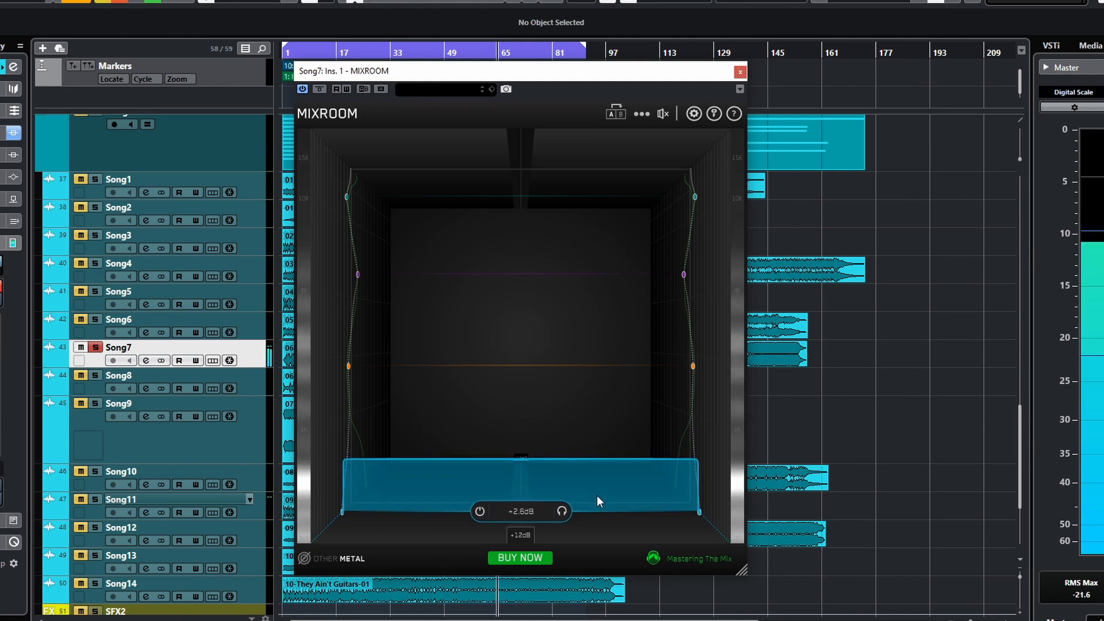
pyautogui.scroll(-3, 597, 496)
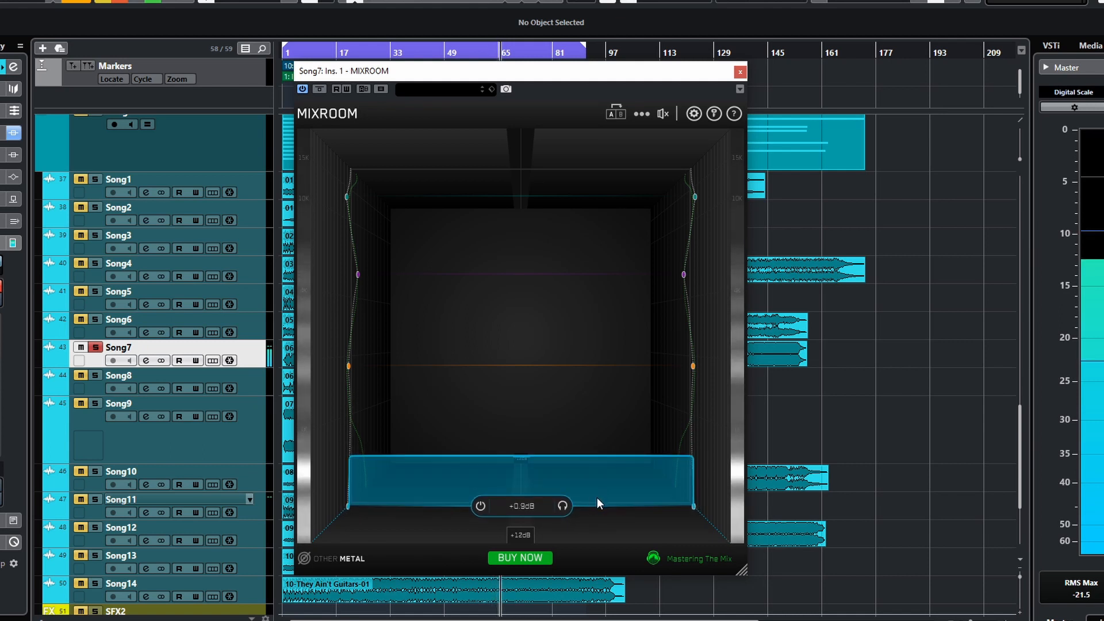
# - Switch the low band off and back on with its power toggle
pyautogui.moveTo(561, 505)
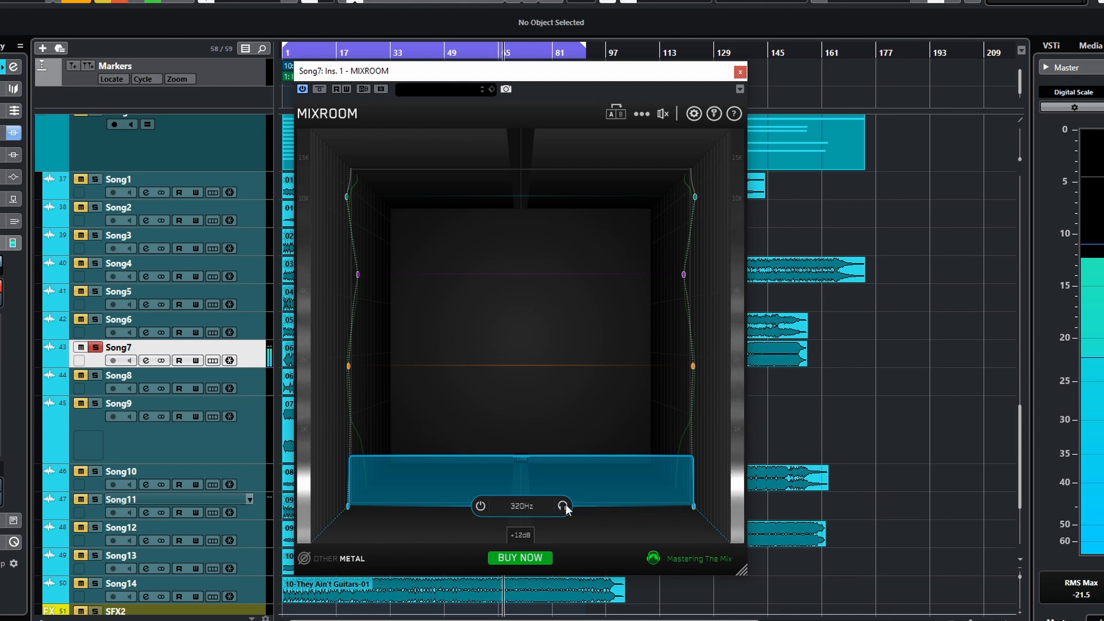
pyautogui.click(482, 508)
pyautogui.click(482, 508)
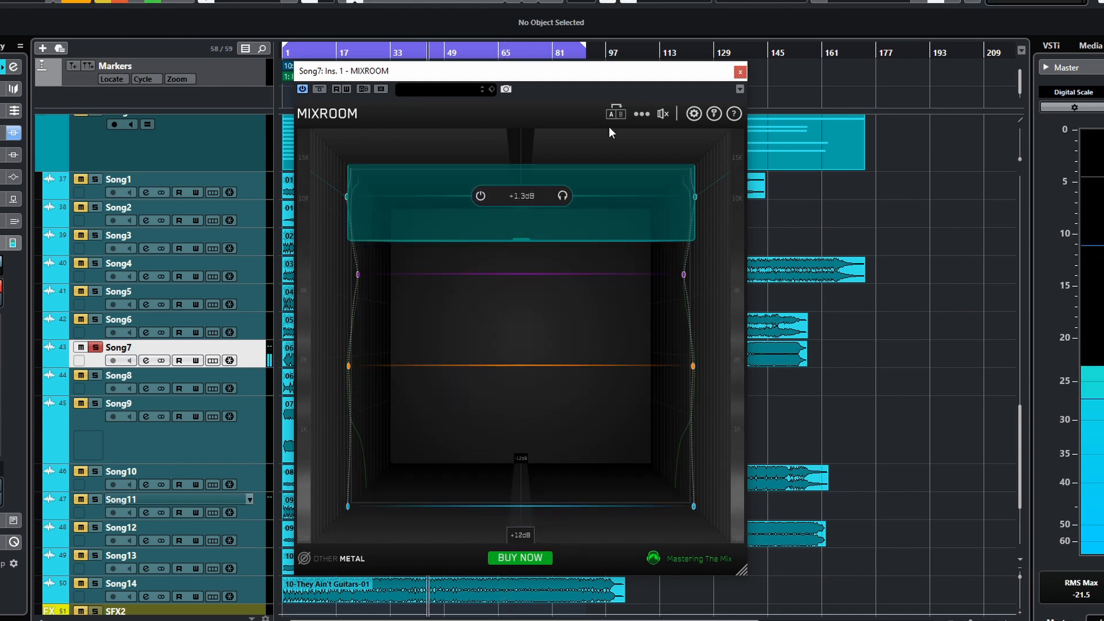
# - Close the Song7 MIXROOM window and open the MIXROOM insert on the Song9 track
pyautogui.click(740, 72)
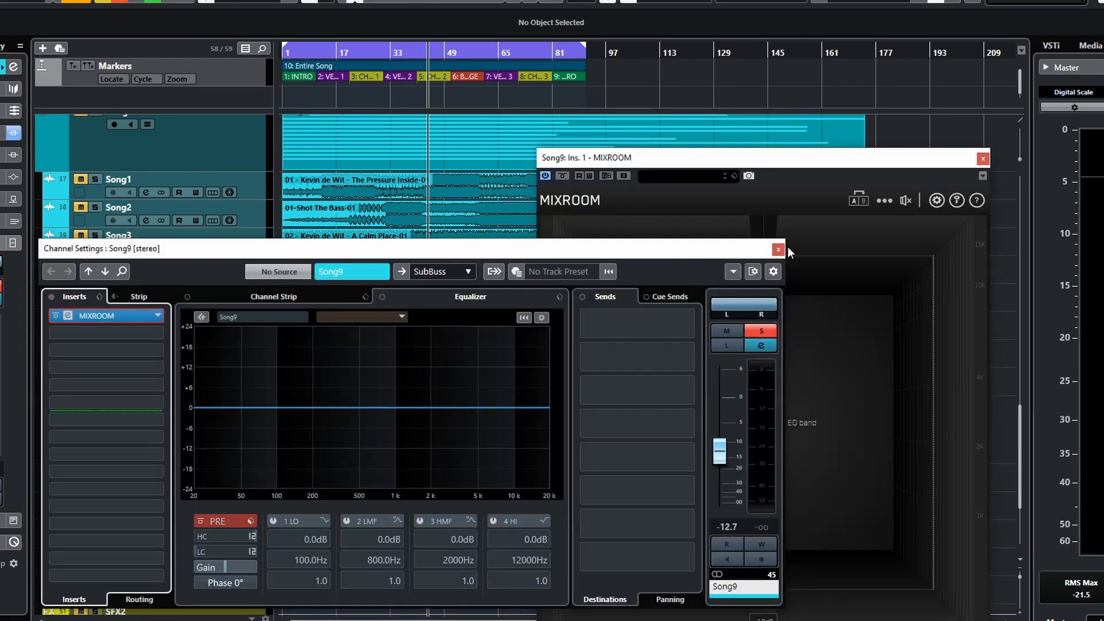
pyautogui.click(782, 248)
pyautogui.moveTo(773, 161); pyautogui.dragTo(648, 101)
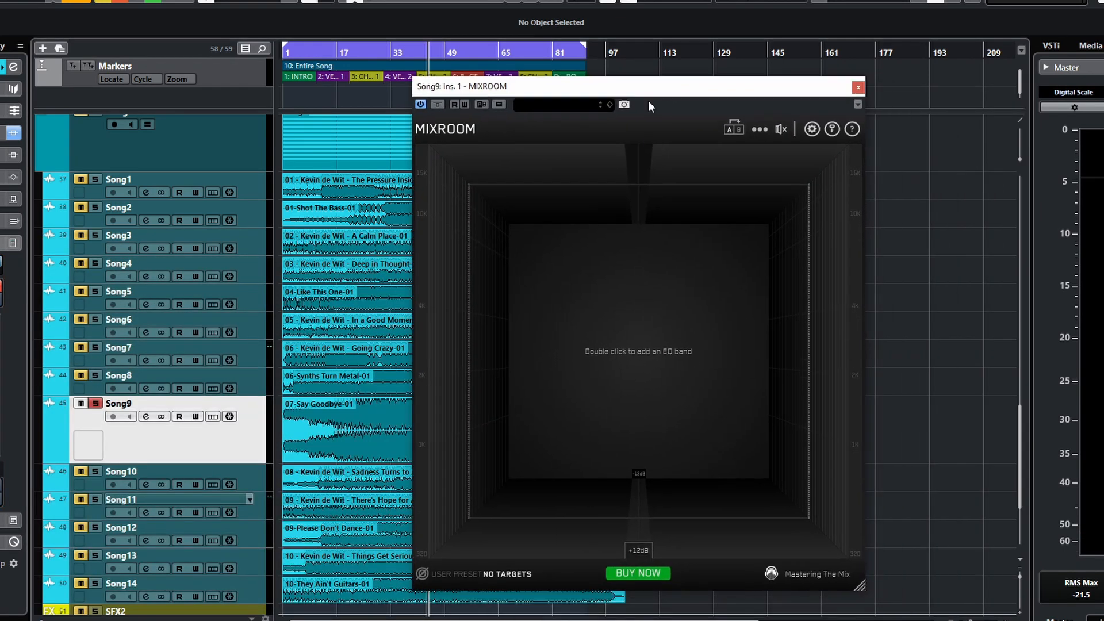
# - Set the EQ target to the Electronic Dance mix/master preset
pyautogui.click(494, 573)
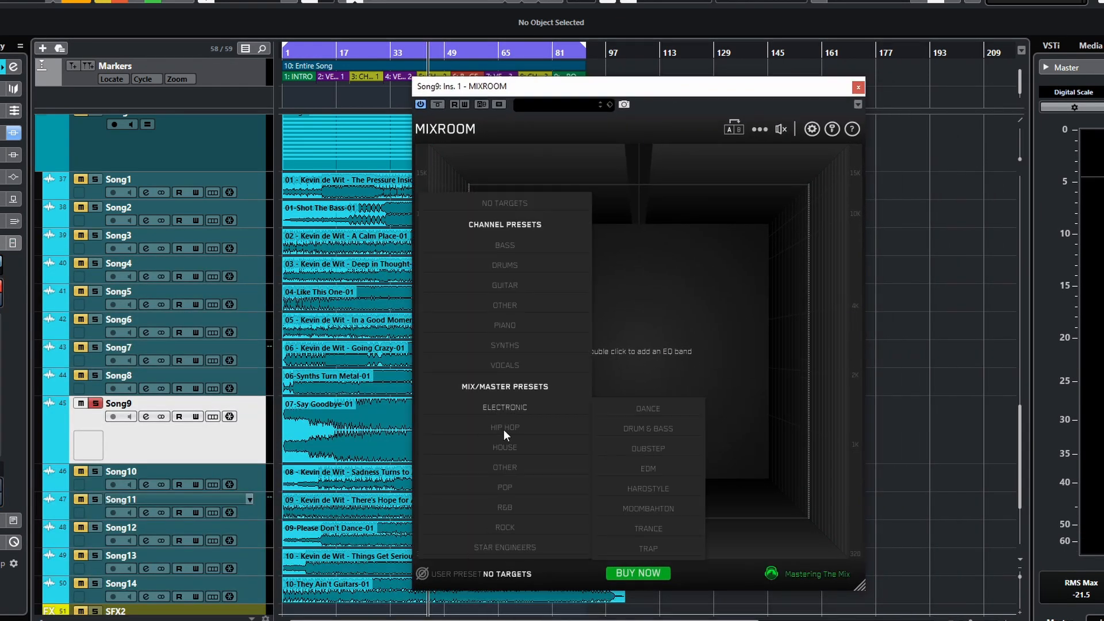
pyautogui.moveTo(515, 406)
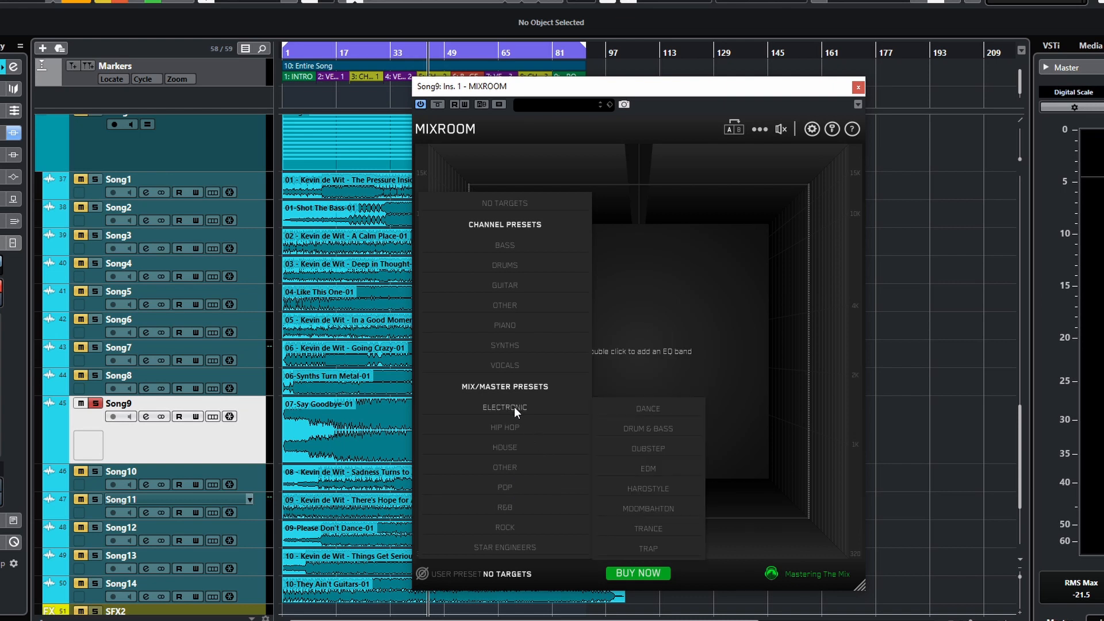
pyautogui.click(633, 407)
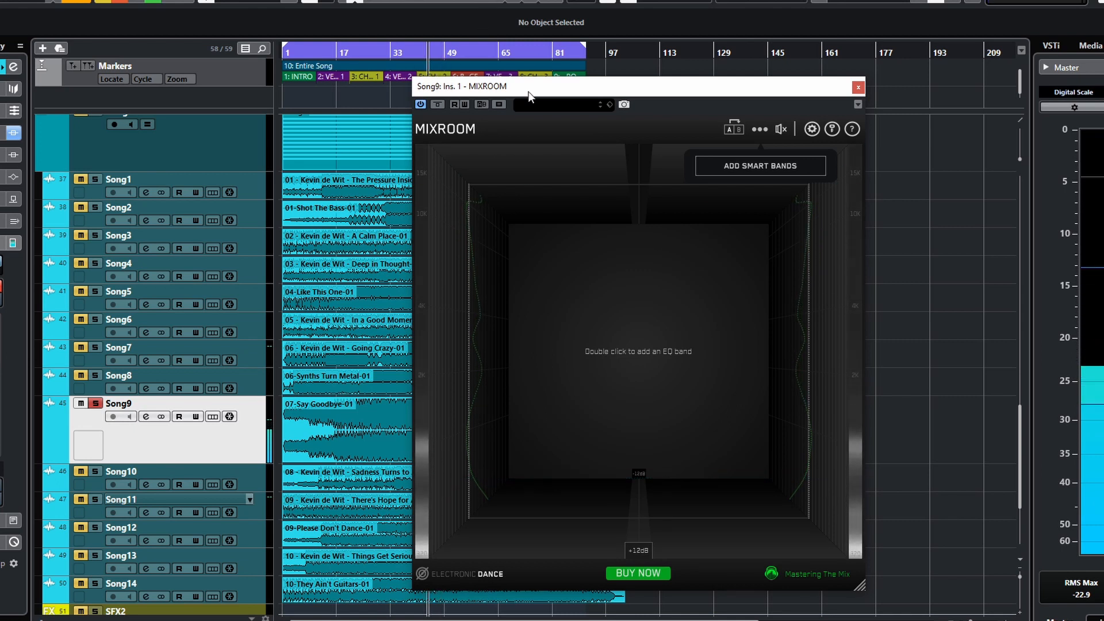
# - Move the playback position to about bar 24 in the project ruler
pyautogui.moveTo(509, 90); pyautogui.dragTo(704, 98)
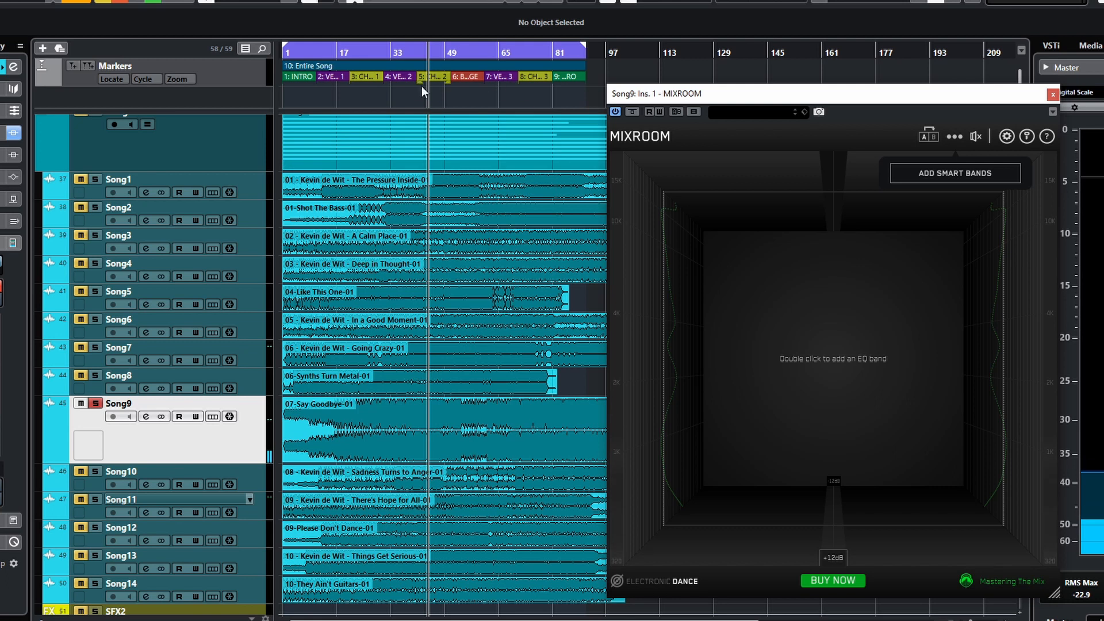
pyautogui.click(367, 97)
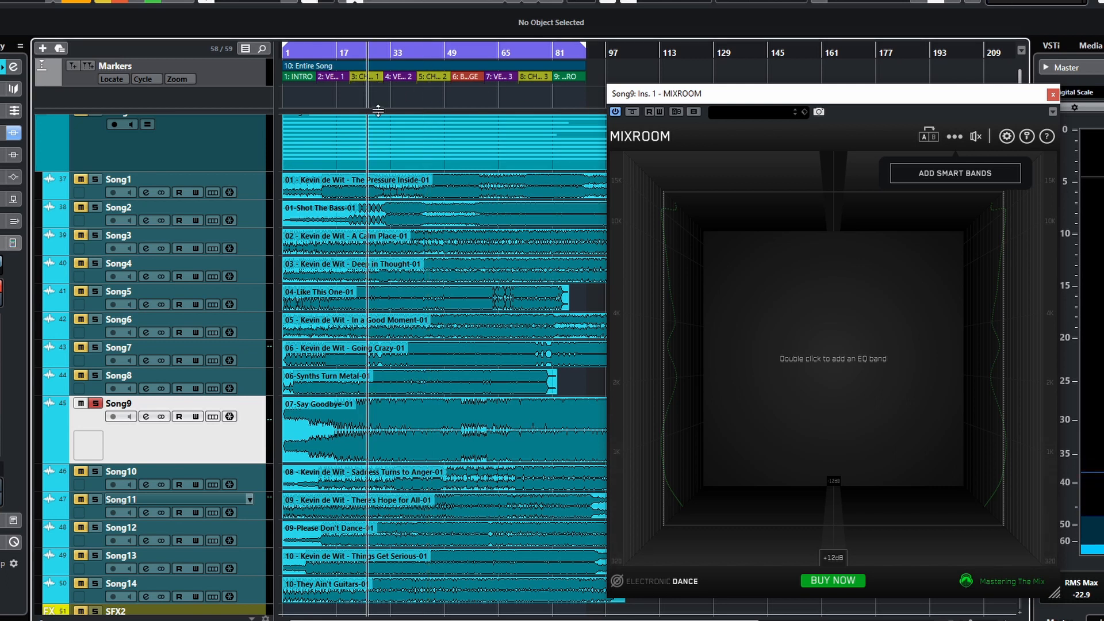
pyautogui.moveTo(757, 97); pyautogui.dragTo(554, 104)
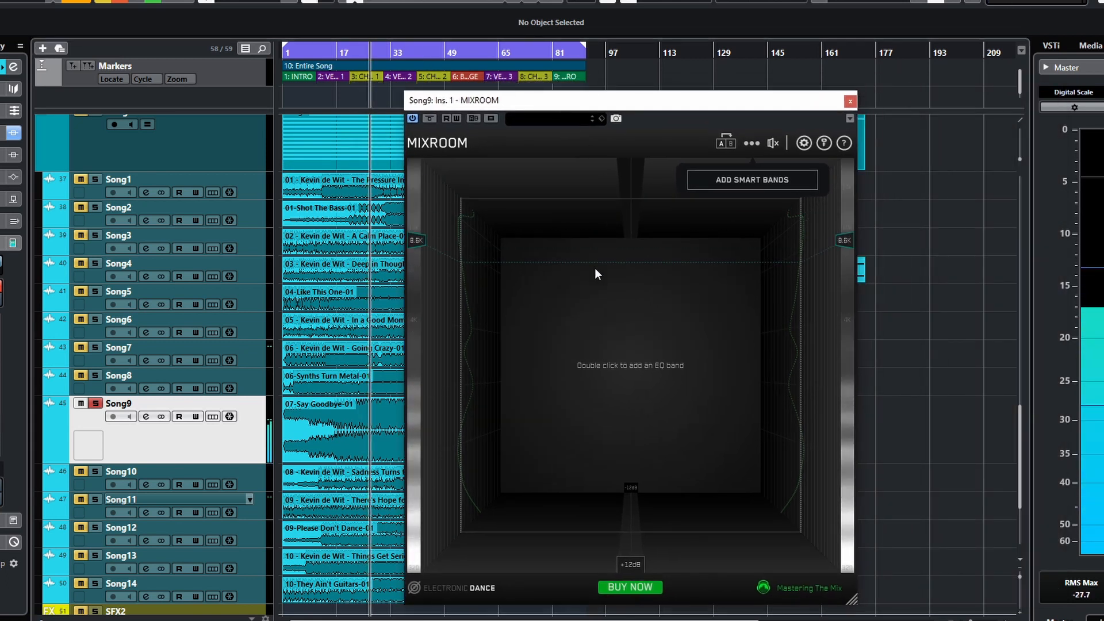
# - Reset the targets from the options menu, then add smart bands to the EQ
pyautogui.click(751, 144)
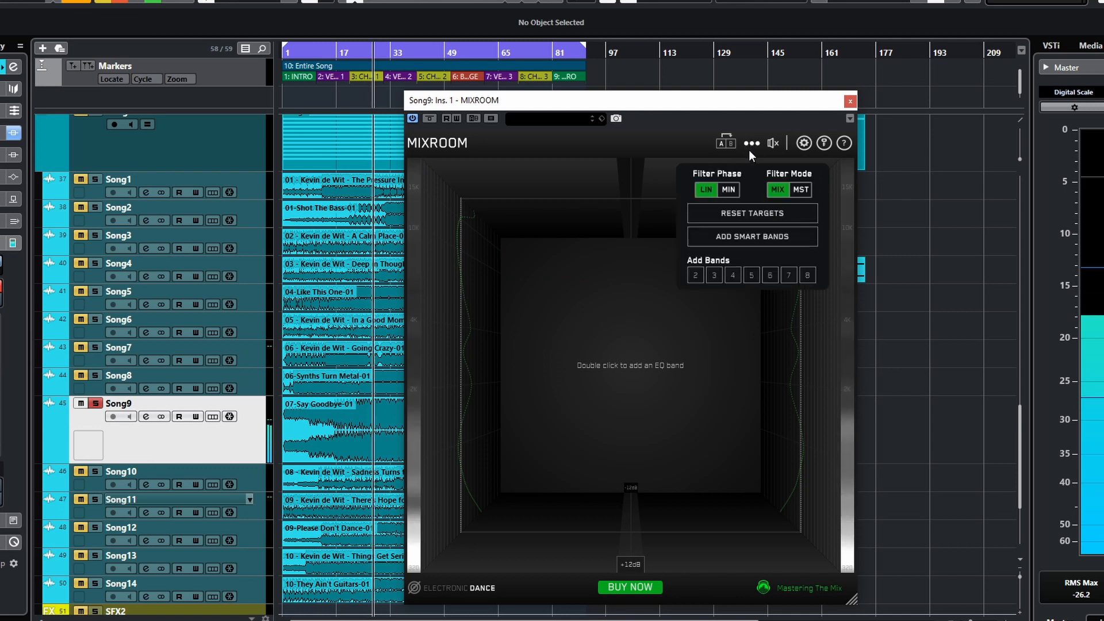
pyautogui.click(751, 207)
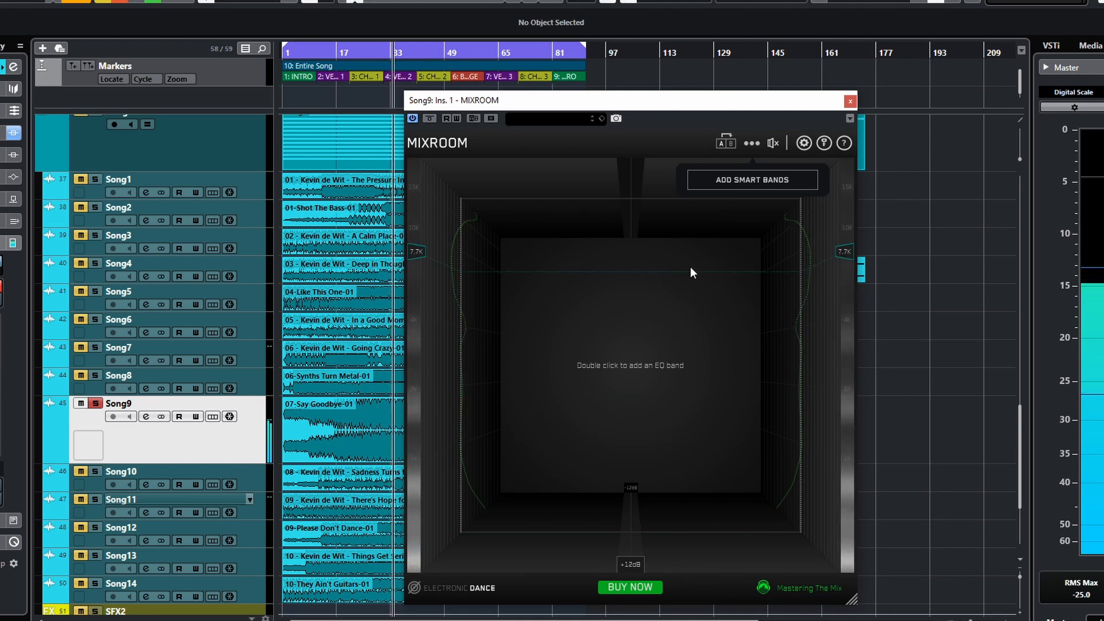
pyautogui.click(737, 179)
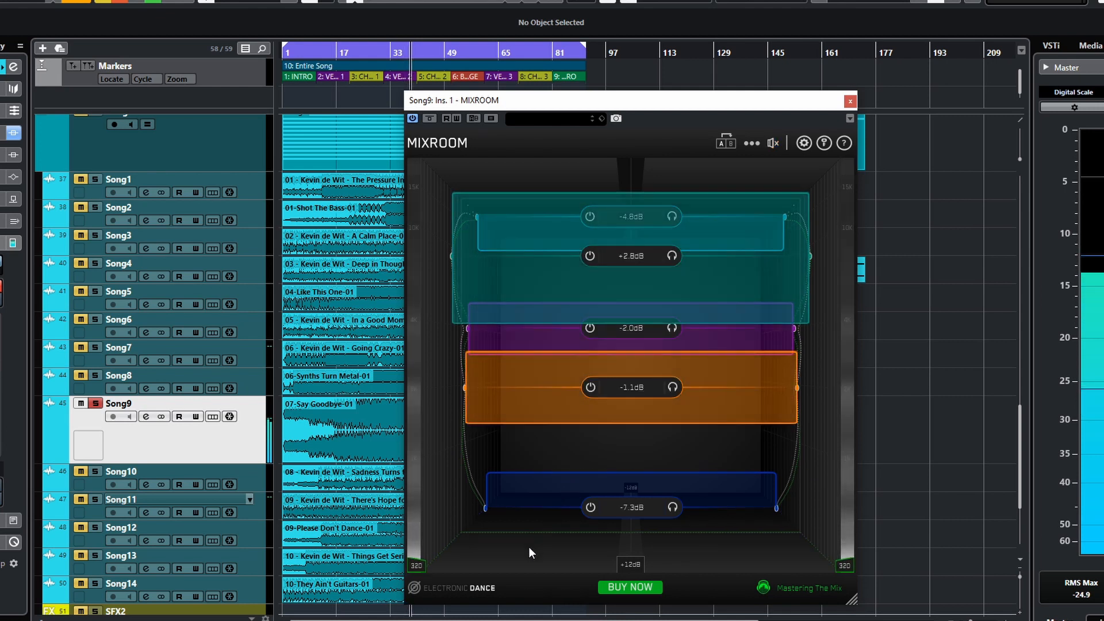
pyautogui.moveTo(637, 514)
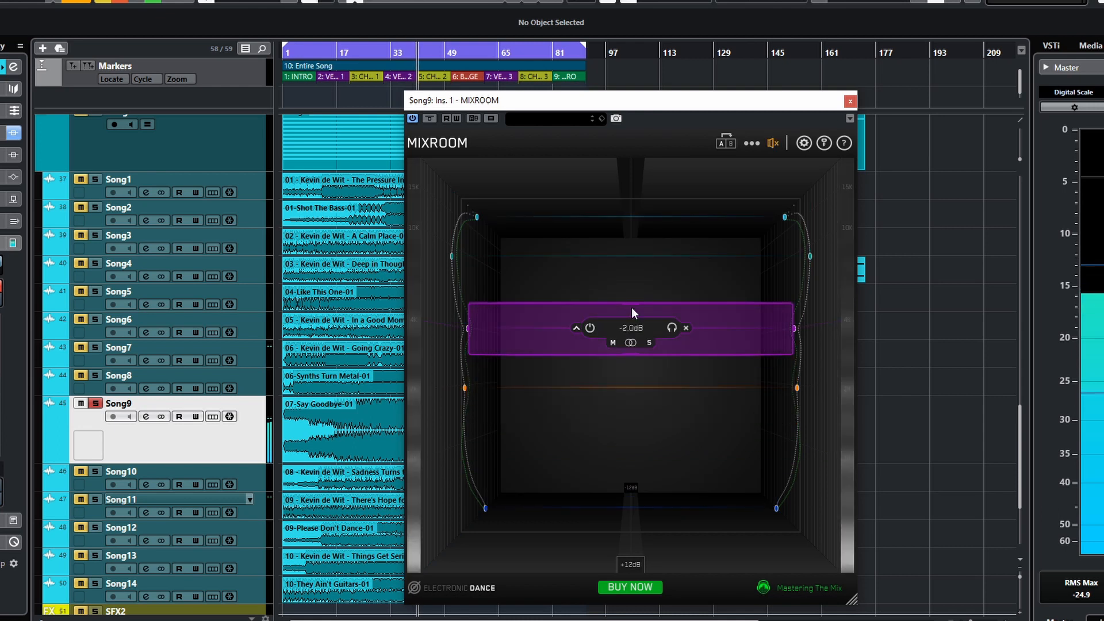
# - Delete all EQ bands on the Song9 MIXROOM and set the filter mode to MST
pyautogui.click(751, 143)
pyautogui.click(753, 259)
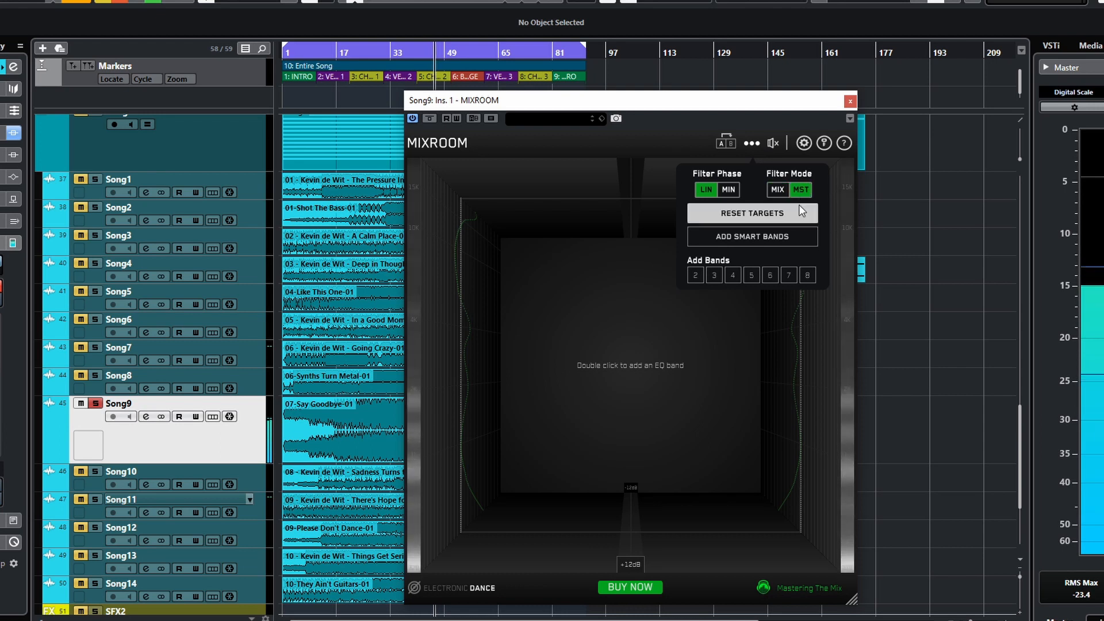
pyautogui.click(801, 190)
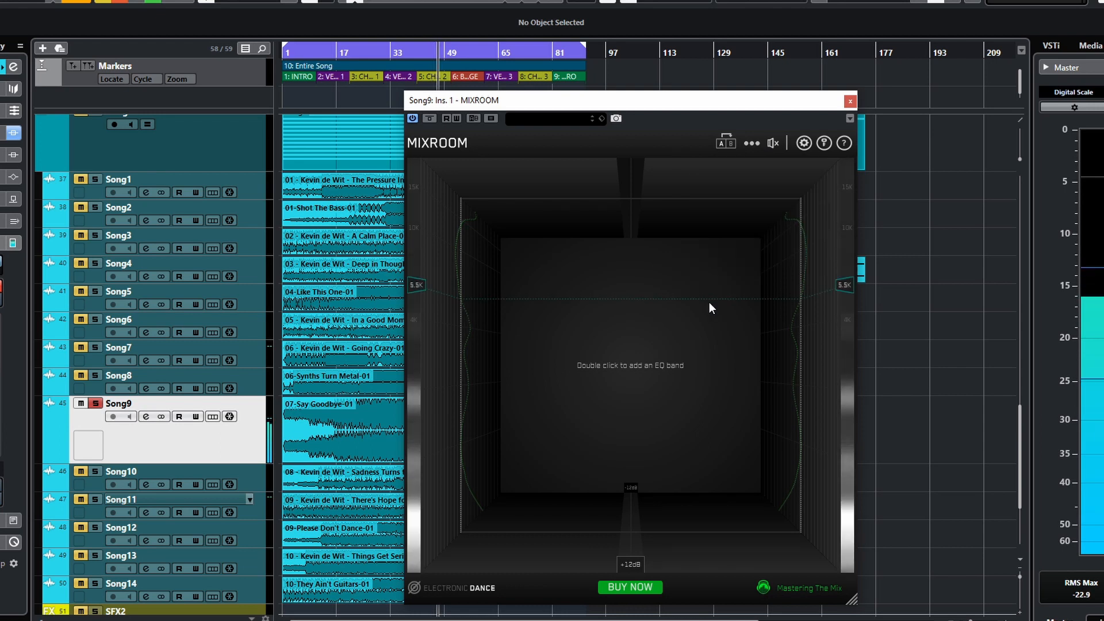
# - Reset the targets from the options menu and add smart bands to the EQ
pyautogui.moveTo(752, 144)
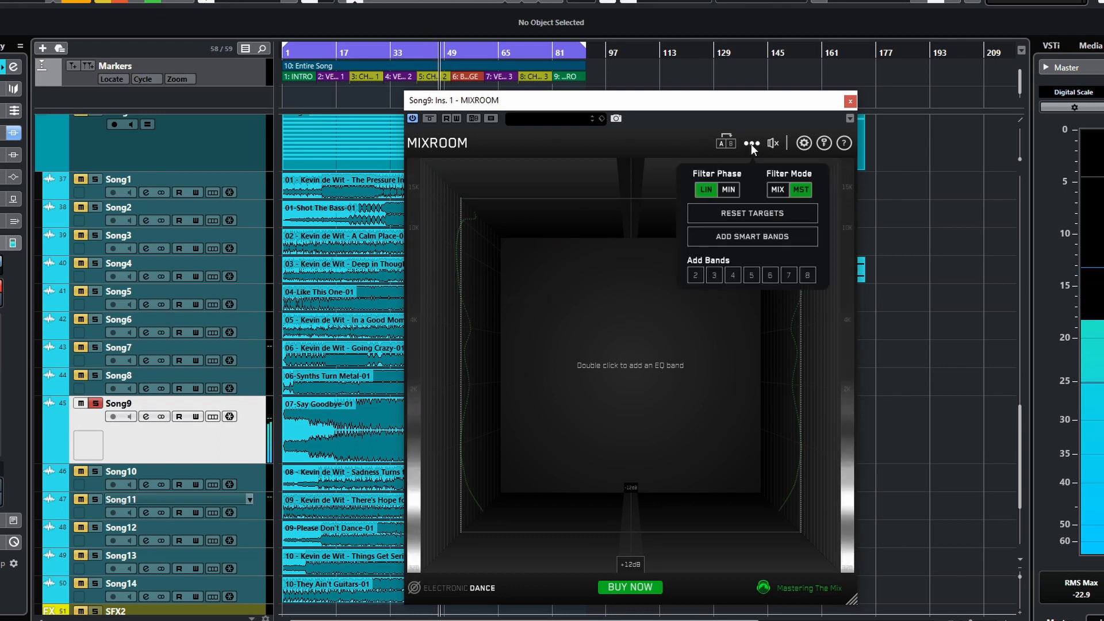
pyautogui.click(750, 212)
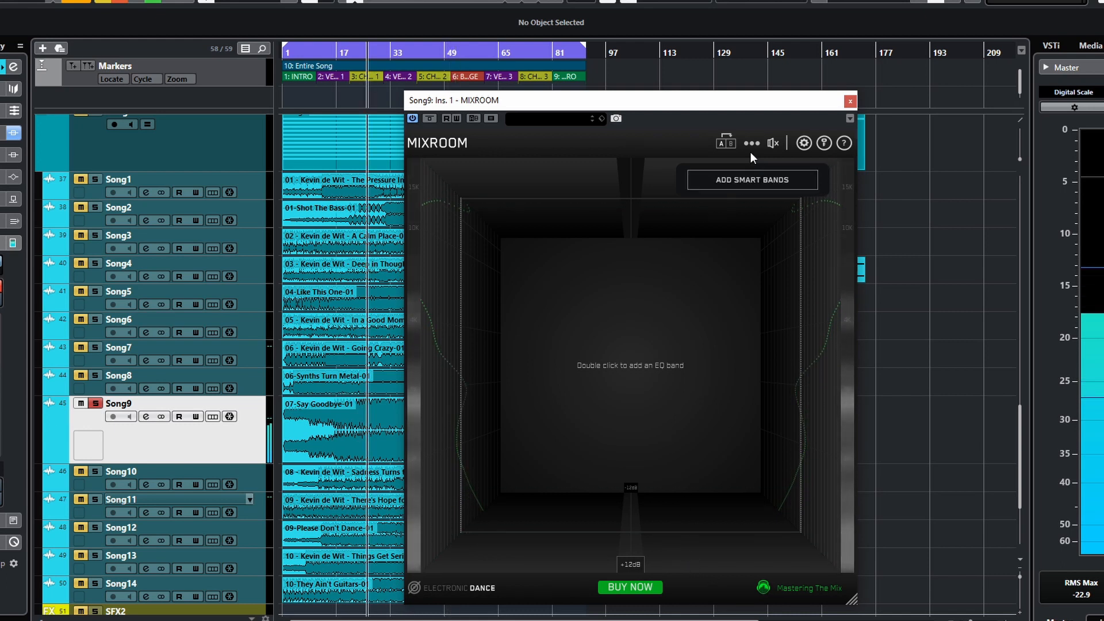
pyautogui.click(755, 143)
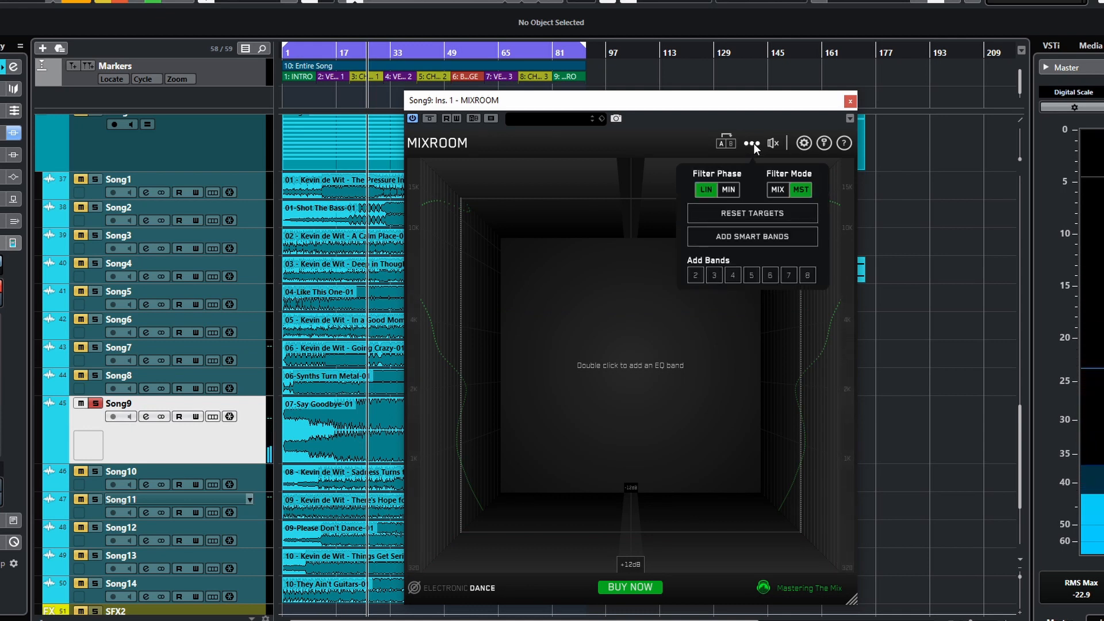
pyautogui.click(753, 212)
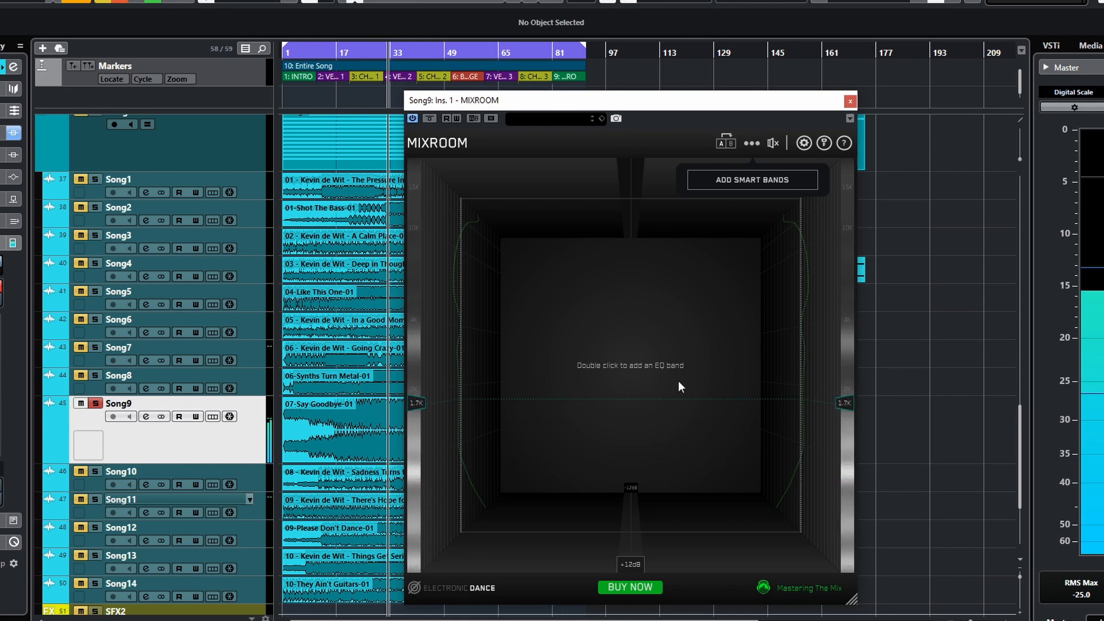
pyautogui.click(731, 181)
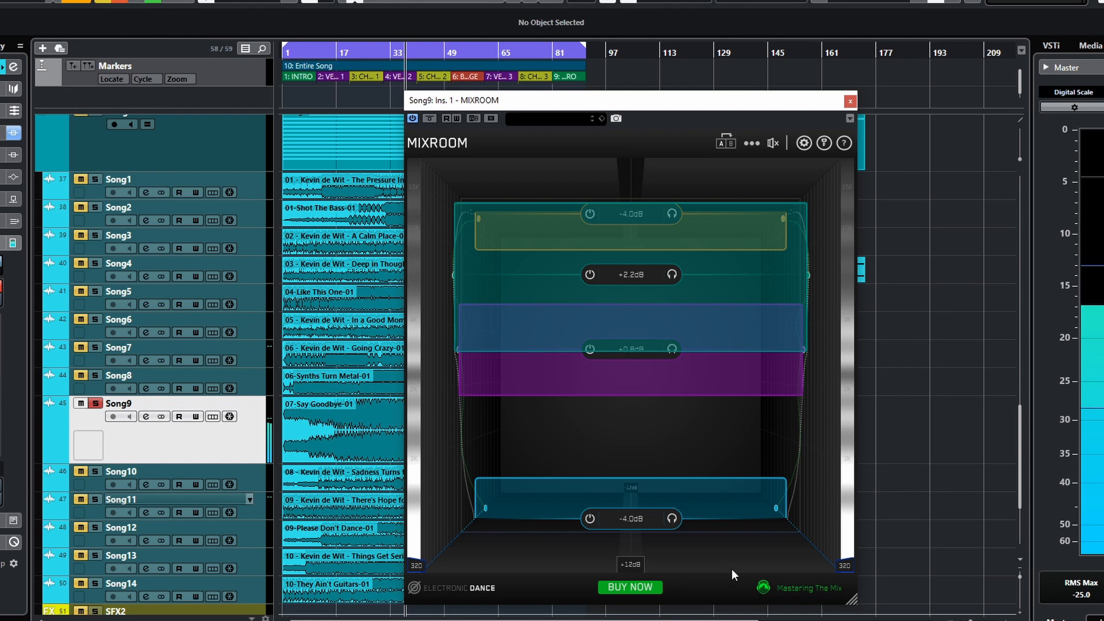
# - Set the output gain to 0.9 dB and toggle the EQ bypass on and off to compare
pyautogui.moveTo(767, 148)
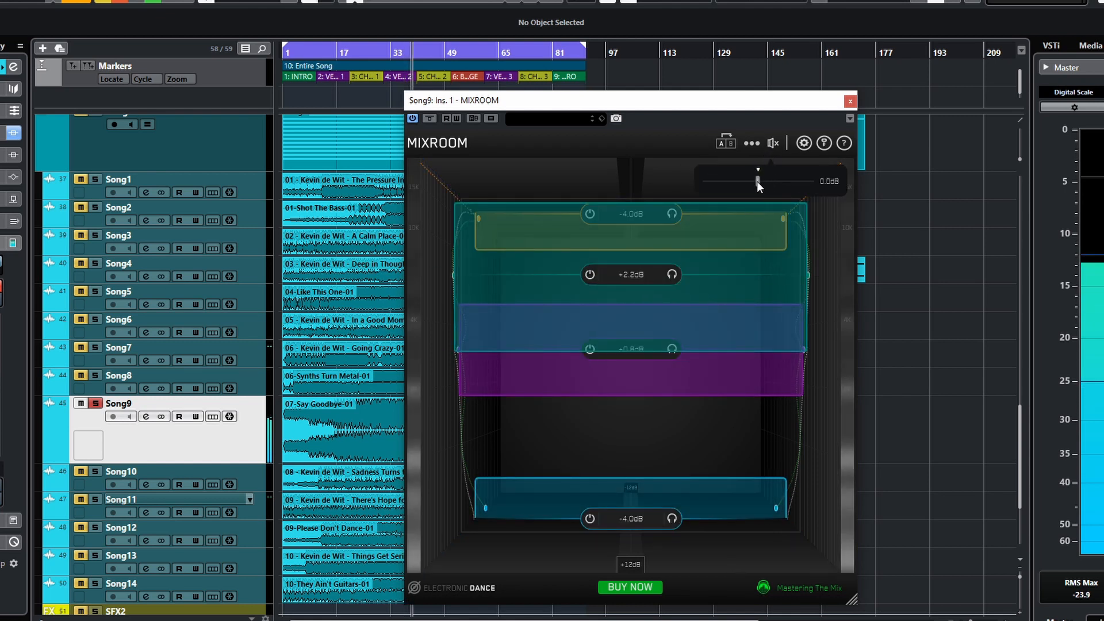
pyautogui.moveTo(757, 182); pyautogui.dragTo(762, 177)
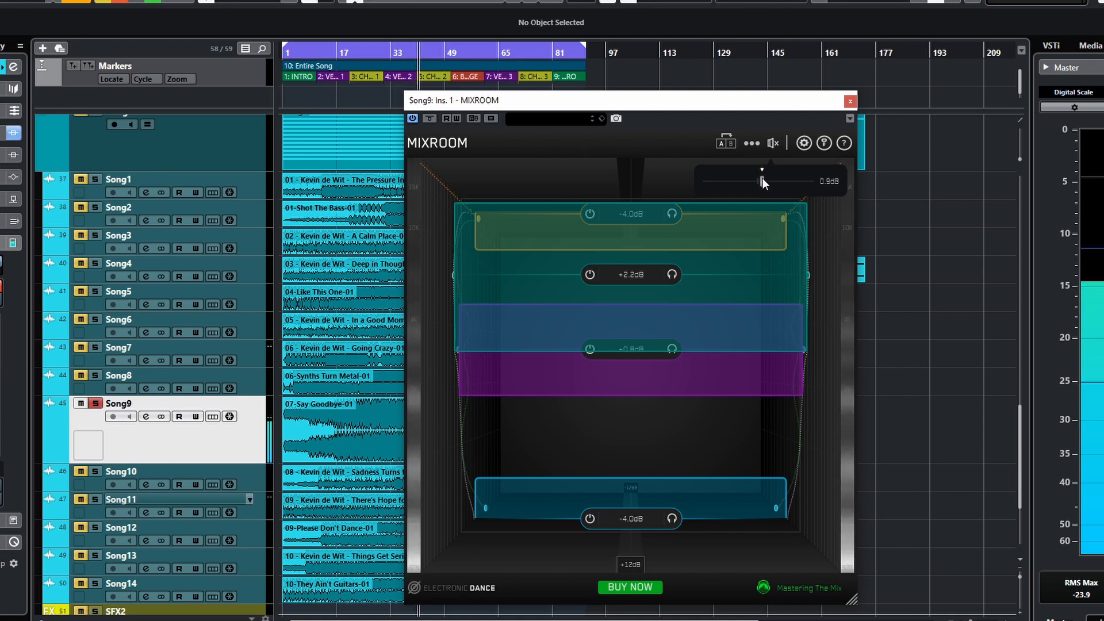
pyautogui.click(772, 142)
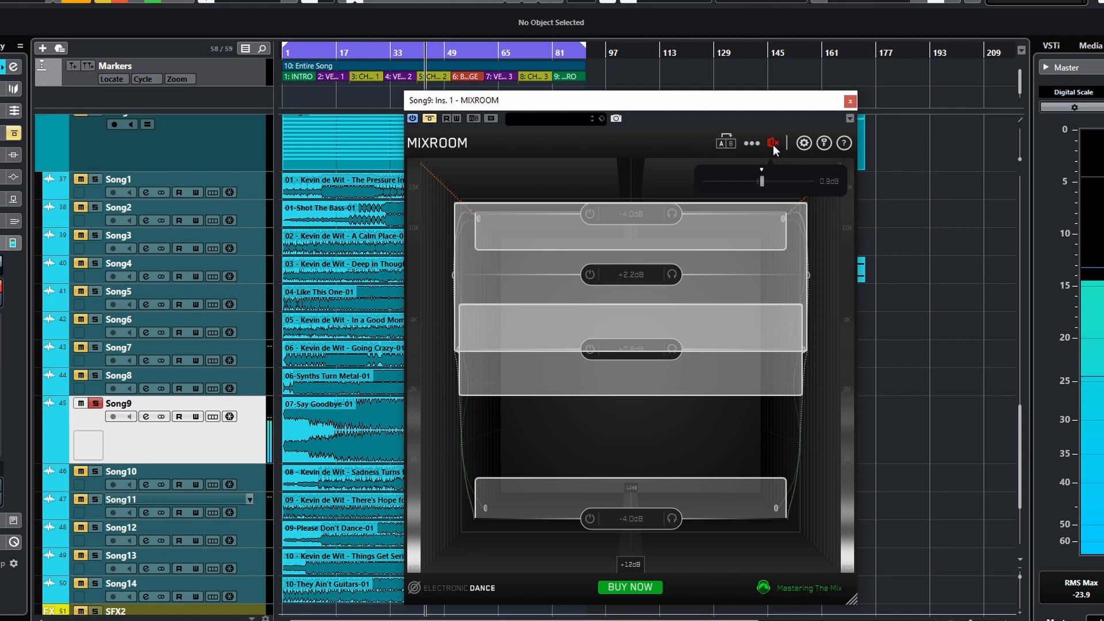
pyautogui.click(773, 144)
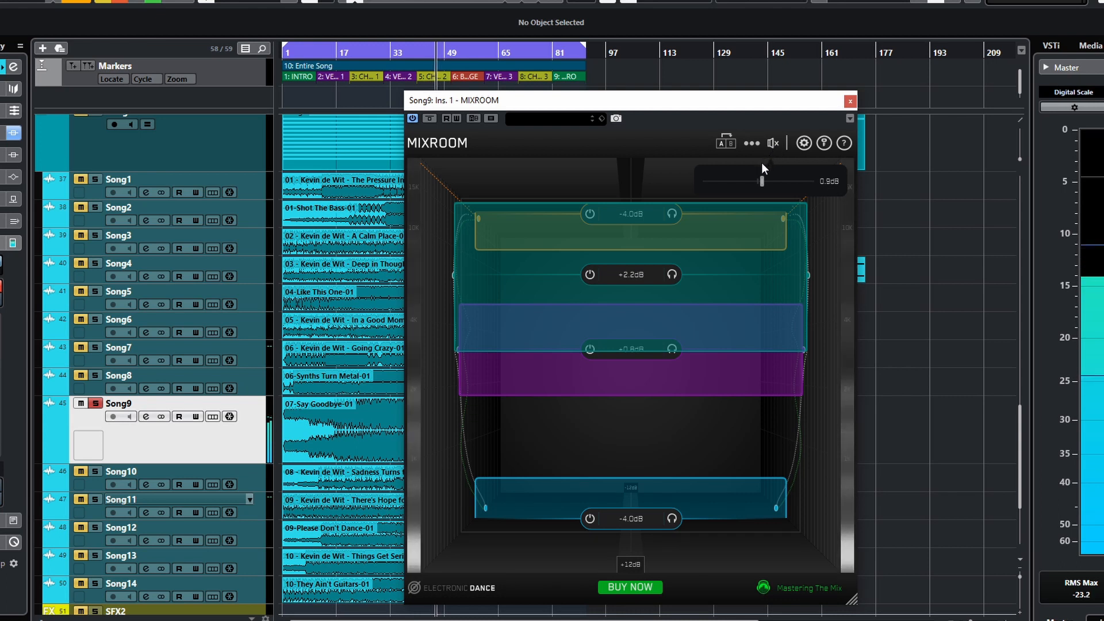
# - Close the Song9 MIXROOM window
pyautogui.click(753, 144)
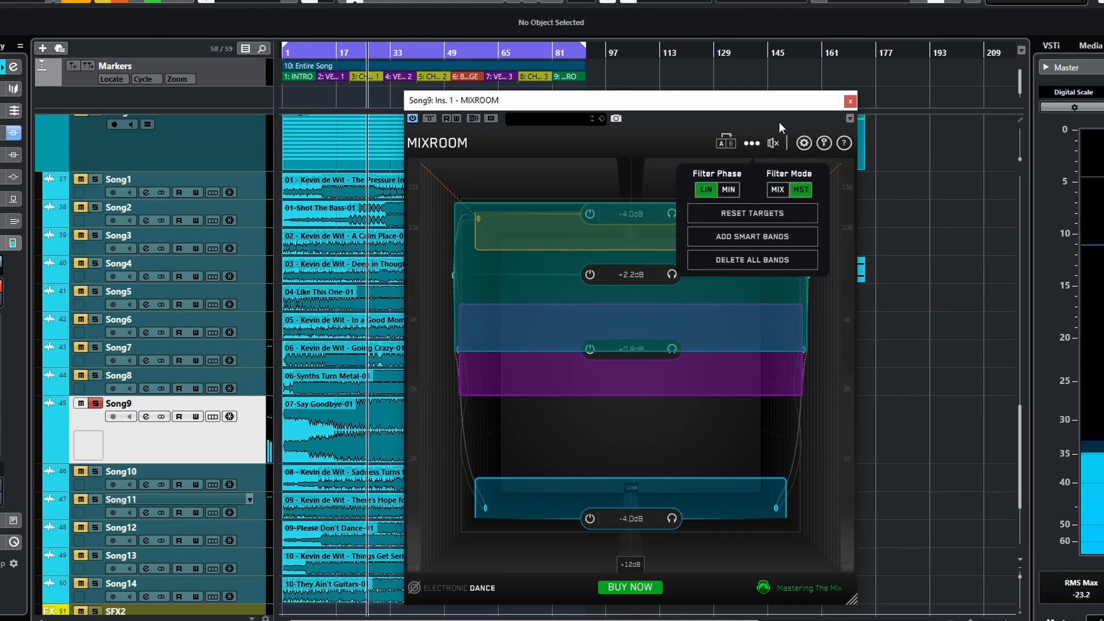
pyautogui.click(778, 122)
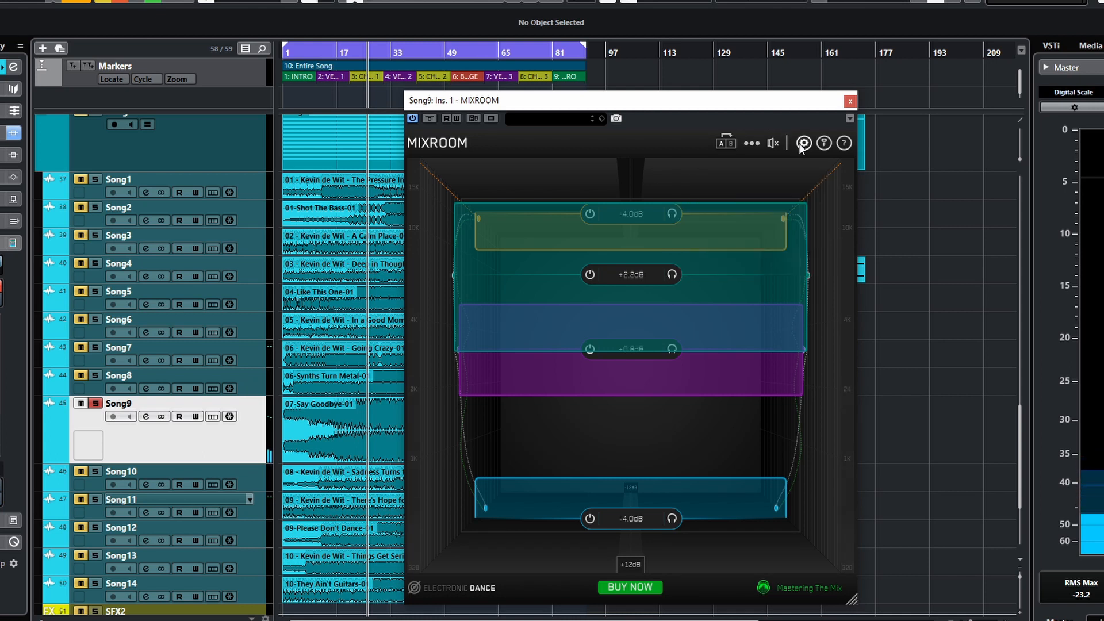
pyautogui.click(850, 102)
# - Select the Bass2 track and open its MIXROOM insert
pyautogui.scroll(15, 422, 409)
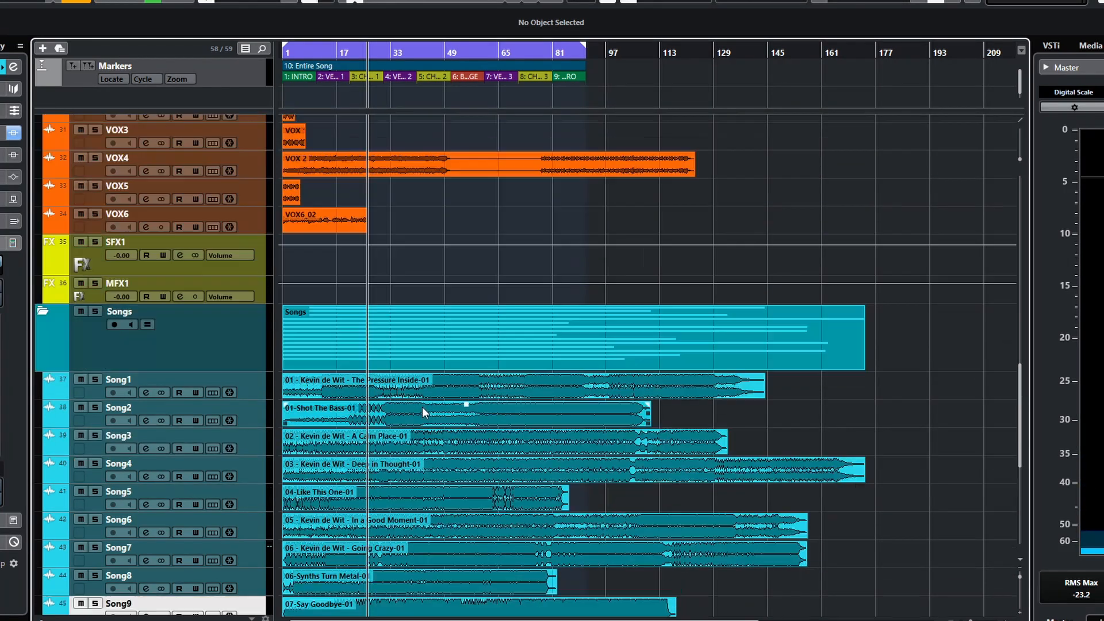
pyautogui.scroll(3, 419, 408)
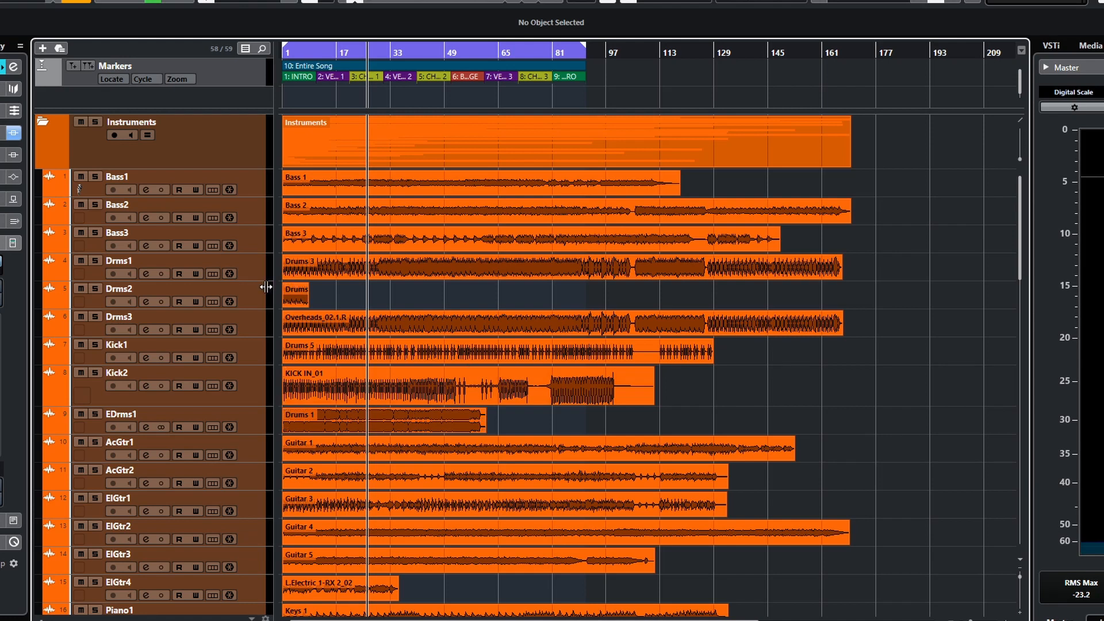
pyautogui.click(95, 206)
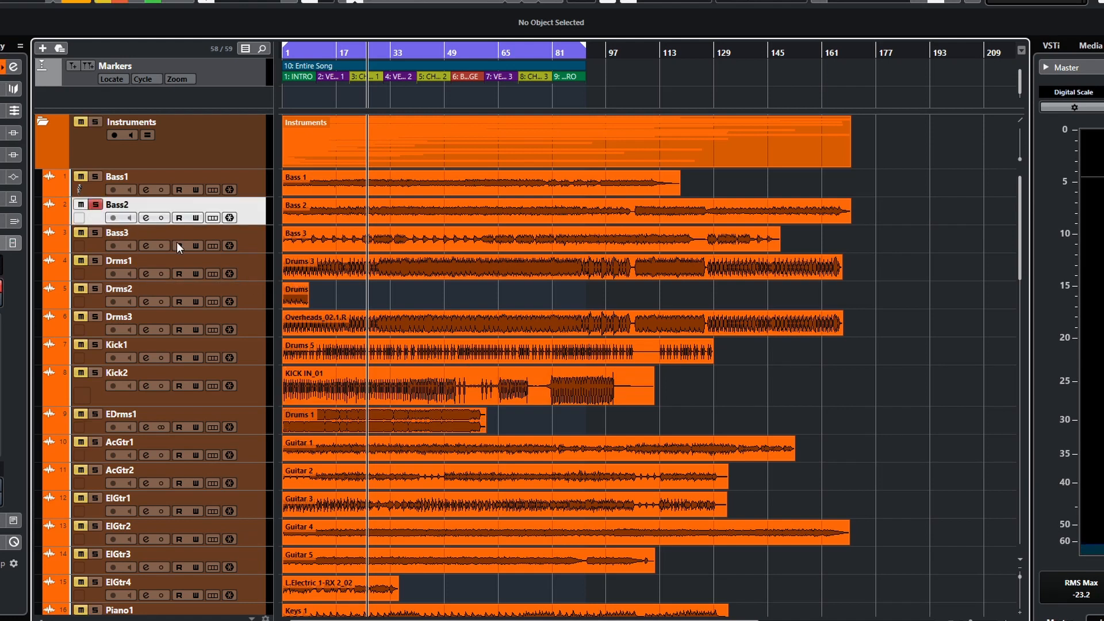
pyautogui.click(147, 219)
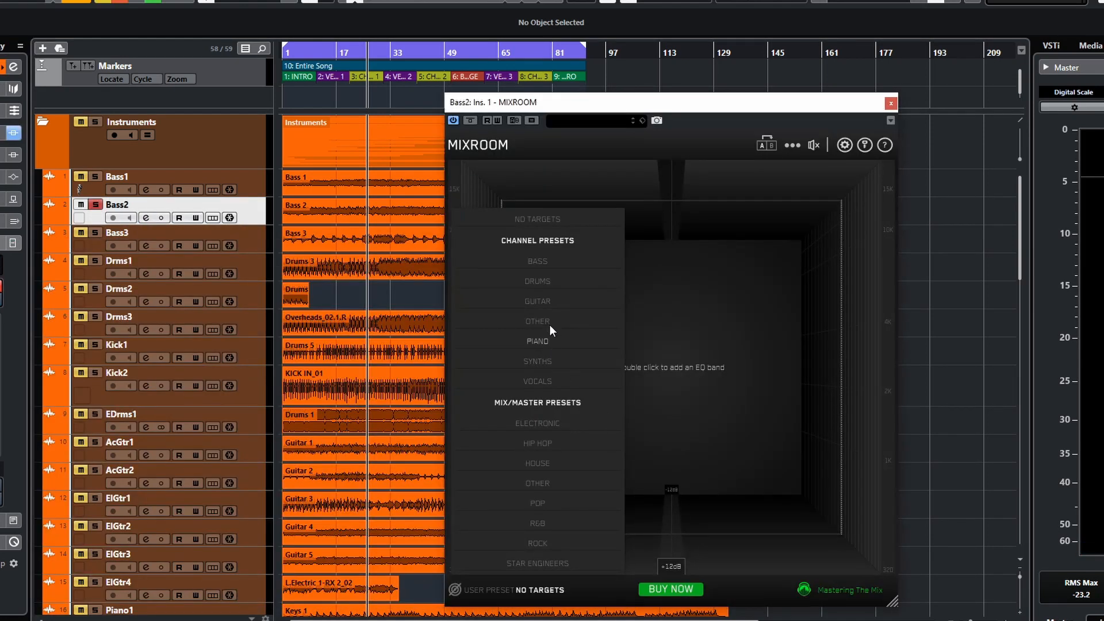
# - Set the EQ target to the Bass Metal preset, start playback, and add smart bands
pyautogui.moveTo(541, 265)
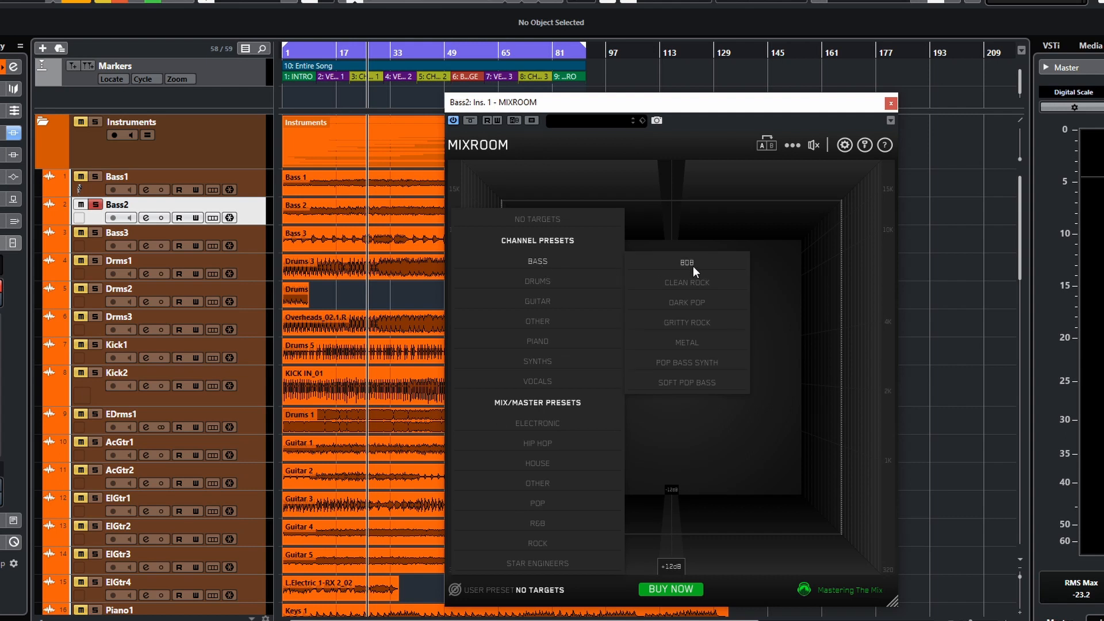
pyautogui.click(689, 344)
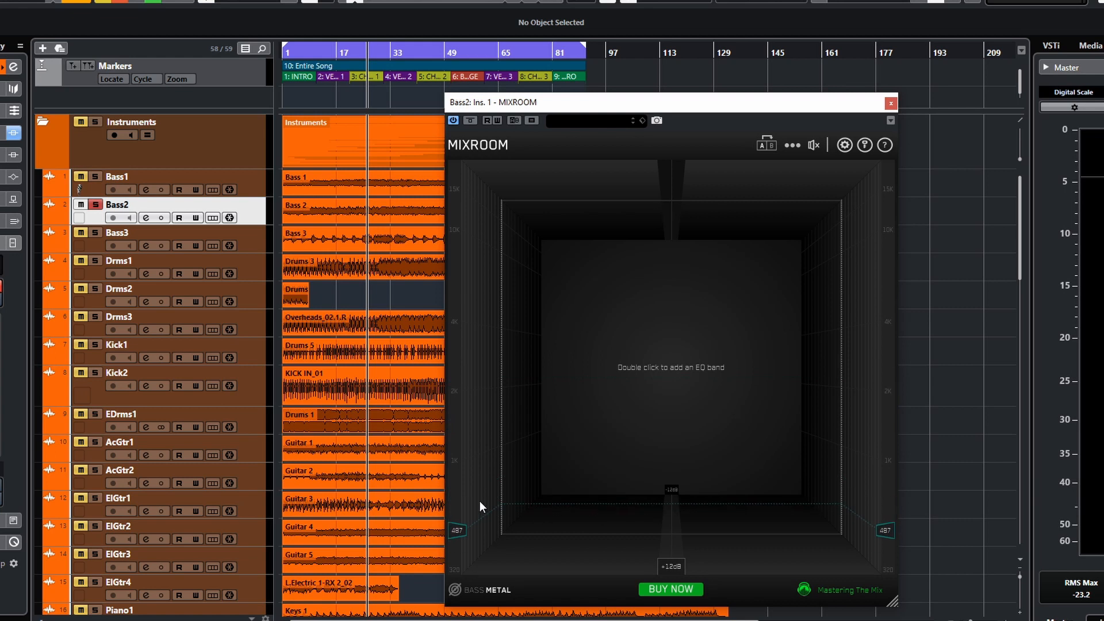
pyautogui.press('space')
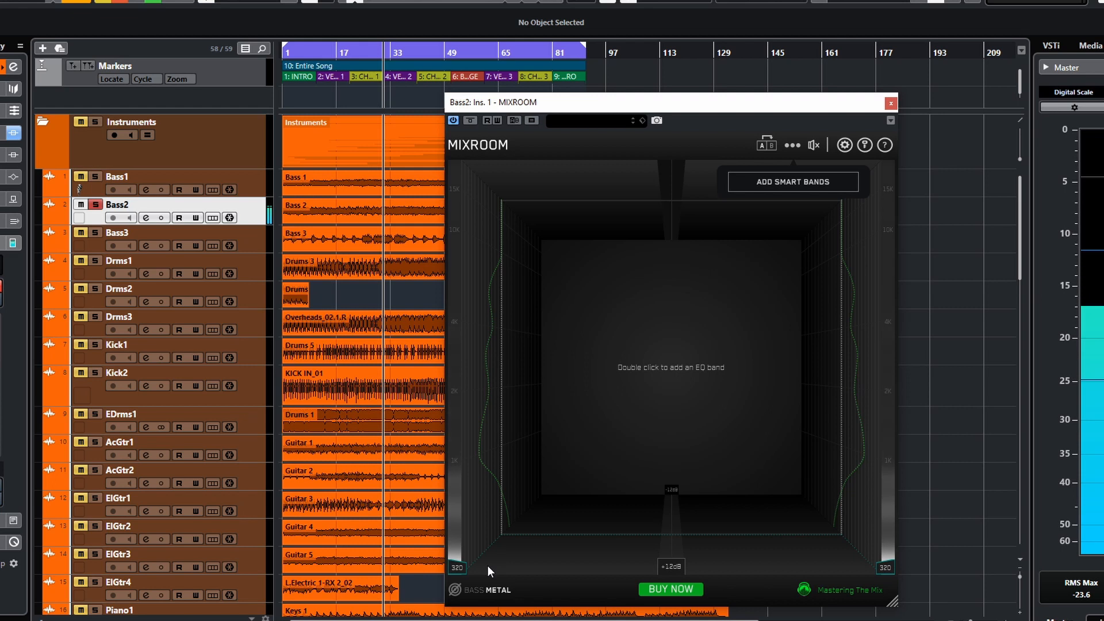
pyautogui.click(795, 182)
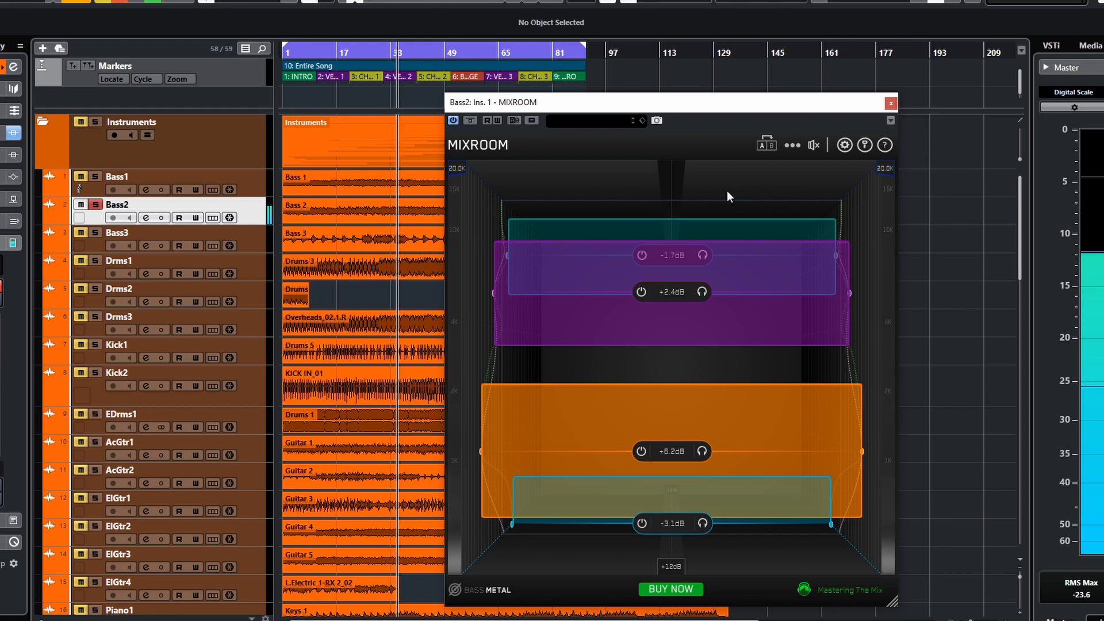
# - Set the output gain to 0.5 dB and toggle the EQ bypass on and off
pyautogui.moveTo(811, 143)
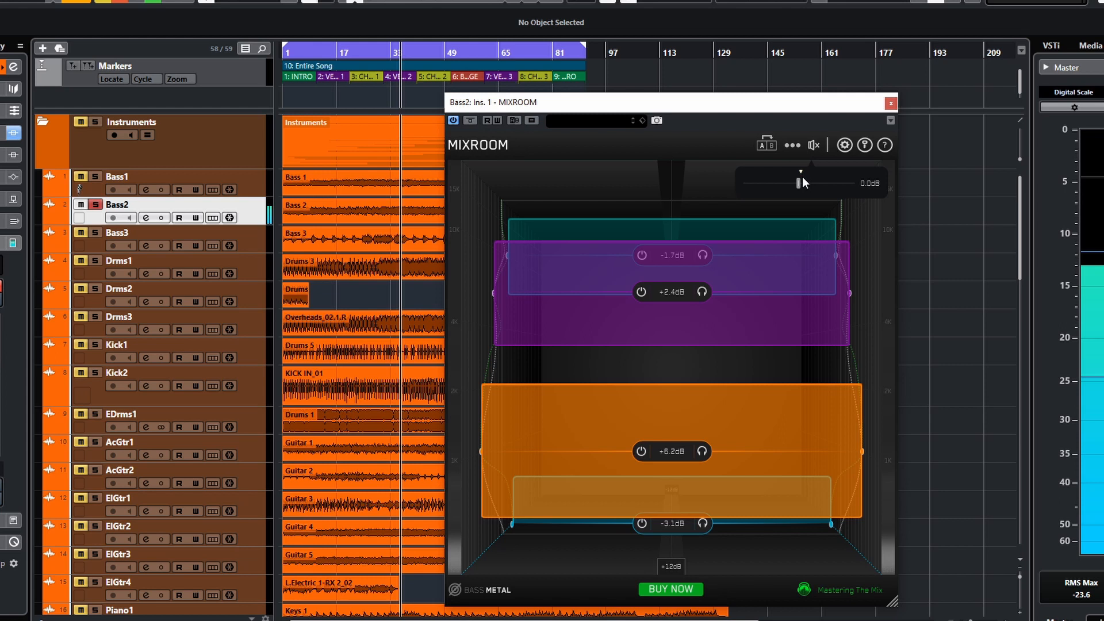
pyautogui.moveTo(797, 185); pyautogui.dragTo(802, 185)
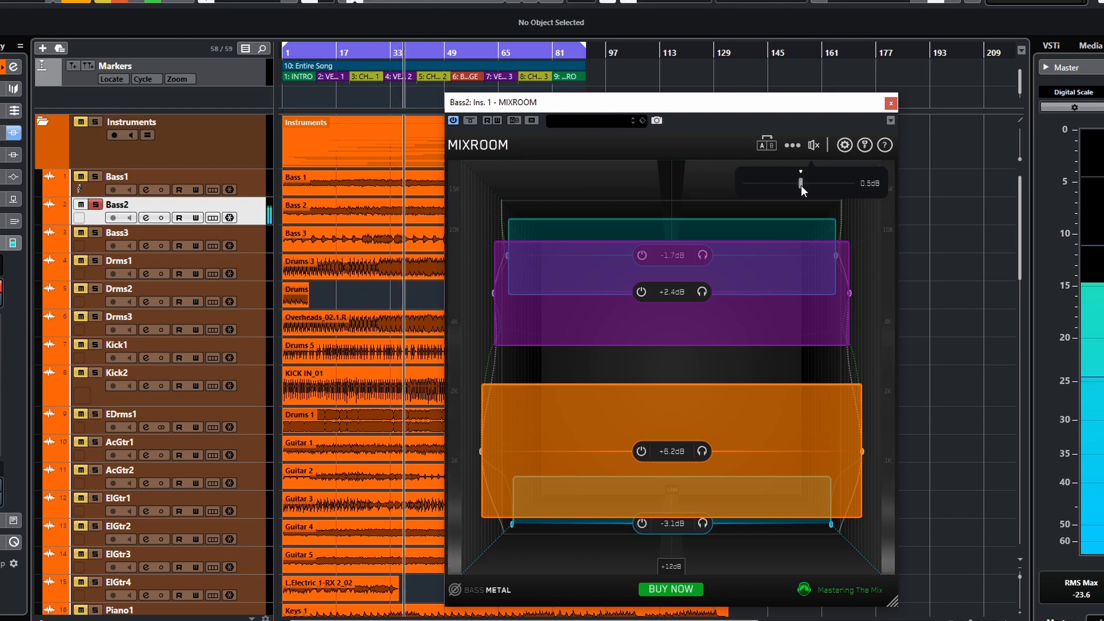
pyautogui.click(814, 146)
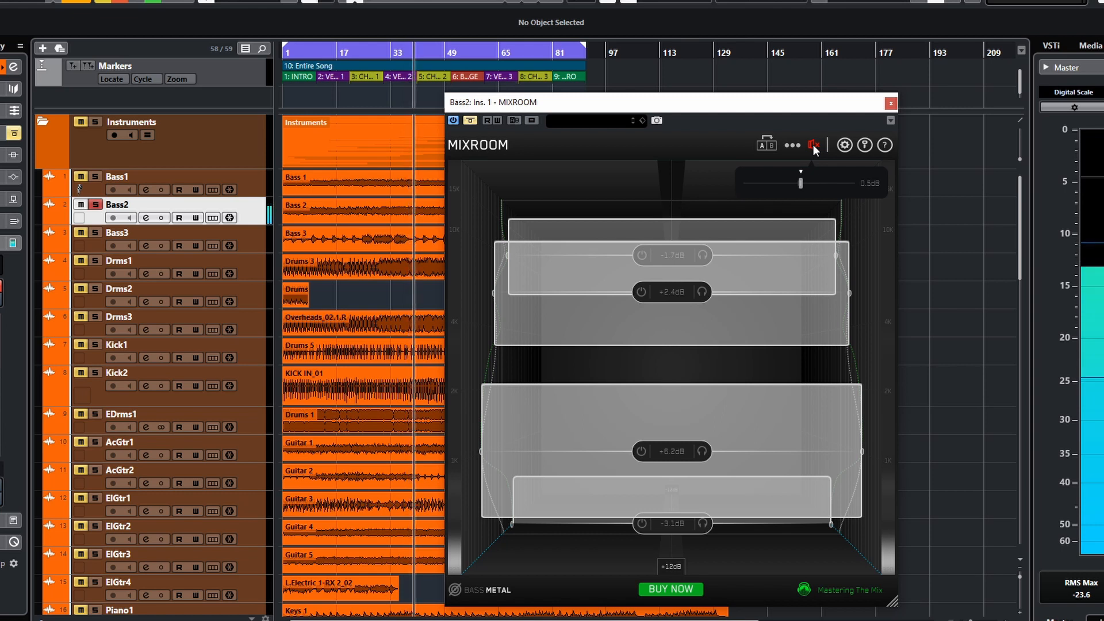
pyautogui.click(814, 146)
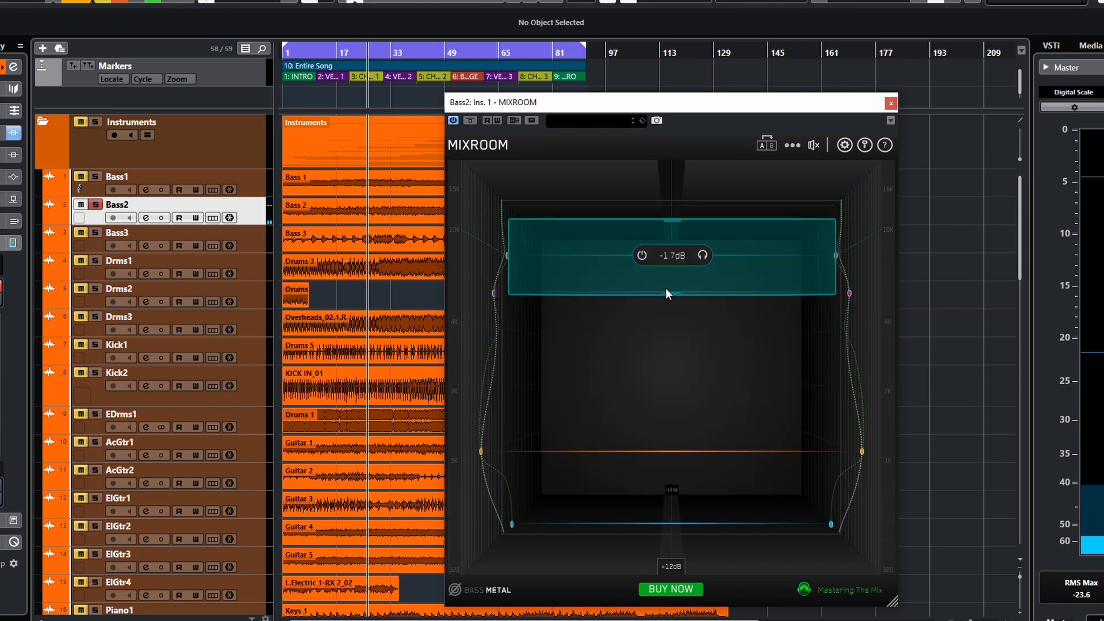
# - Change the EQ target to the Bass Clean Rock preset
pyautogui.click(498, 591)
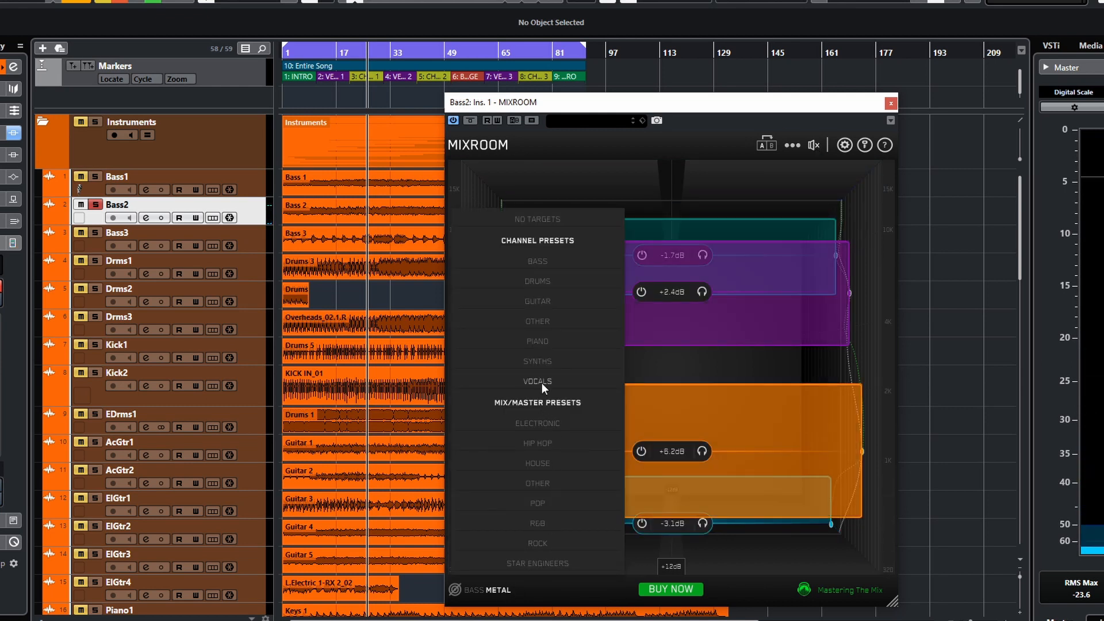
pyautogui.moveTo(553, 258)
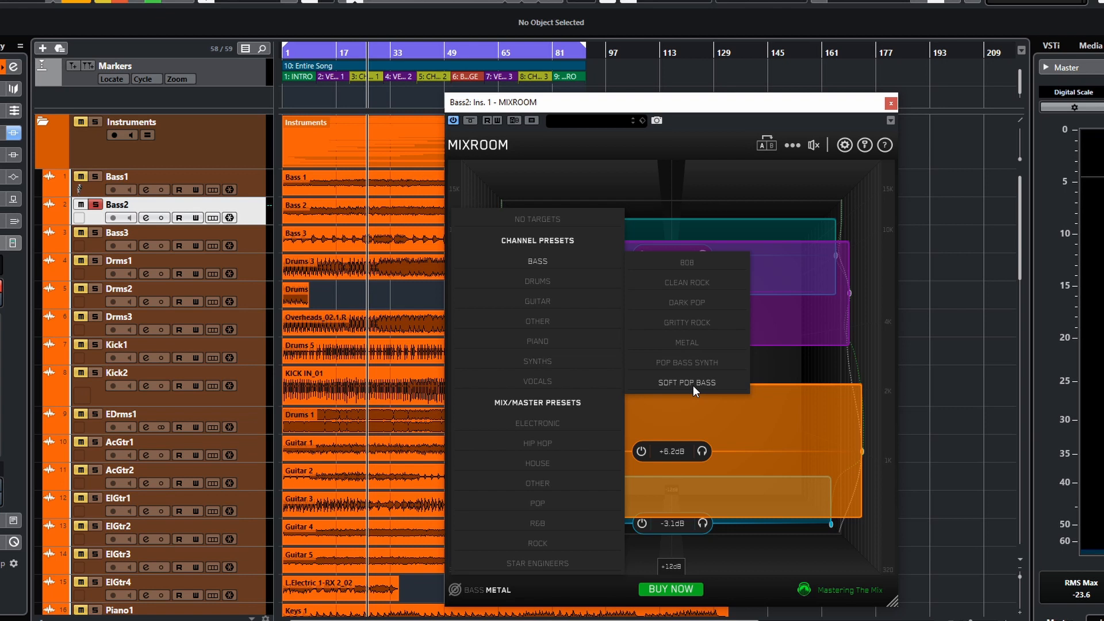
pyautogui.click(694, 282)
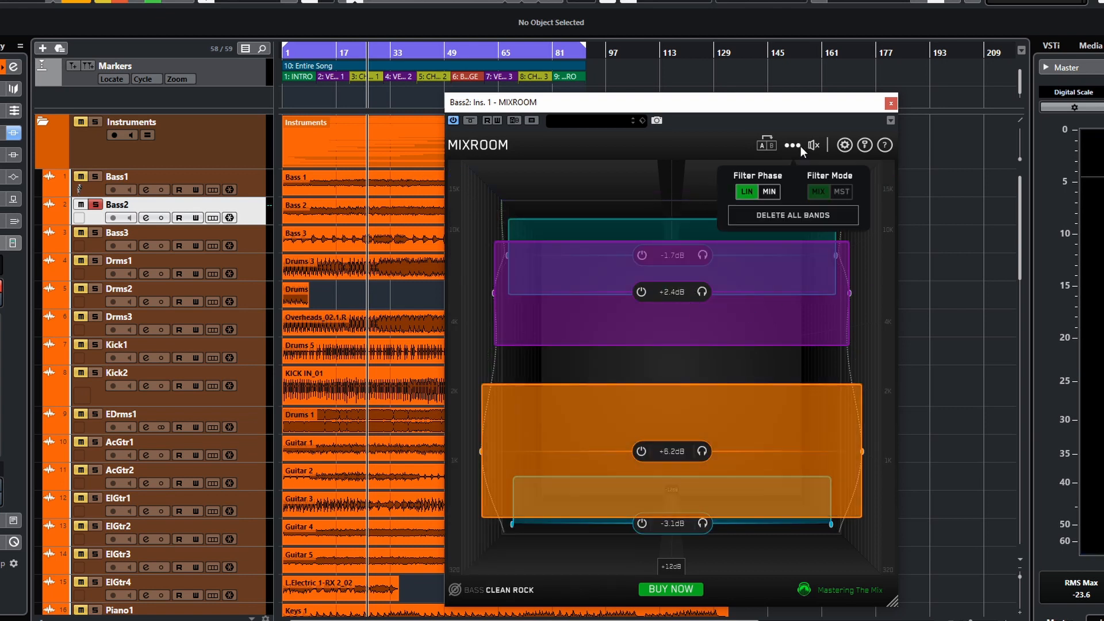
# - Delete all EQ bands, restart playback, and add smart bands for the new target
pyautogui.moveTo(799, 147)
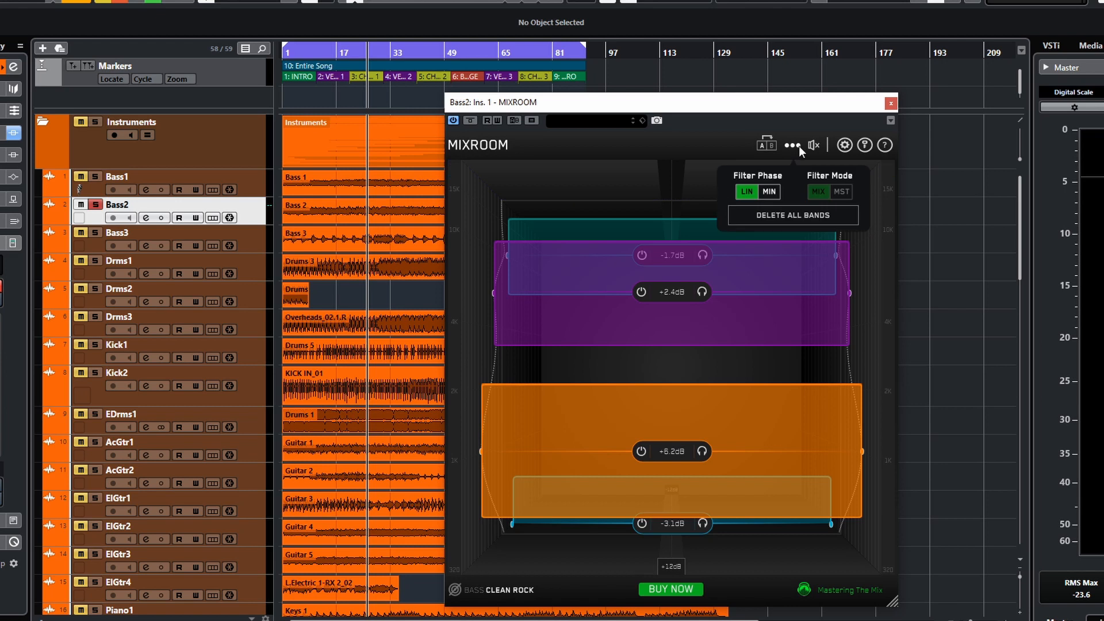
pyautogui.click(801, 214)
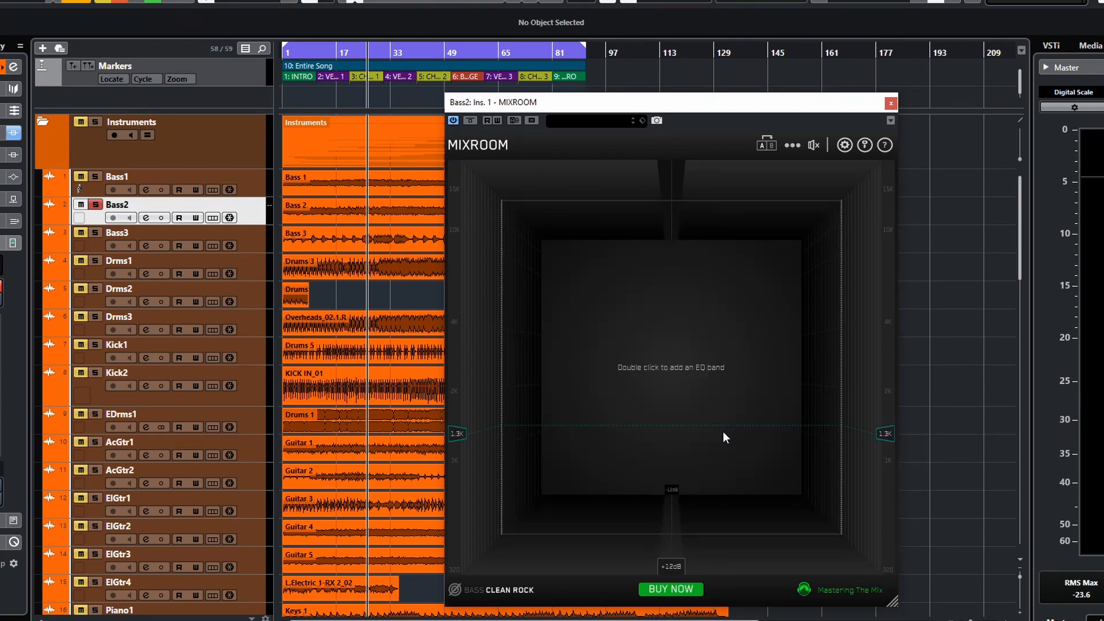
pyautogui.press('space')
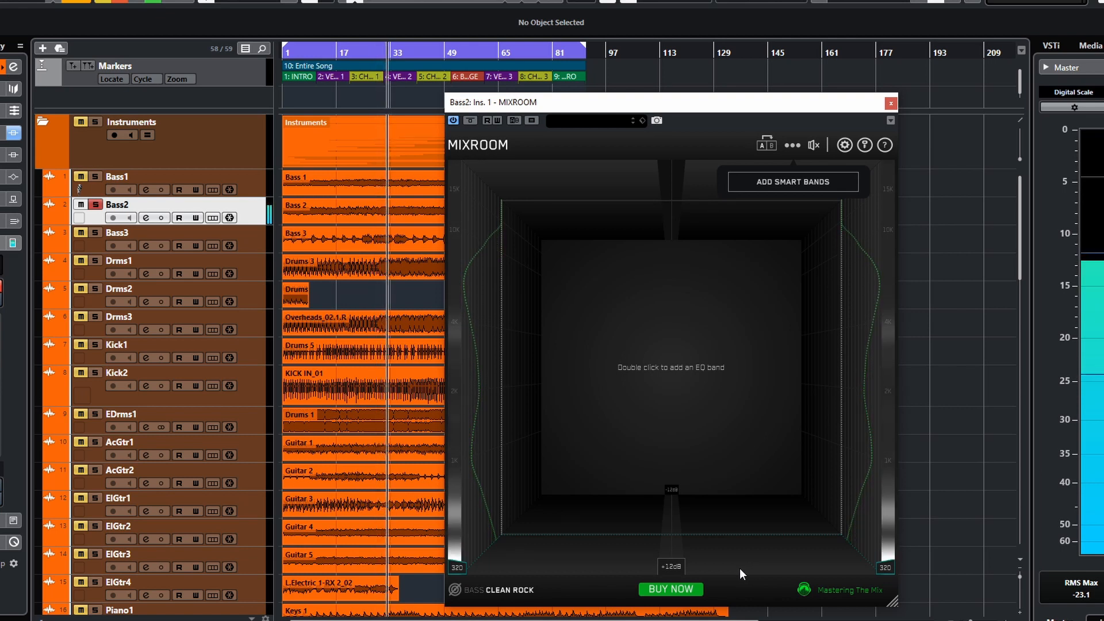
pyautogui.click(761, 181)
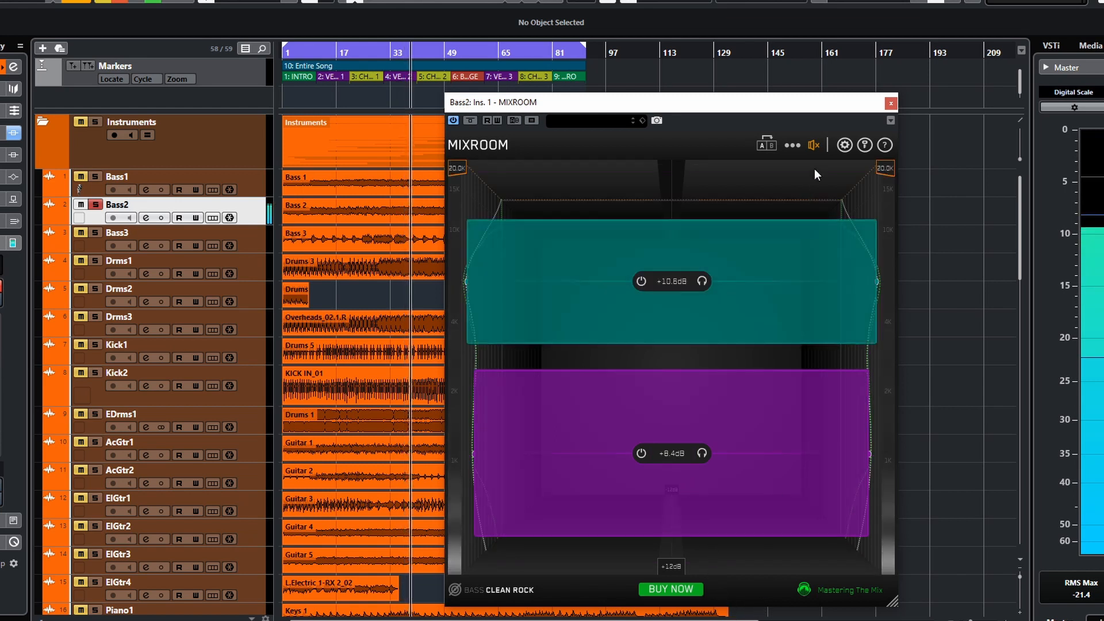
# - Set the output gain to -1.9 dB and toggle the EQ bypass on and off
pyautogui.moveTo(802, 186); pyautogui.dragTo(789, 184)
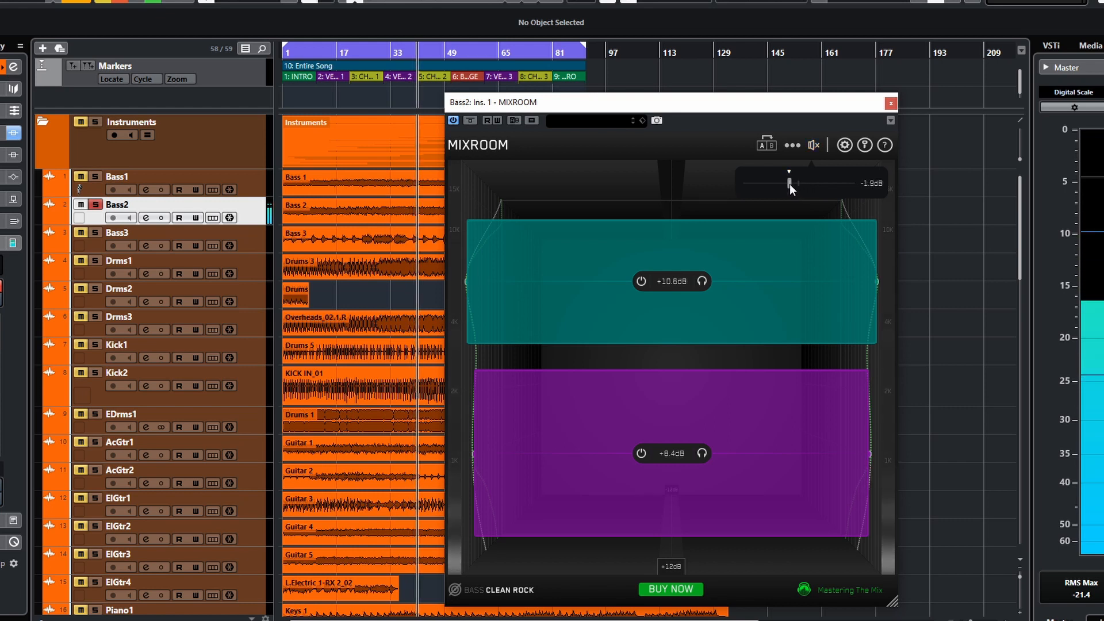
pyautogui.click(814, 146)
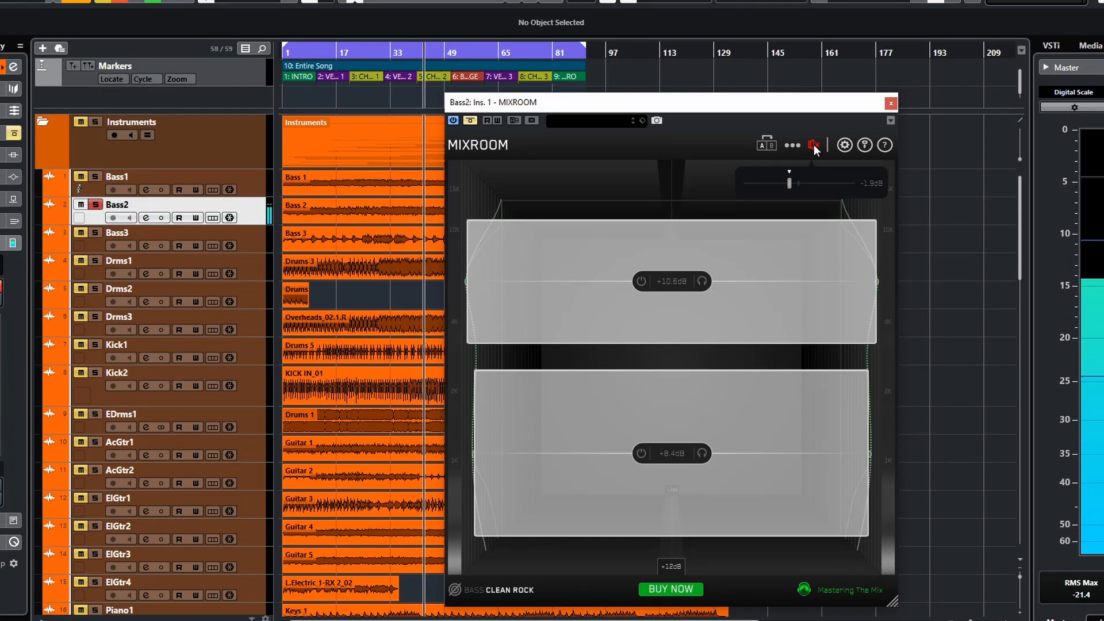
pyautogui.click(814, 147)
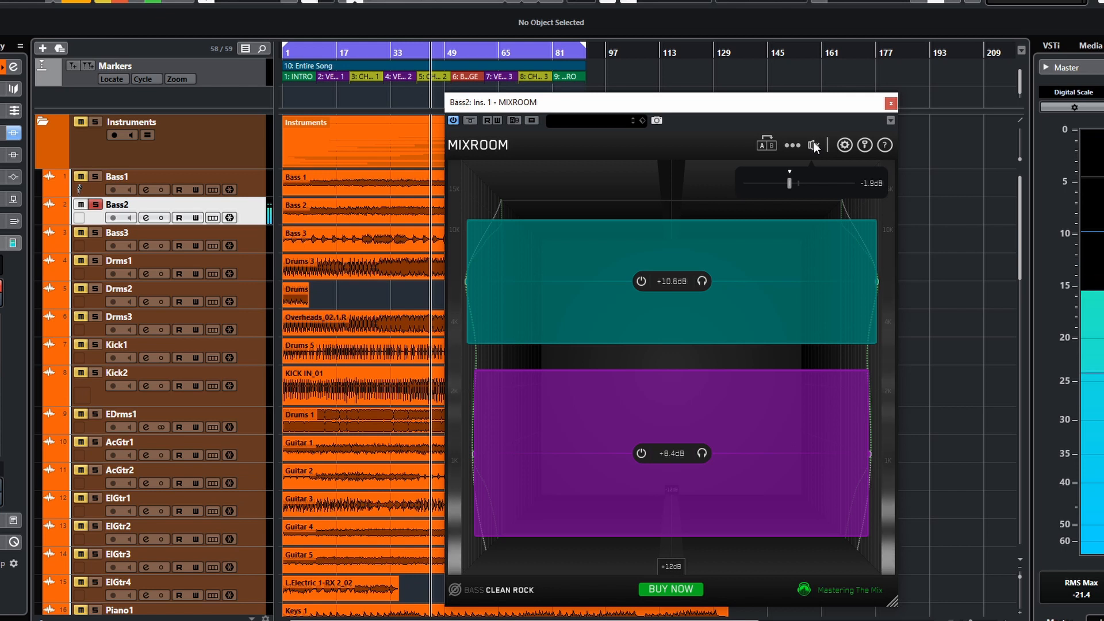
# - Stop playback and close the Bass2 MIXROOM window
pyautogui.click(796, 146)
pyautogui.press('space')
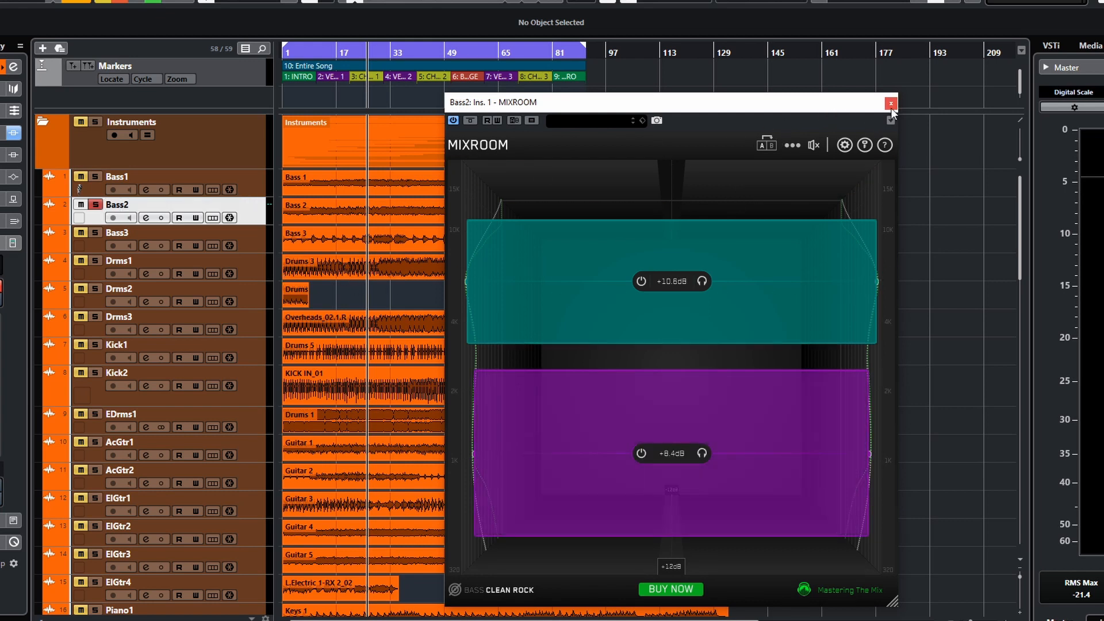
pyautogui.click(891, 104)
# - Unsolo the Bass2 track and solo the Drms1 track
pyautogui.click(96, 205)
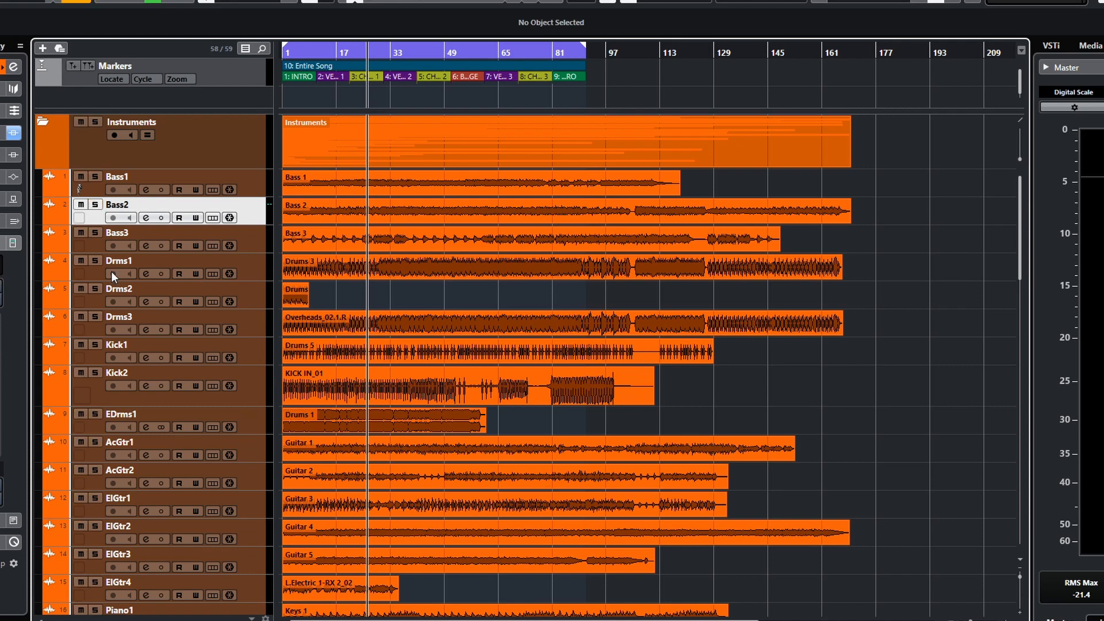
pyautogui.click(381, 292)
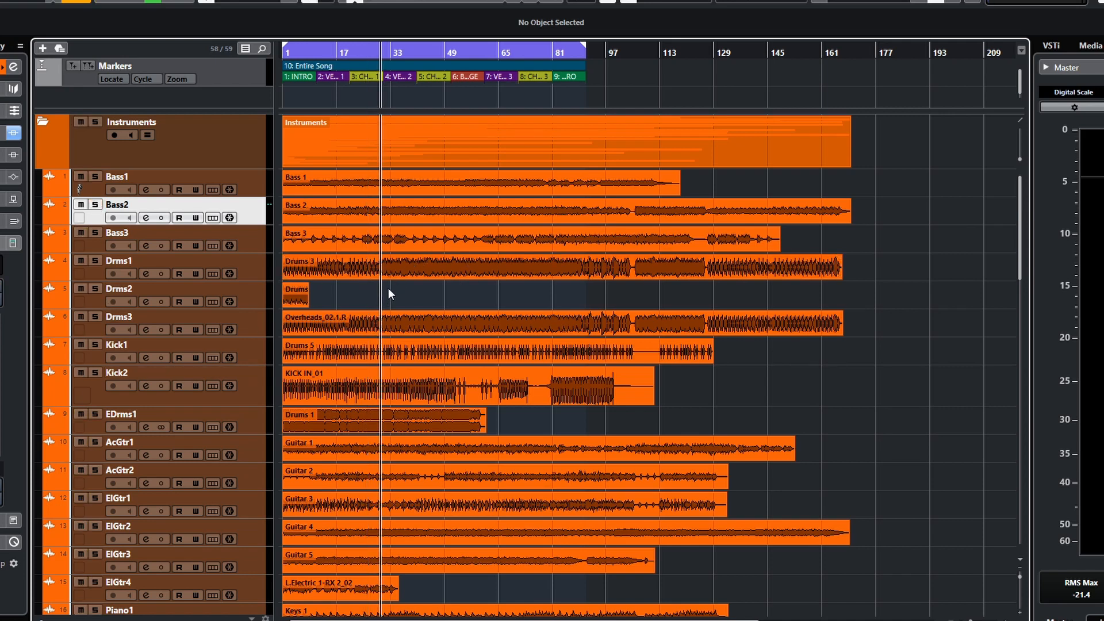
pyautogui.click(95, 271)
# - Set the Drms1 EQ target to Drums Full Kit Live Rock, start playback, and add smart bands
pyautogui.moveTo(564, 274)
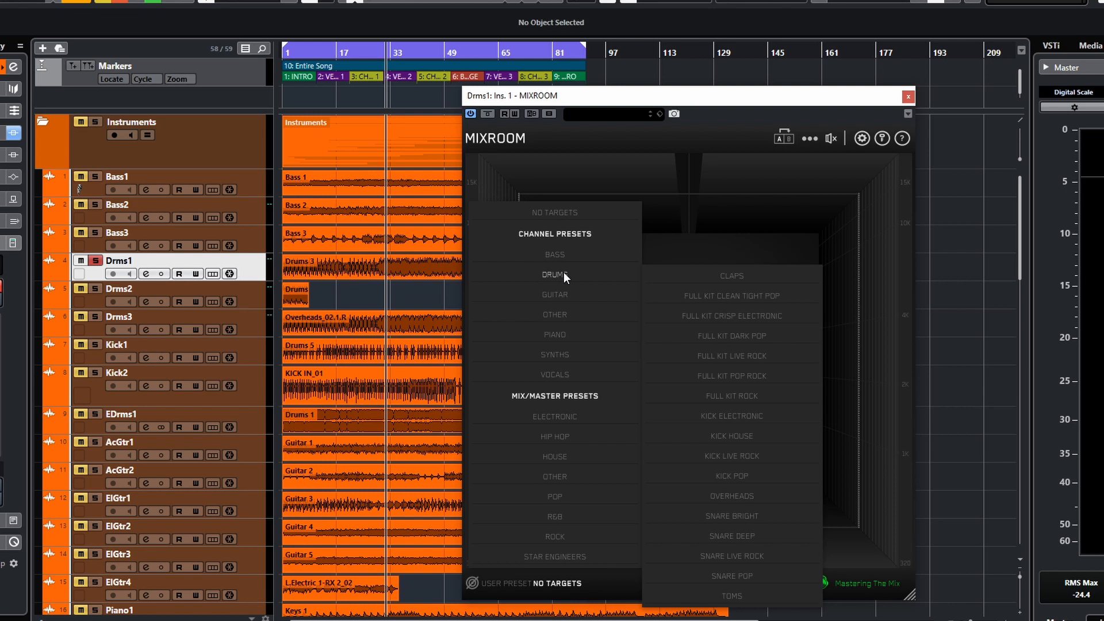
pyautogui.click(724, 358)
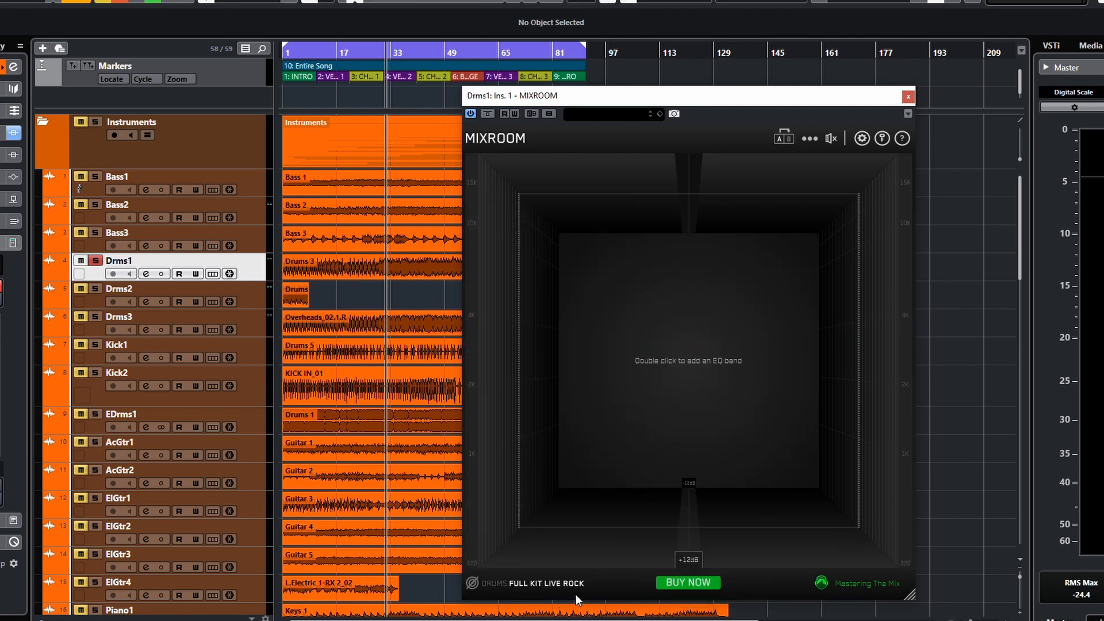
pyautogui.press('space')
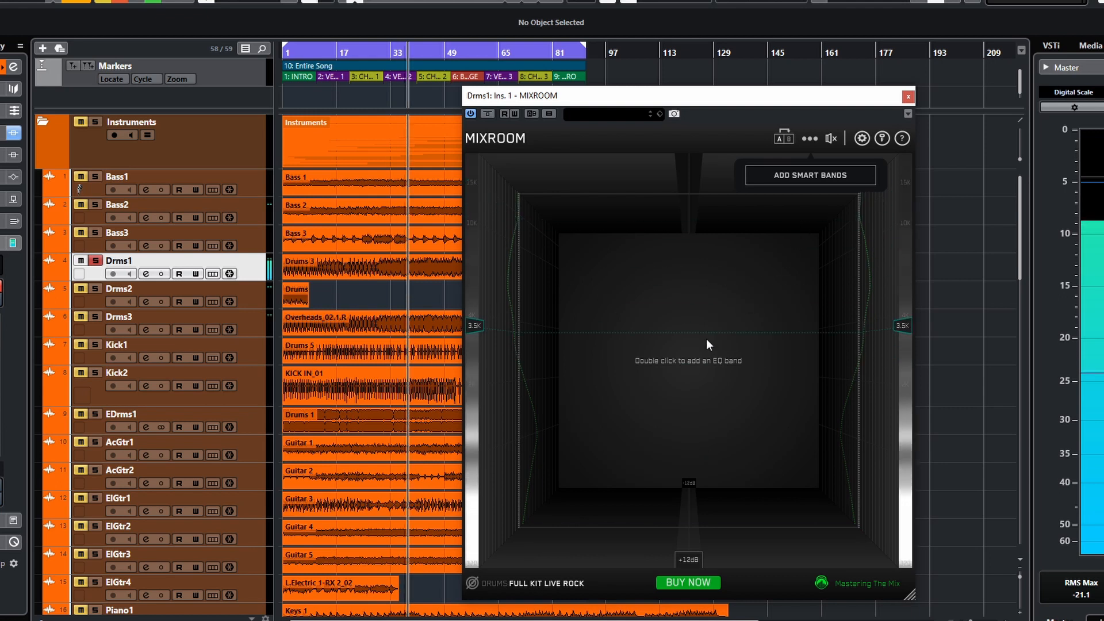
pyautogui.click(817, 175)
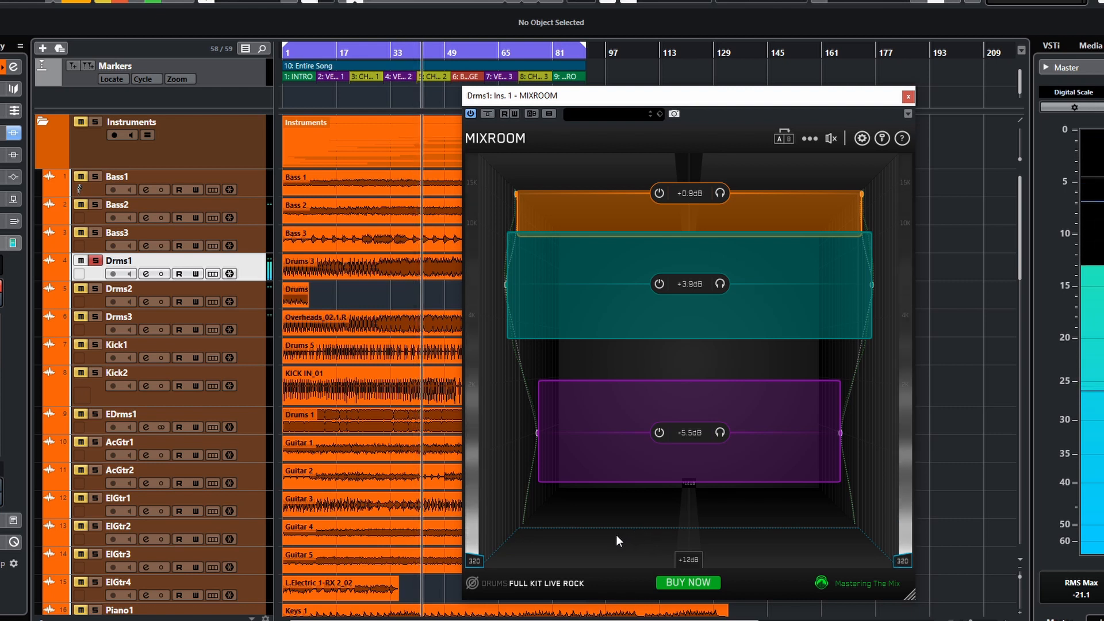
# - Toggle the EQ bypass, set the output gain to 0.8 dB, and toggle the bypass on and off again
pyautogui.moveTo(832, 142)
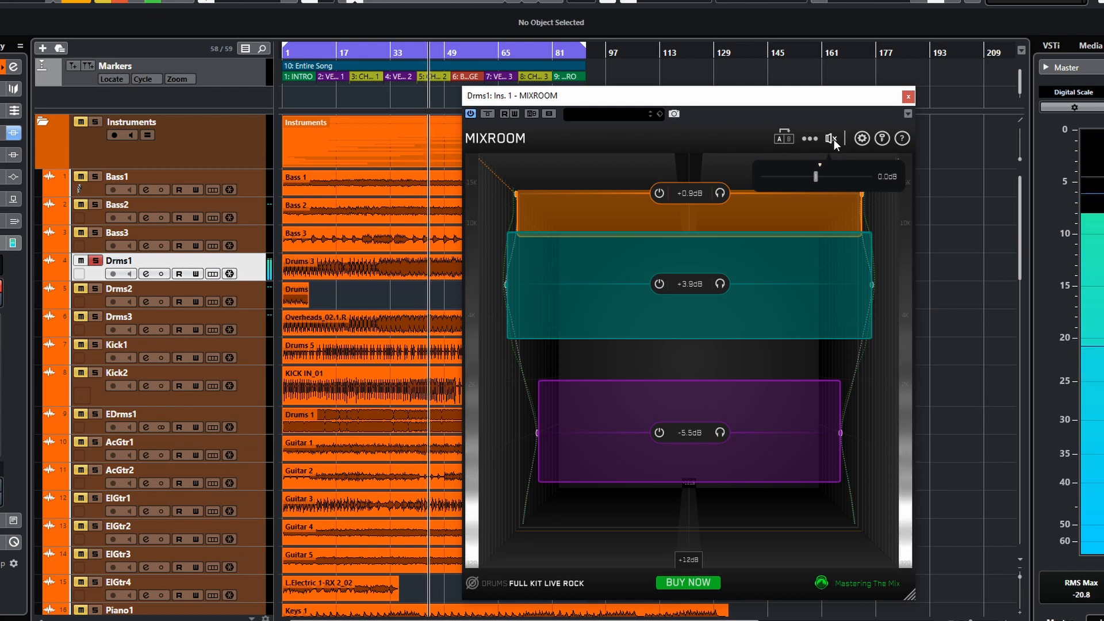
pyautogui.click(834, 140)
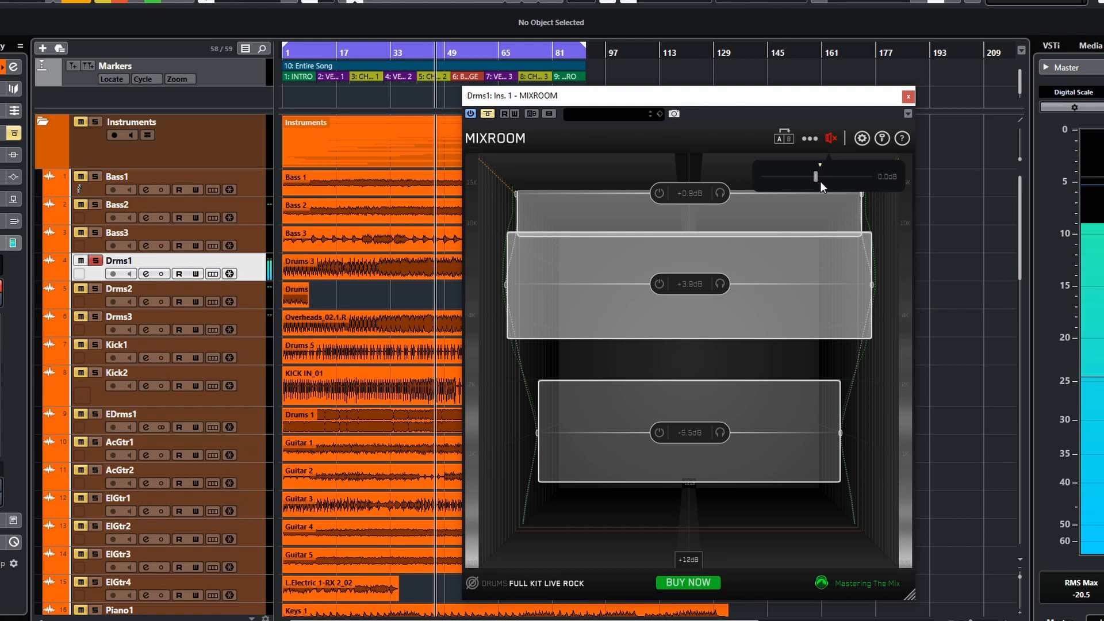
pyautogui.click(829, 141)
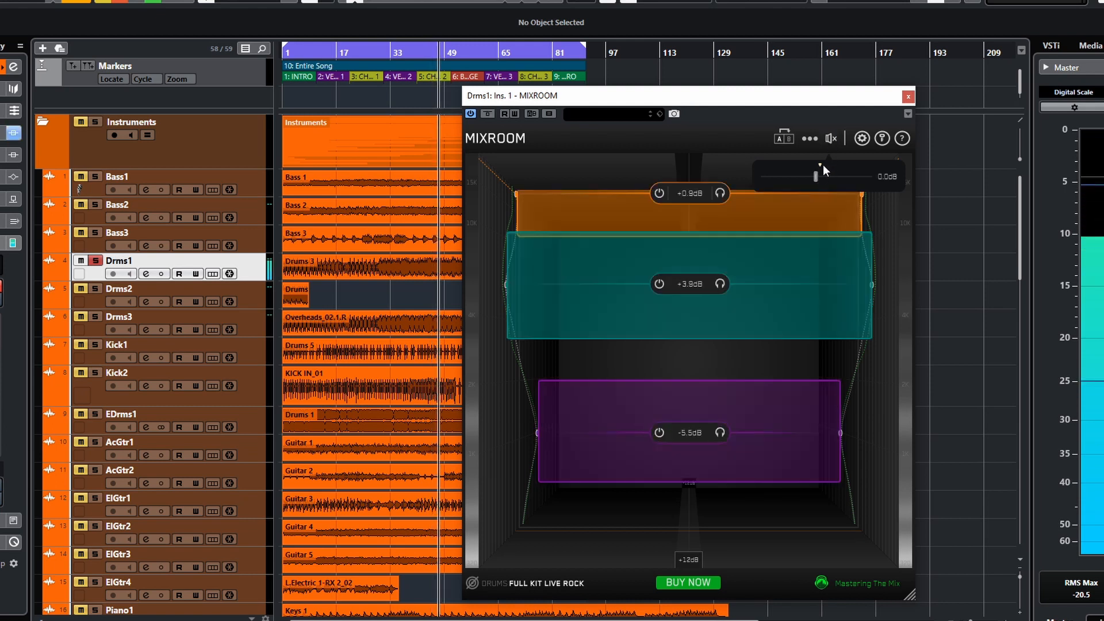
pyautogui.moveTo(816, 176); pyautogui.dragTo(820, 177)
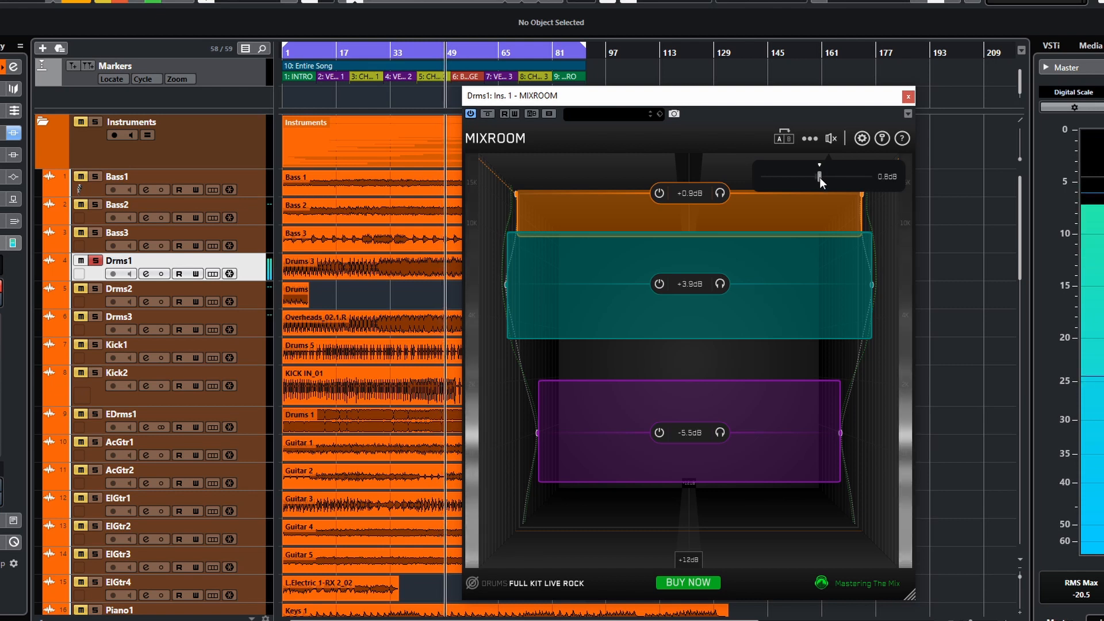
pyautogui.click(831, 138)
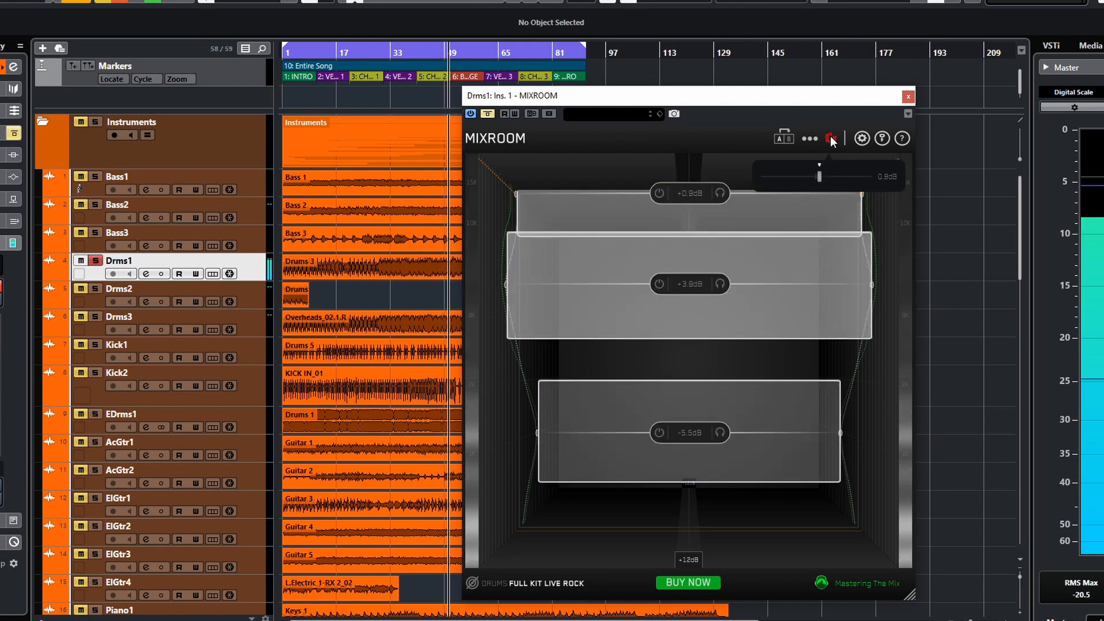
pyautogui.click(831, 139)
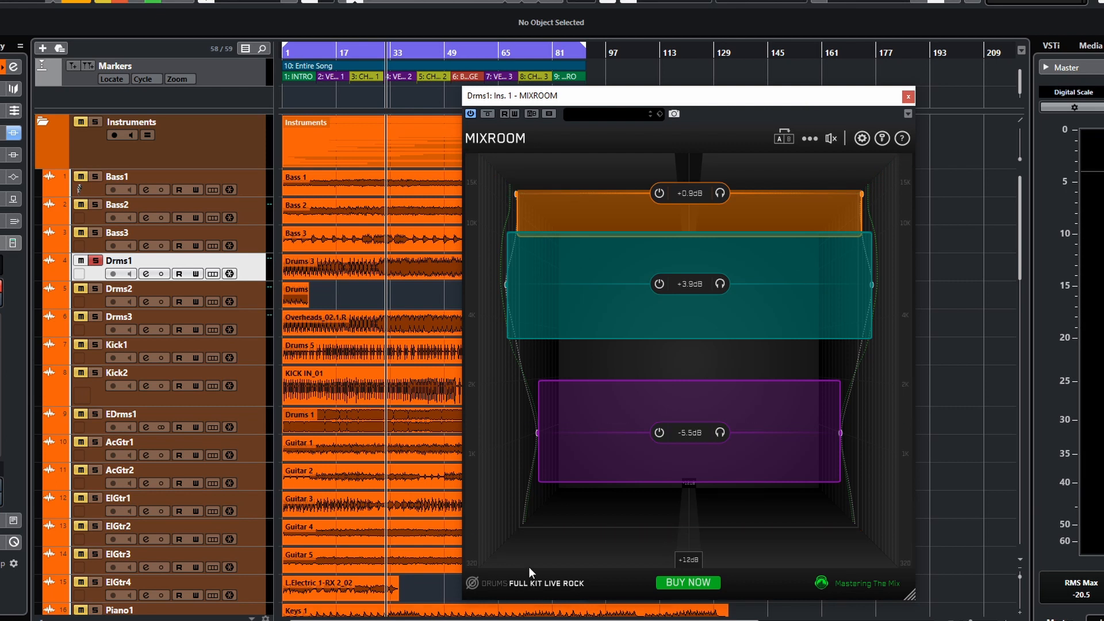
# - Close the plugin window and open the Drms1 channel settings with its MIXROOM insert
pyautogui.click(908, 96)
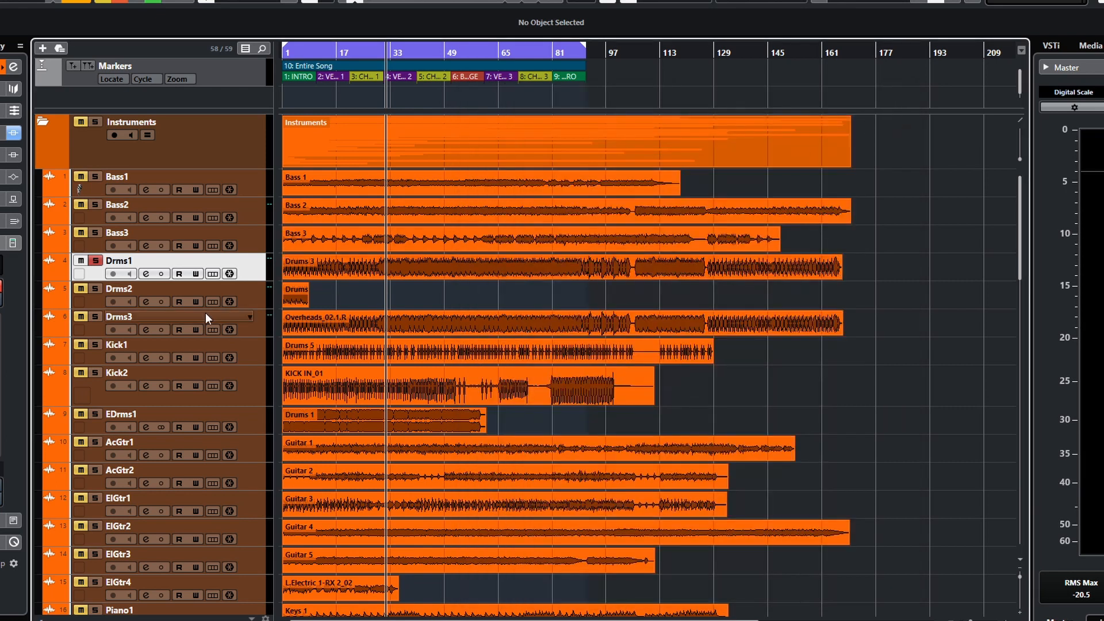
pyautogui.click(98, 345)
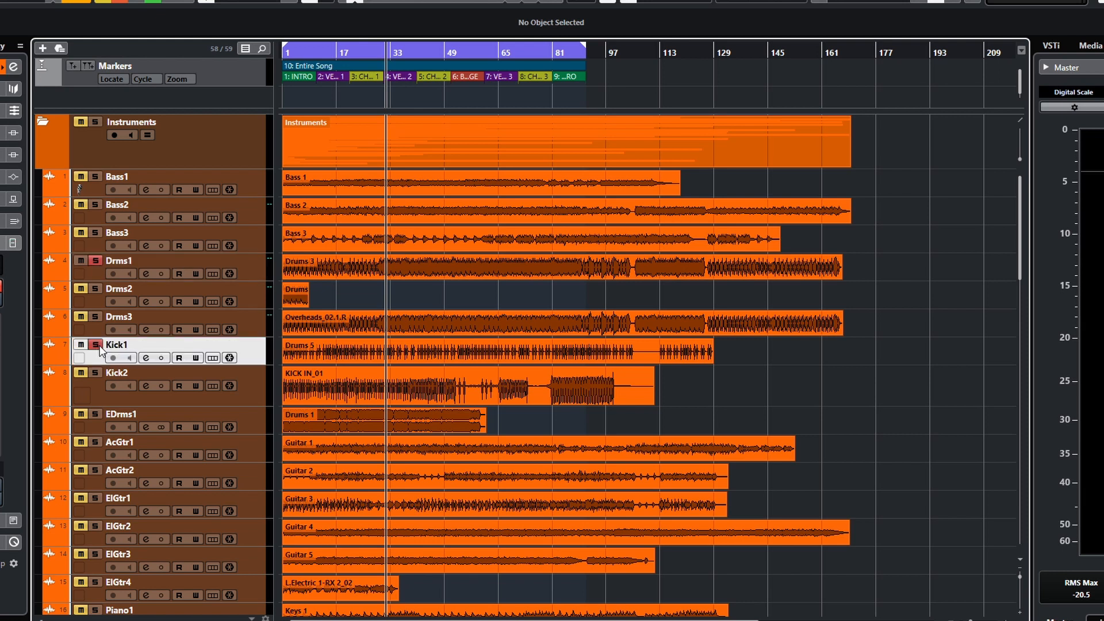
pyautogui.click(96, 261)
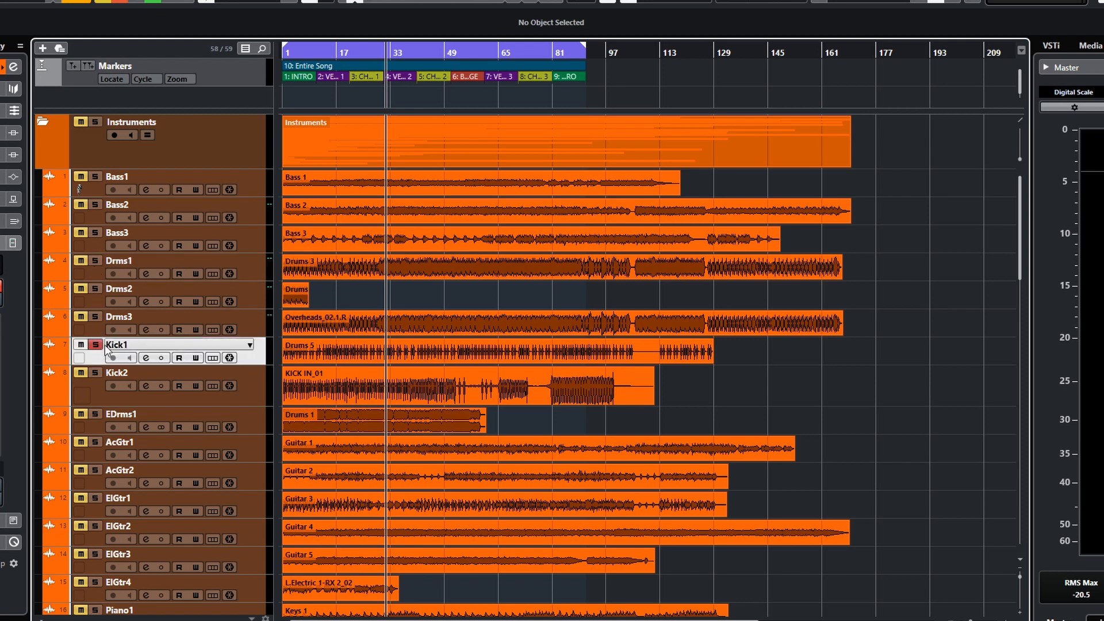
pyautogui.click(145, 274)
pyautogui.click(142, 318)
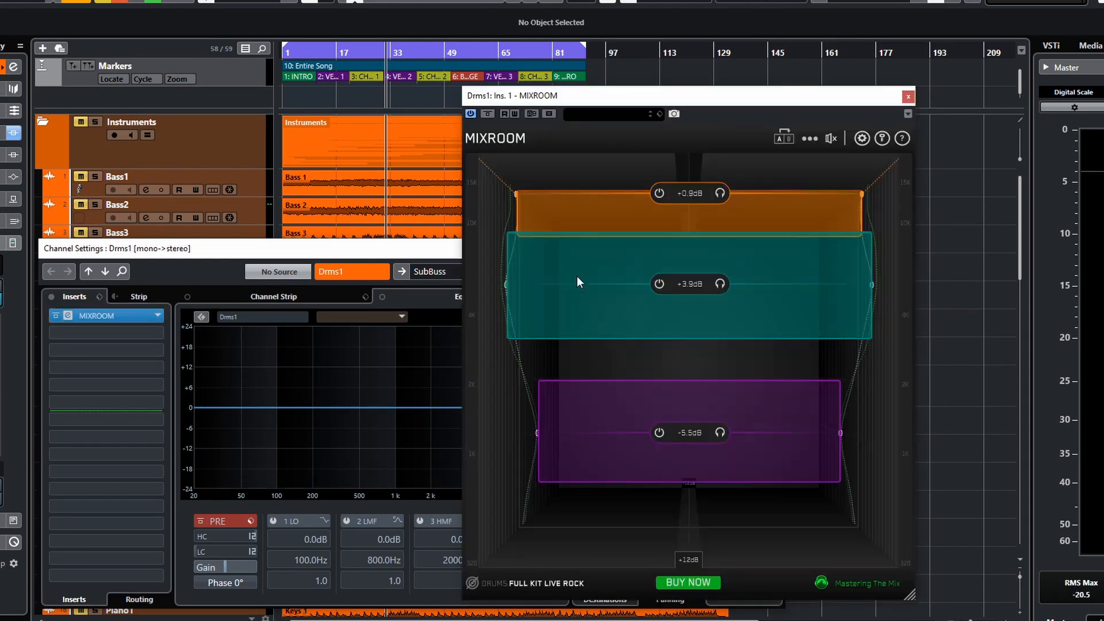
# - Open the EQ target list, dismiss it, and close the plugin and channel settings windows
pyautogui.click(496, 582)
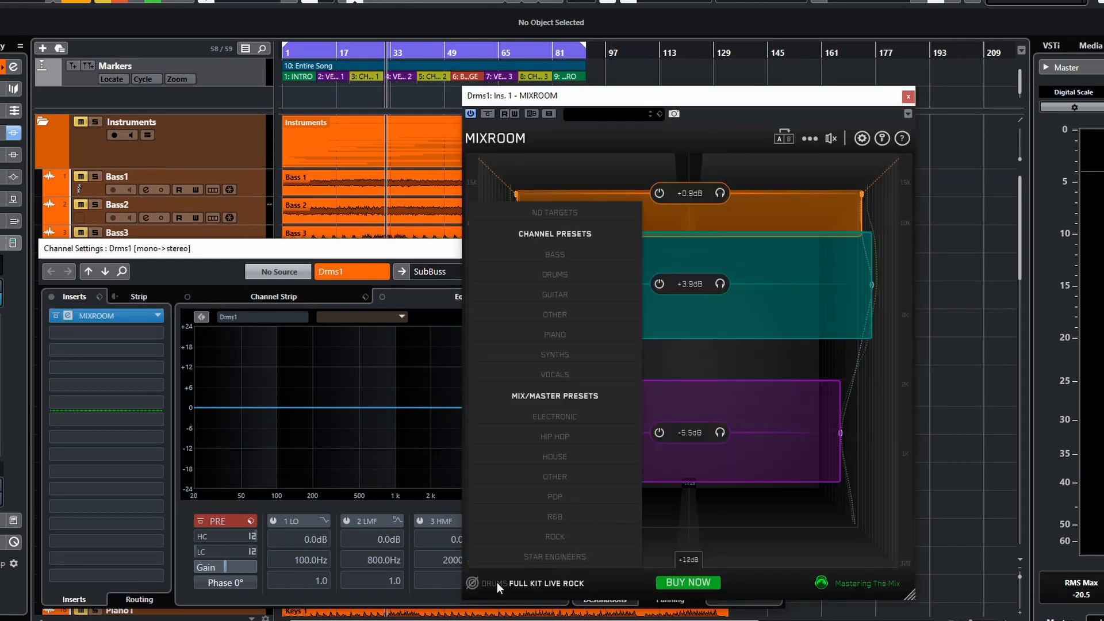
pyautogui.moveTo(561, 276)
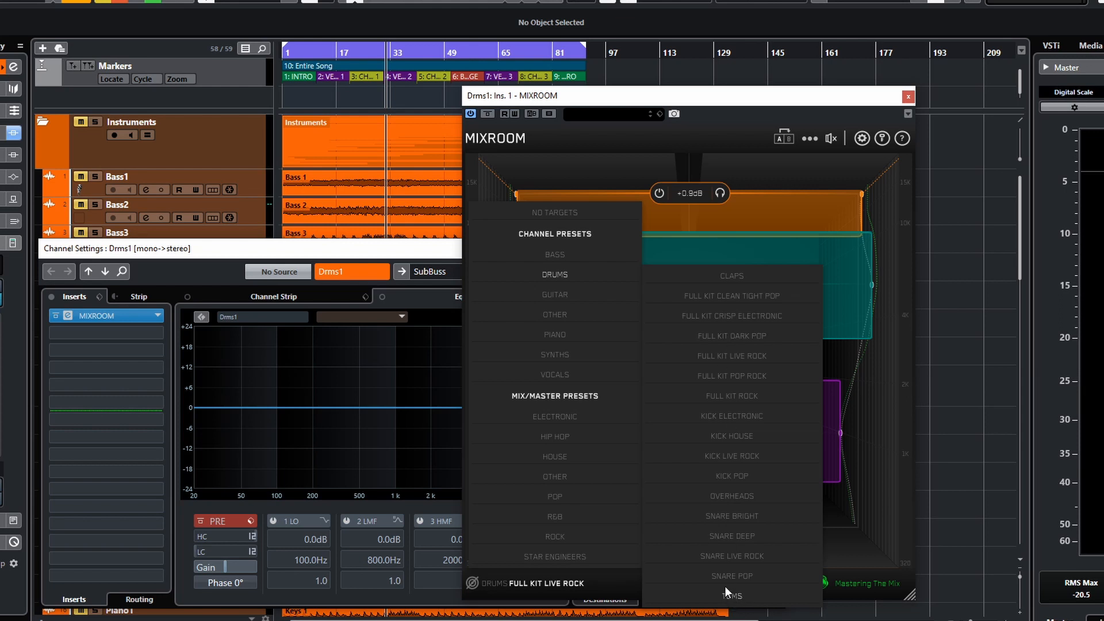
pyautogui.click(260, 255)
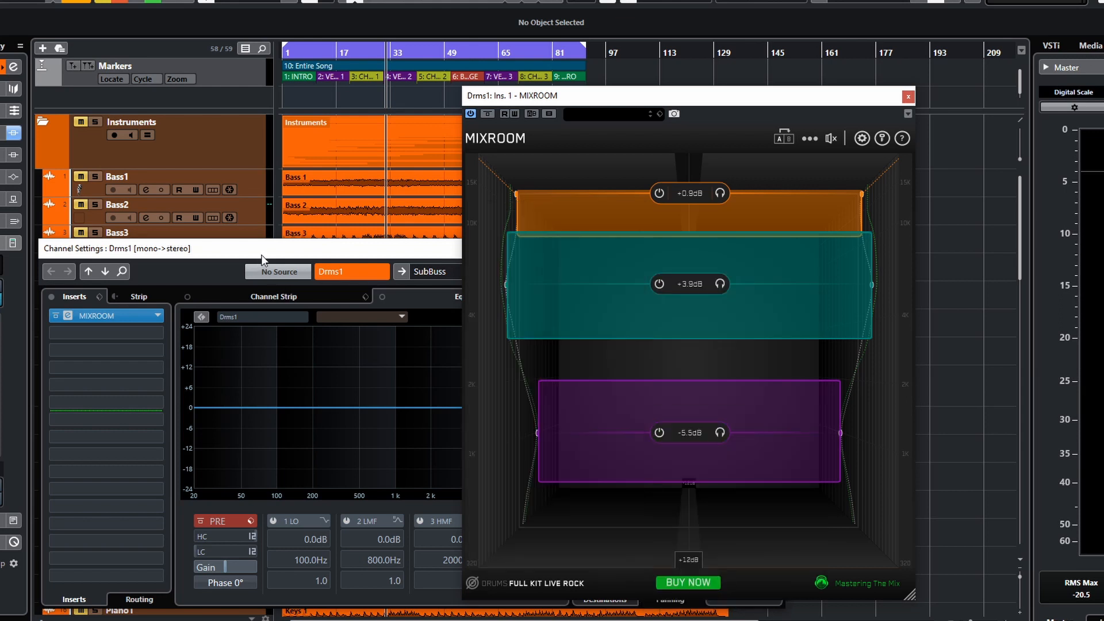
pyautogui.click(908, 97)
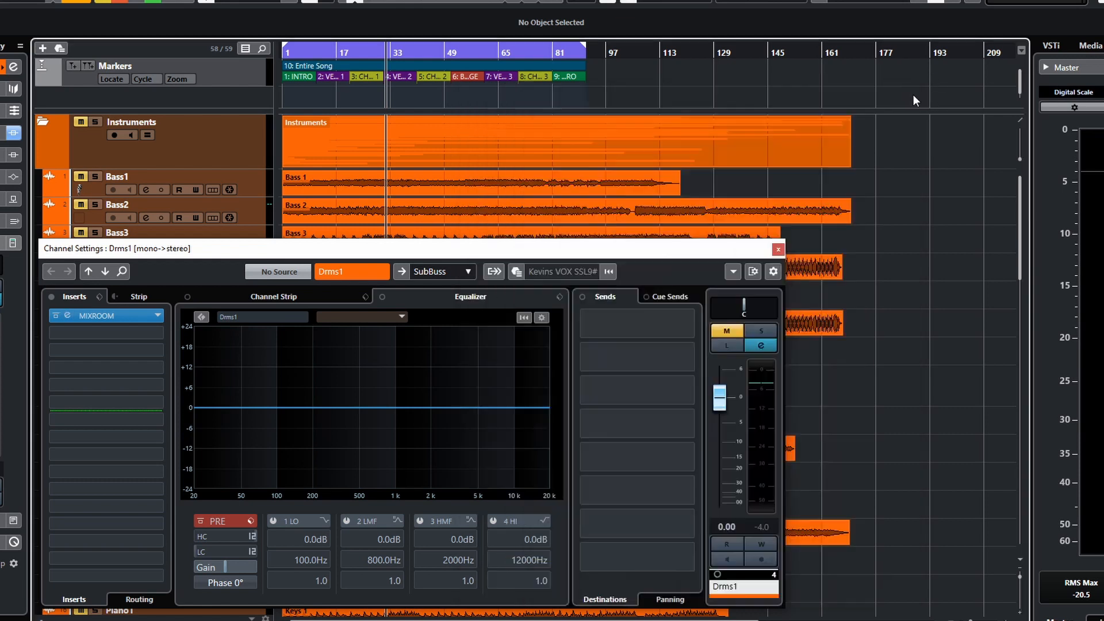
pyautogui.click(779, 249)
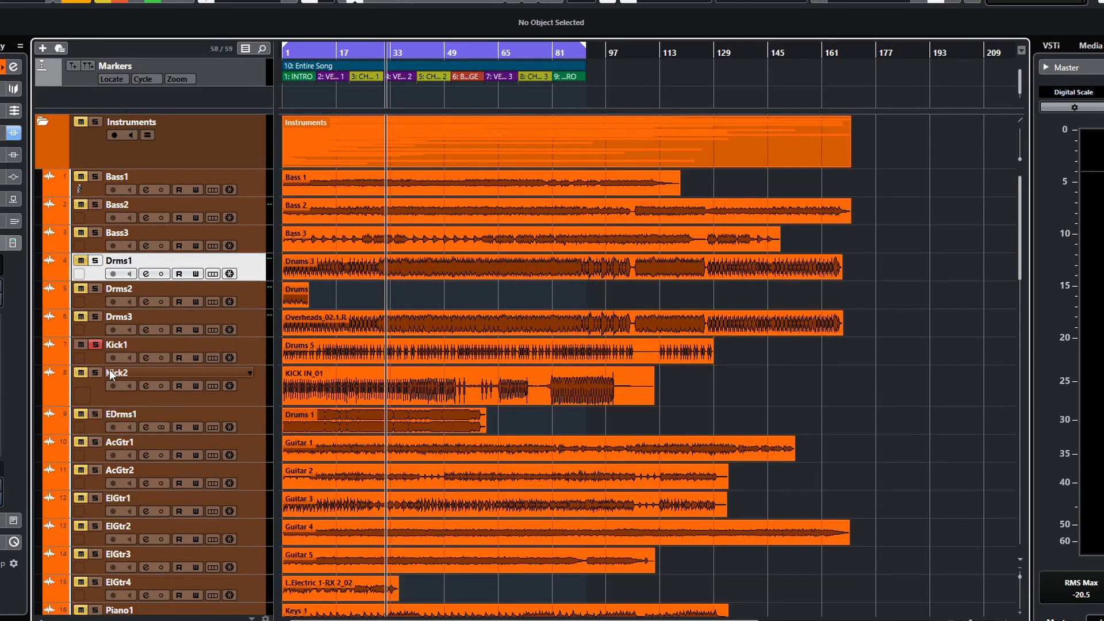
# - Unsolo the Kick1 track, solo the AcGtr1 track, and open its channel settings
pyautogui.click(96, 347)
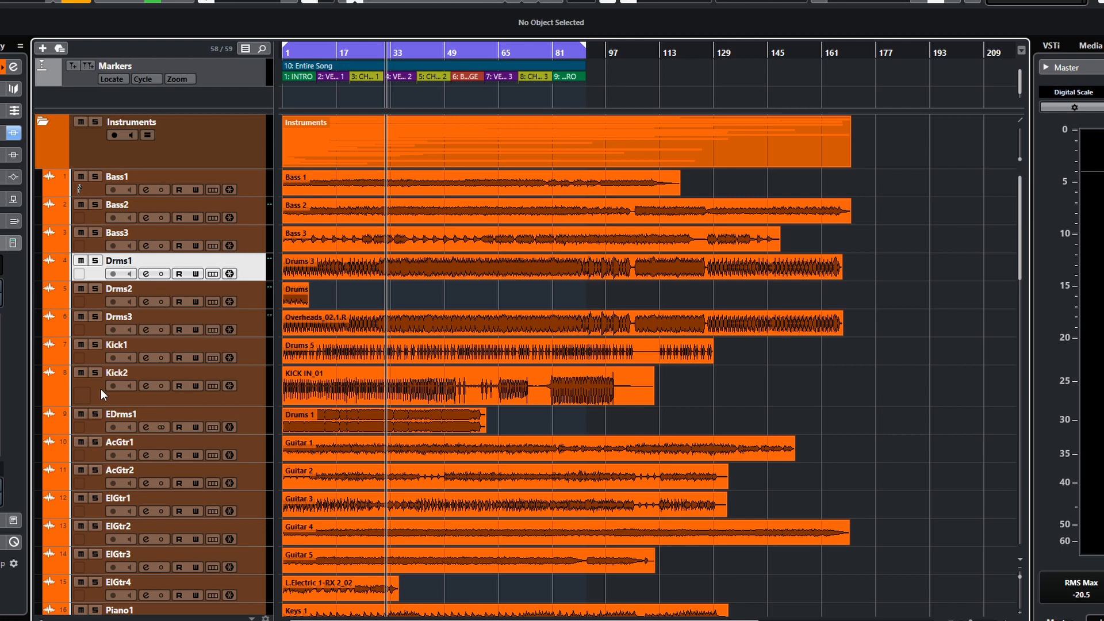
pyautogui.click(95, 442)
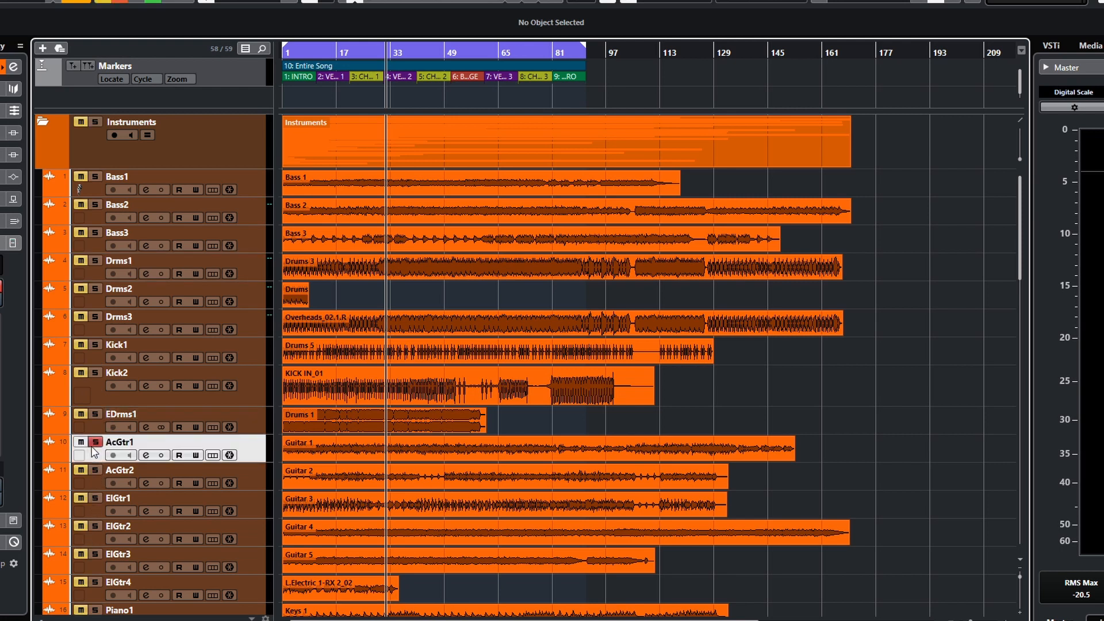
pyautogui.click(149, 455)
# - Insert MIXROOM in the first insert slot of AcGtr1 by searching for "mix"
pyautogui.click(155, 315)
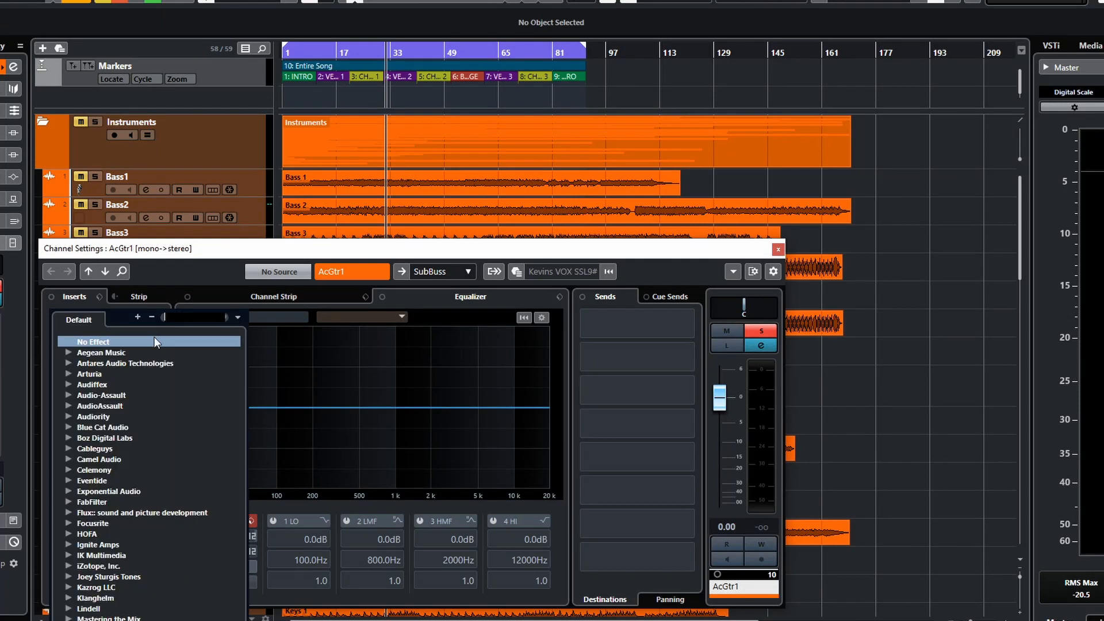
pyautogui.write('mix')
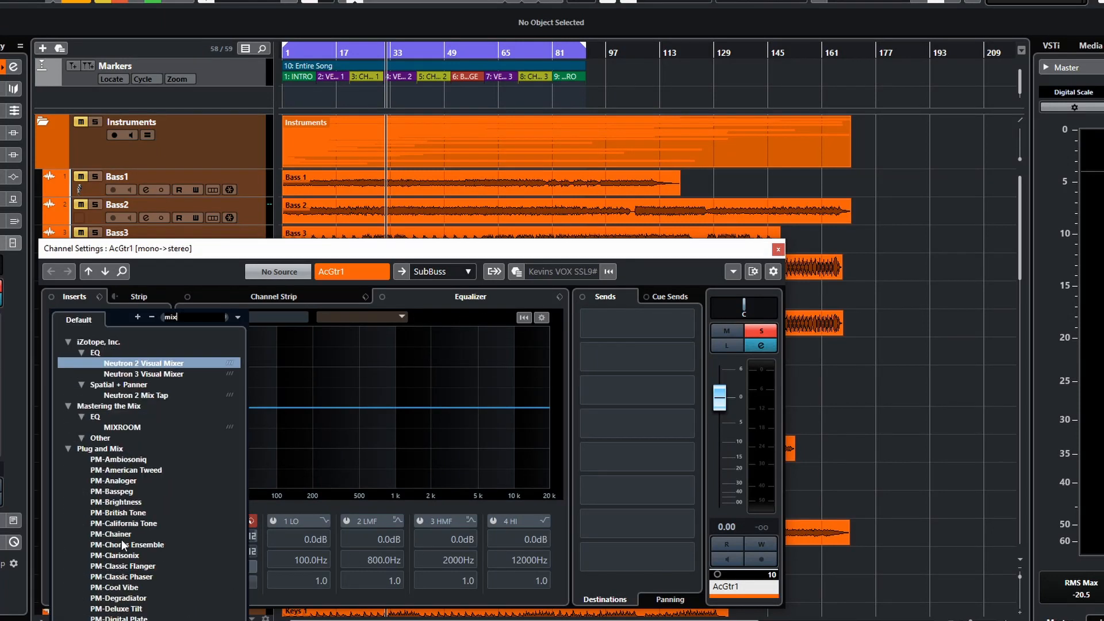
pyautogui.press('Escape')
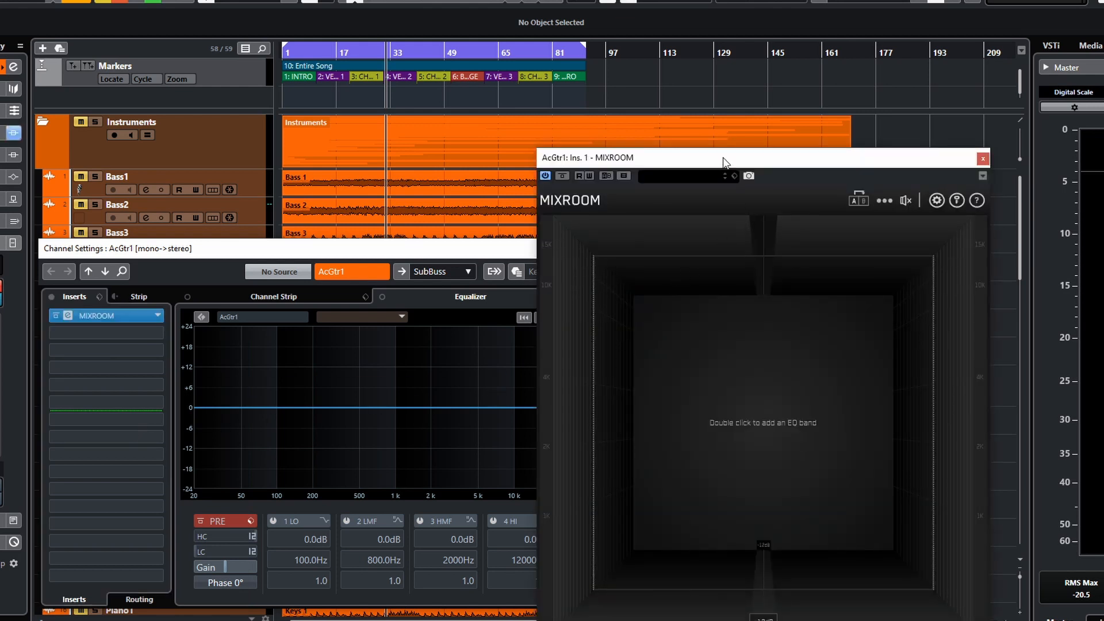
pyautogui.moveTo(724, 165); pyautogui.dragTo(654, 131)
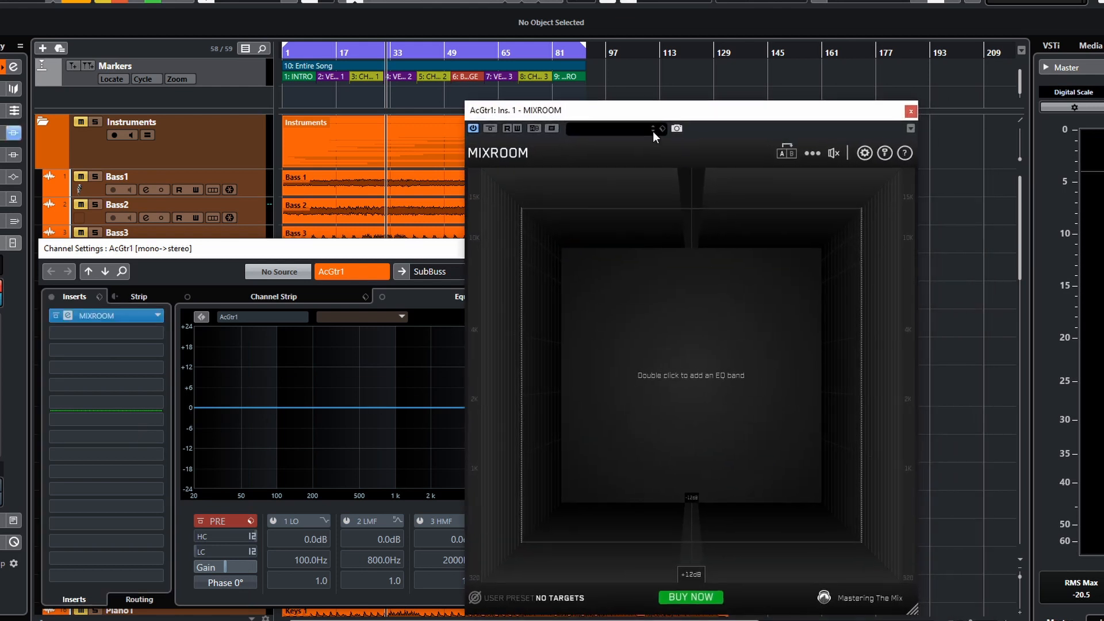
# - Set the AcGtr1 EQ target to Guitar Clean Electric
pyautogui.click(535, 598)
pyautogui.moveTo(561, 308)
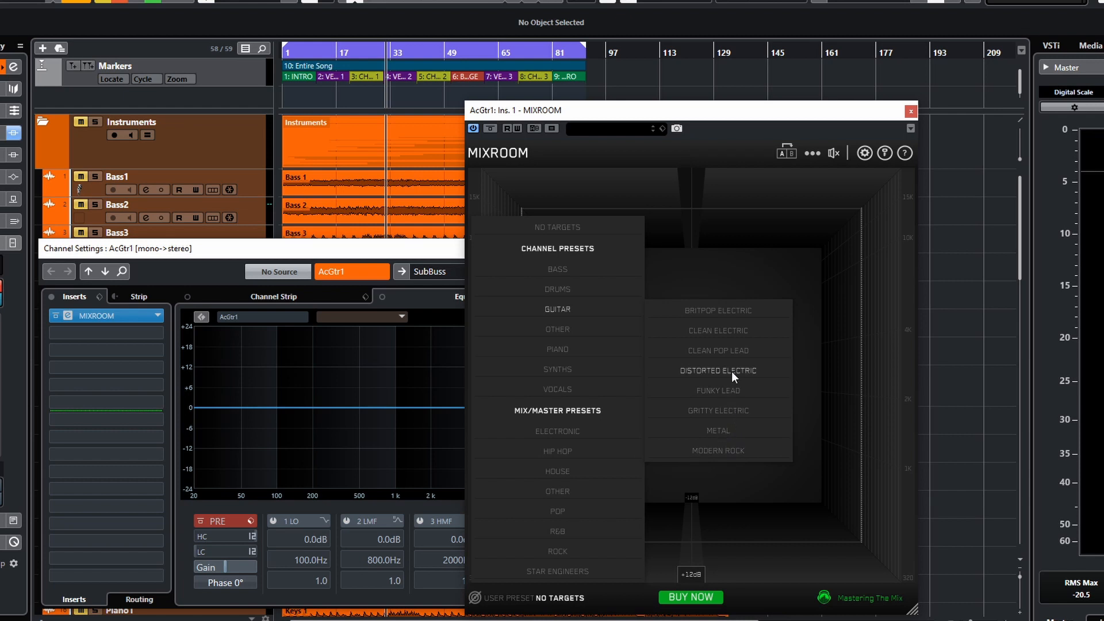
pyautogui.moveTo(566, 333)
pyautogui.click(733, 332)
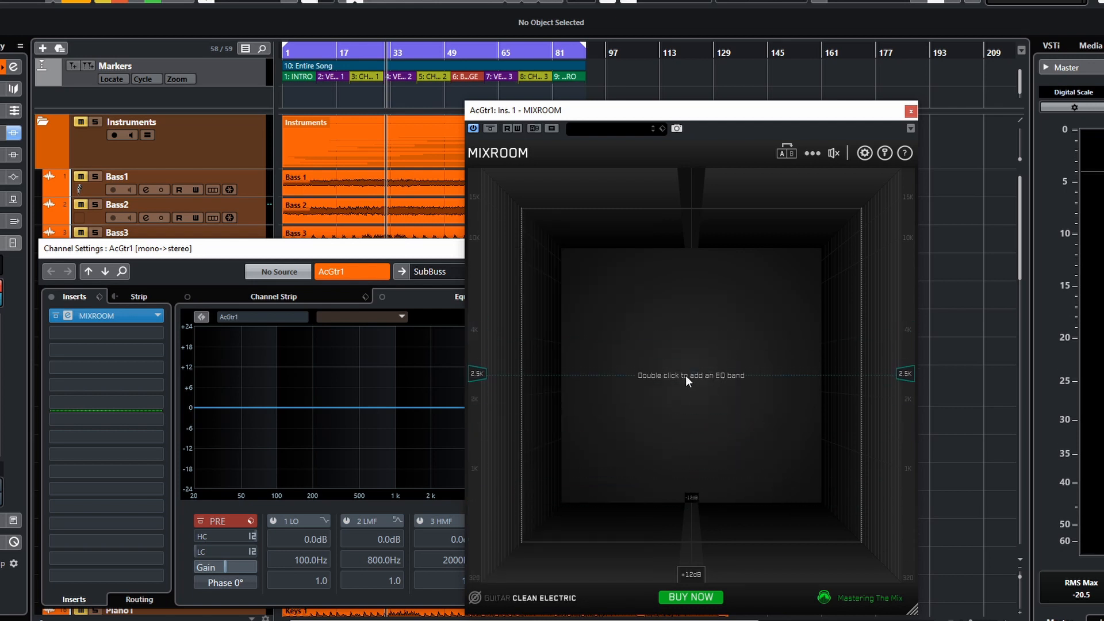
# - Add smart bands during playback, then close the plugin and channel settings windows
pyautogui.press('space')
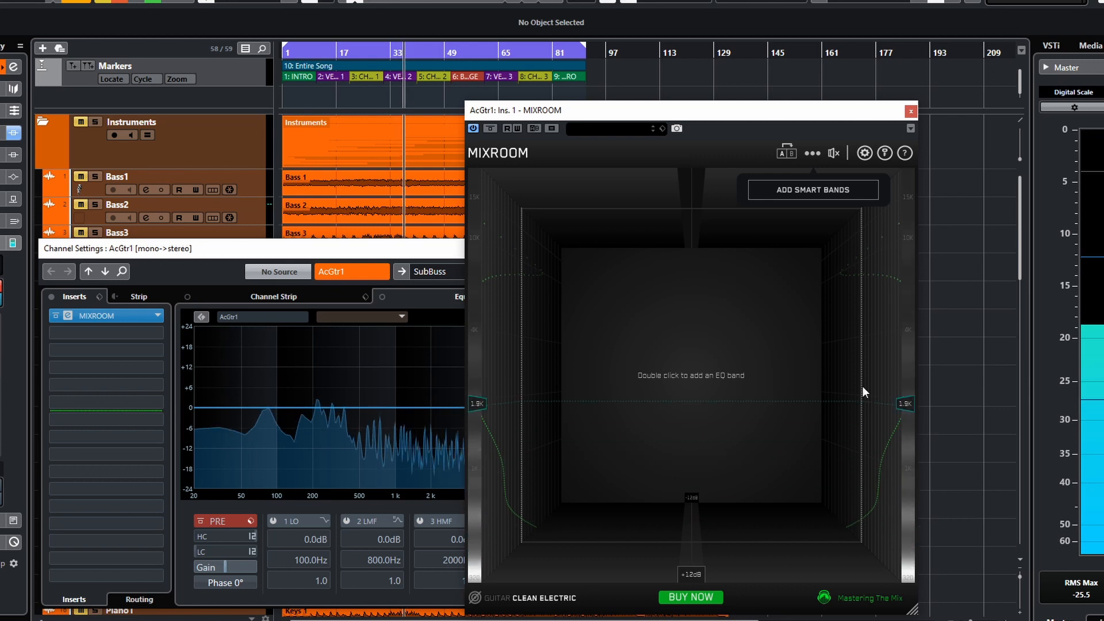
pyautogui.click(829, 195)
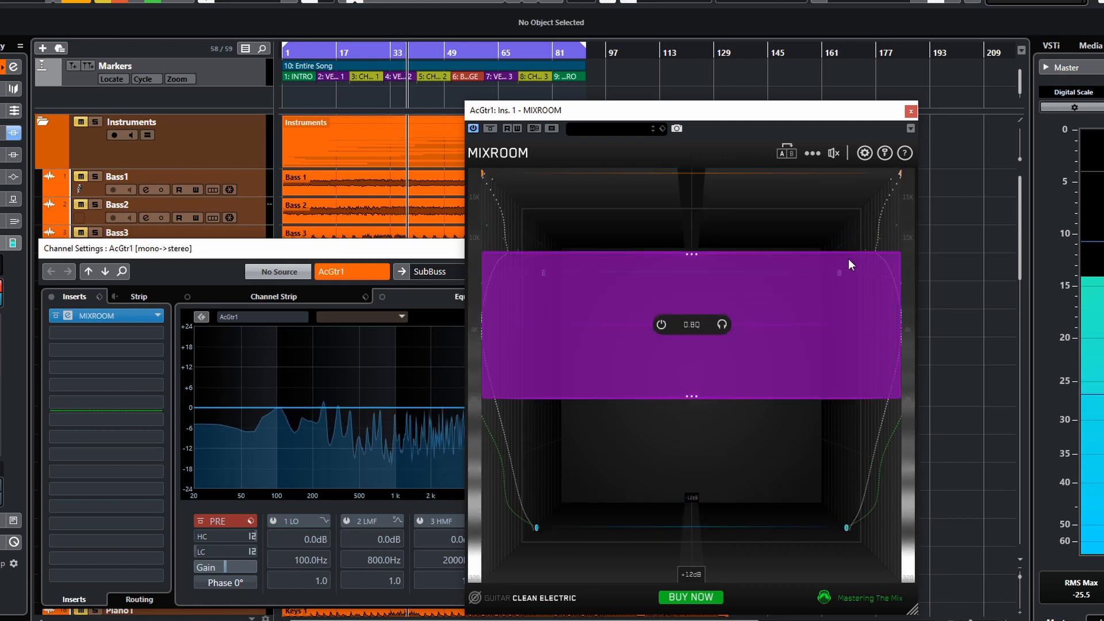
pyautogui.press('space')
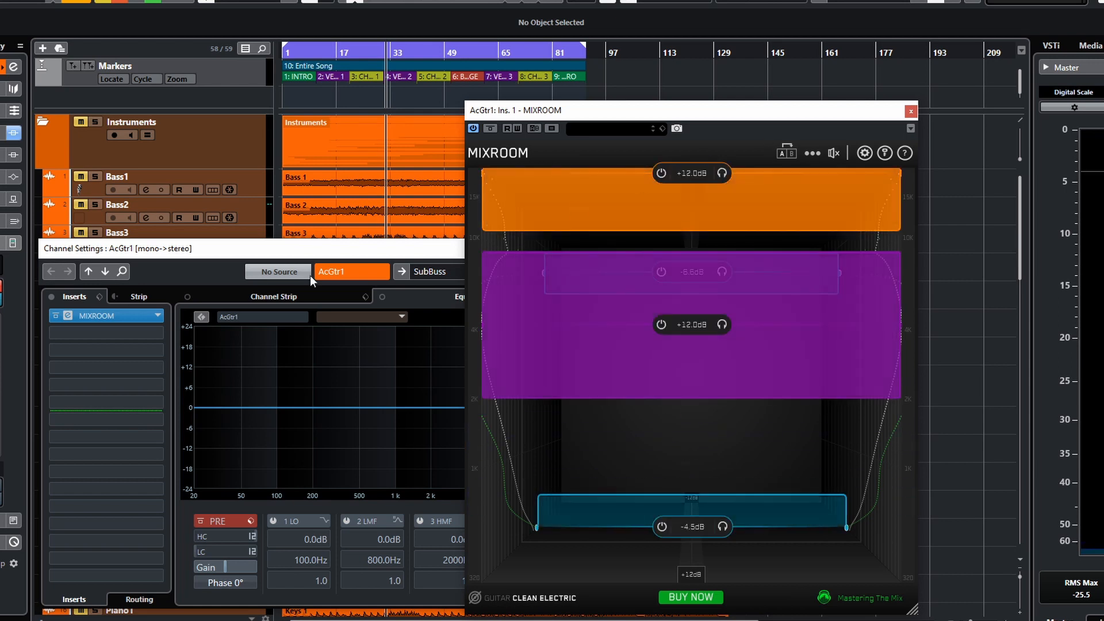
pyautogui.click(911, 111)
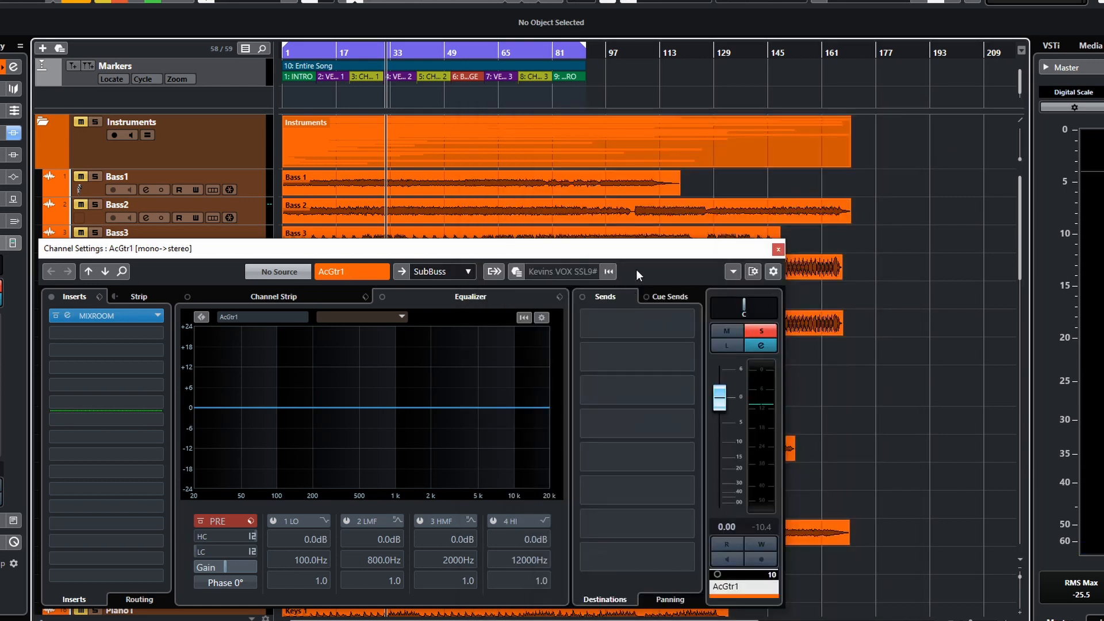
pyautogui.click(775, 251)
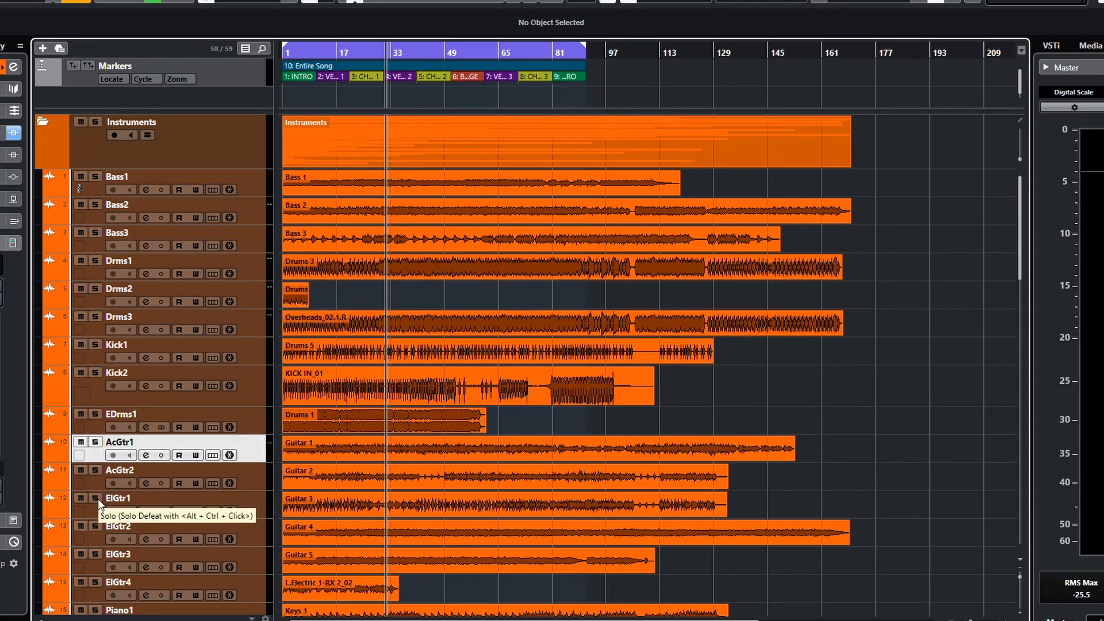
# - Solo the ElGtr2 track and open its channel settings
pyautogui.click(95, 526)
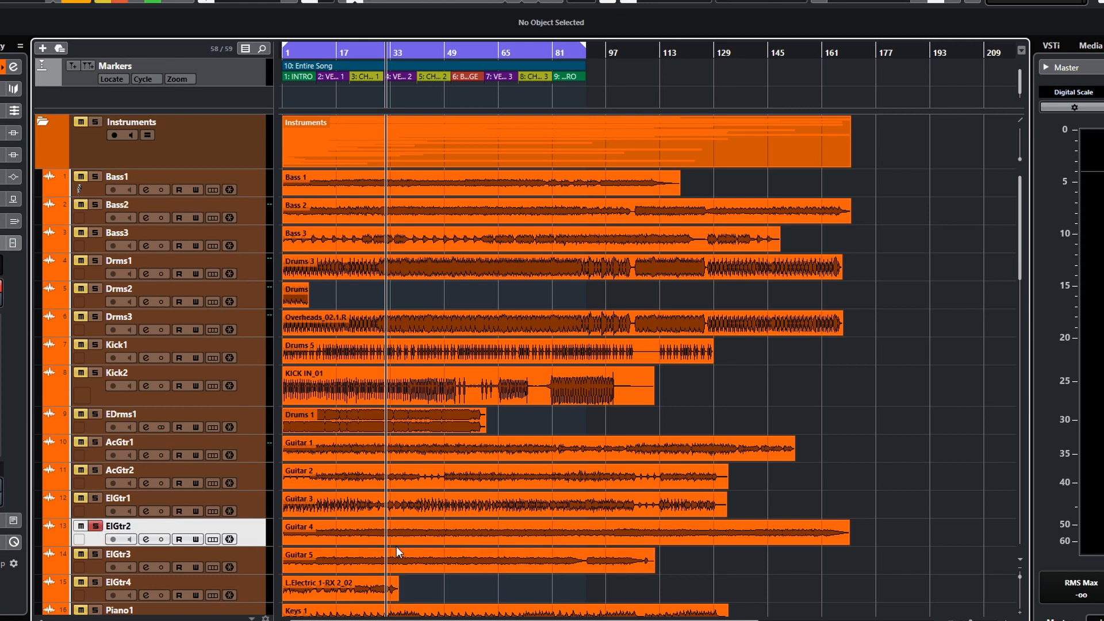
pyautogui.click(146, 539)
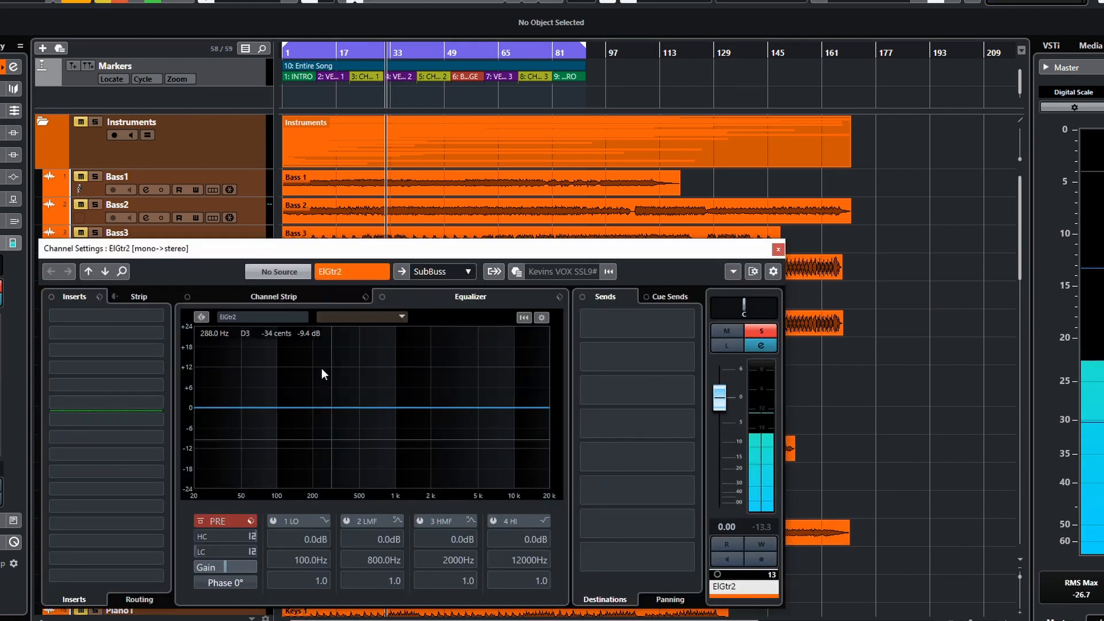
# - Insert MIXROOM in the first insert slot of ElGtr2 by searching for "mix"
pyautogui.click(160, 315)
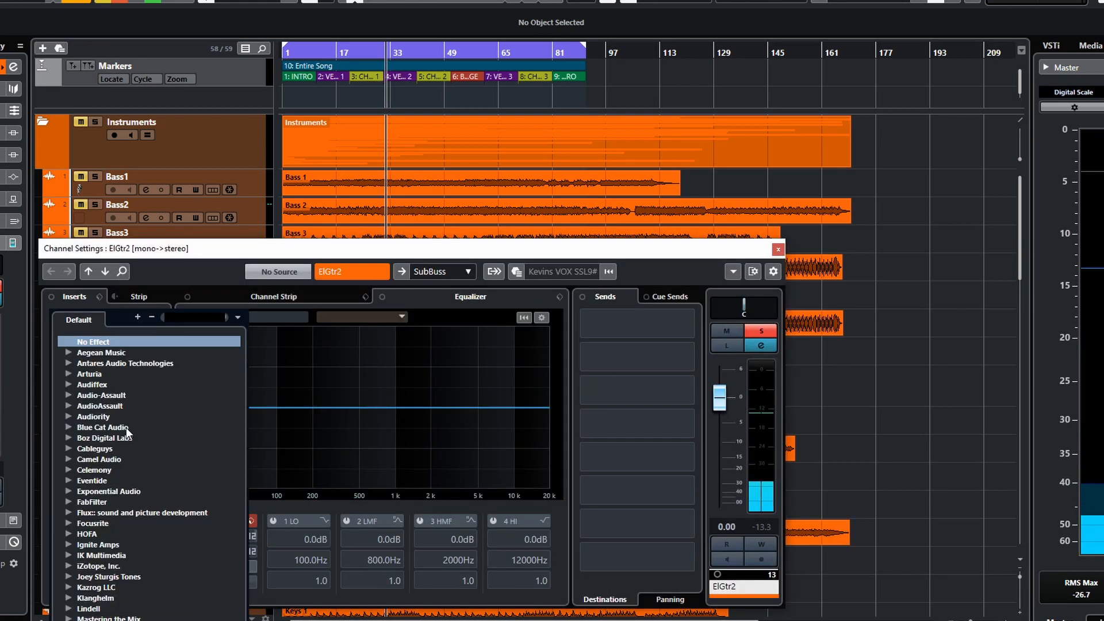
pyautogui.write('mix')
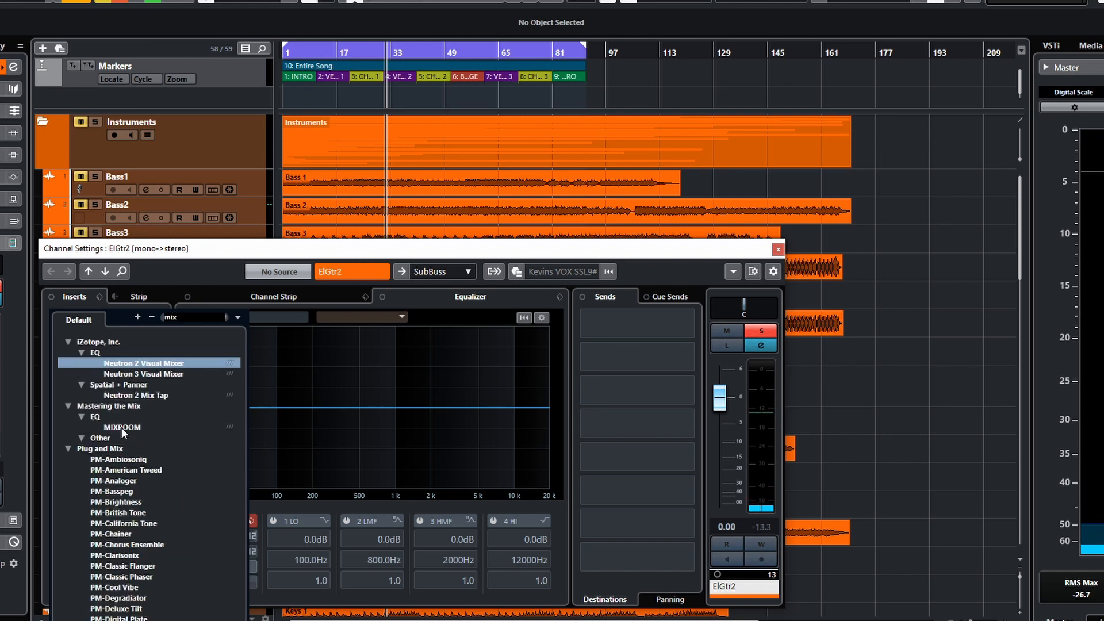
pyautogui.click(131, 425)
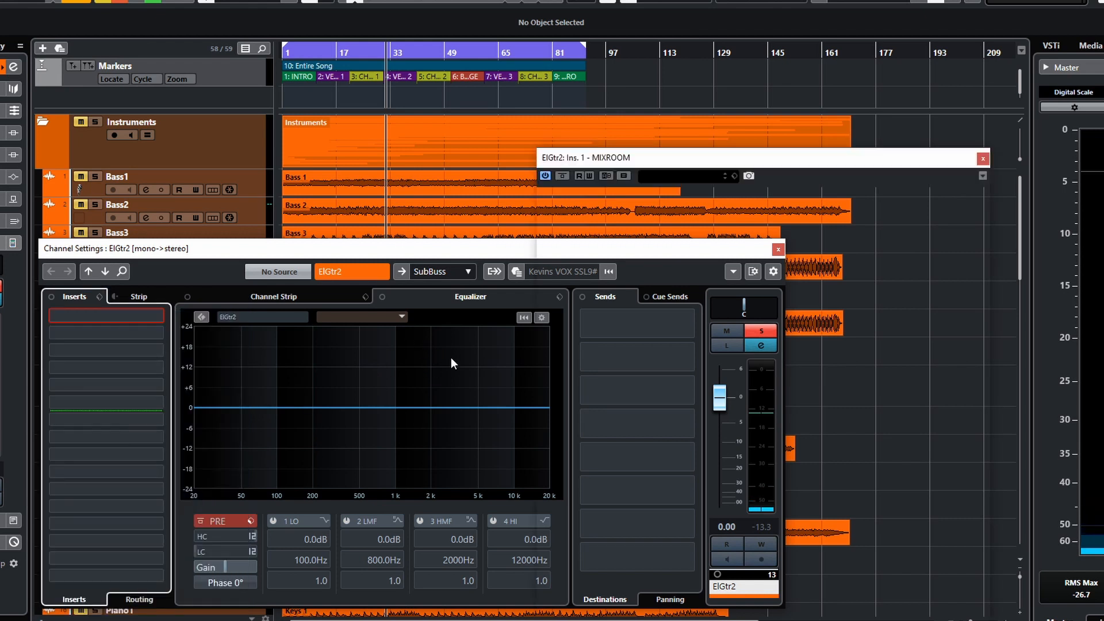
pyautogui.moveTo(723, 156); pyautogui.dragTo(578, 101)
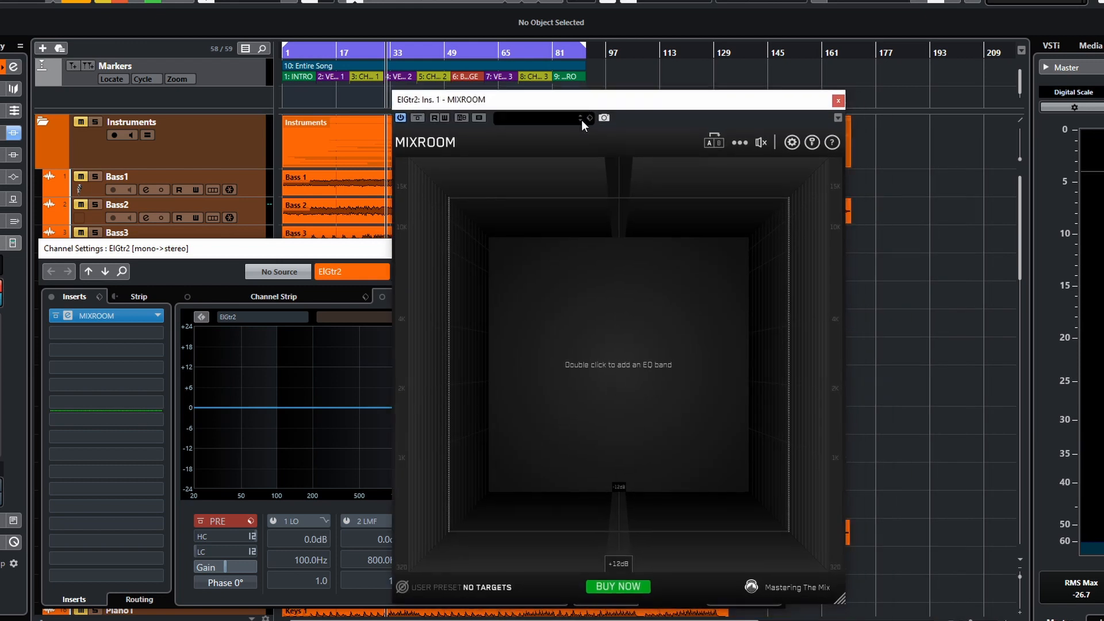
# - Set the ElGtr2 EQ target to Guitar Metal
pyautogui.click(445, 591)
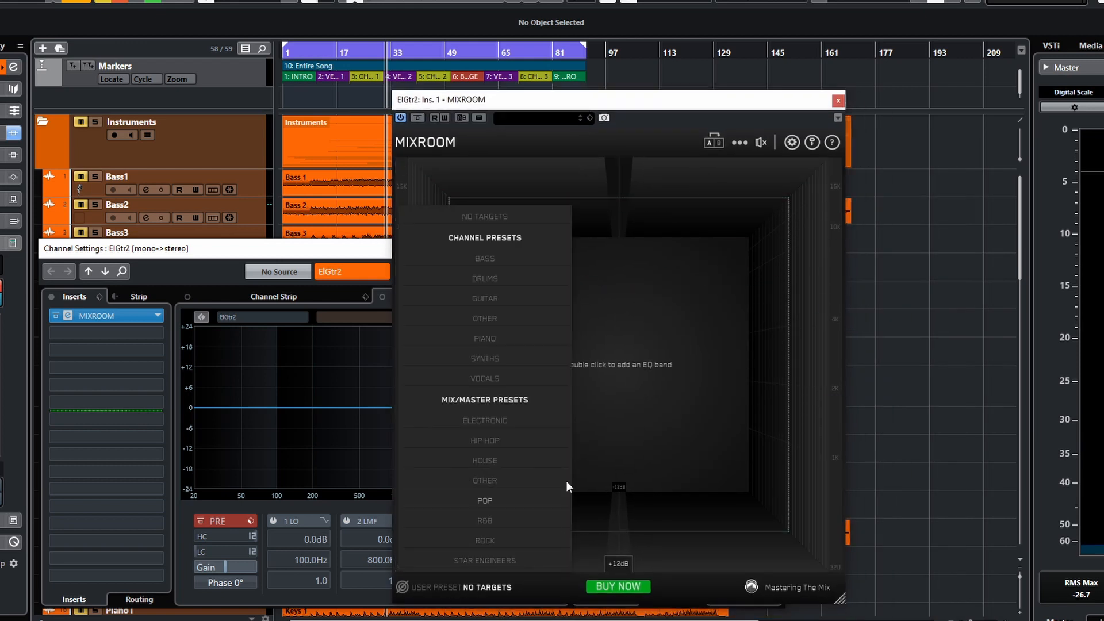
pyautogui.moveTo(491, 301)
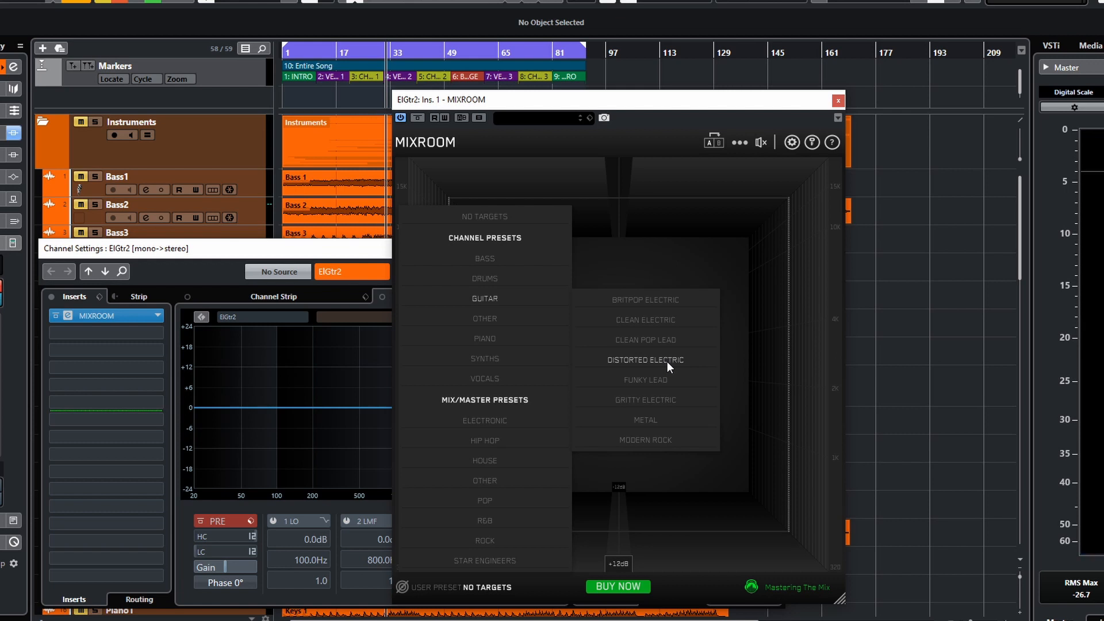
pyautogui.click(647, 423)
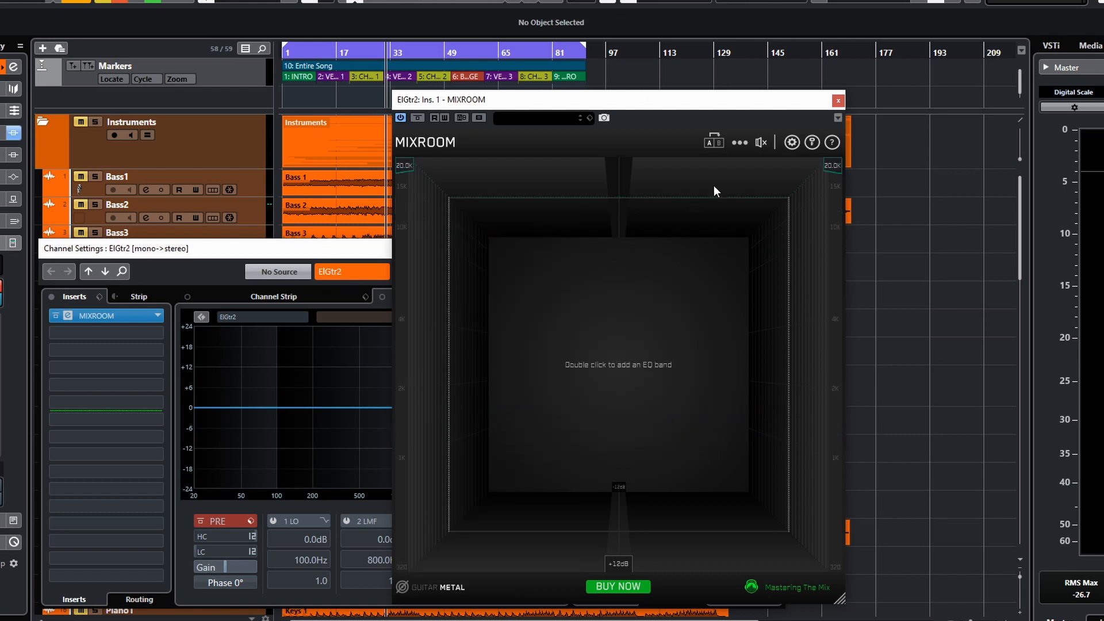
# - Start playback and add smart bands to the ElGtr2 EQ
pyautogui.press('space')
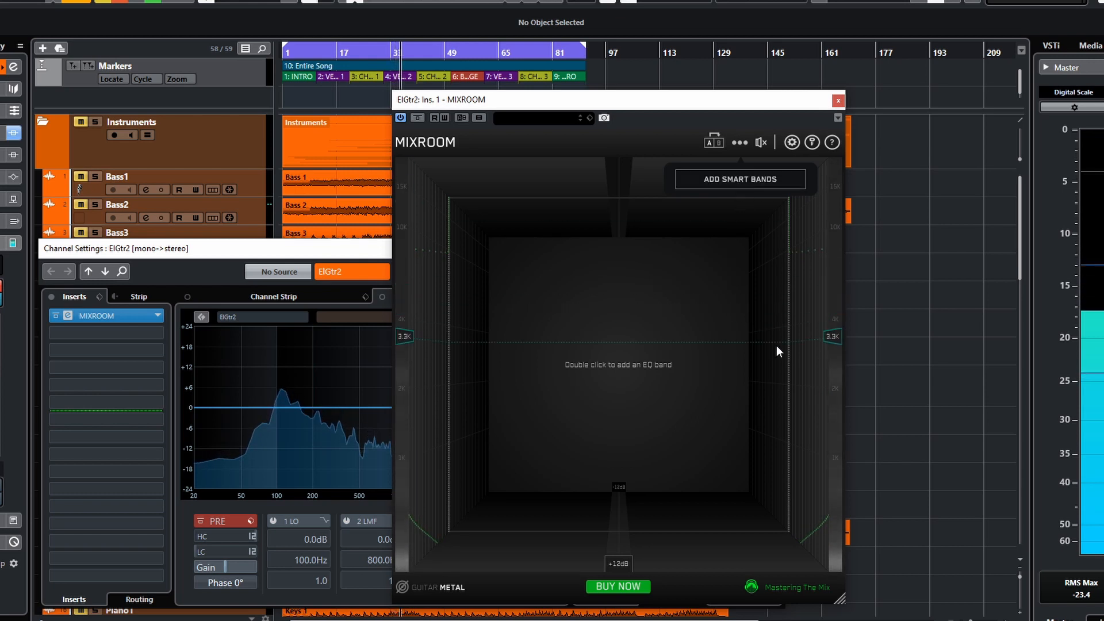
pyautogui.click(748, 187)
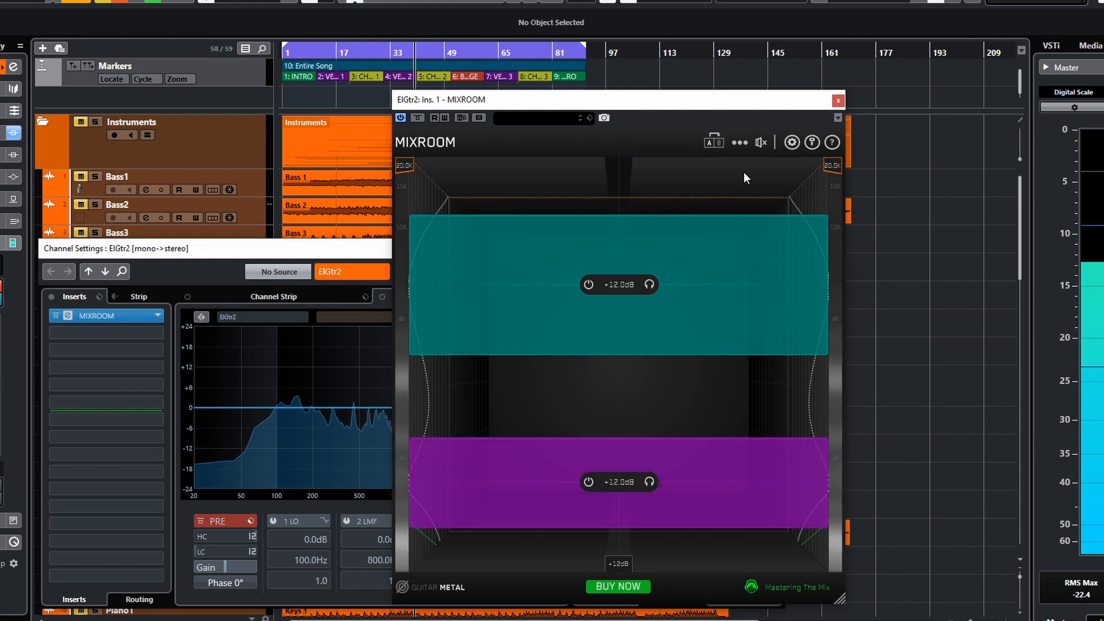
# - Delete all EQ bands from the plugin's options menu
pyautogui.click(739, 143)
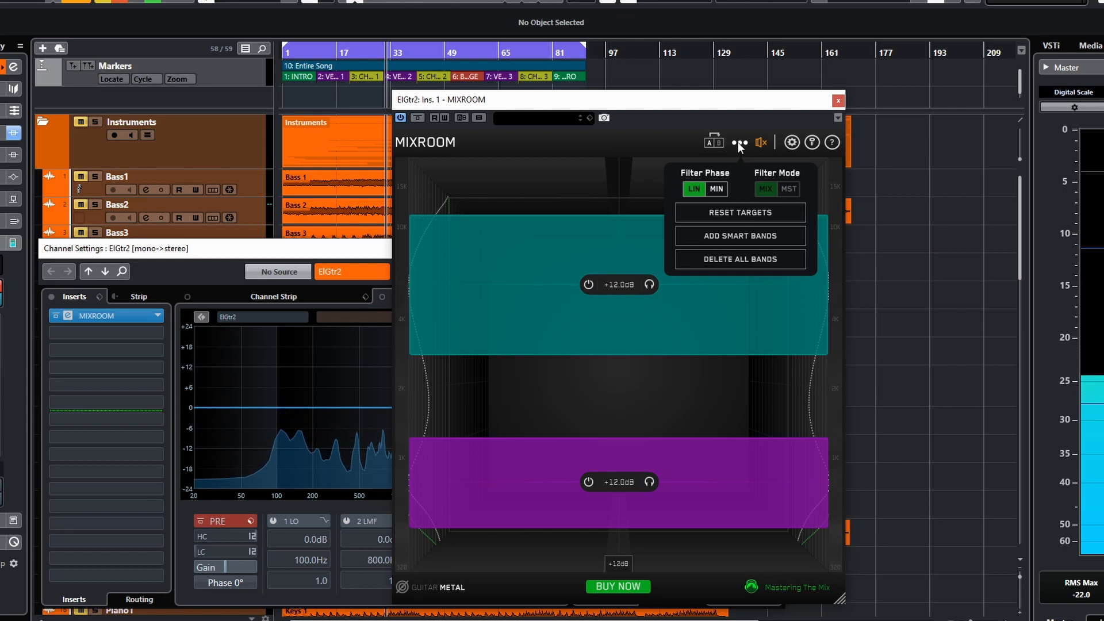
pyautogui.click(737, 143)
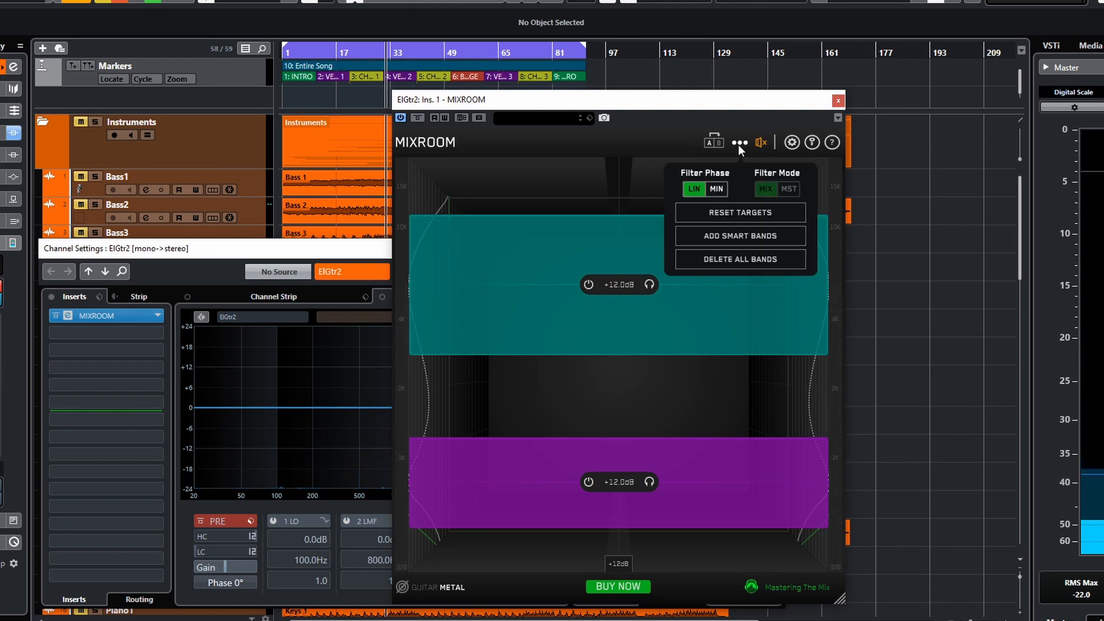
pyautogui.click(738, 145)
pyautogui.click(738, 146)
pyautogui.click(739, 149)
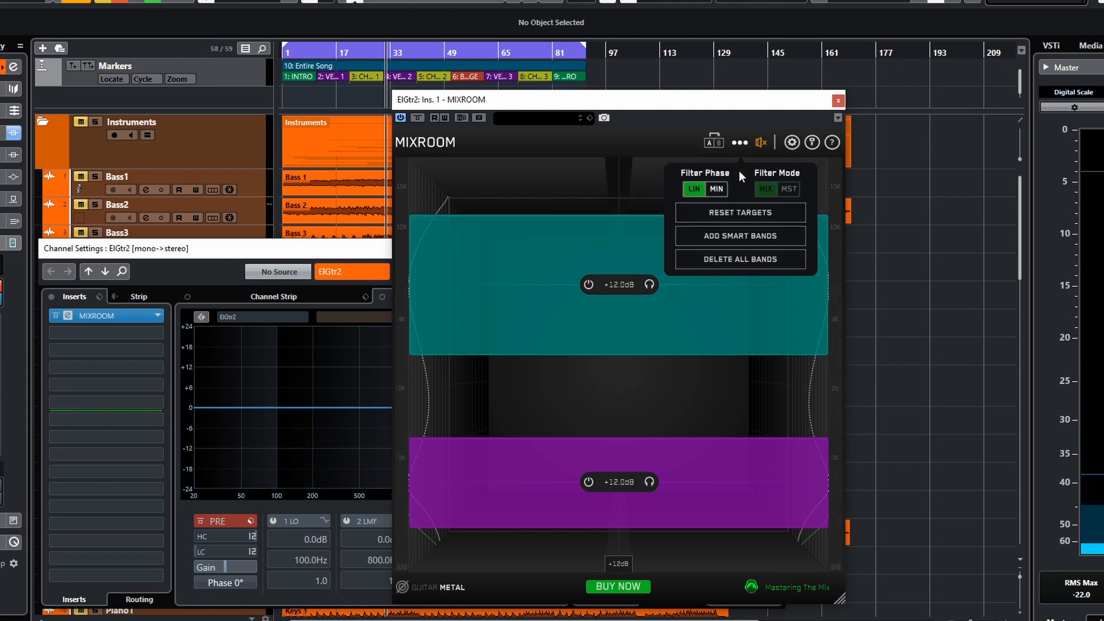
pyautogui.click(747, 262)
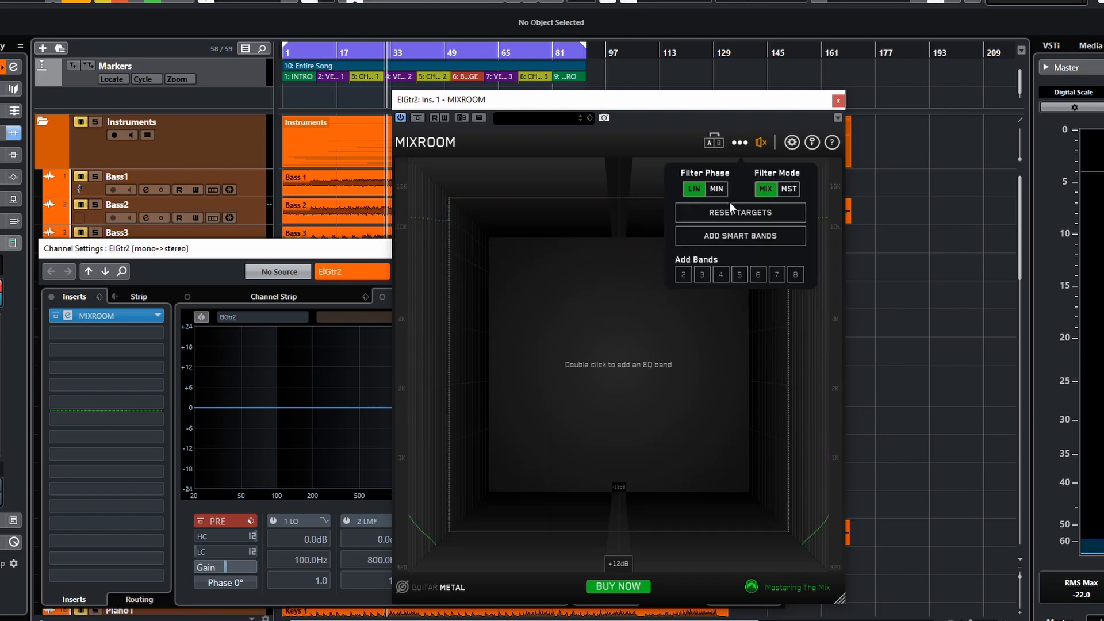
# - Set the ElGtr2 EQ target to Guitar Distorted Electric and close the channel settings window
pyautogui.click(730, 217)
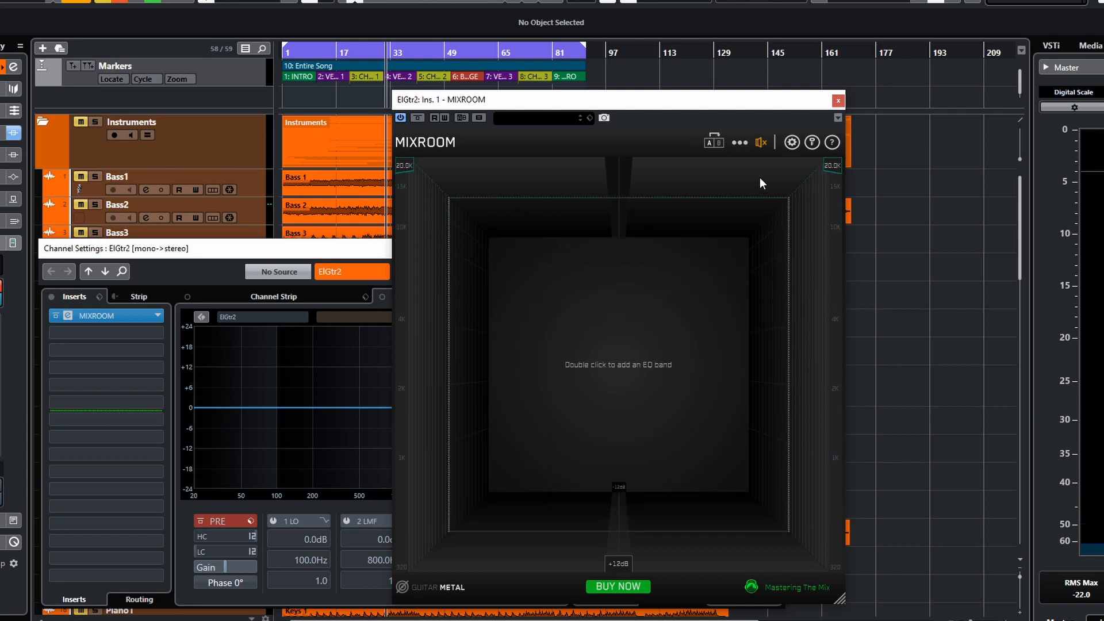
pyautogui.click(452, 588)
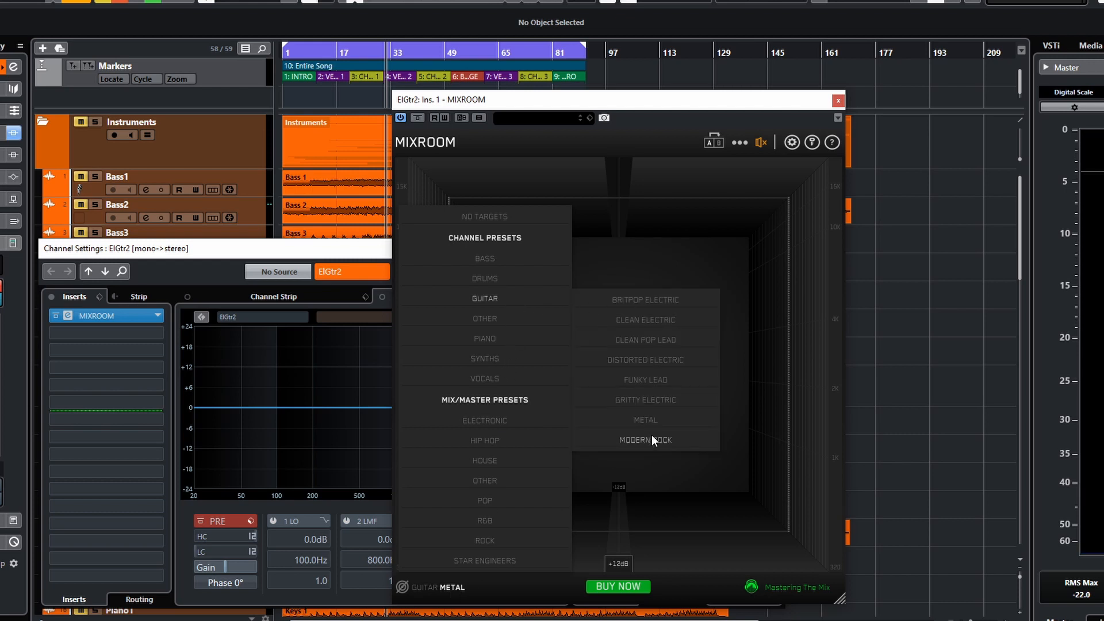
pyautogui.click(650, 367)
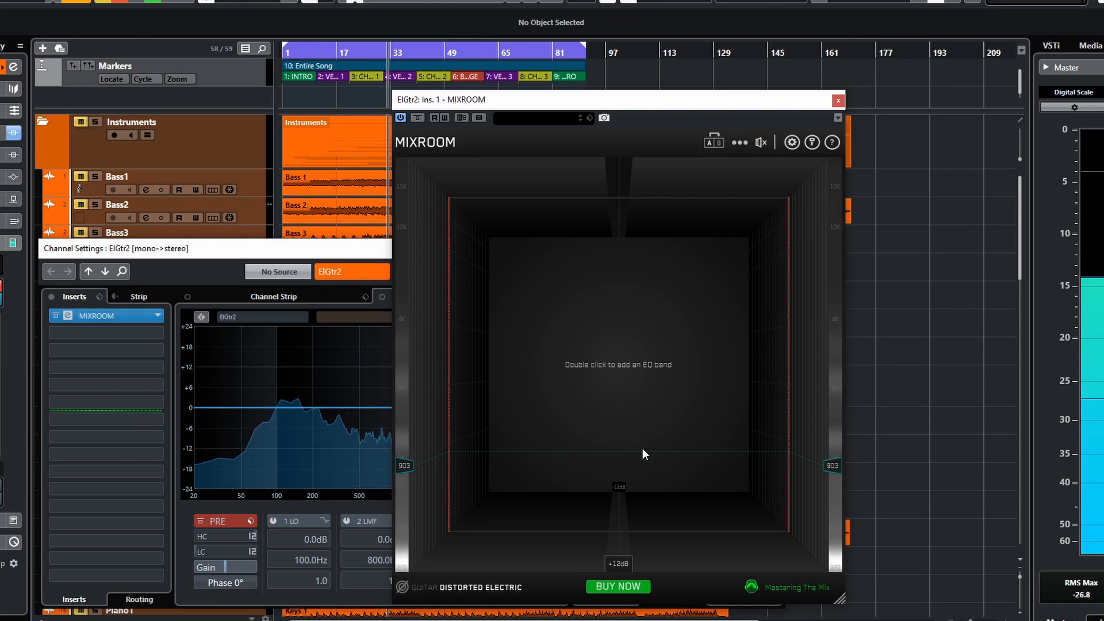
pyautogui.click(383, 297)
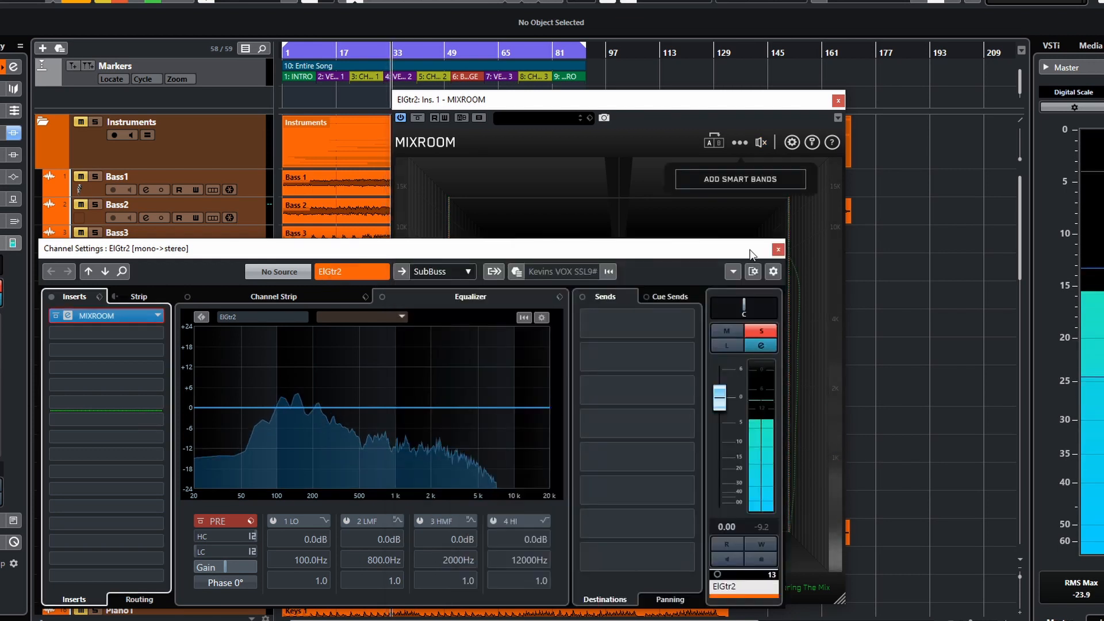
pyautogui.click(558, 345)
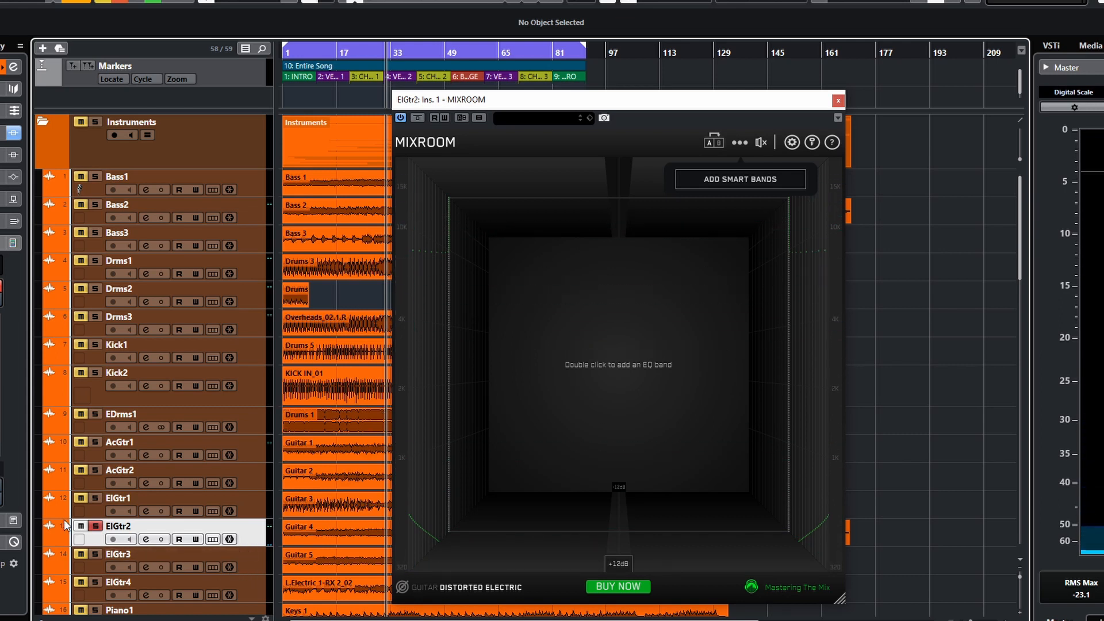
# - Unsolo ElGtr2, solo ElGtr3, and close the ElGtr2 MIXROOM window
pyautogui.click(101, 526)
pyautogui.click(96, 555)
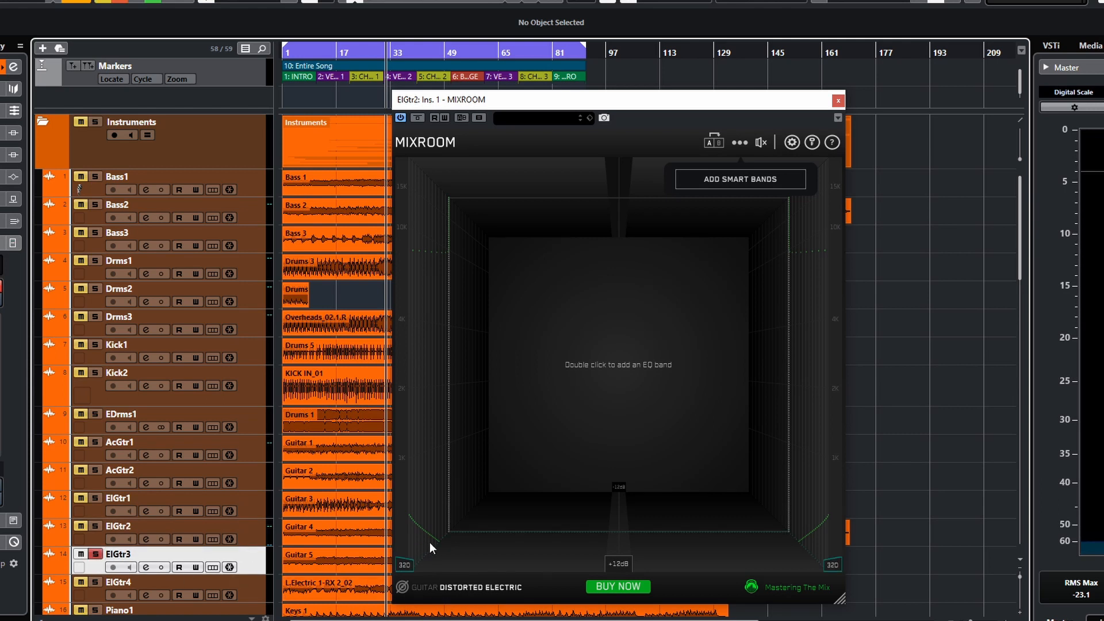
pyautogui.click(838, 102)
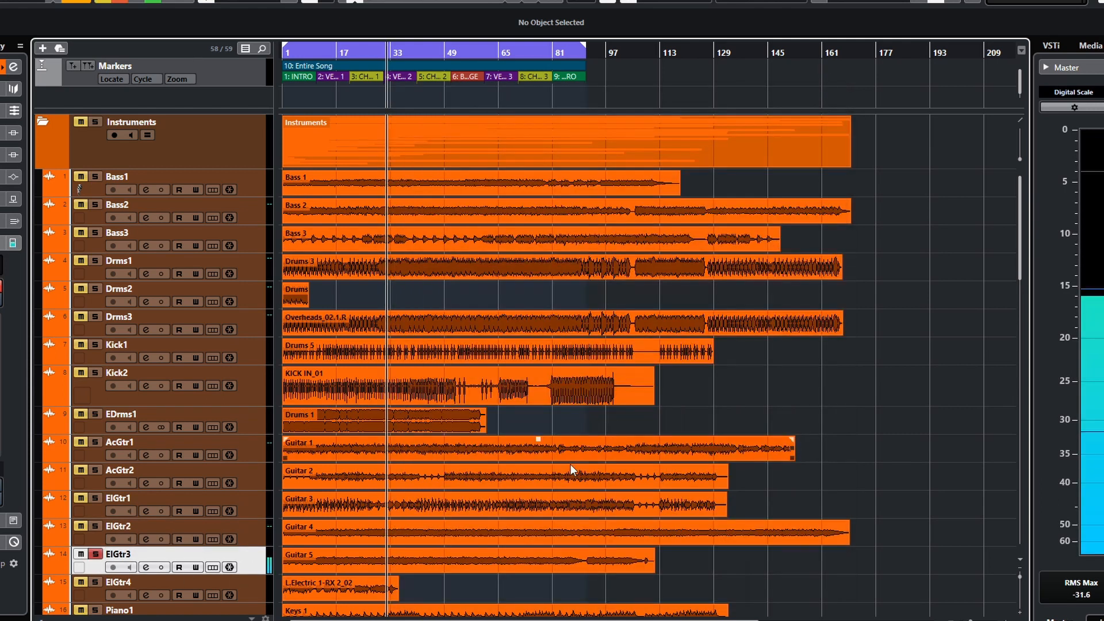
# - Open ElGtr3's channel settings and insert MIXROOM in its first insert slot by searching for "mix"
pyautogui.click(146, 567)
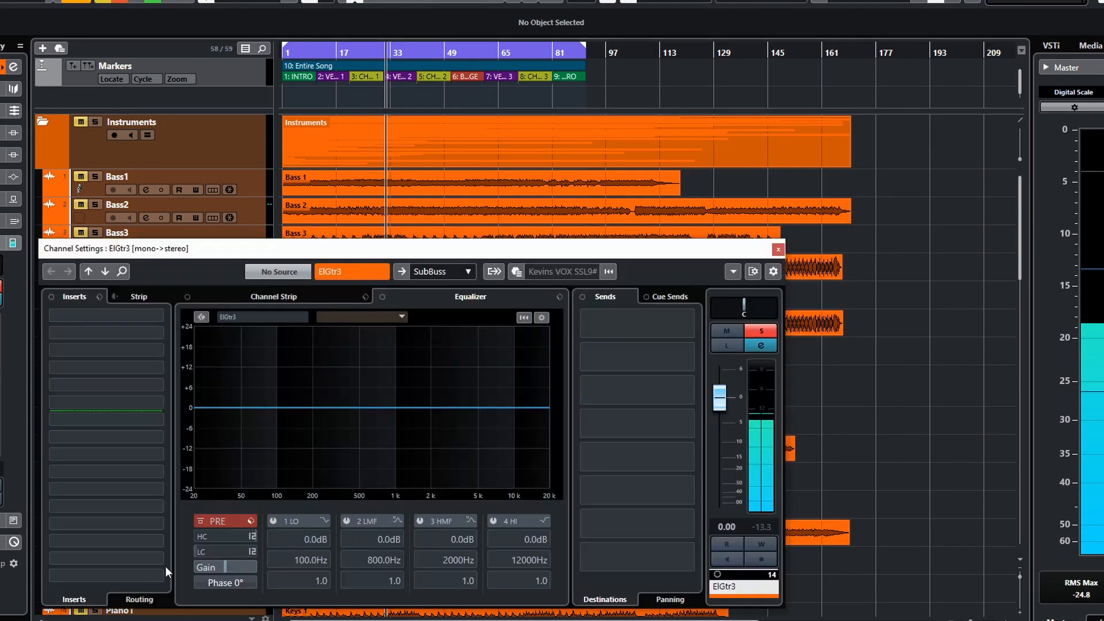
pyautogui.click(145, 315)
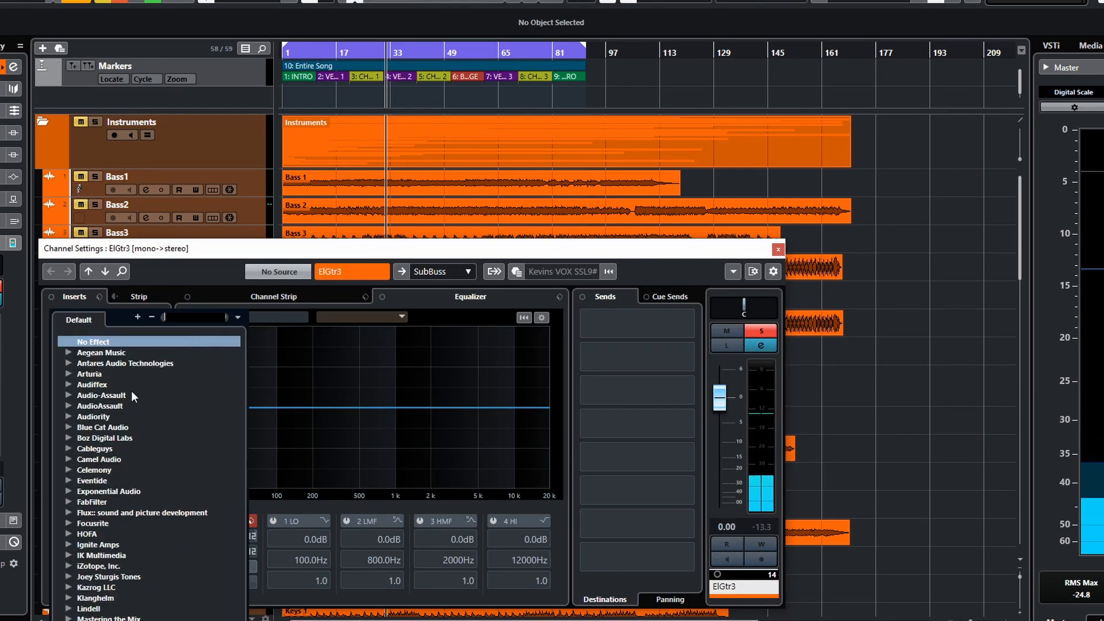
pyautogui.write('mix')
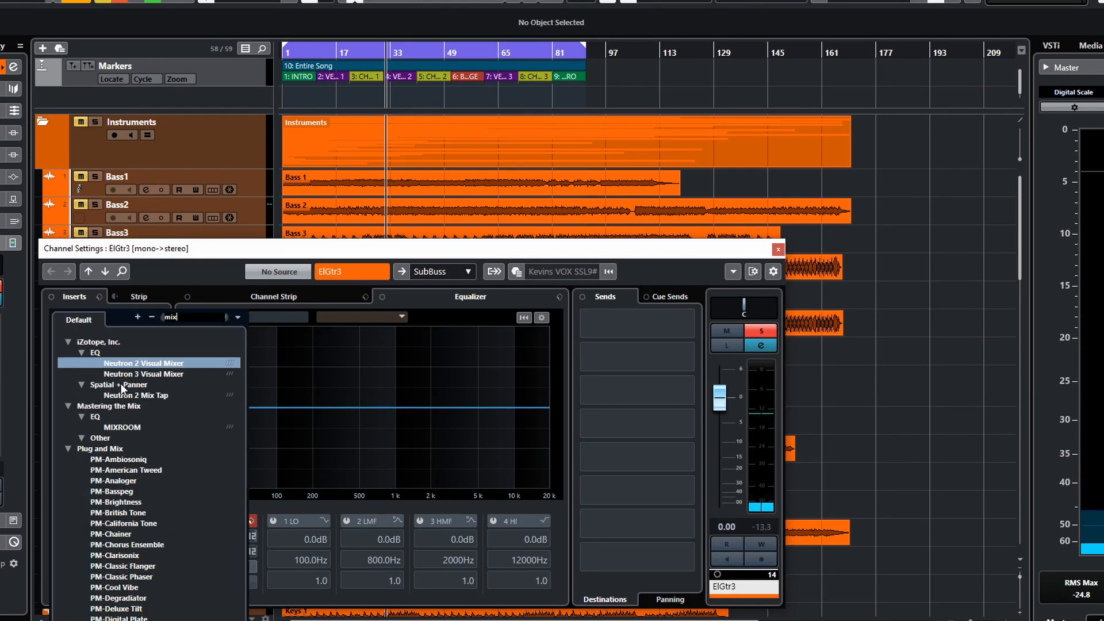
pyautogui.click(121, 427)
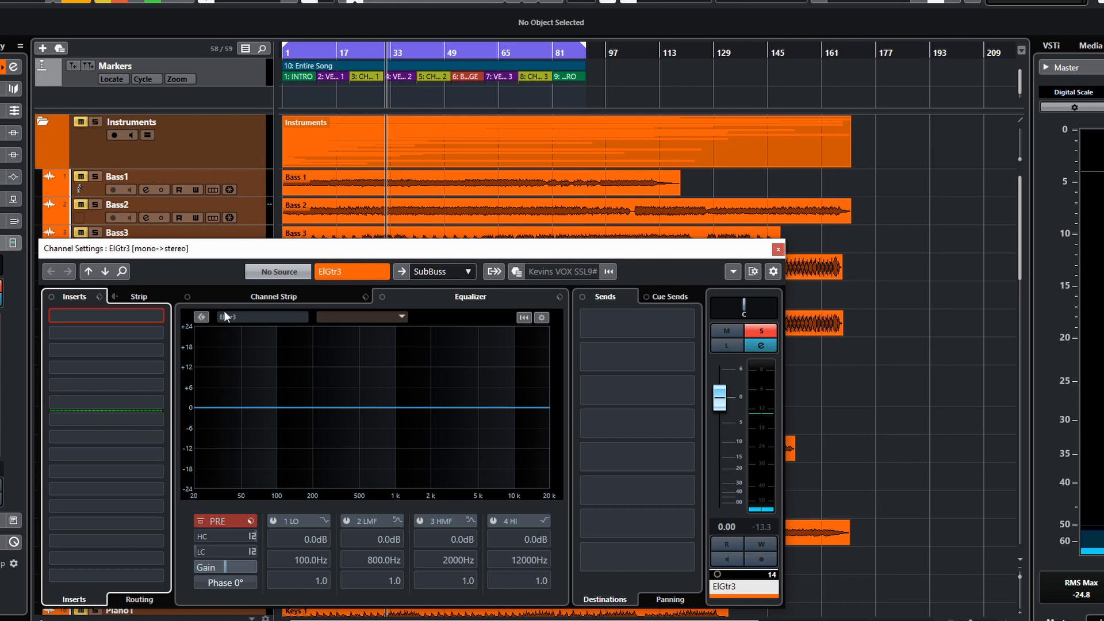
pyautogui.click(500, 257)
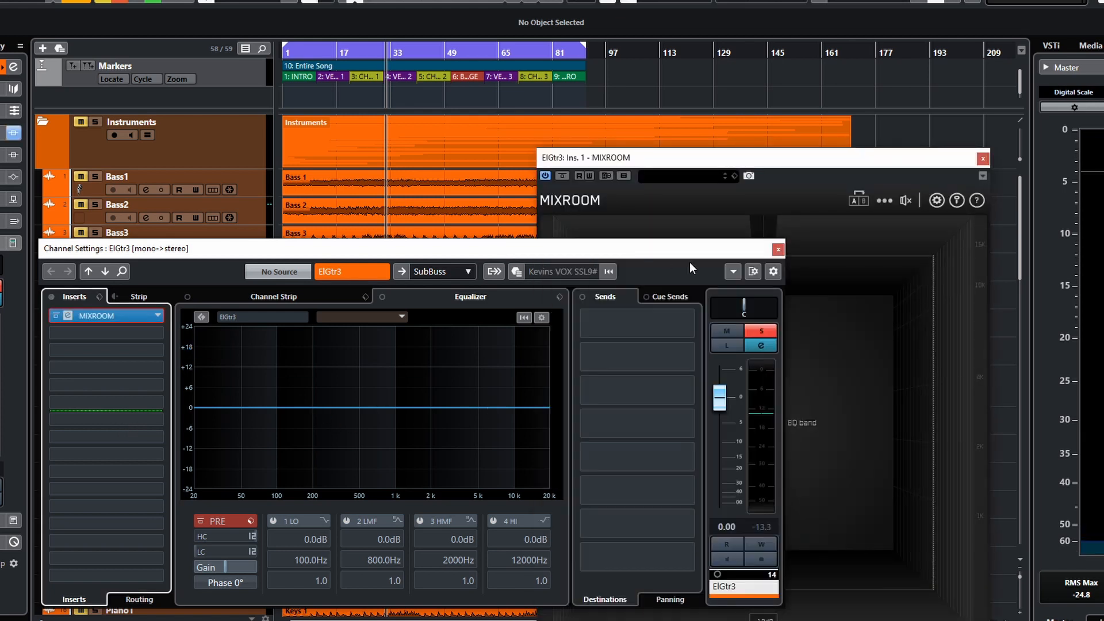
pyautogui.click(778, 252)
pyautogui.moveTo(776, 162); pyautogui.dragTo(734, 99)
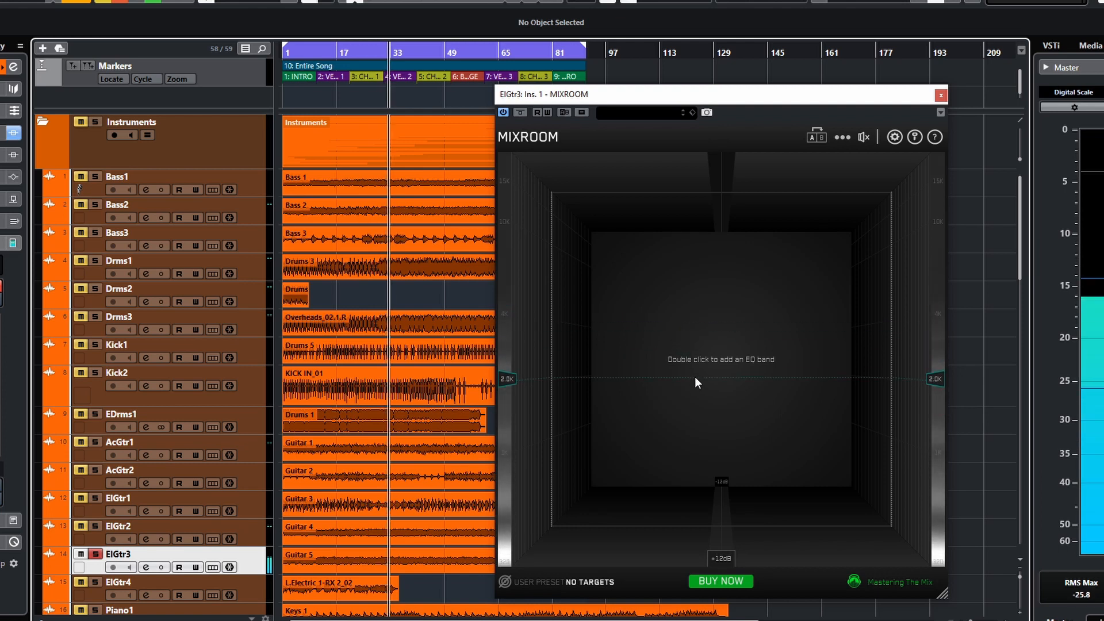
# - Set the ElGtr3 EQ target to Guitar Metal and add smart bands
pyautogui.click(548, 582)
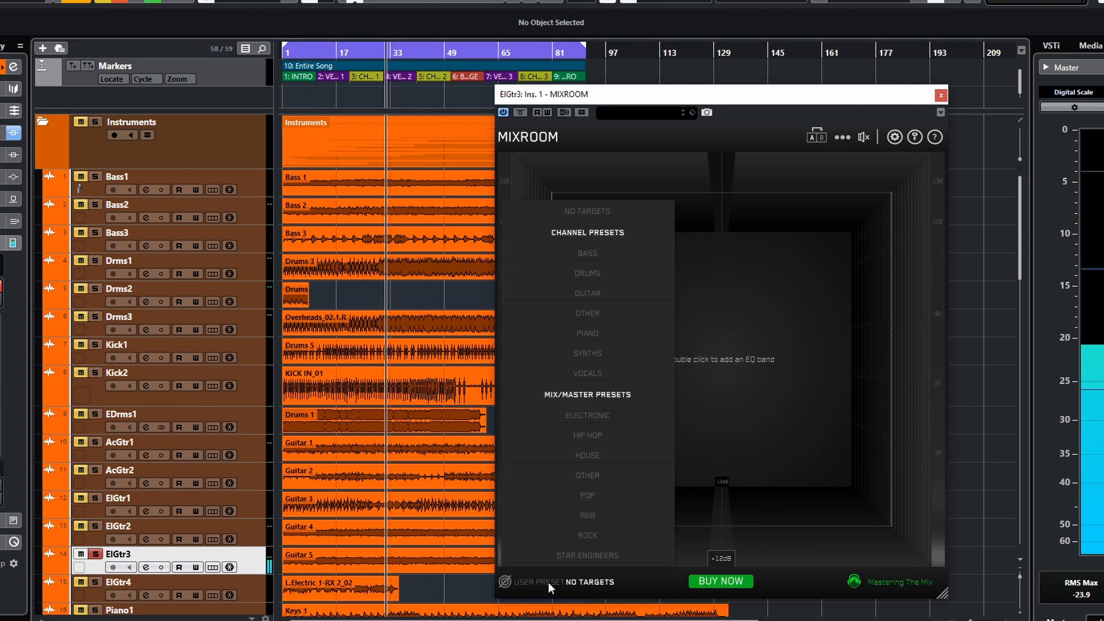
pyautogui.moveTo(593, 293)
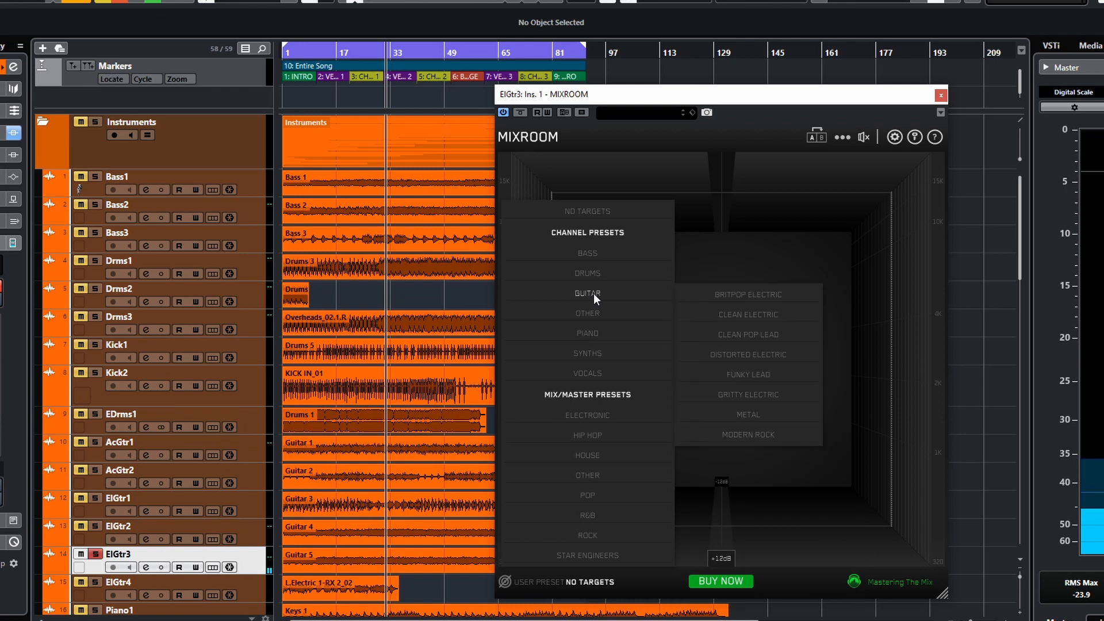
pyautogui.click(746, 414)
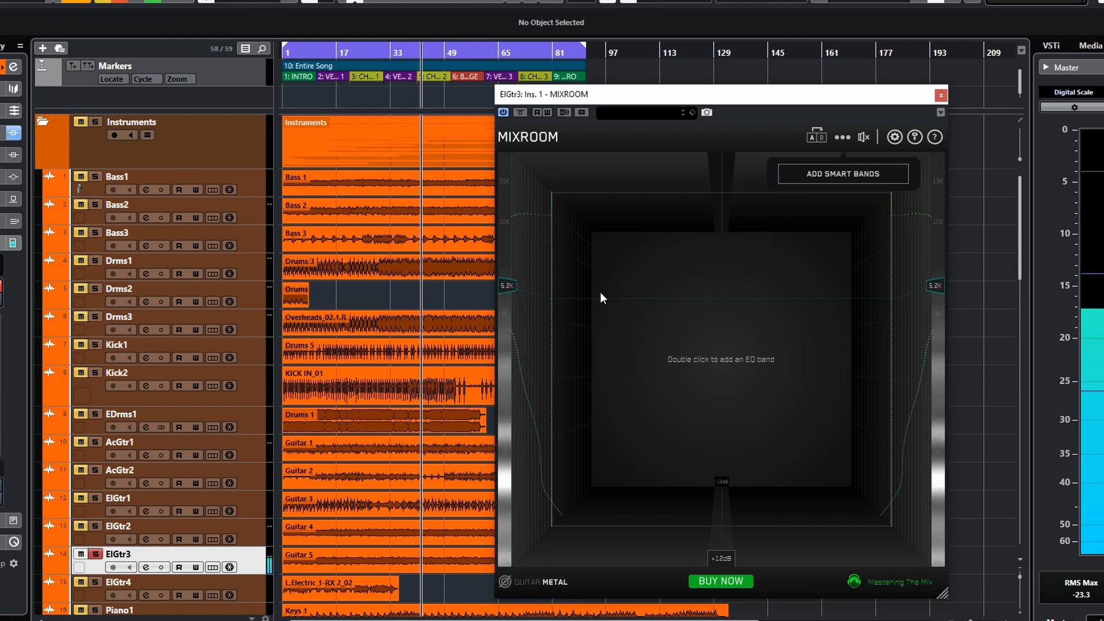
pyautogui.click(831, 175)
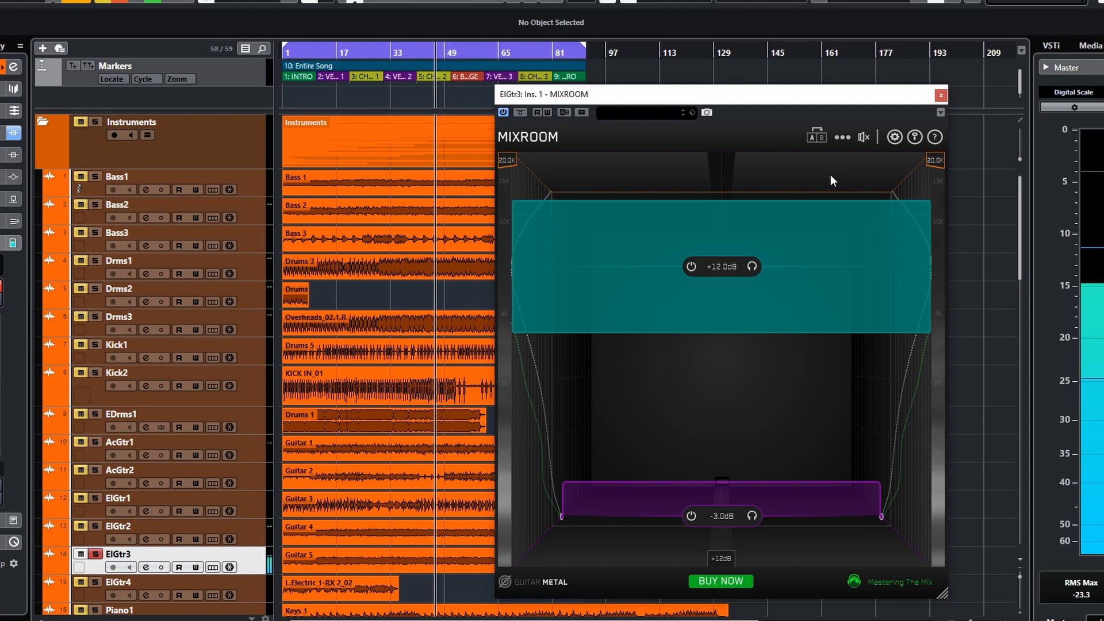
# - Toggle the EQ bypass on and off, then set the output gain to -0.4 dB
pyautogui.click(861, 135)
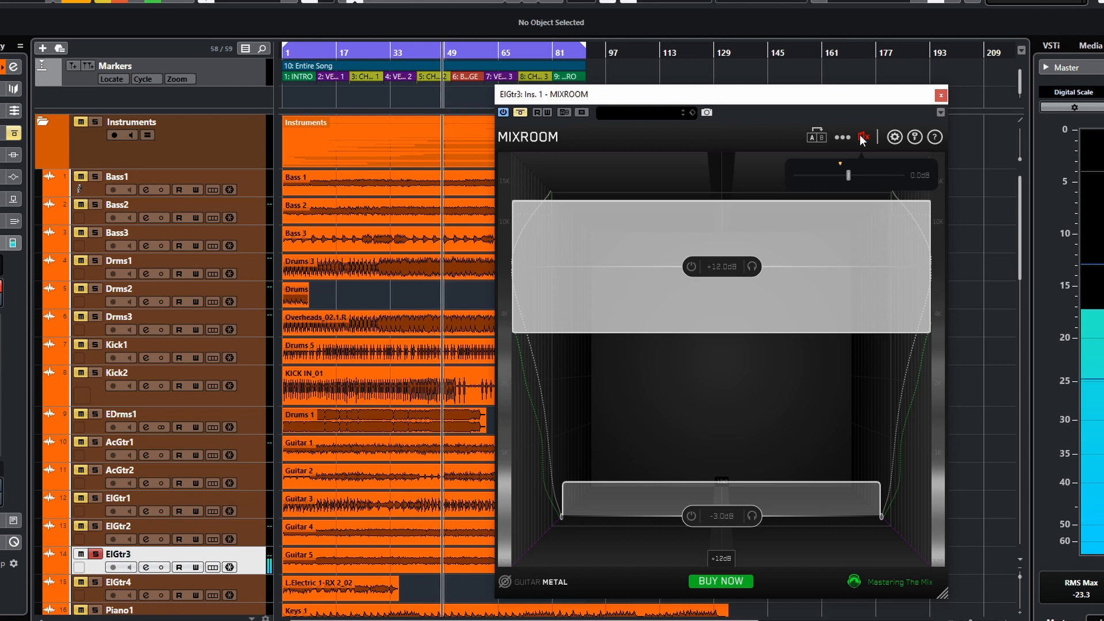
pyautogui.click(860, 134)
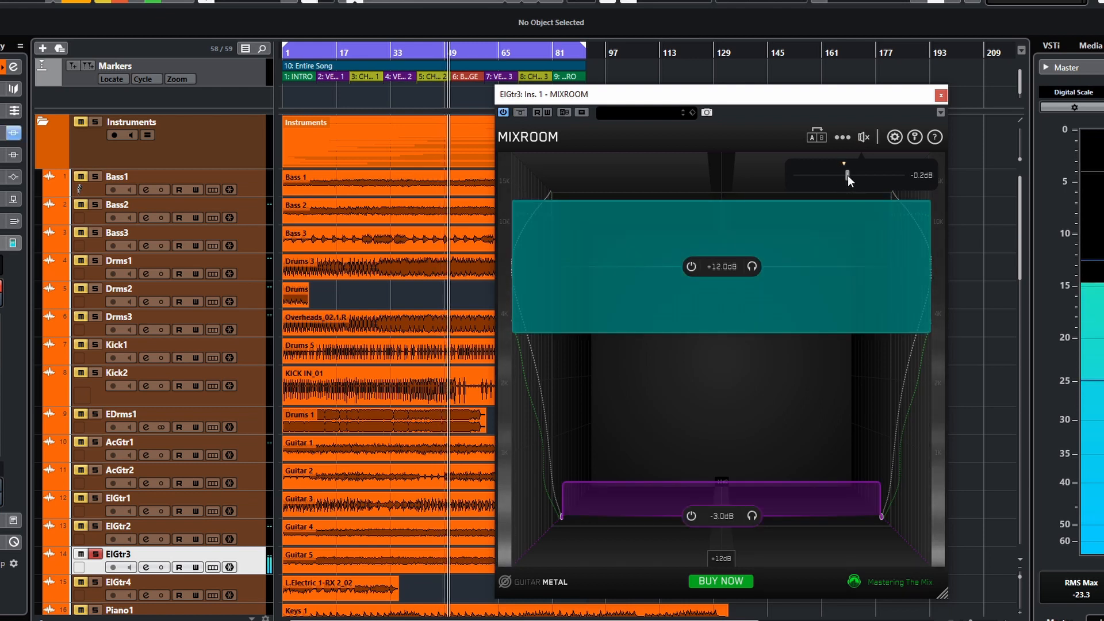
pyautogui.moveTo(849, 176); pyautogui.dragTo(848, 178)
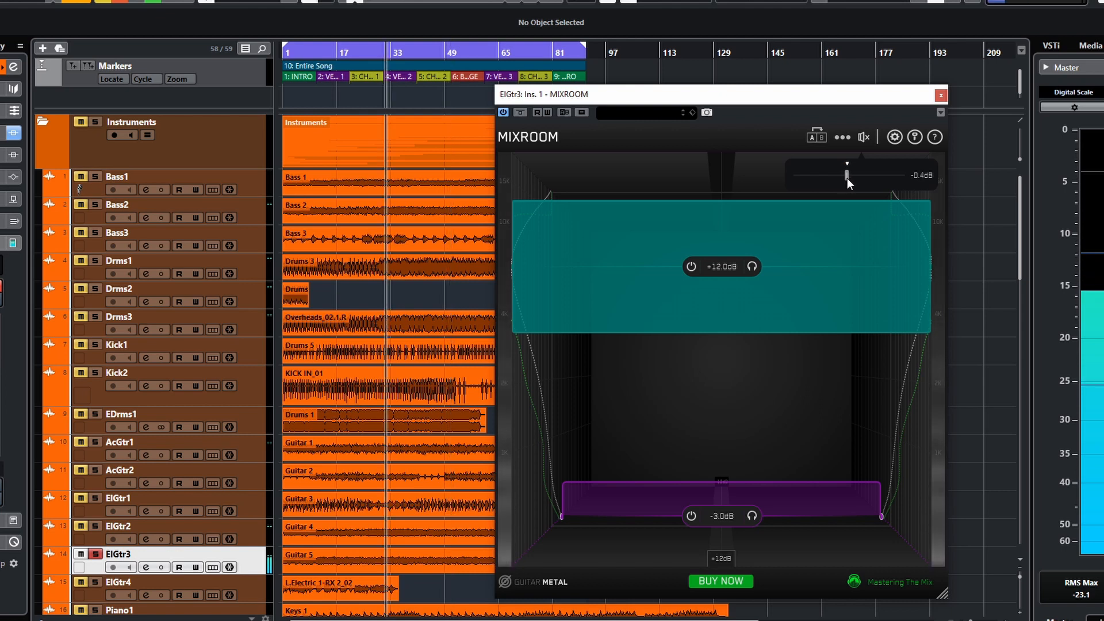
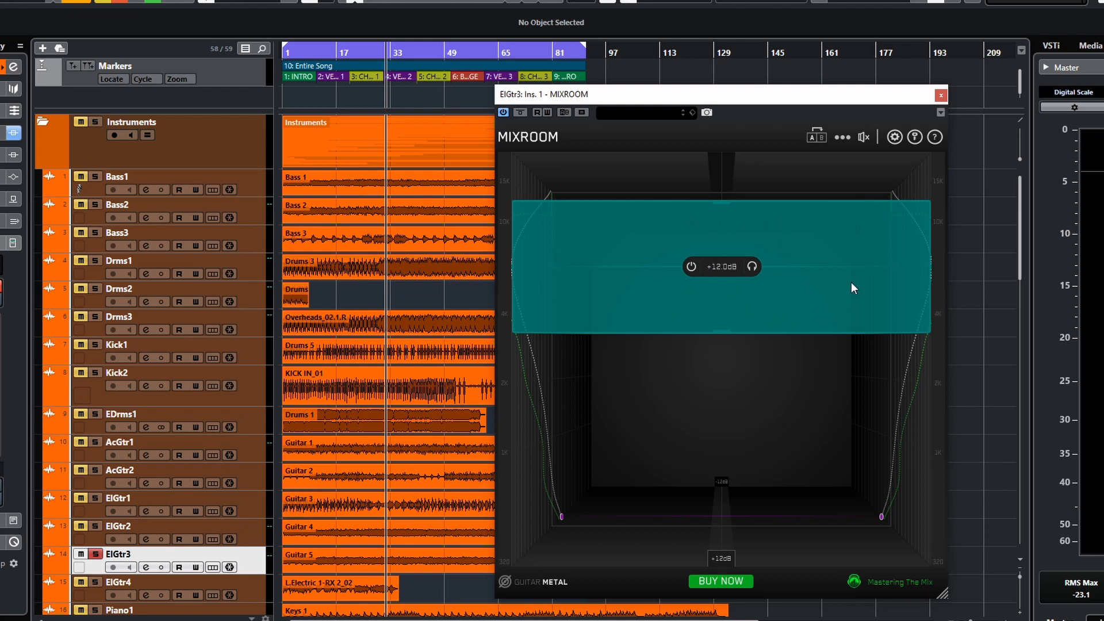
# - Start playback and toggle the upper EQ band's bypass off and back on
pyautogui.moveTo(757, 269)
pyautogui.press('space')
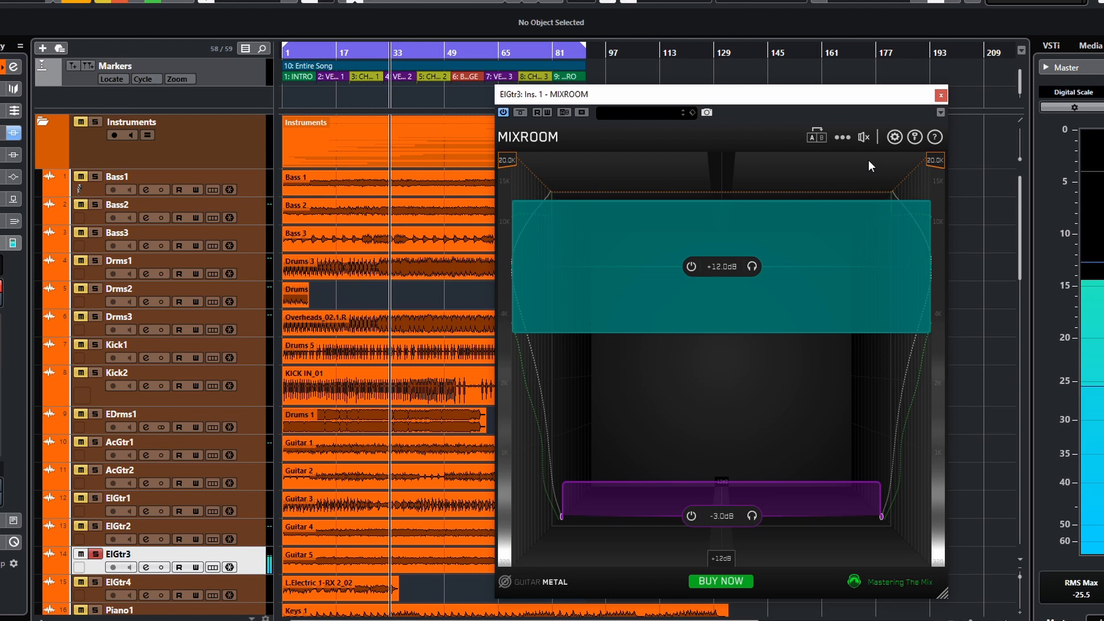
pyautogui.click(691, 266)
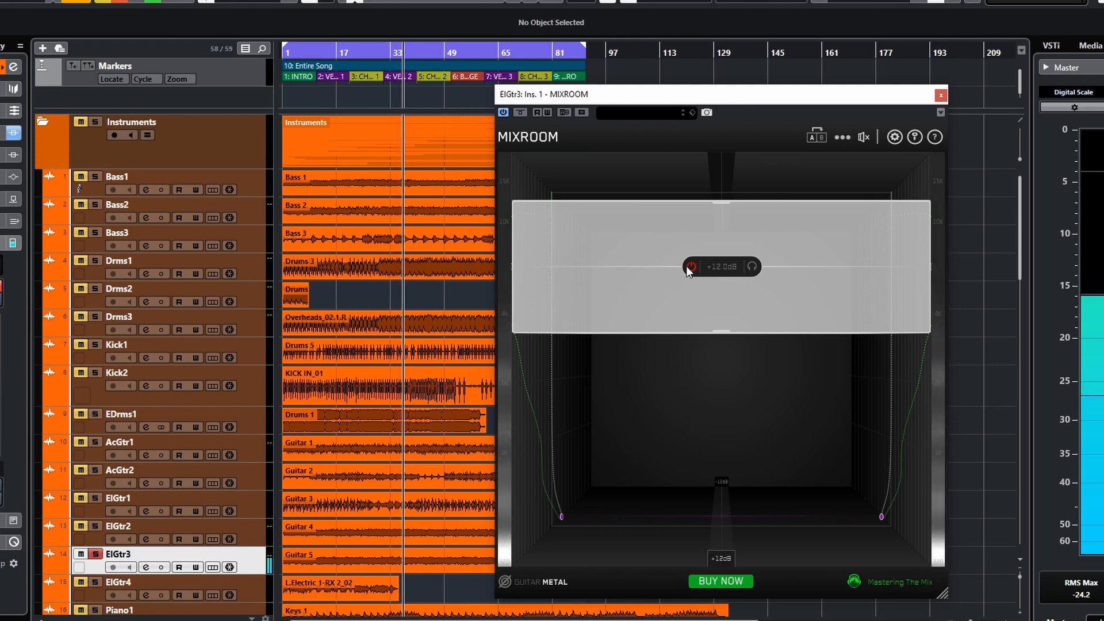
pyautogui.click(691, 266)
# - Reshape the upper band and lower its gain to about +2.9 dB
pyautogui.moveTo(837, 302); pyautogui.dragTo(807, 344)
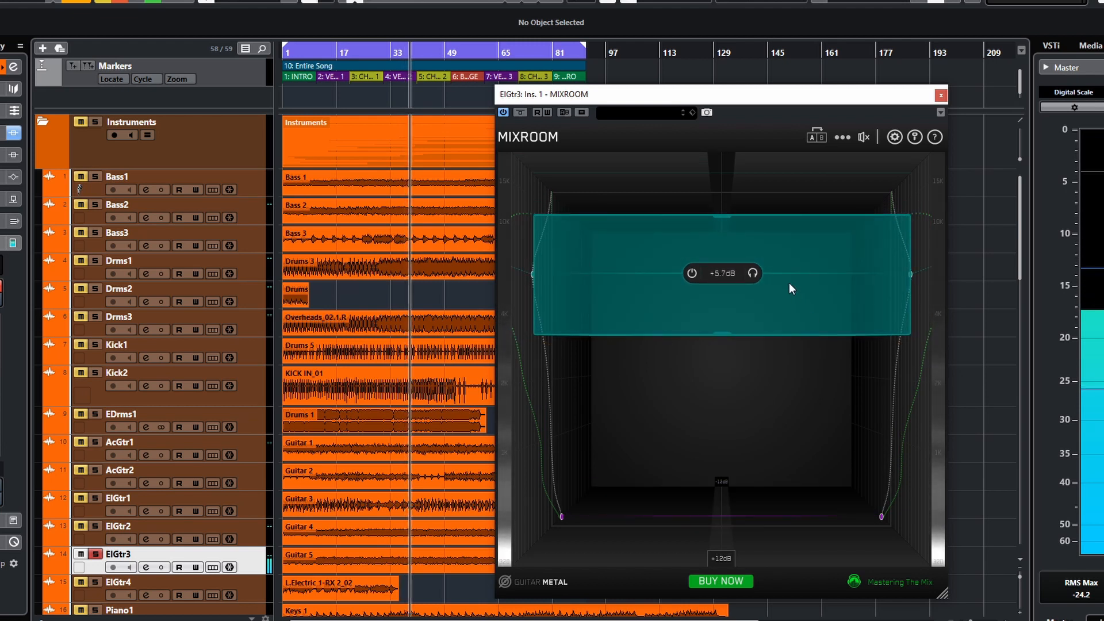
pyautogui.moveTo(782, 274); pyautogui.dragTo(751, 348)
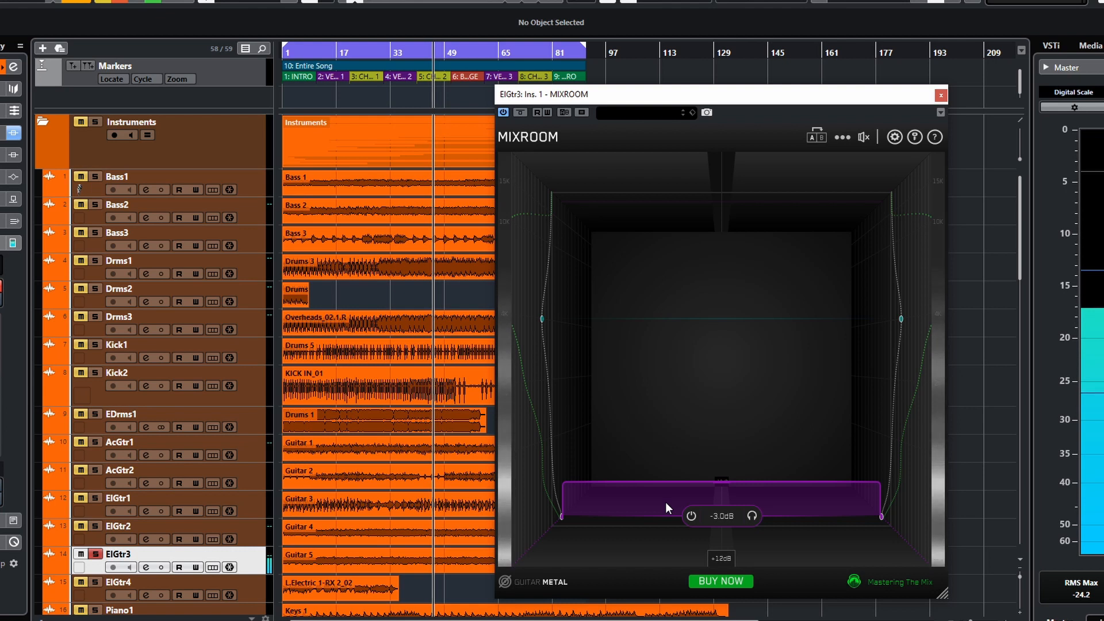
# - Toggle the lower band's bypass and move the band up to about 570 Hz
pyautogui.click(691, 517)
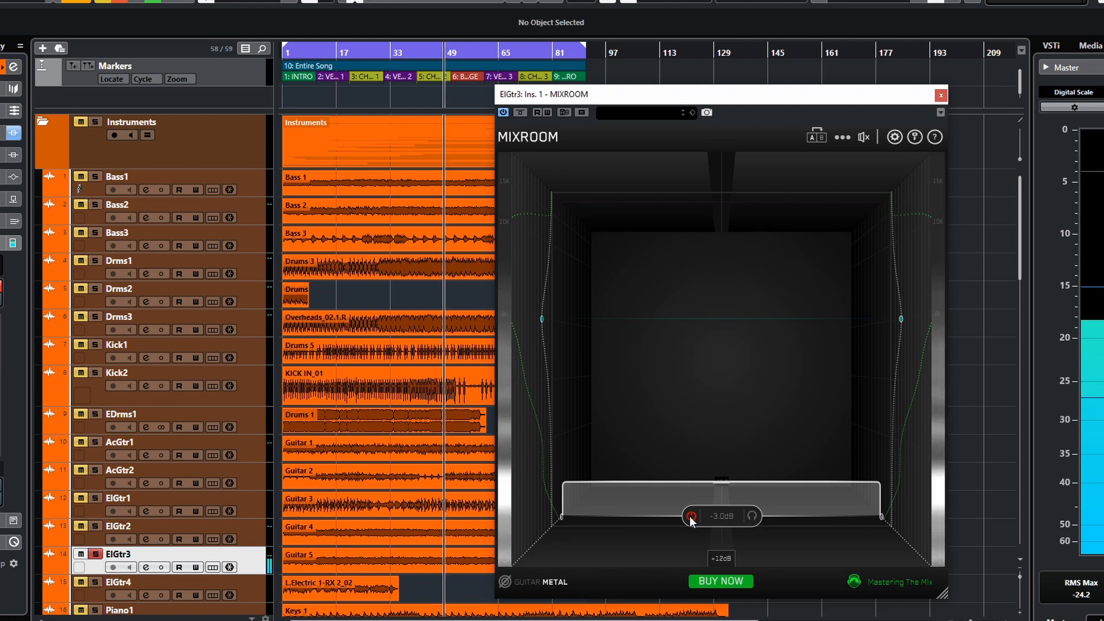
pyautogui.click(691, 517)
pyautogui.moveTo(778, 499)
pyautogui.mouseDown()
pyautogui.moveTo(781, 520)
pyautogui.moveTo(778, 478)
pyautogui.mouseUp()
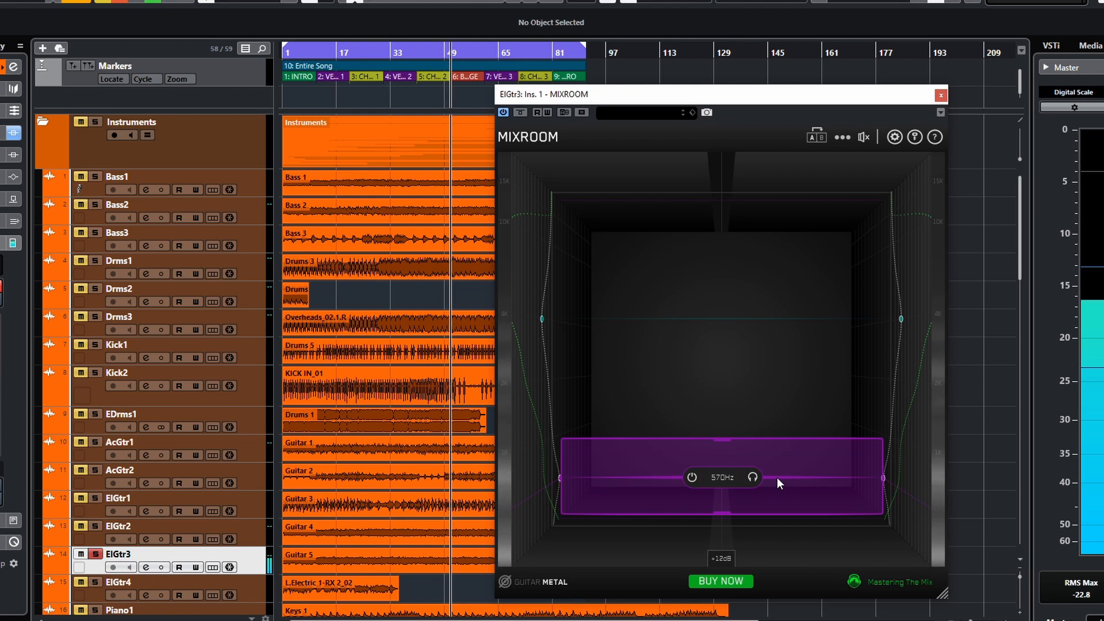
pyautogui.click(692, 478)
pyautogui.click(692, 478)
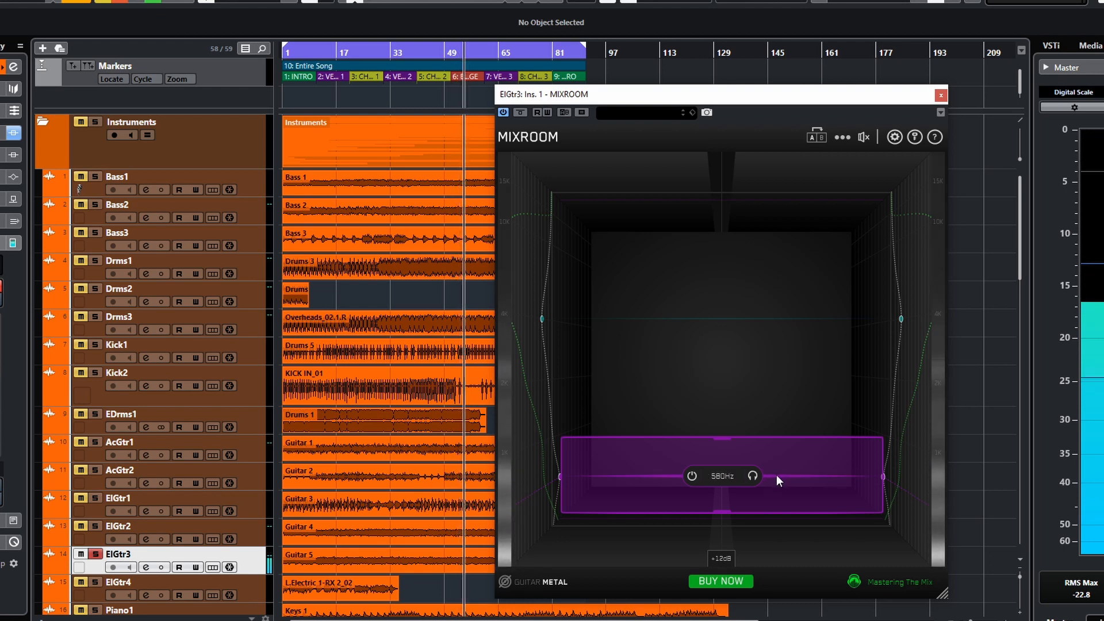
# - Solo the lower band to audition it and drag the band back down
pyautogui.click(753, 477)
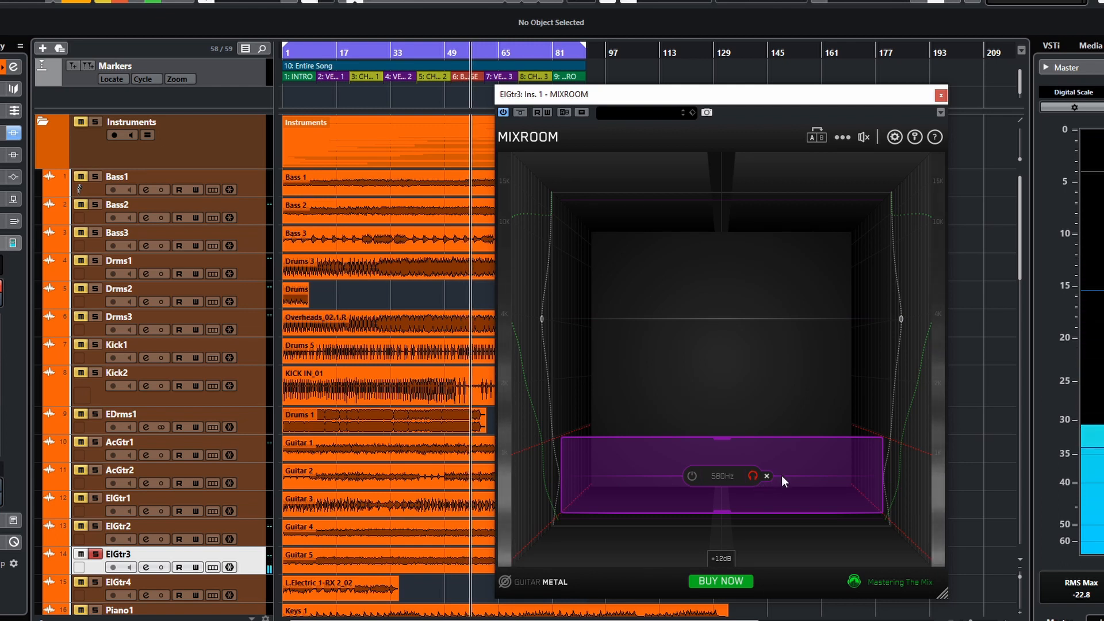
pyautogui.moveTo(785, 477); pyautogui.dragTo(775, 521)
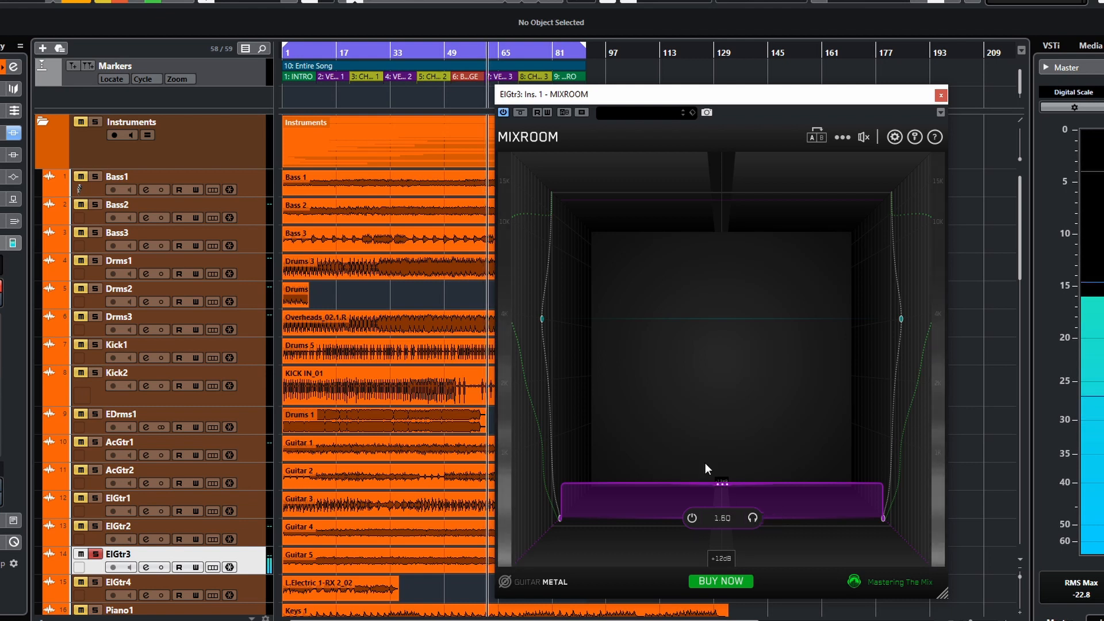
# - Toggle the EQ bypass on and off and nudge the output gain slider
pyautogui.click(864, 138)
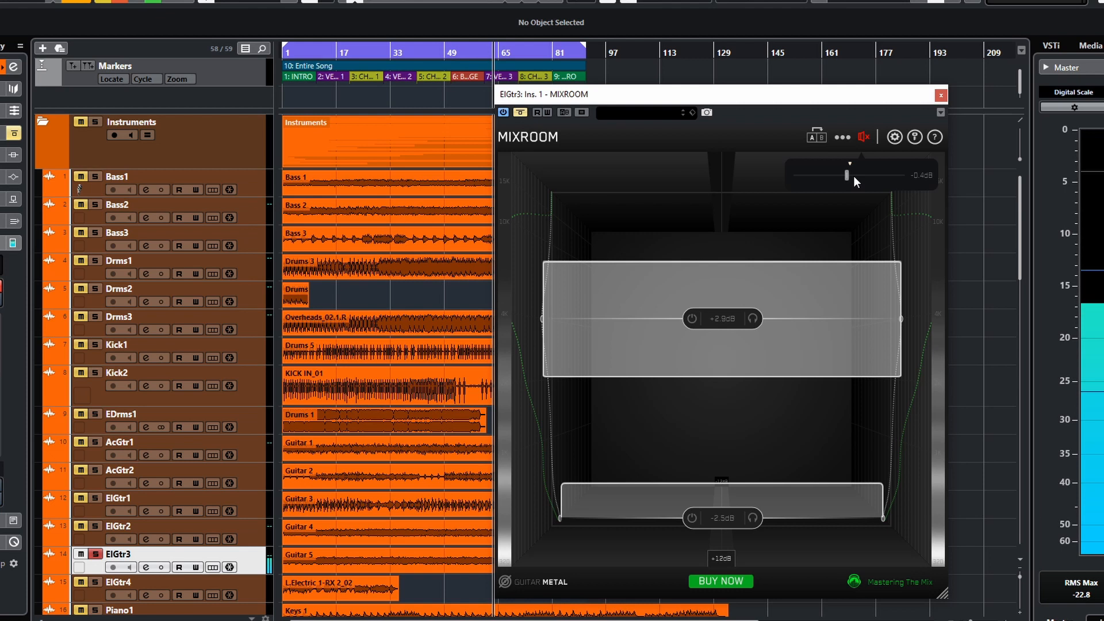
pyautogui.click(861, 142)
pyautogui.moveTo(848, 175); pyautogui.dragTo(850, 176)
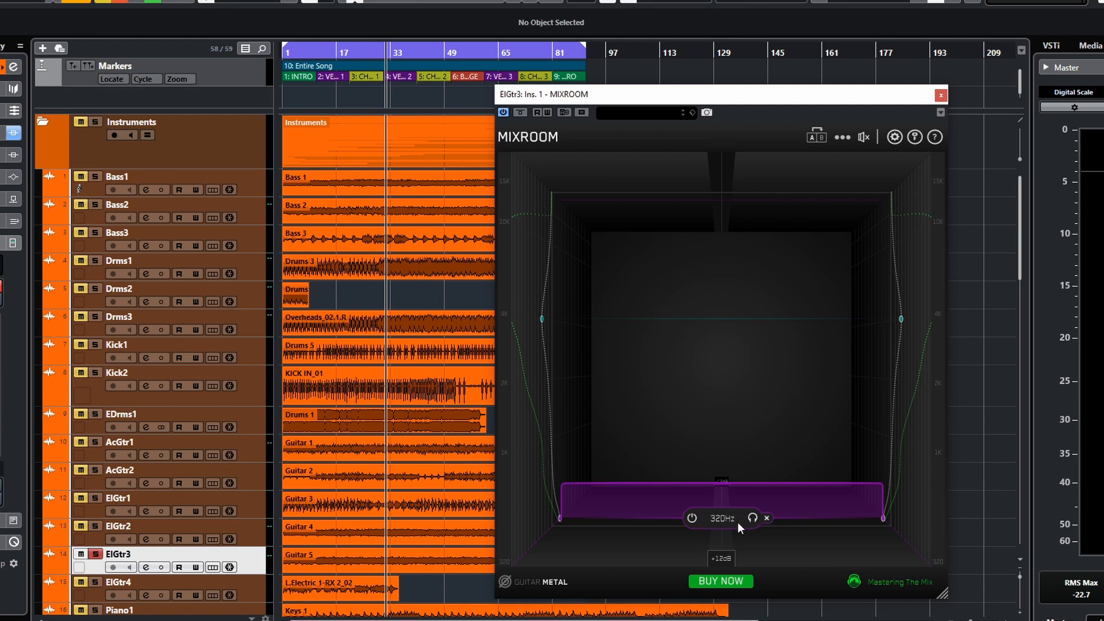
# - Clear all EQ bands and set the EQ target to Guitar Distorted Electric
pyautogui.click(842, 137)
pyautogui.click(839, 254)
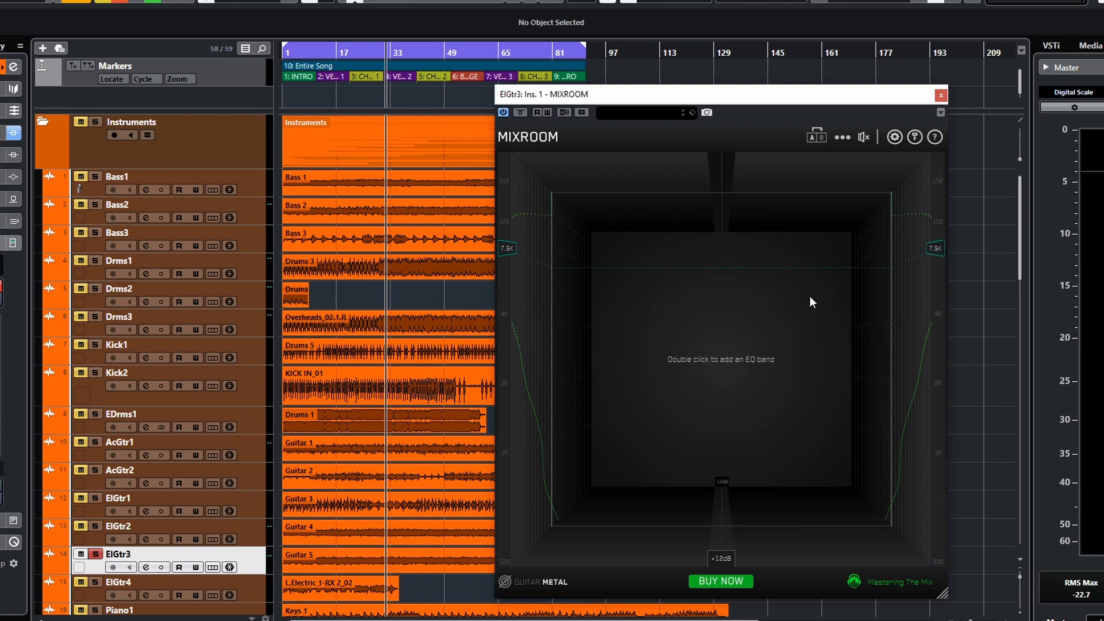
pyautogui.click(557, 582)
pyautogui.moveTo(589, 292)
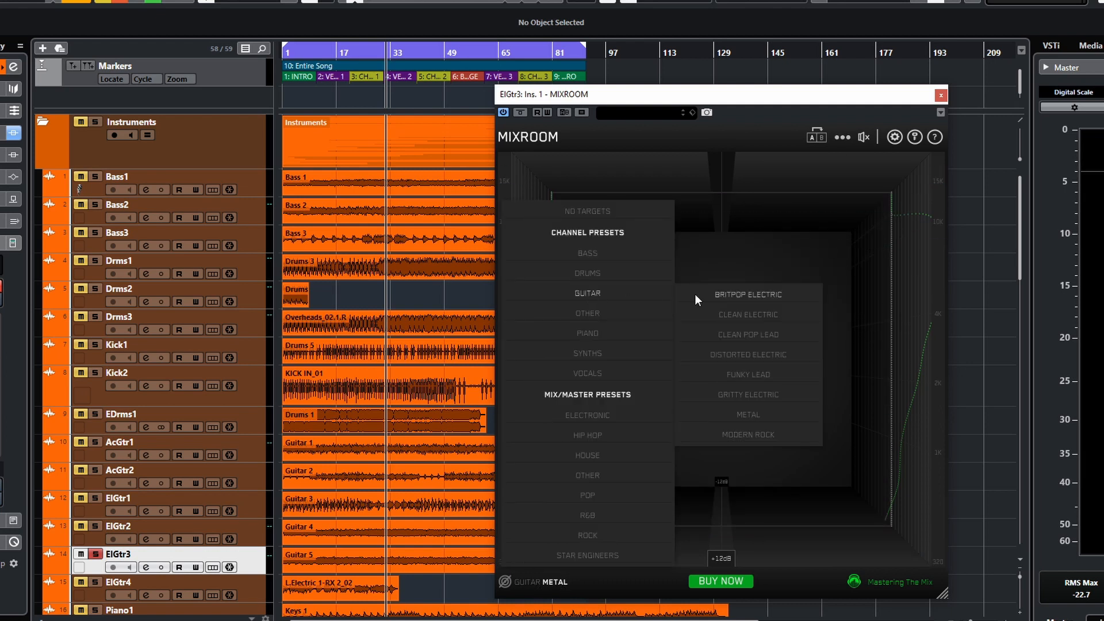
pyautogui.click(750, 354)
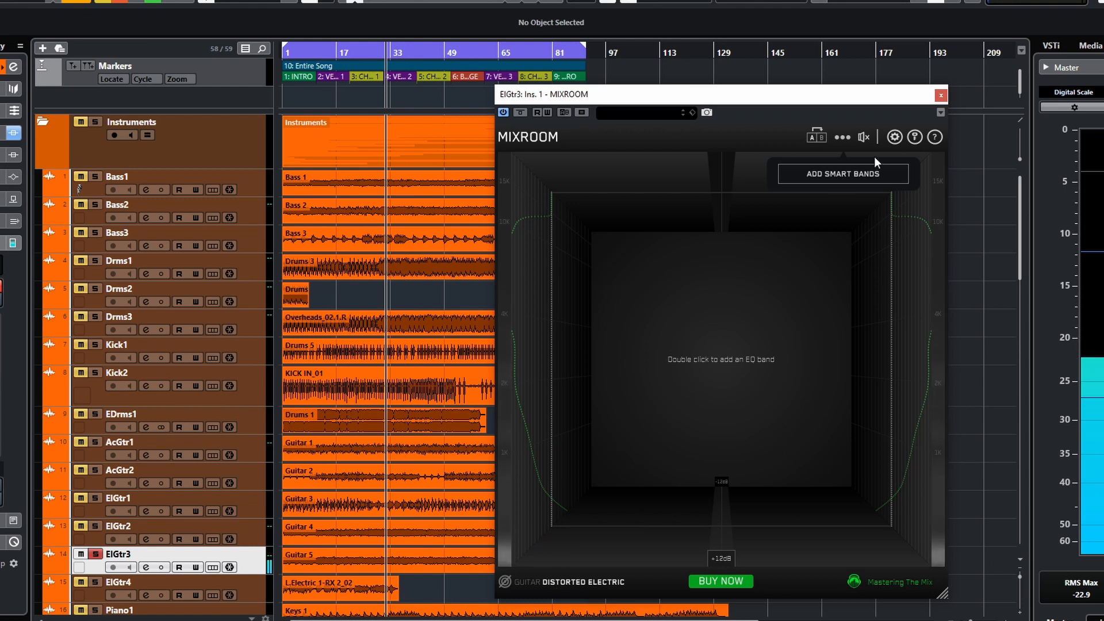
# - Change the EQ target to Guitar Gritty Electric
pyautogui.click(840, 141)
pyautogui.click(842, 212)
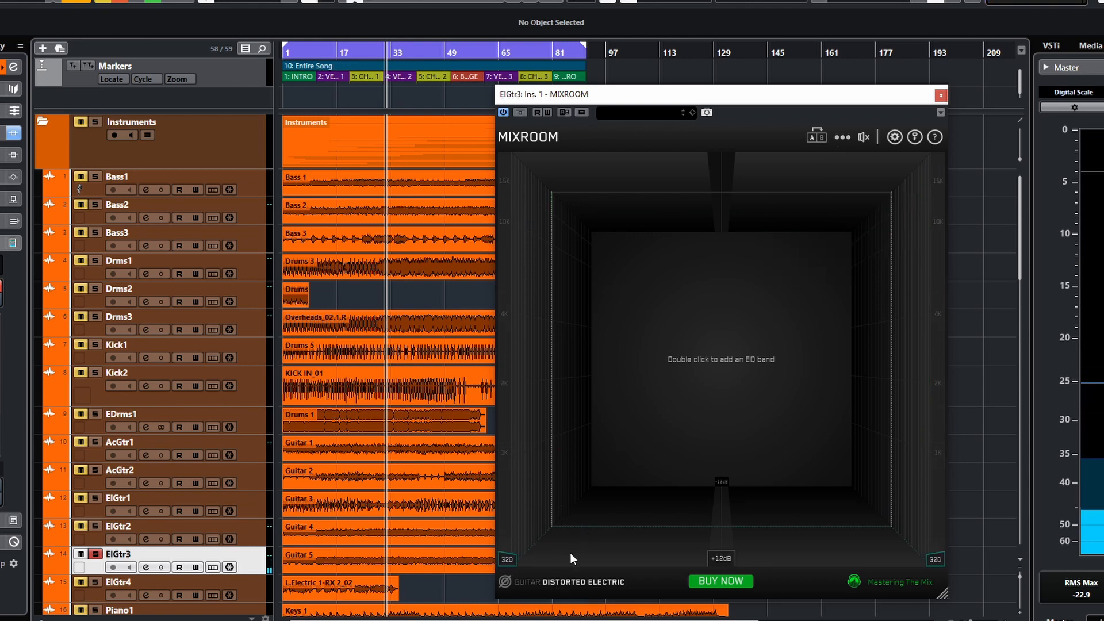
pyautogui.click(535, 582)
pyautogui.moveTo(598, 298)
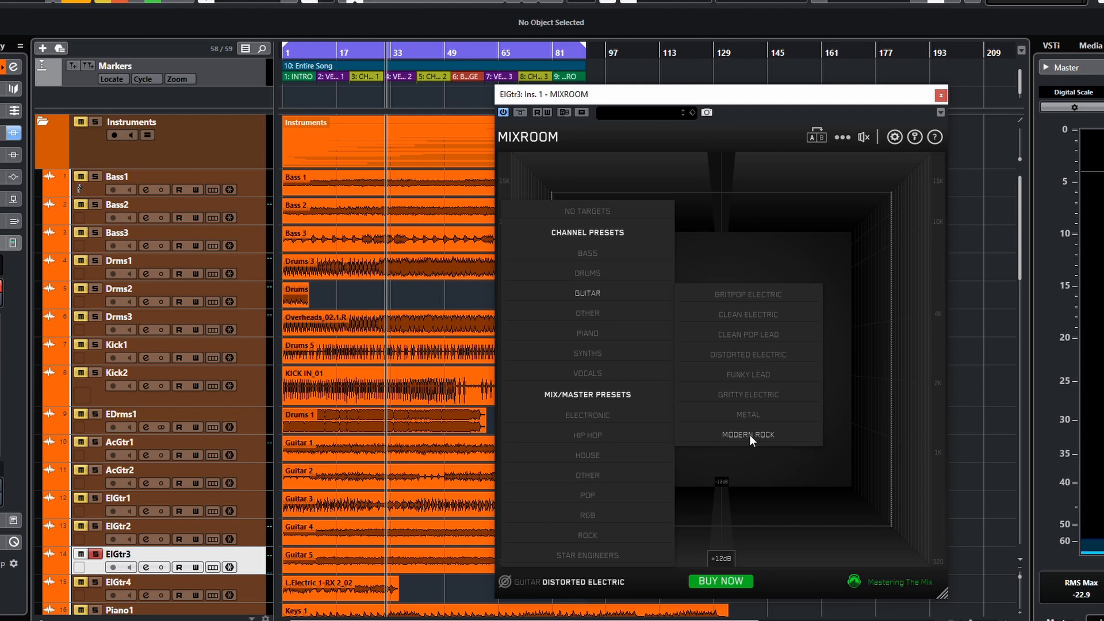
pyautogui.click(749, 396)
# - Restart playback and change the EQ target to Guitar Modern Rock
pyautogui.press('space')
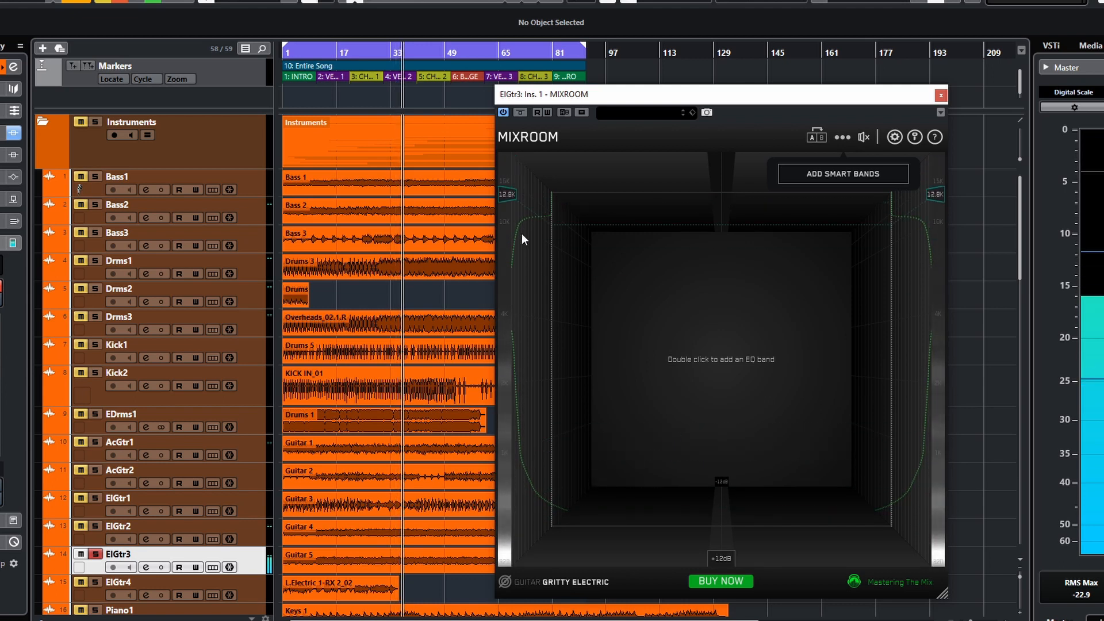
pyautogui.press('space')
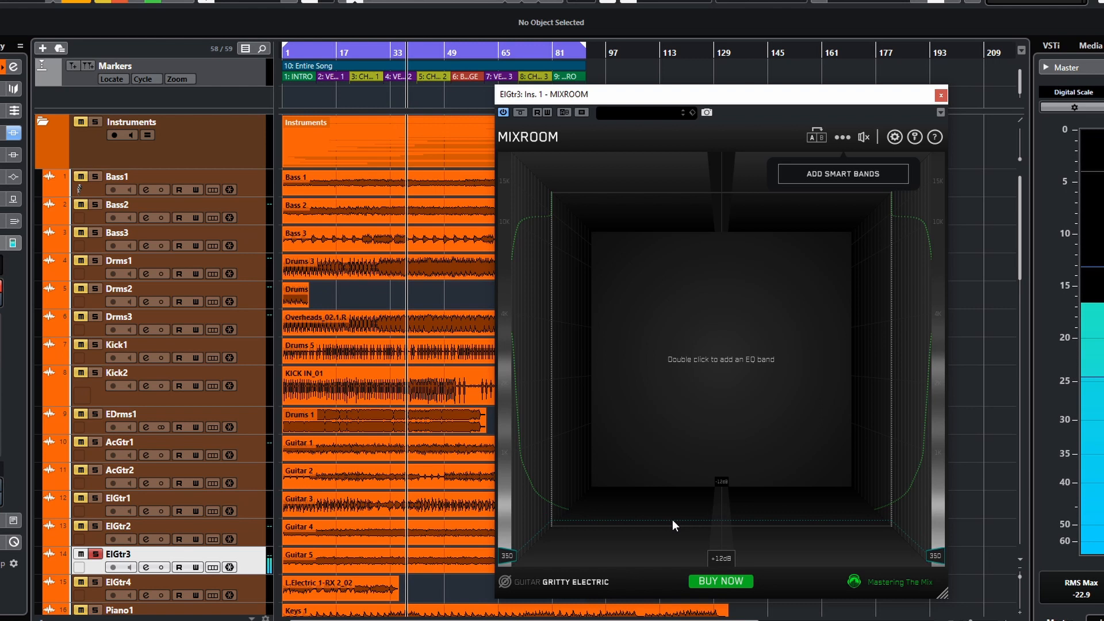
pyautogui.click(844, 136)
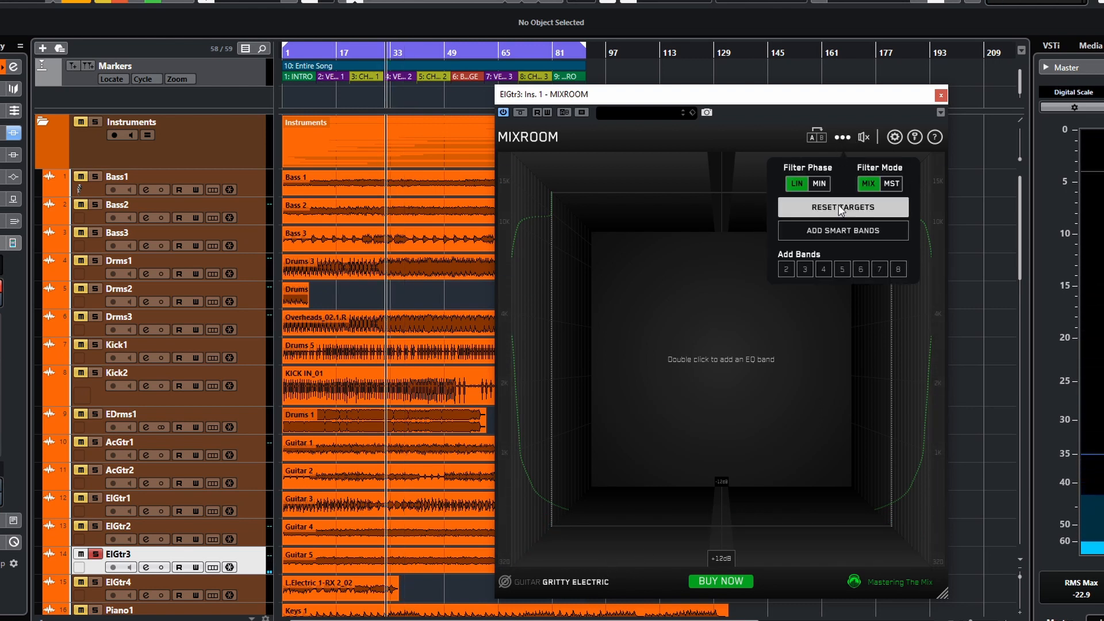
pyautogui.click(528, 581)
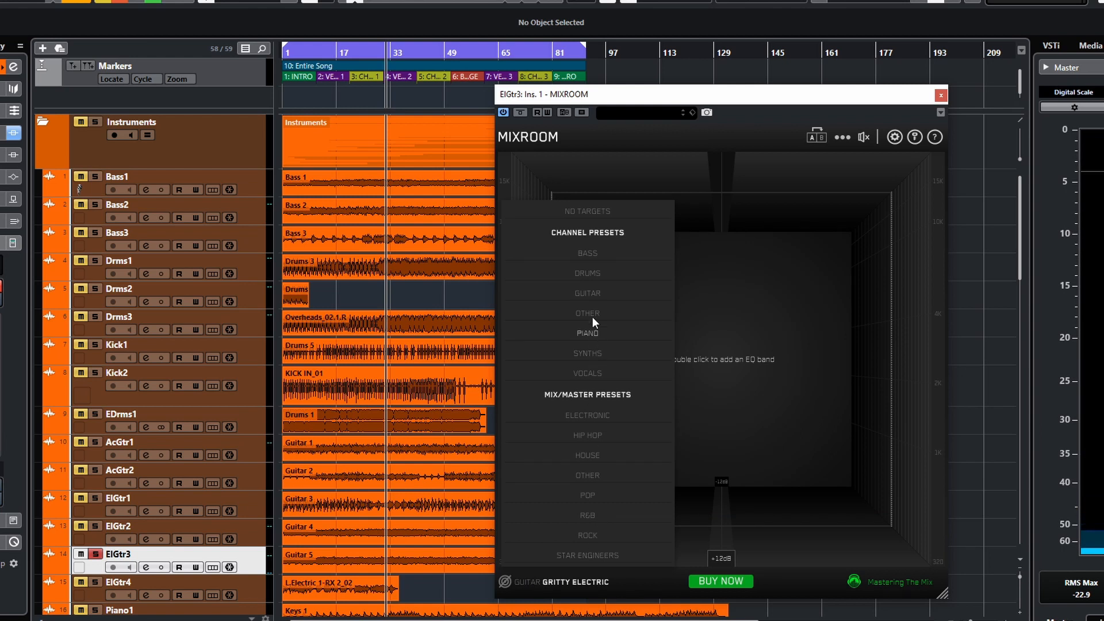
pyautogui.moveTo(595, 298)
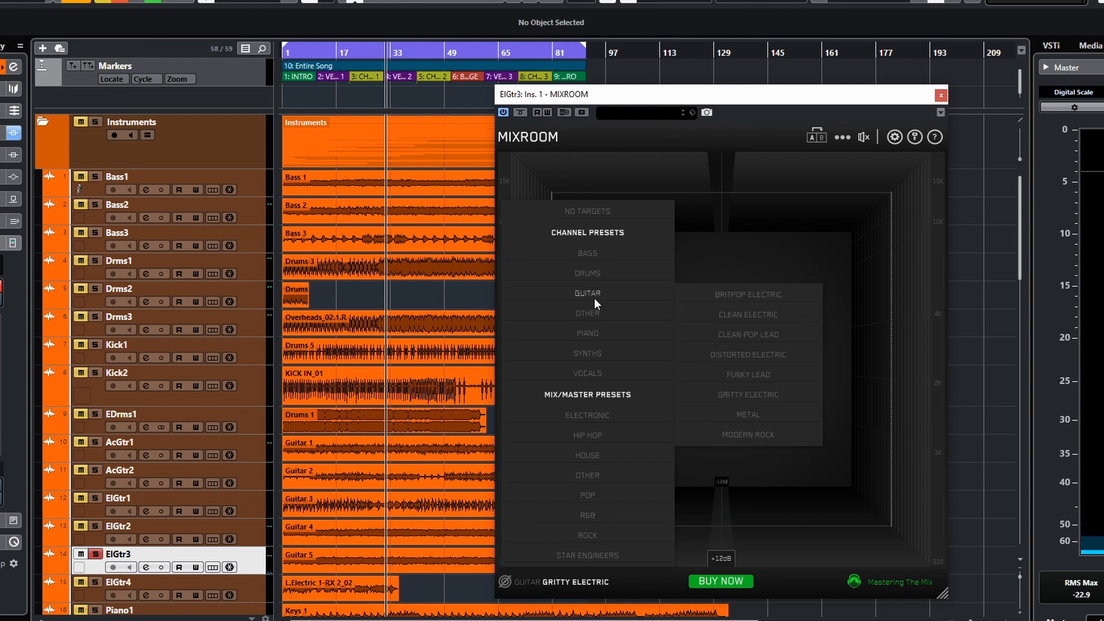
pyautogui.click(755, 435)
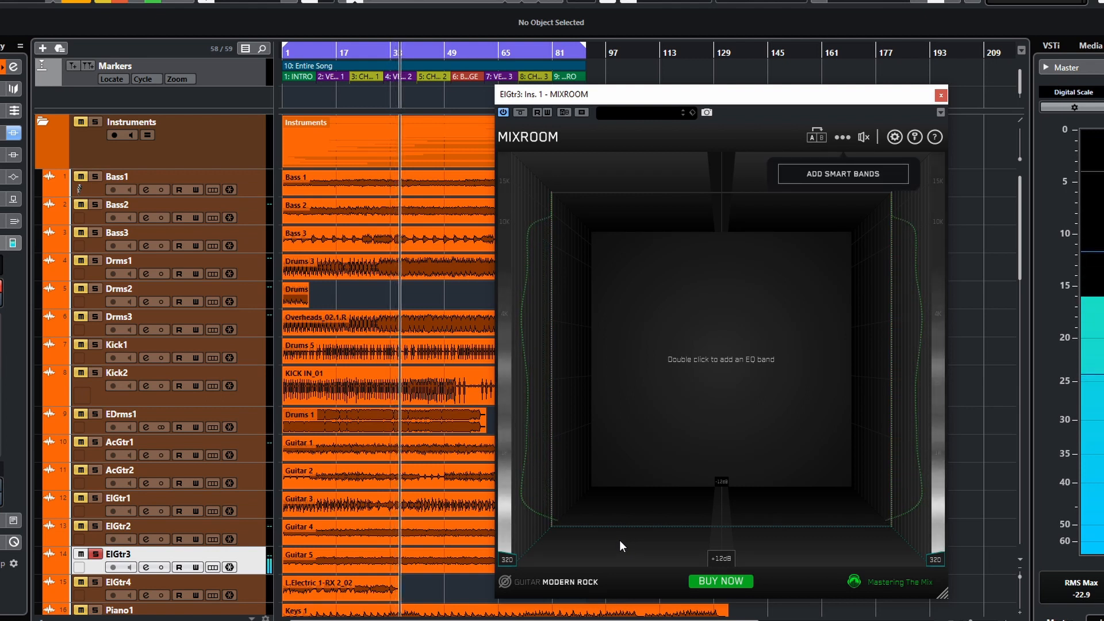
# - Add smart bands and set the output gain to -7.0 dB
pyautogui.click(835, 175)
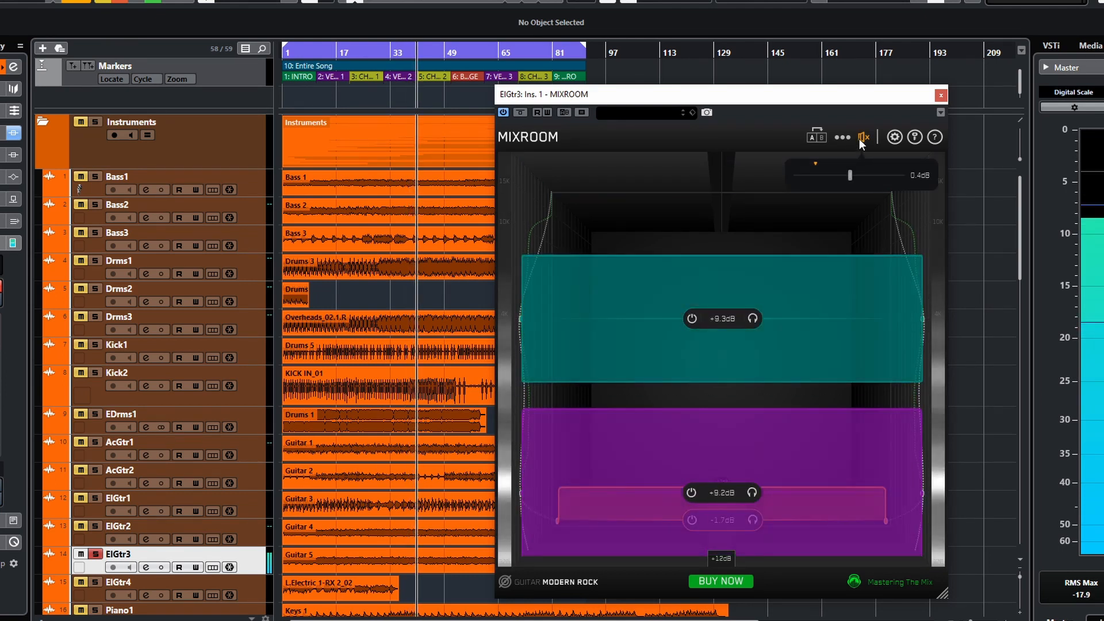
pyautogui.click(859, 139)
pyautogui.click(856, 143)
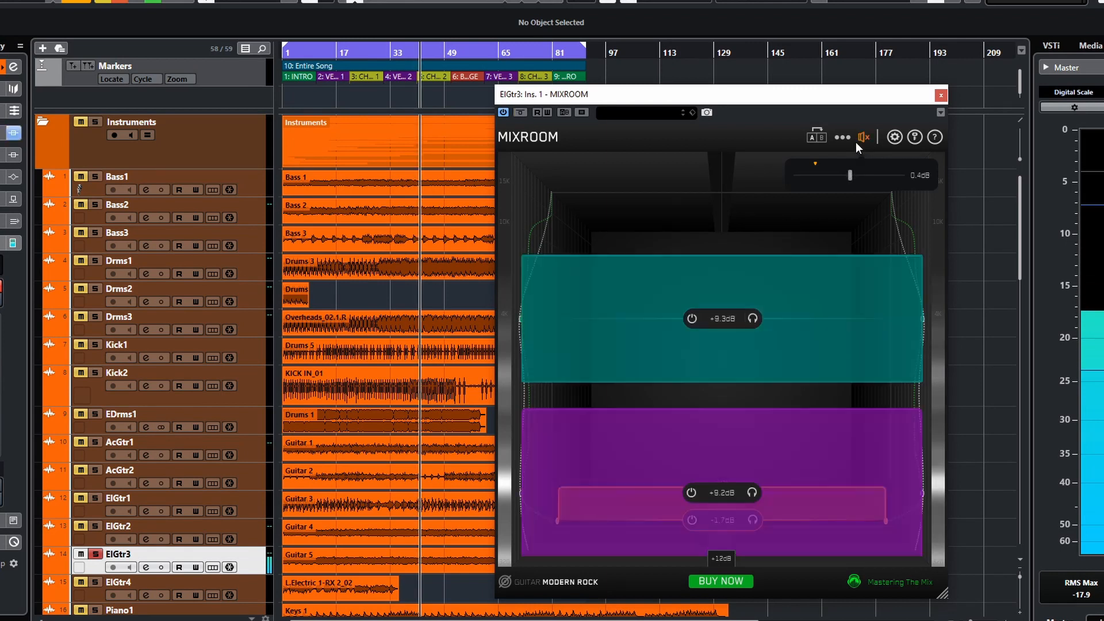
pyautogui.moveTo(850, 175); pyautogui.dragTo(816, 182)
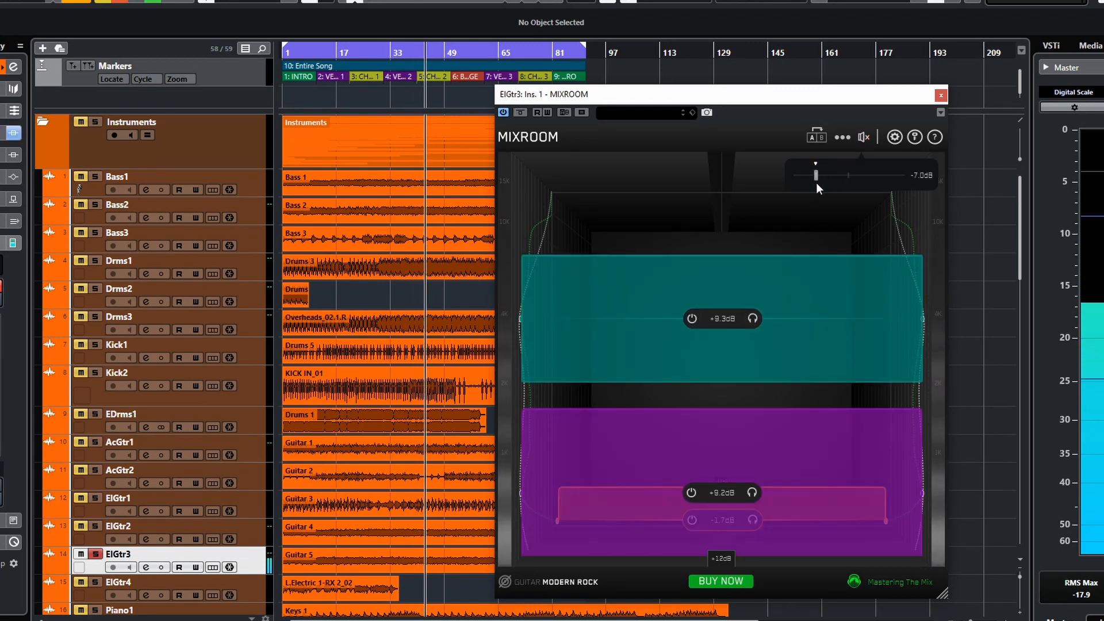
# - Toggle the EQ bypass on and off, then close the ElGtr3 MIXROOM window
pyautogui.click(861, 139)
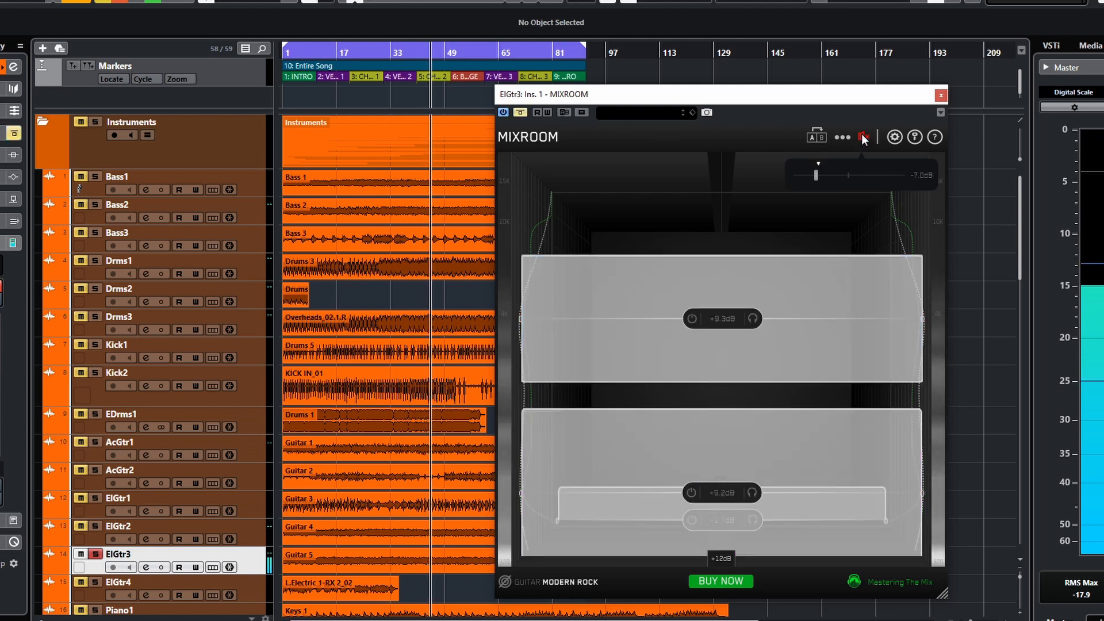
pyautogui.click(863, 139)
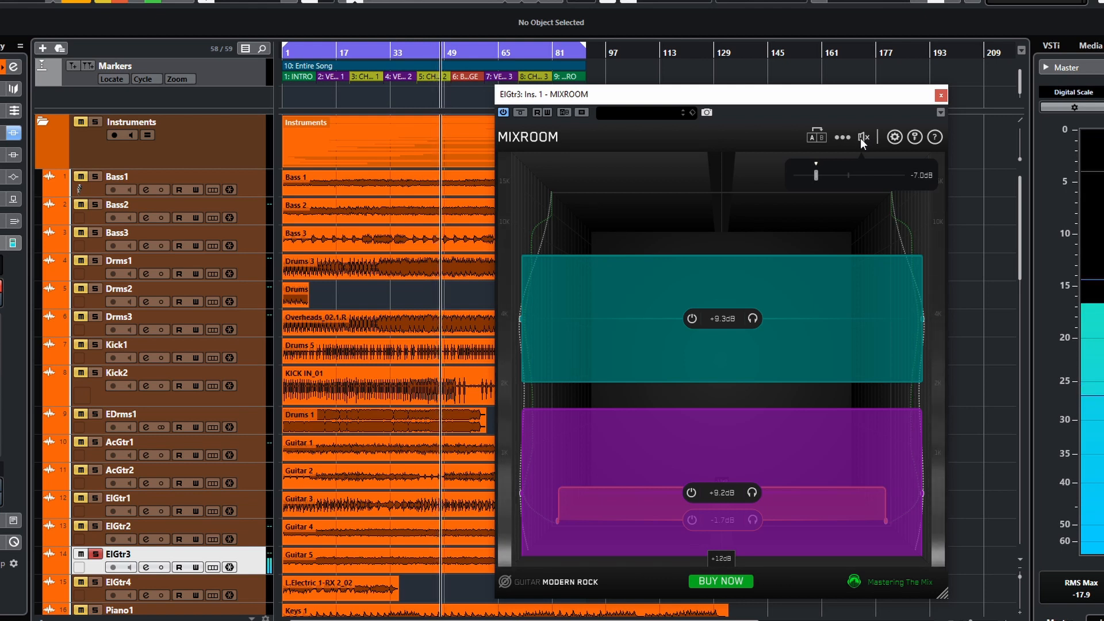
pyautogui.click(941, 95)
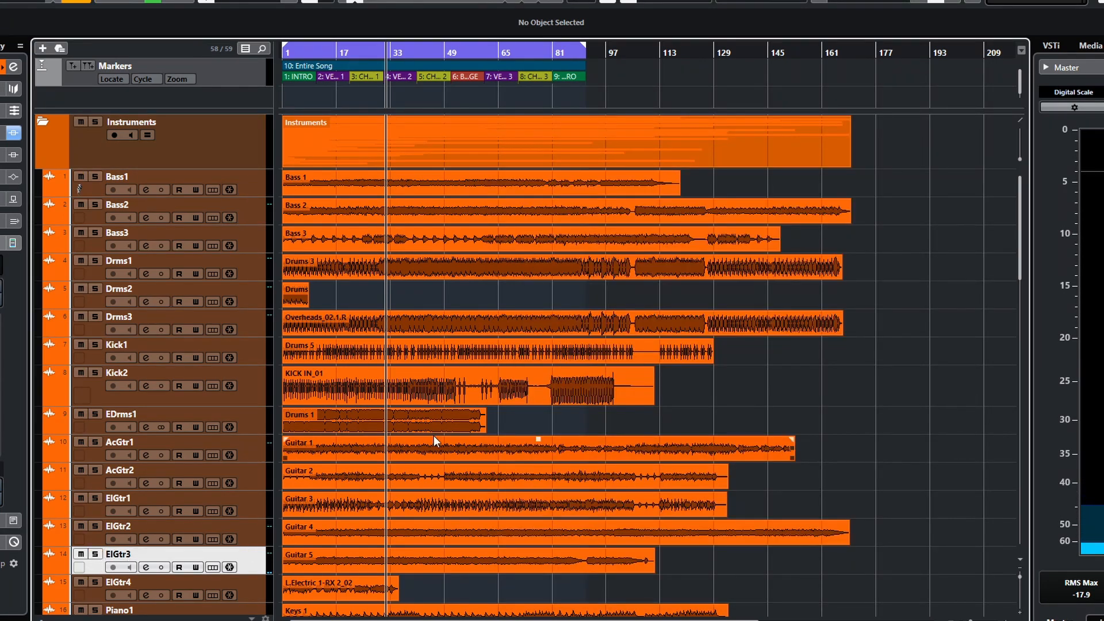
# - Solo VOX4 and play the project from the start
pyautogui.scroll(-7, 434, 436)
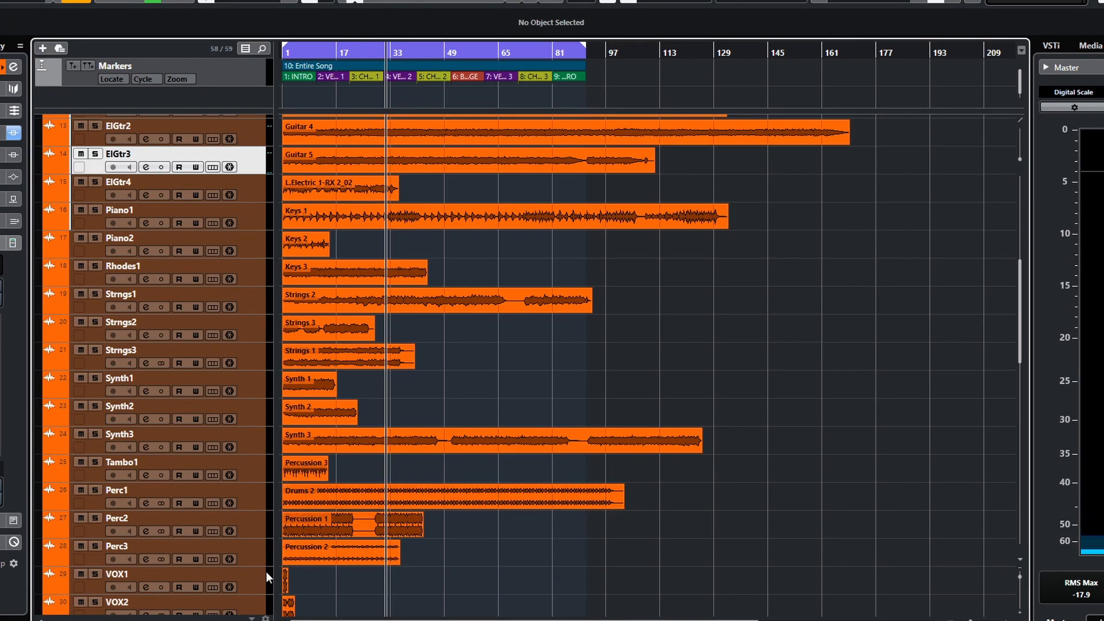
pyautogui.scroll(-4, 399, 555)
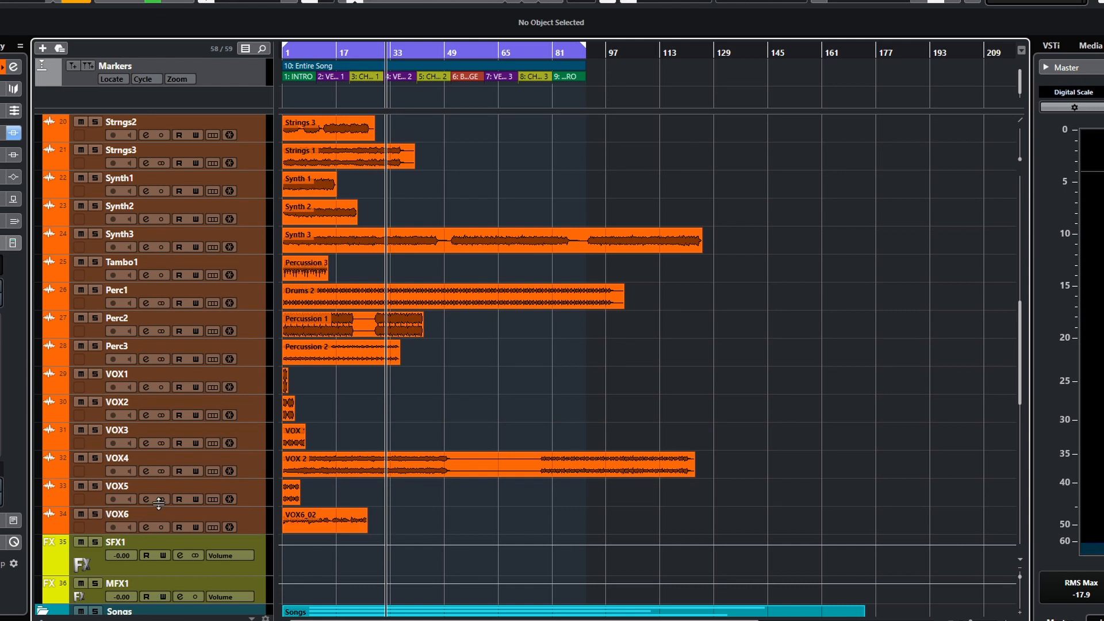
pyautogui.click(94, 461)
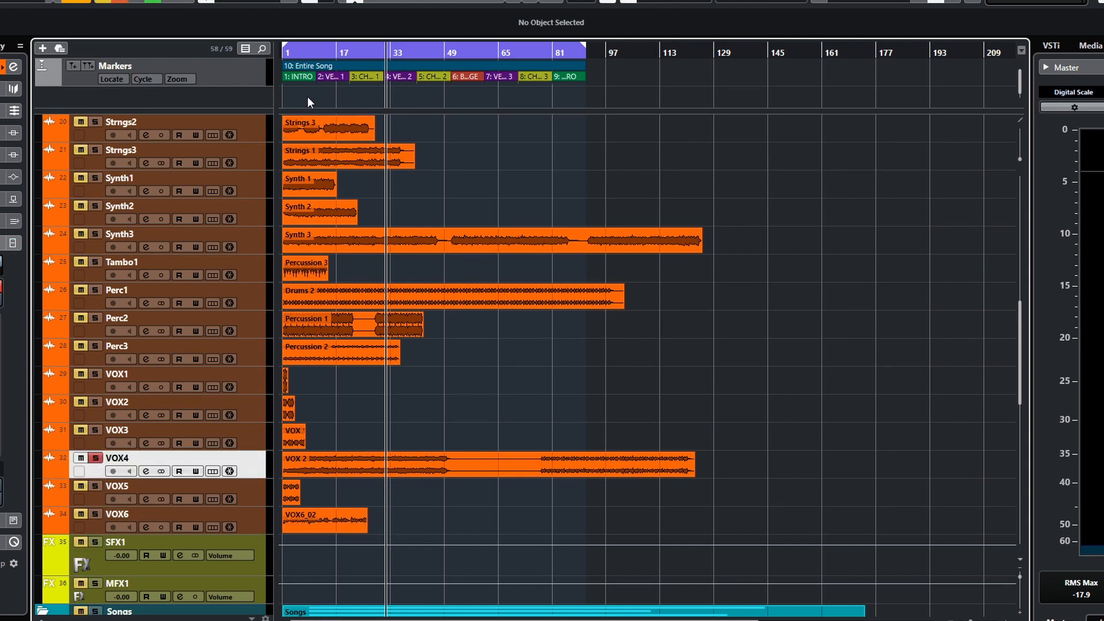
pyautogui.click(286, 99)
pyautogui.press('space')
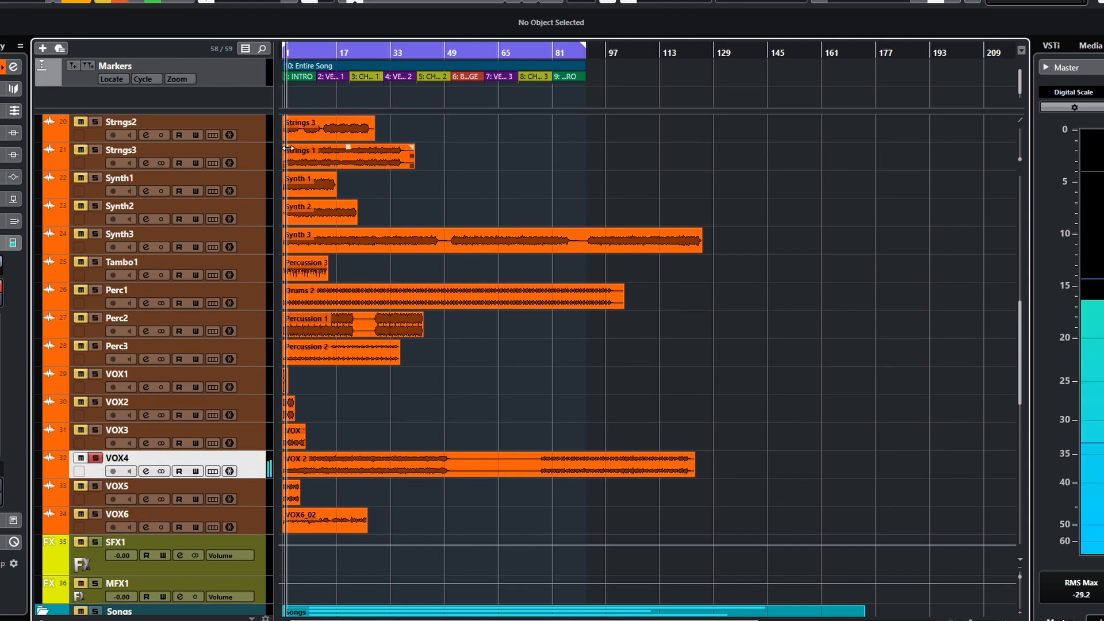
# - Unsolo VOX4, solo VOX3, and open VOX3's channel settings
pyautogui.click(97, 458)
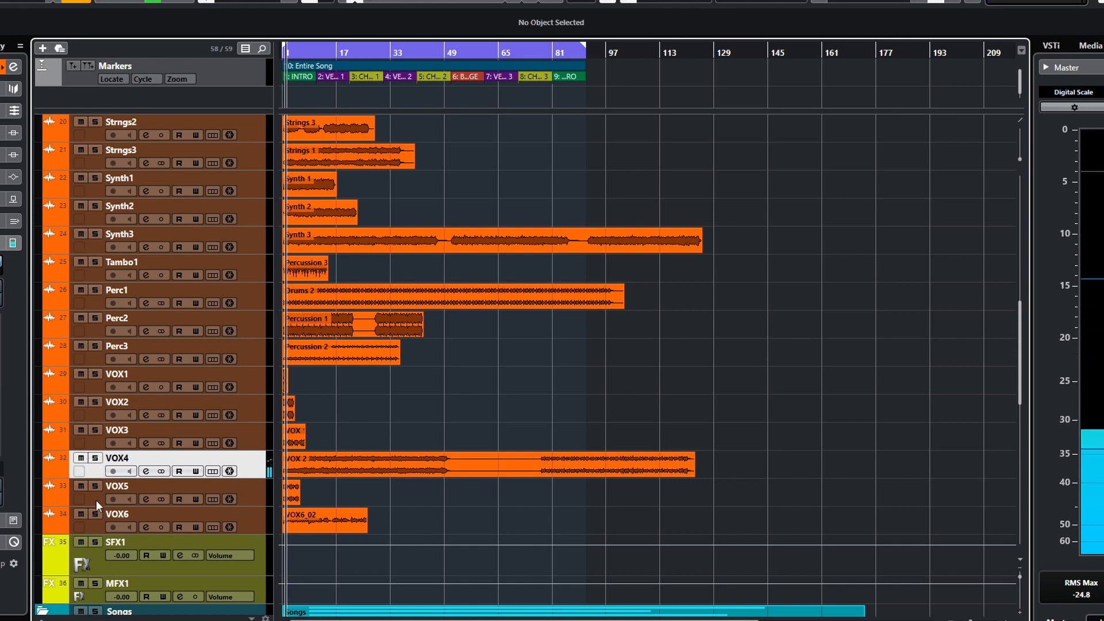
pyautogui.press('Up')
pyautogui.press('s')
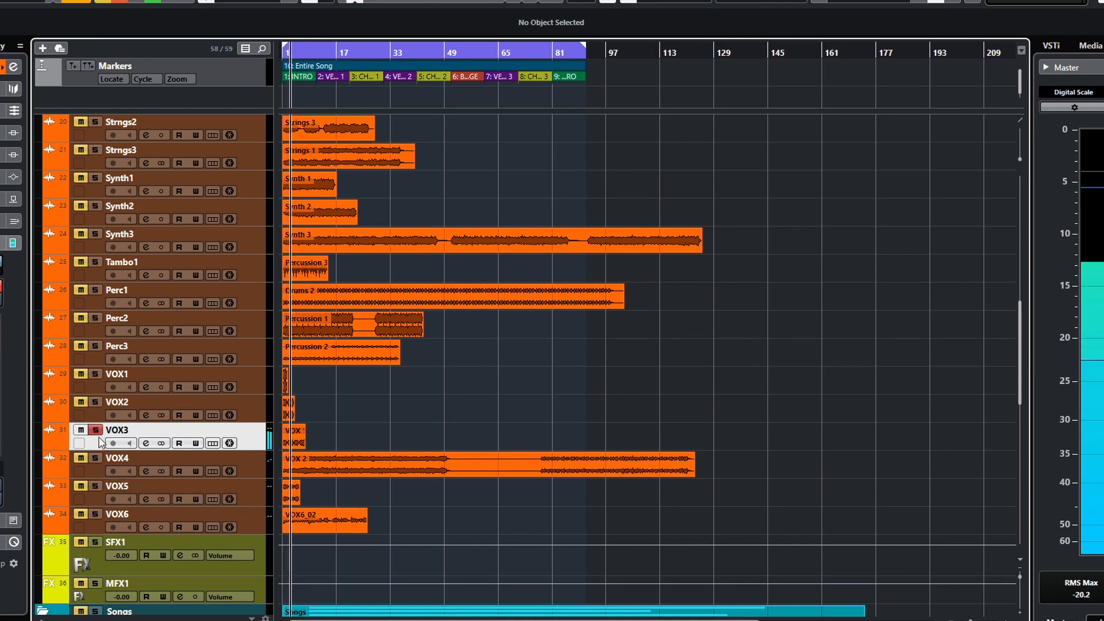
pyautogui.press('space')
pyautogui.click(147, 443)
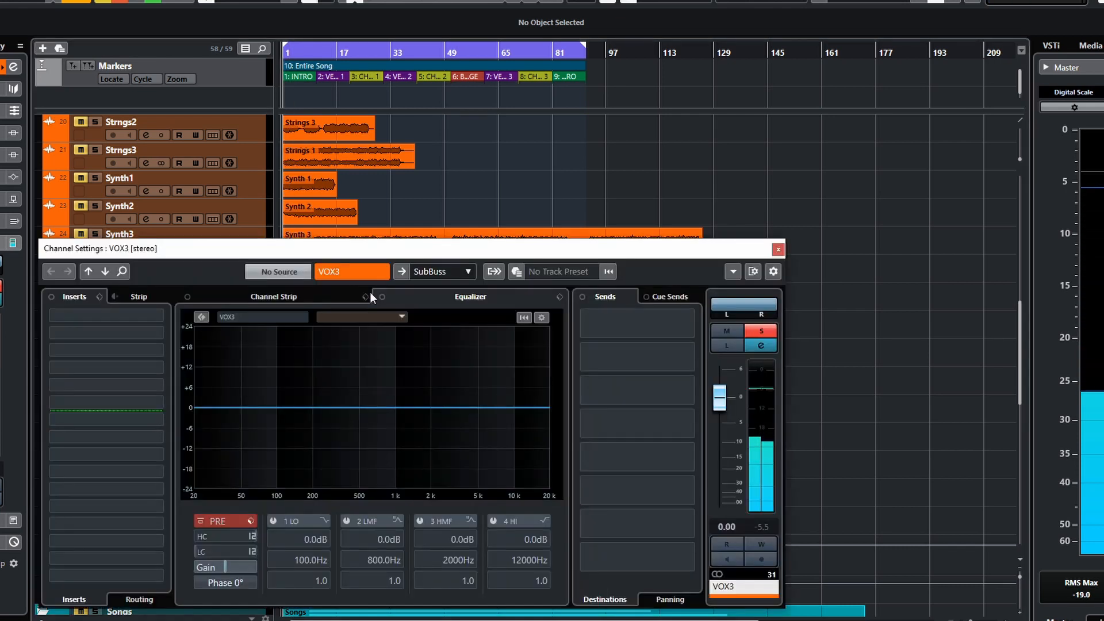
# - Search the plug-ins for "mix" and load MIXROOM into VOX3's first insert slot
pyautogui.click(161, 320)
pyautogui.write('mix')
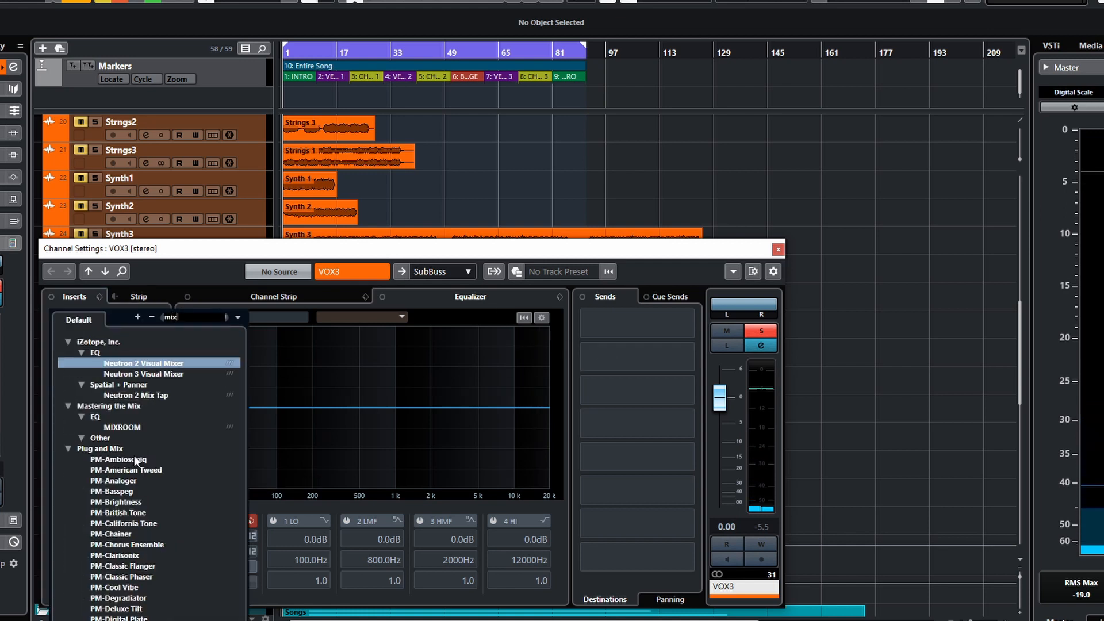
pyautogui.click(129, 427)
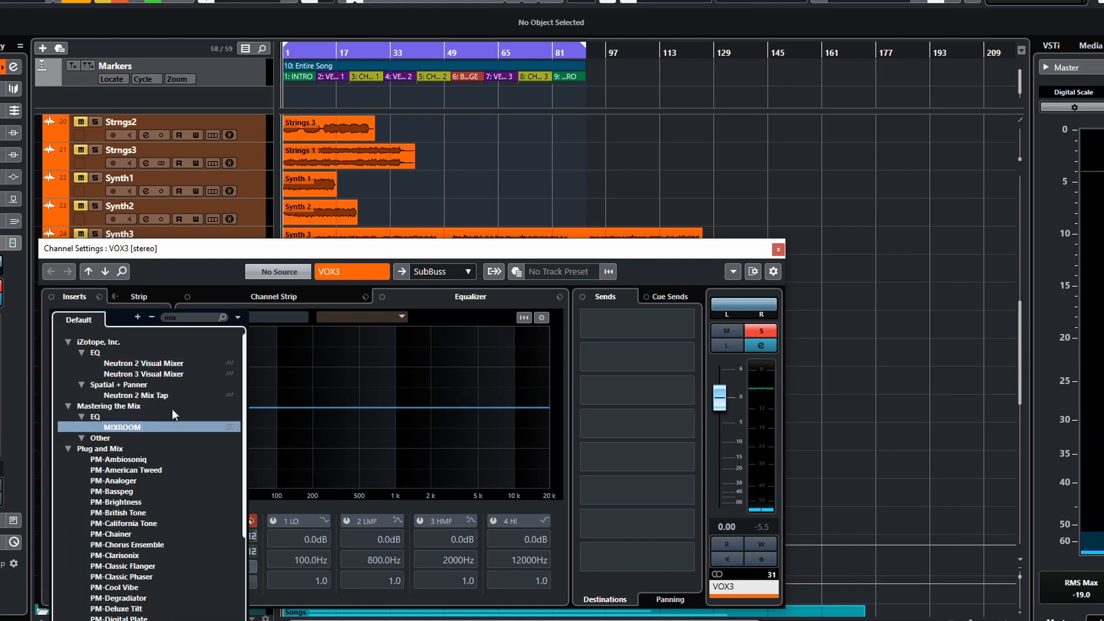
pyautogui.click(139, 429)
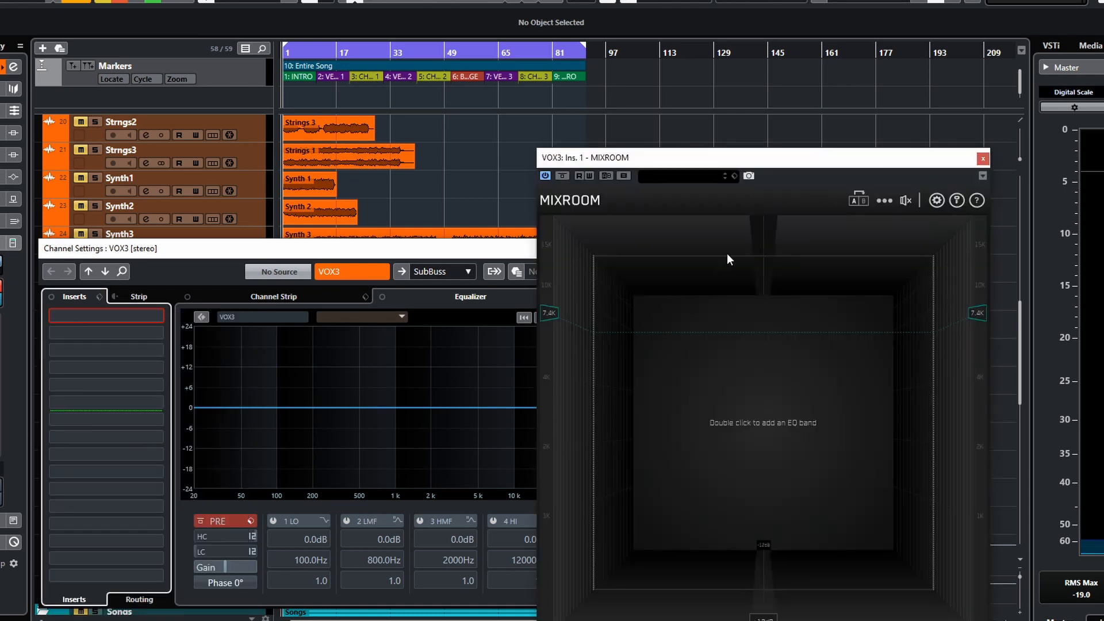
pyautogui.moveTo(718, 161); pyautogui.dragTo(553, 105)
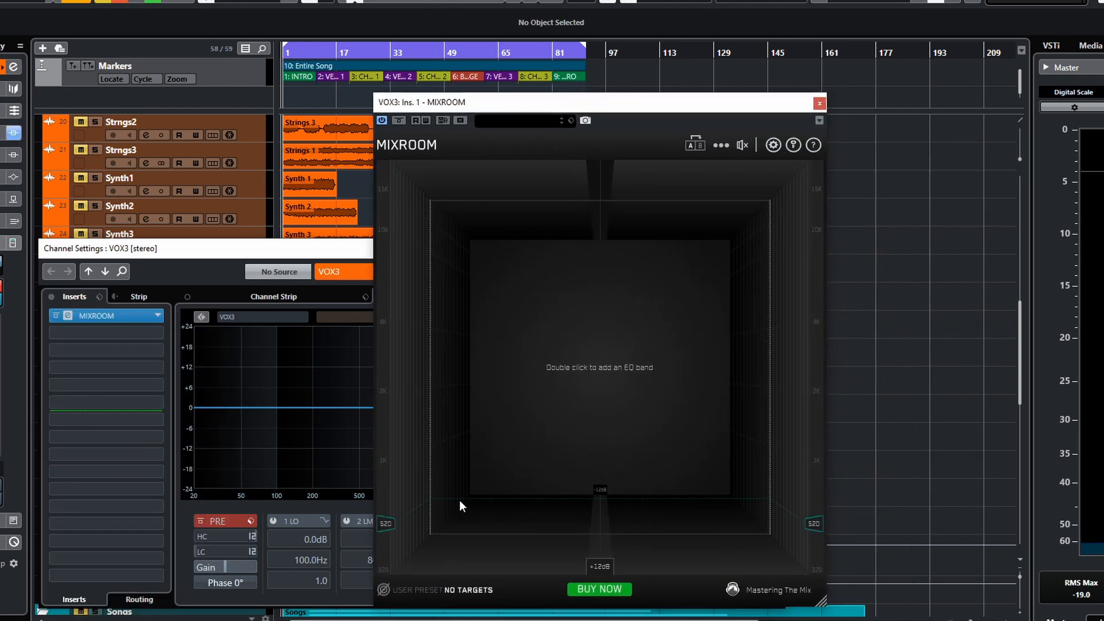
# - Set the MIXROOM target to the Vocals Female Backing channel preset
pyautogui.click(451, 590)
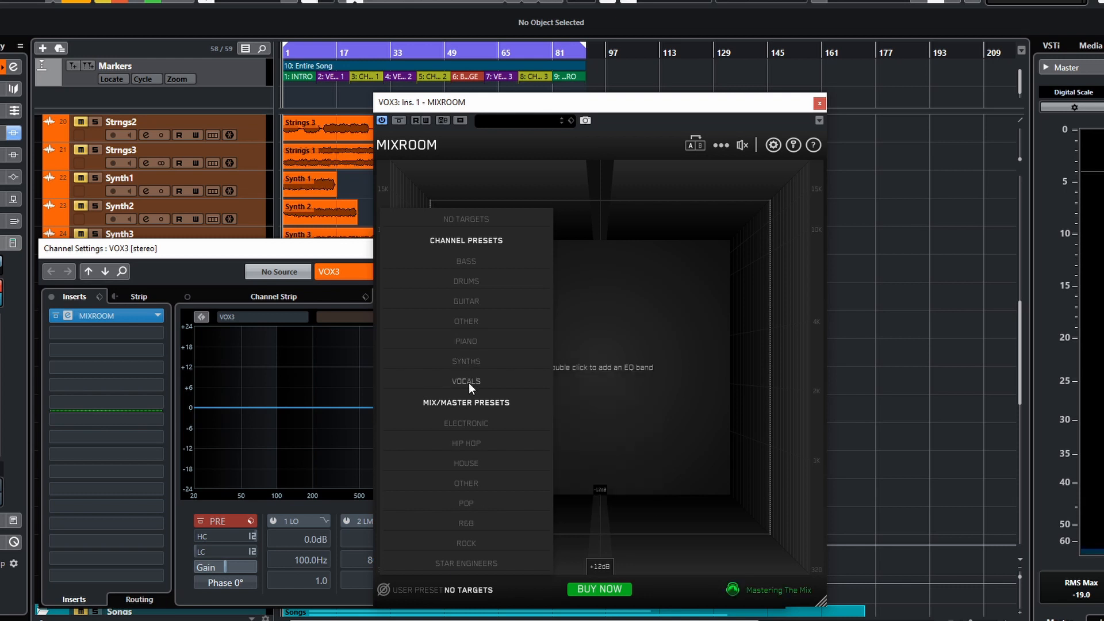
pyautogui.moveTo(468, 382)
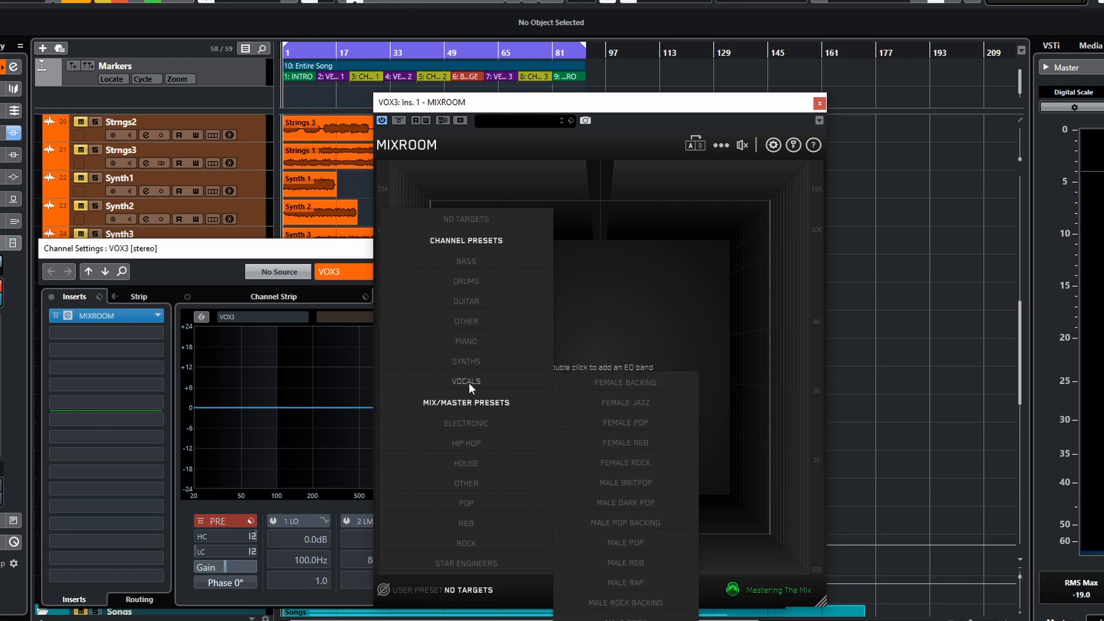
pyautogui.click(624, 390)
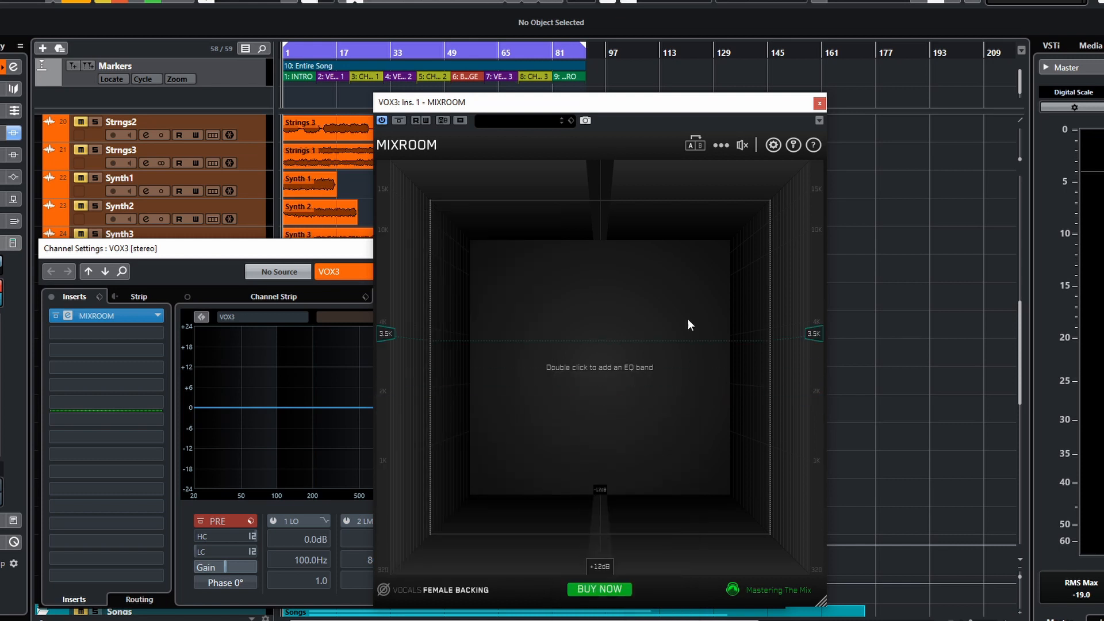
pyautogui.moveTo(600, 108); pyautogui.dragTo(591, 66)
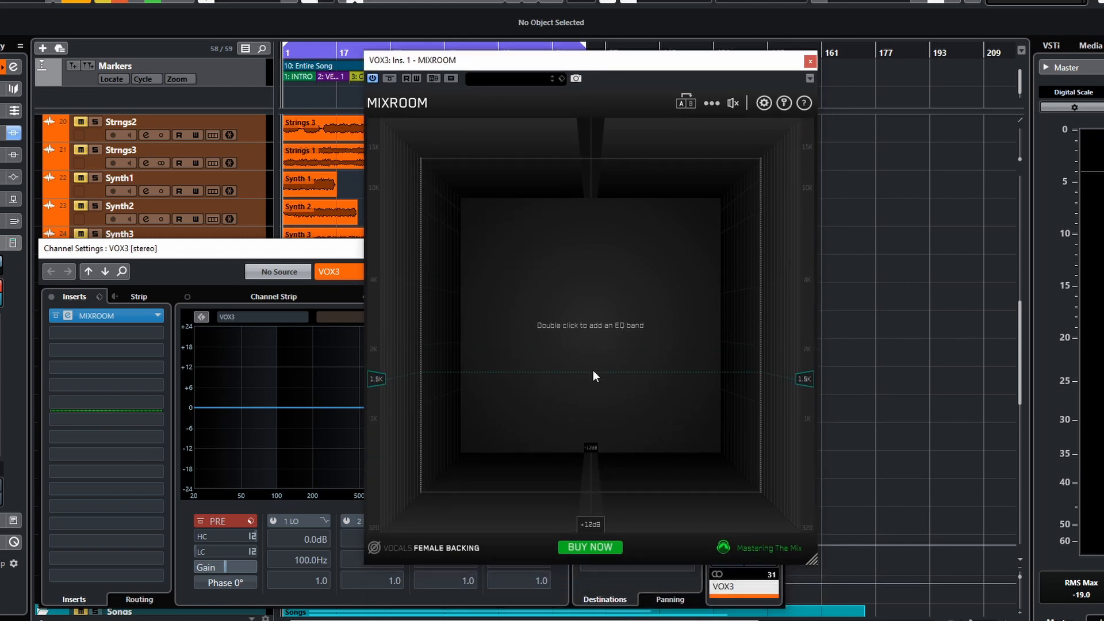
# - Start playback and add smart bands for the Female Backing target
pyautogui.press('space')
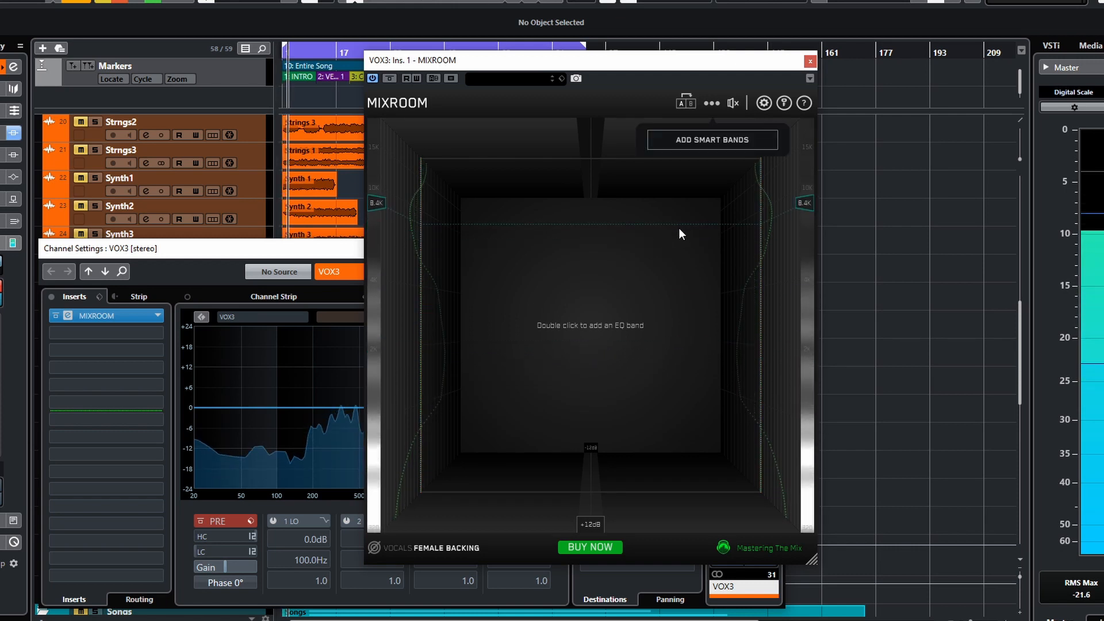
pyautogui.click(711, 144)
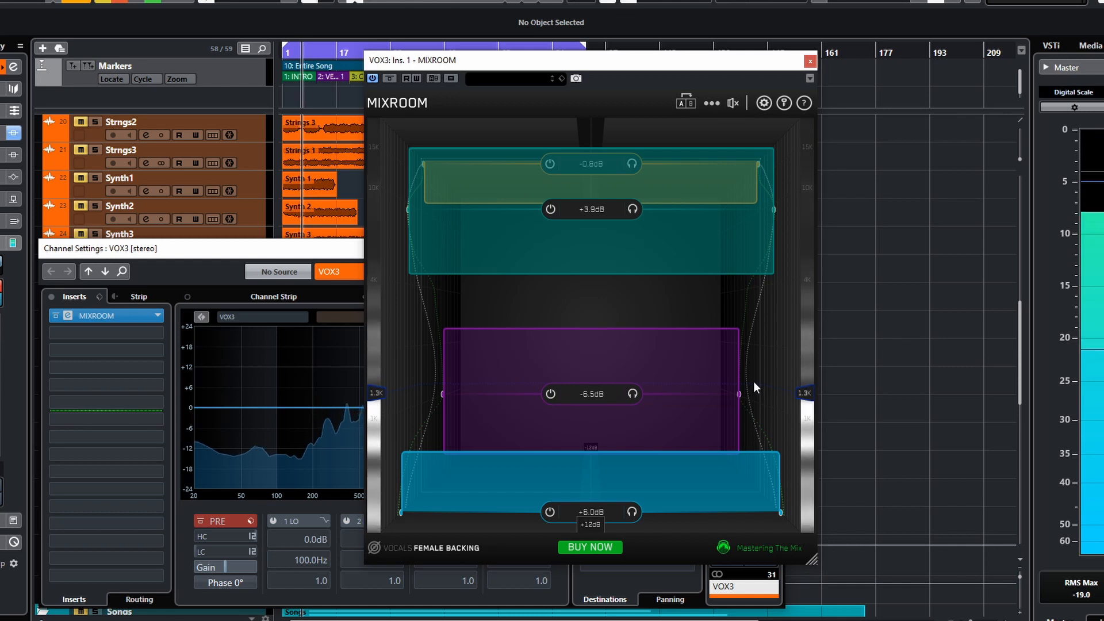
# - Toggle the EQ bypass on and off to compare the processed and dry vocal
pyautogui.click(730, 105)
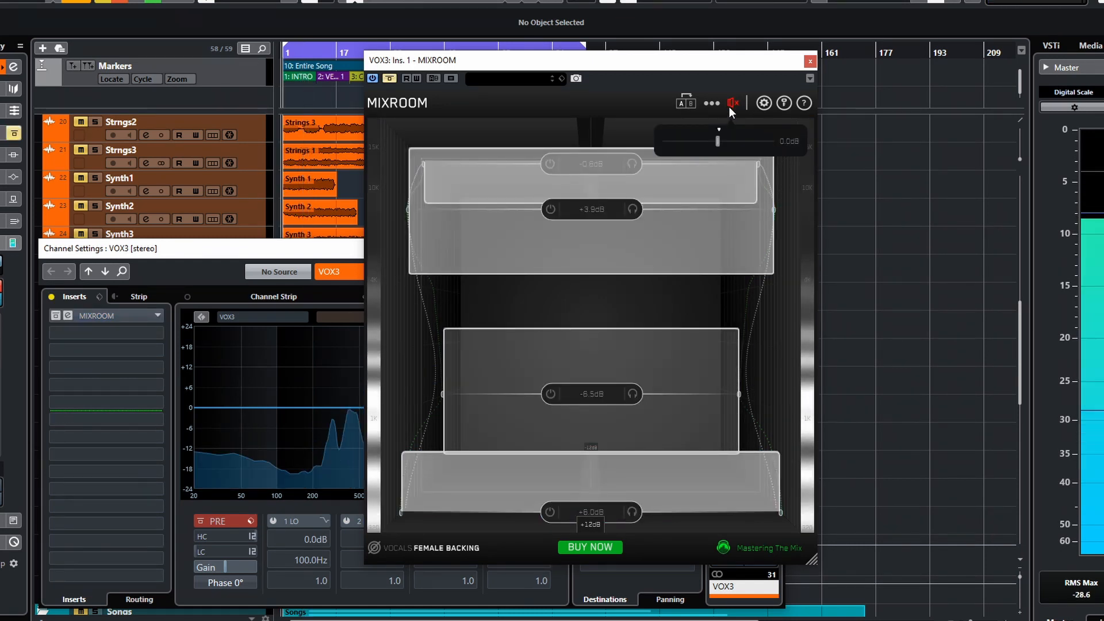
pyautogui.click(729, 106)
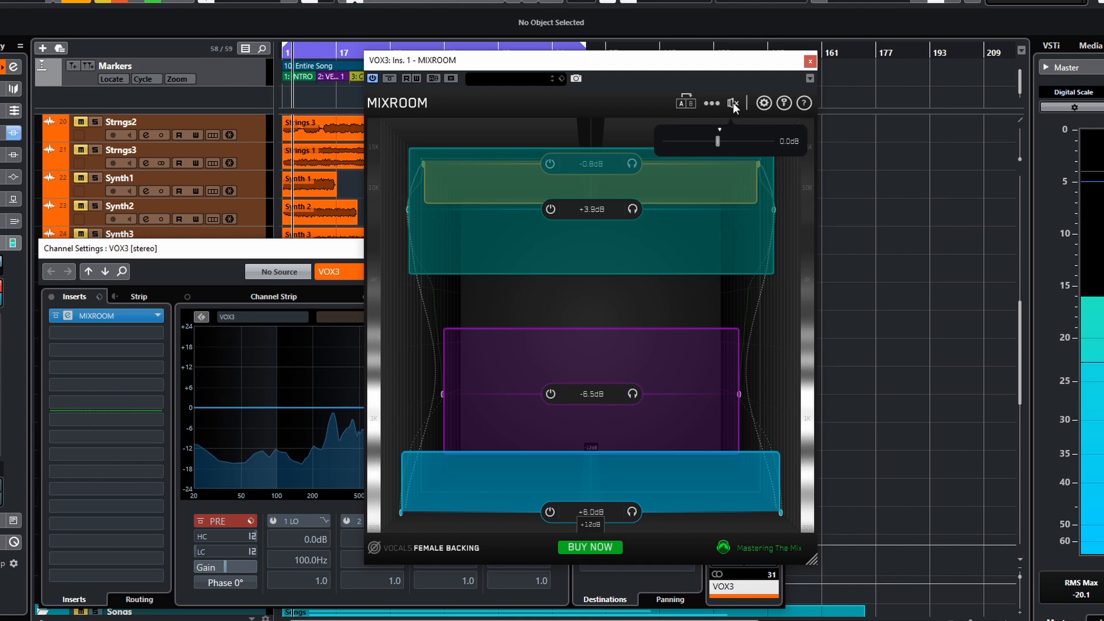
pyautogui.click(732, 103)
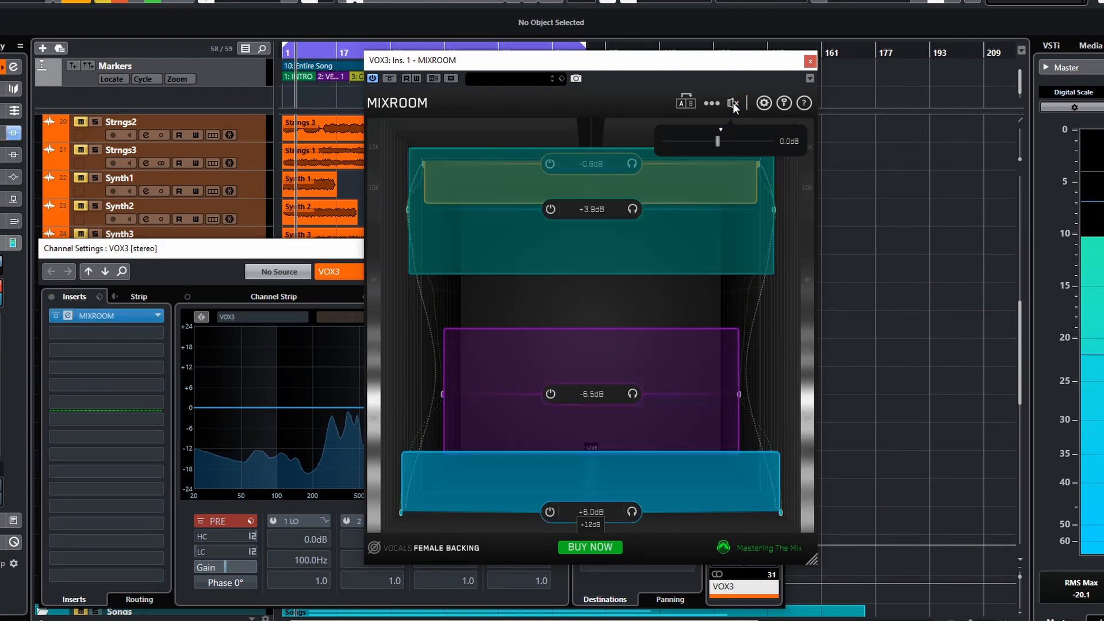
pyautogui.click(733, 103)
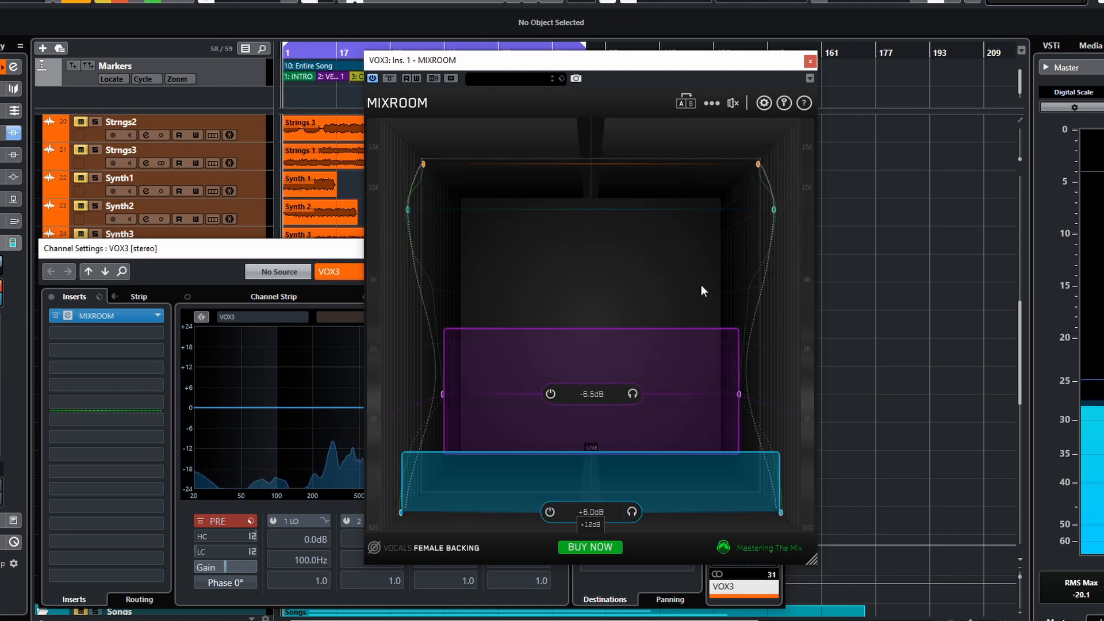
# - Reset the targets from the MIXROOM options menu
pyautogui.click(712, 103)
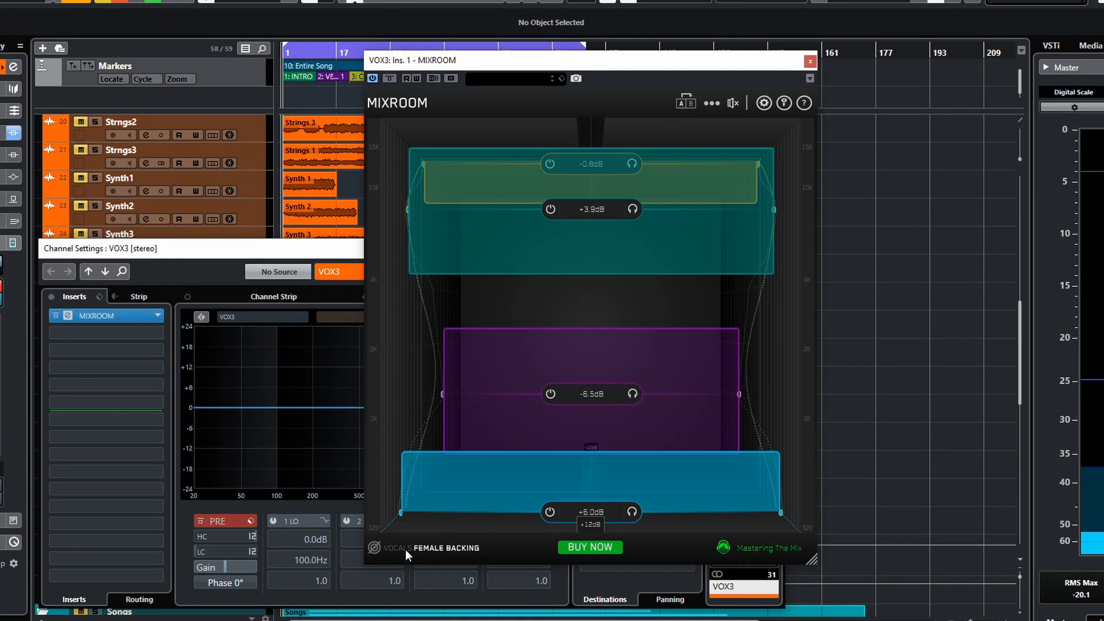
pyautogui.click(712, 104)
pyautogui.click(716, 220)
pyautogui.click(711, 103)
pyautogui.click(710, 172)
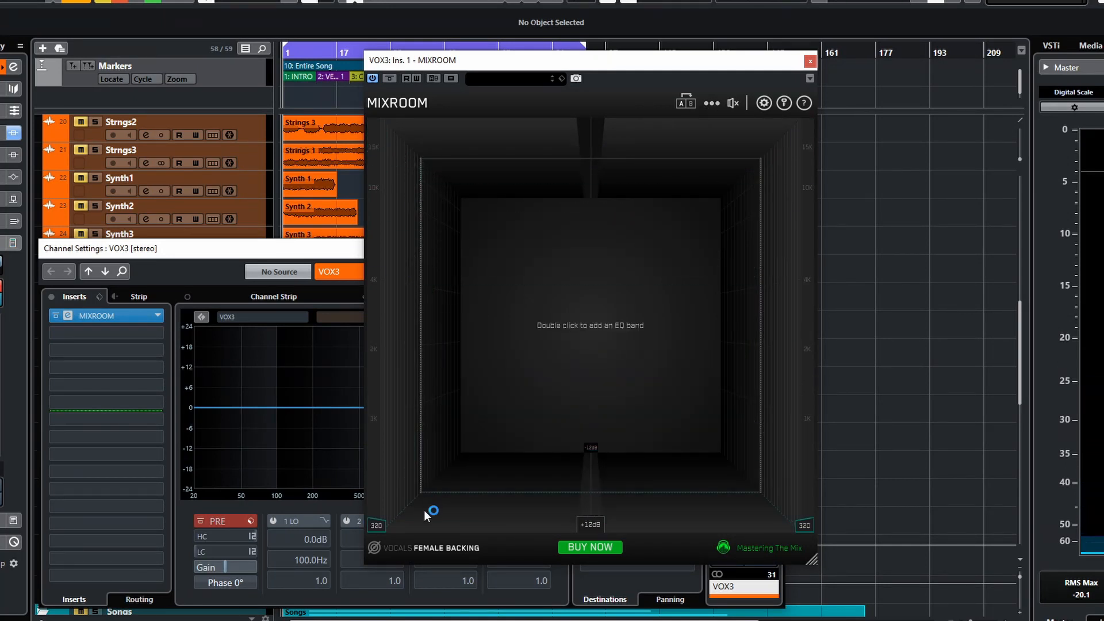
# - Set the MIXROOM target to the Vocals Female Pop channel preset
pyautogui.click(393, 548)
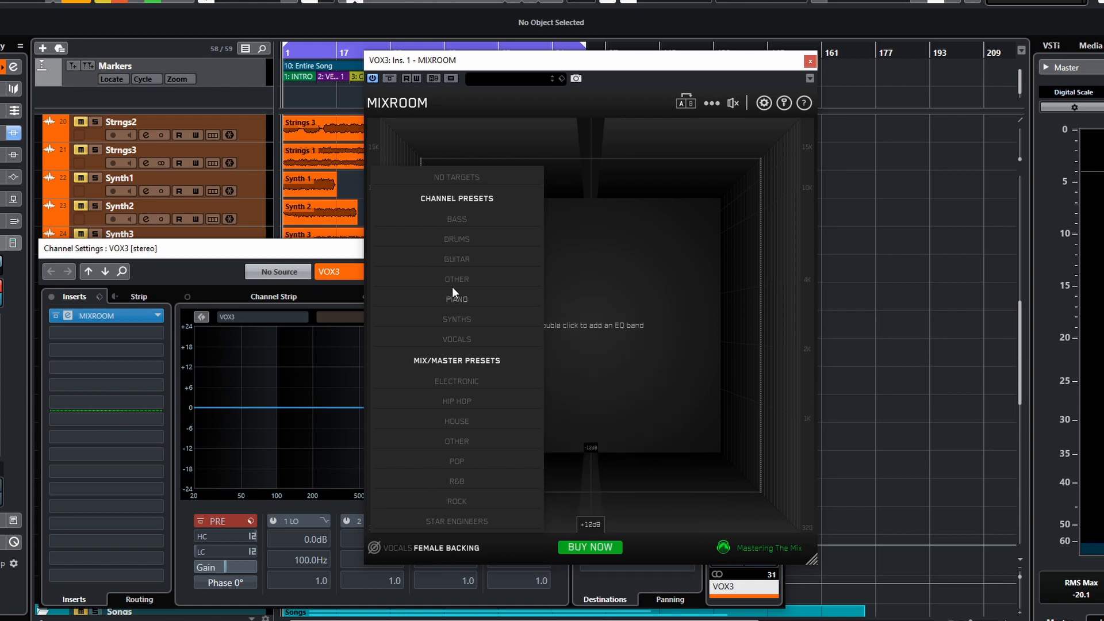
pyautogui.moveTo(464, 343)
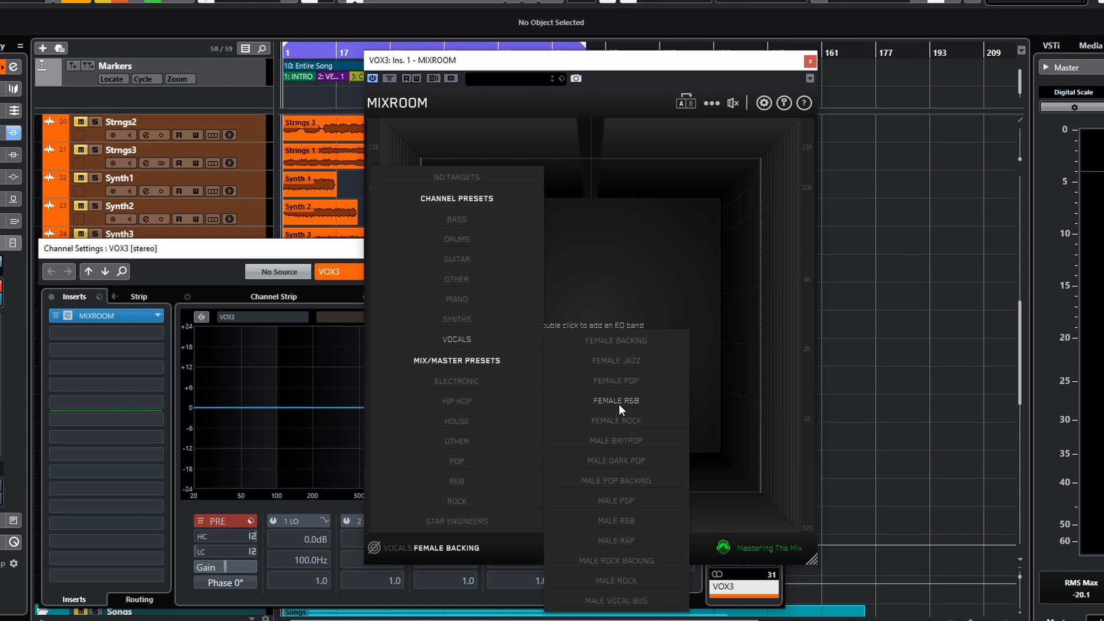
pyautogui.click(623, 382)
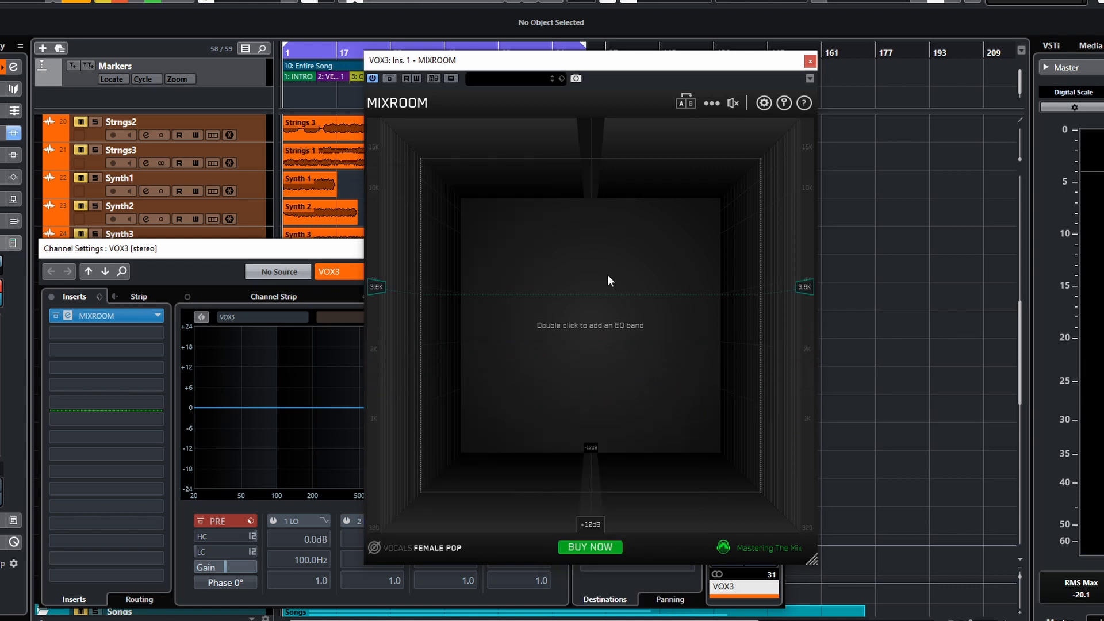
# - Add smart bands for the Female Pop target from the options menu
pyautogui.click(713, 104)
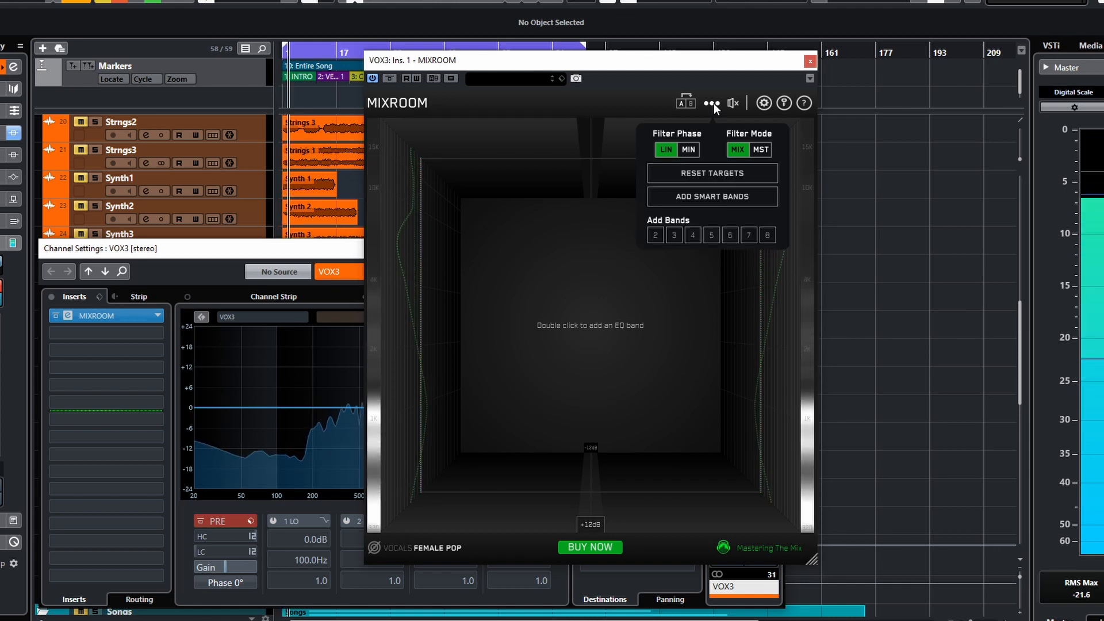
pyautogui.click(711, 104)
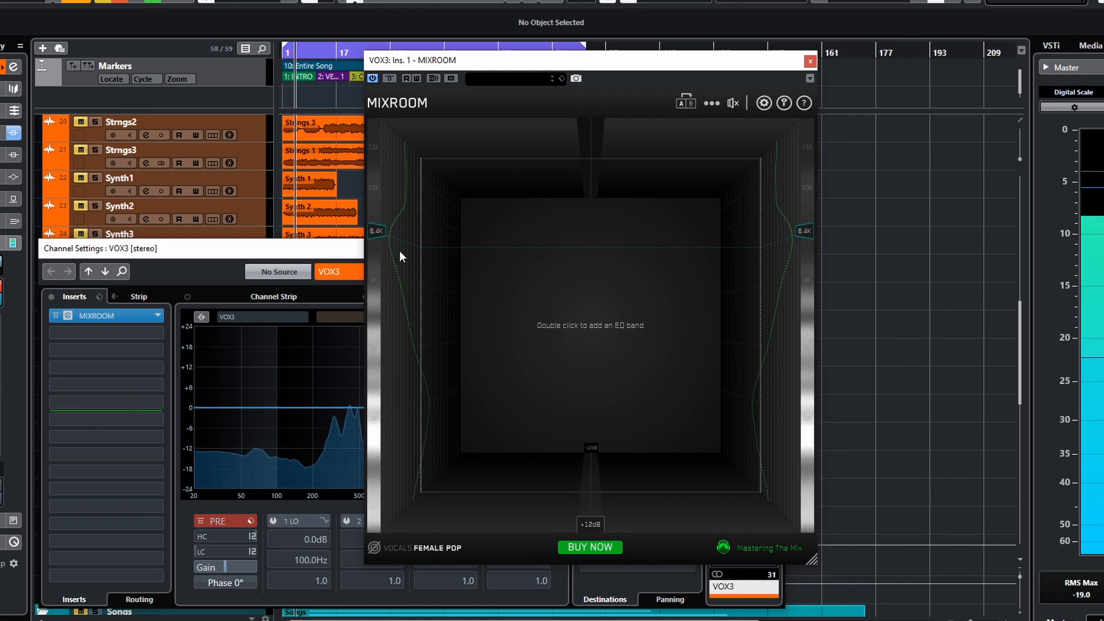
pyautogui.click(712, 104)
pyautogui.click(733, 104)
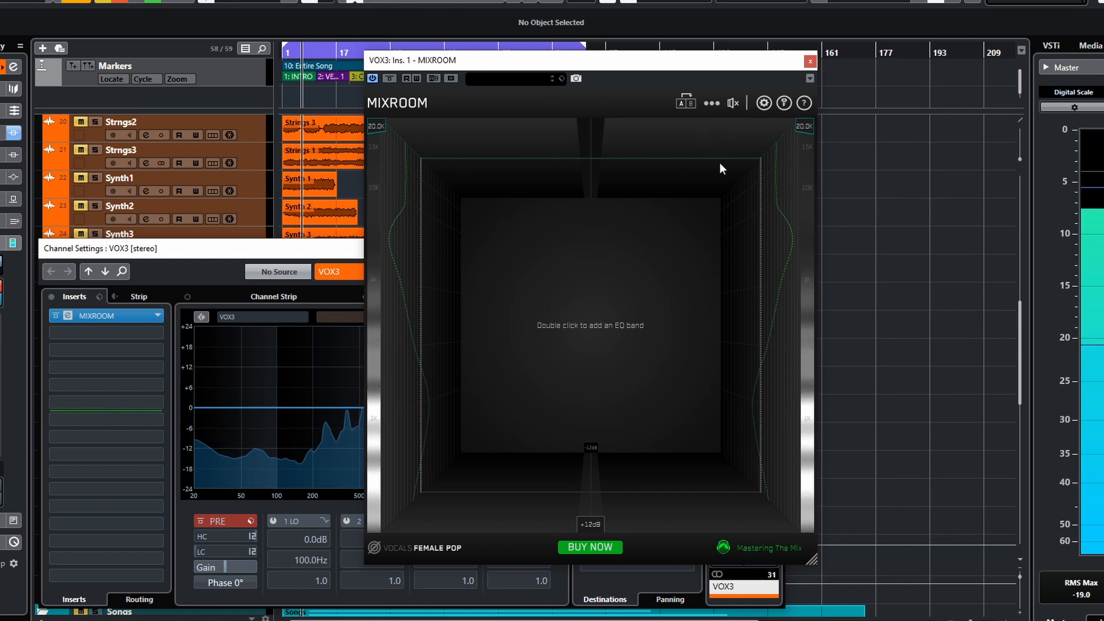
pyautogui.click(711, 104)
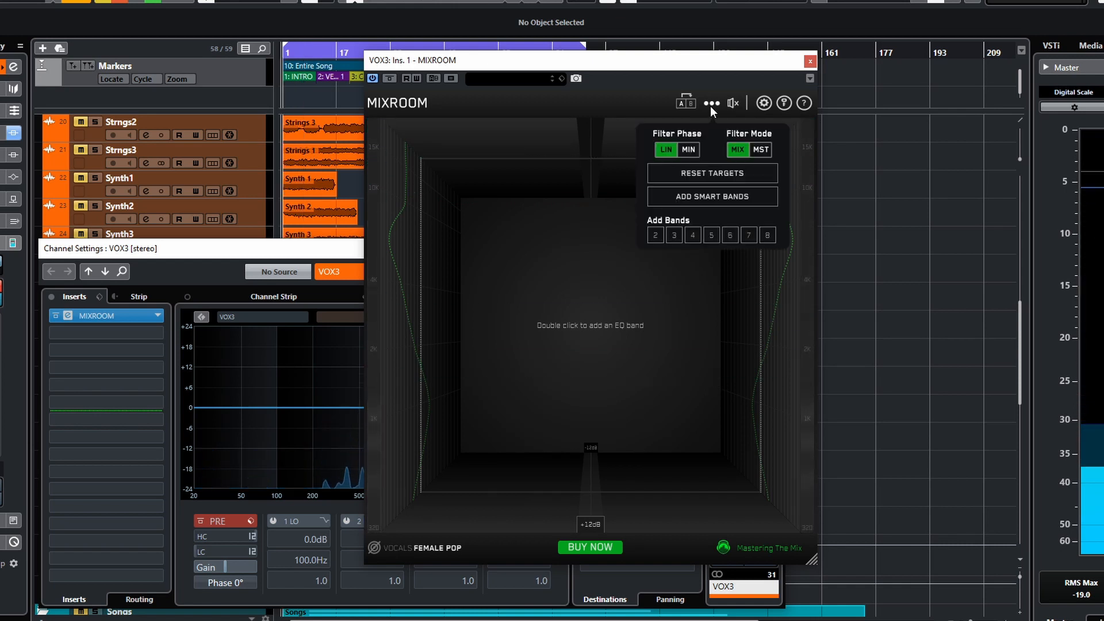
pyautogui.click(714, 196)
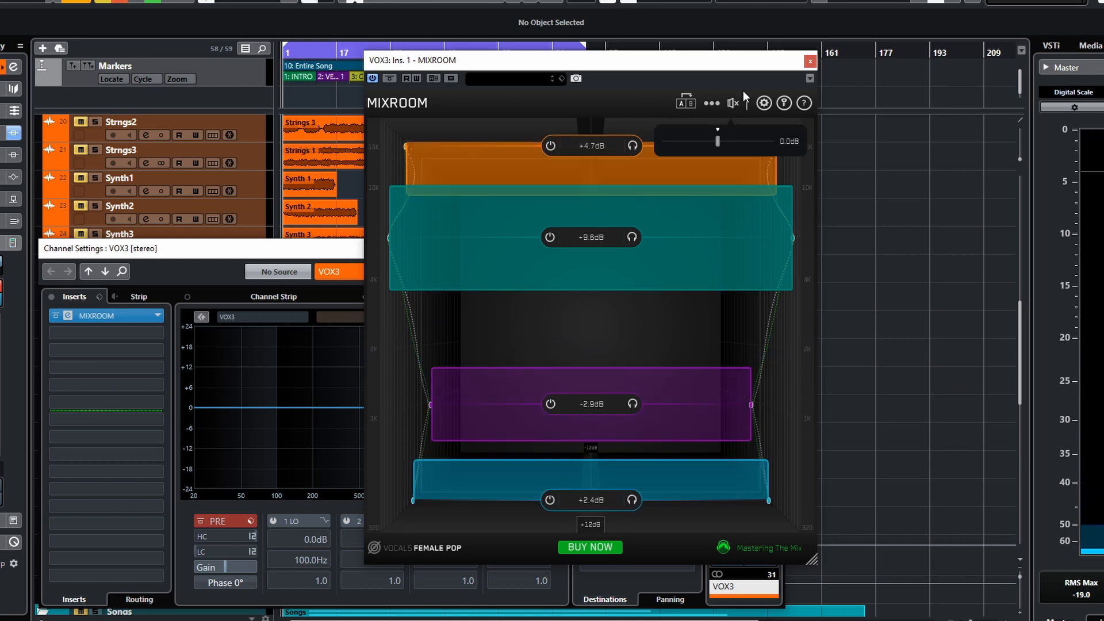
# - Toggle the EQ bypass on and off several times to compare the result
pyautogui.click(733, 104)
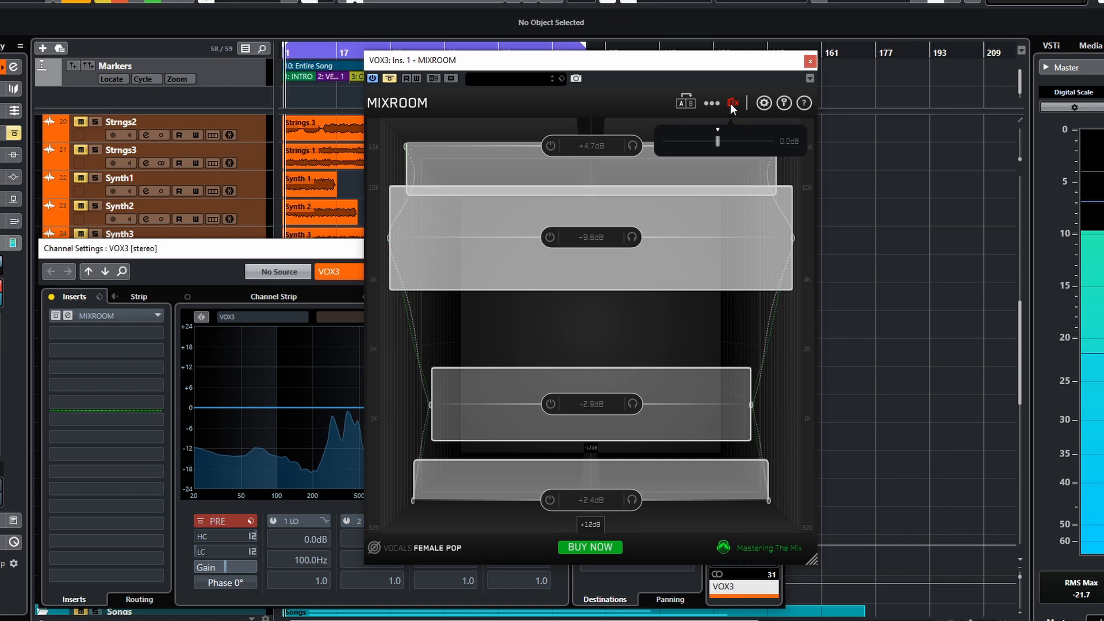
pyautogui.click(731, 105)
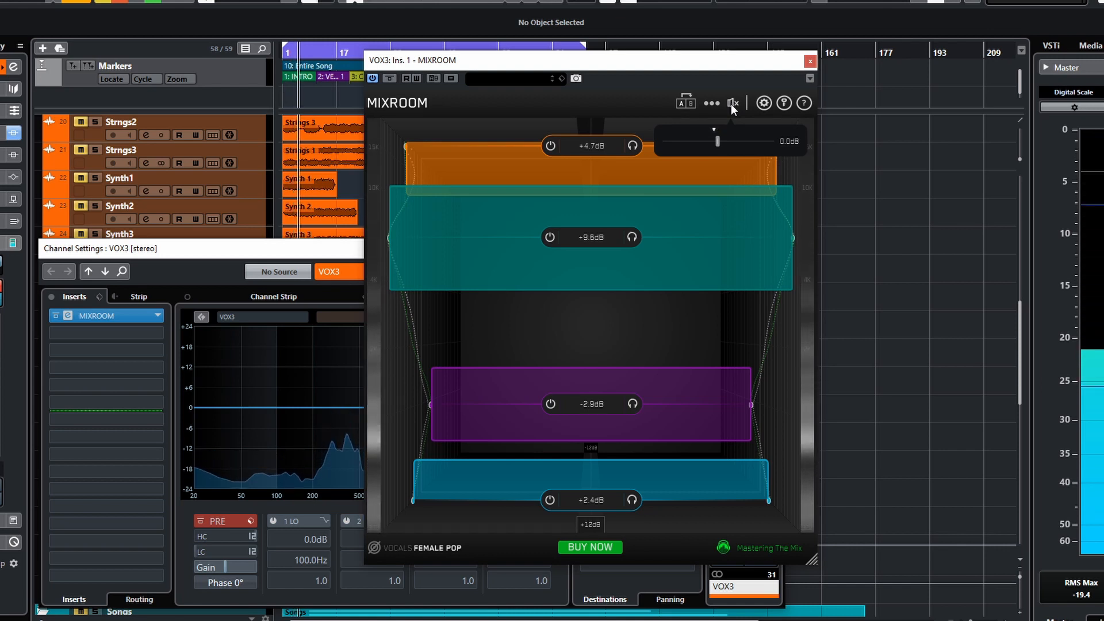
pyautogui.click(732, 103)
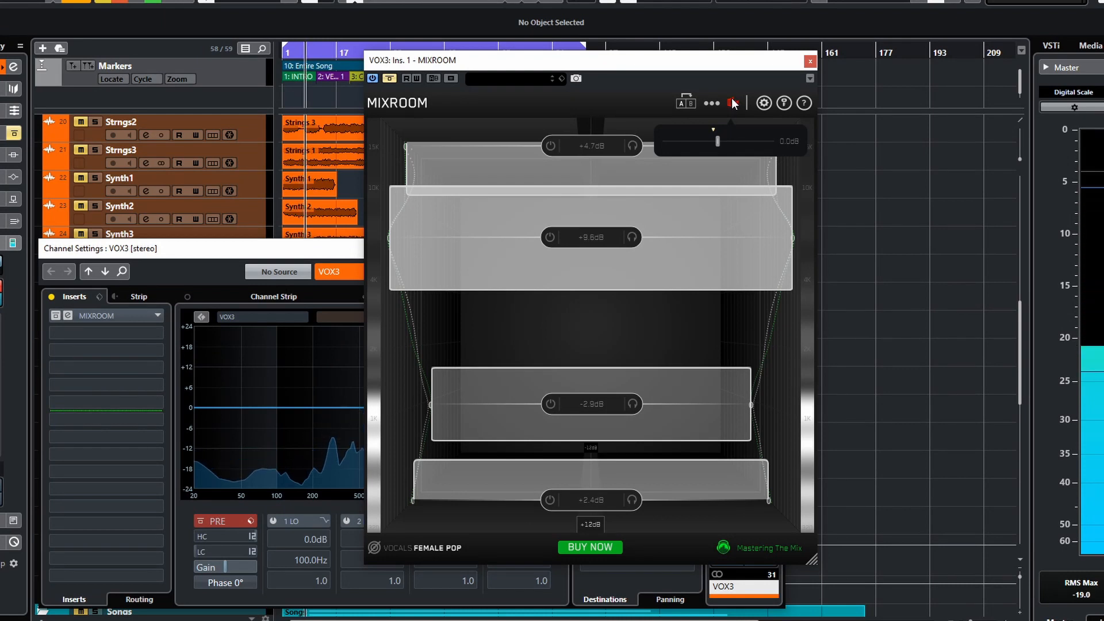
pyautogui.click(732, 103)
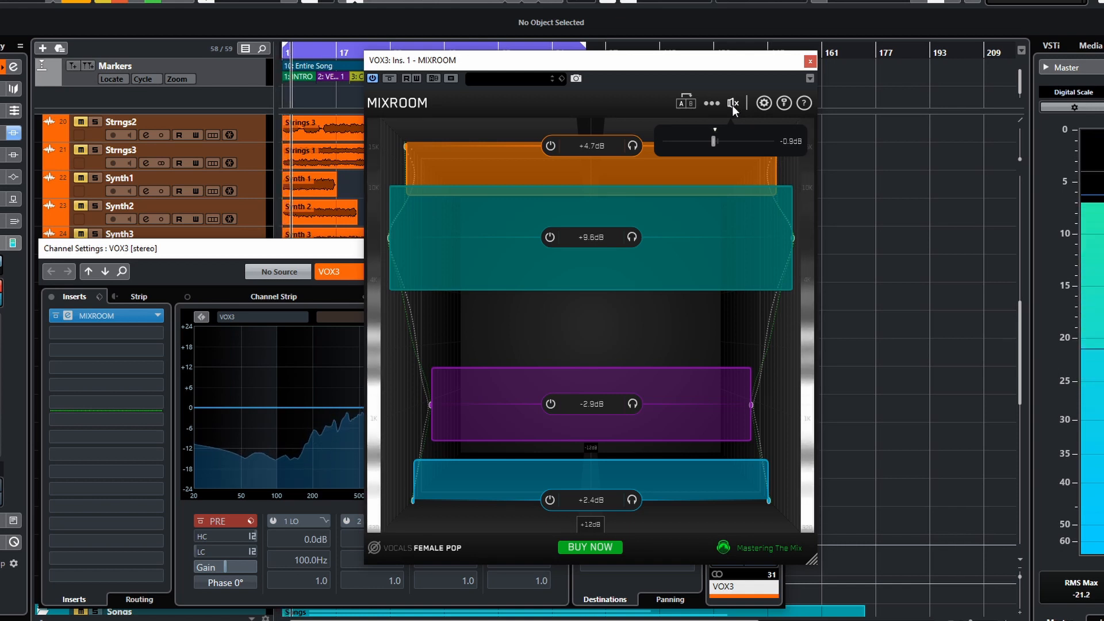
pyautogui.click(732, 104)
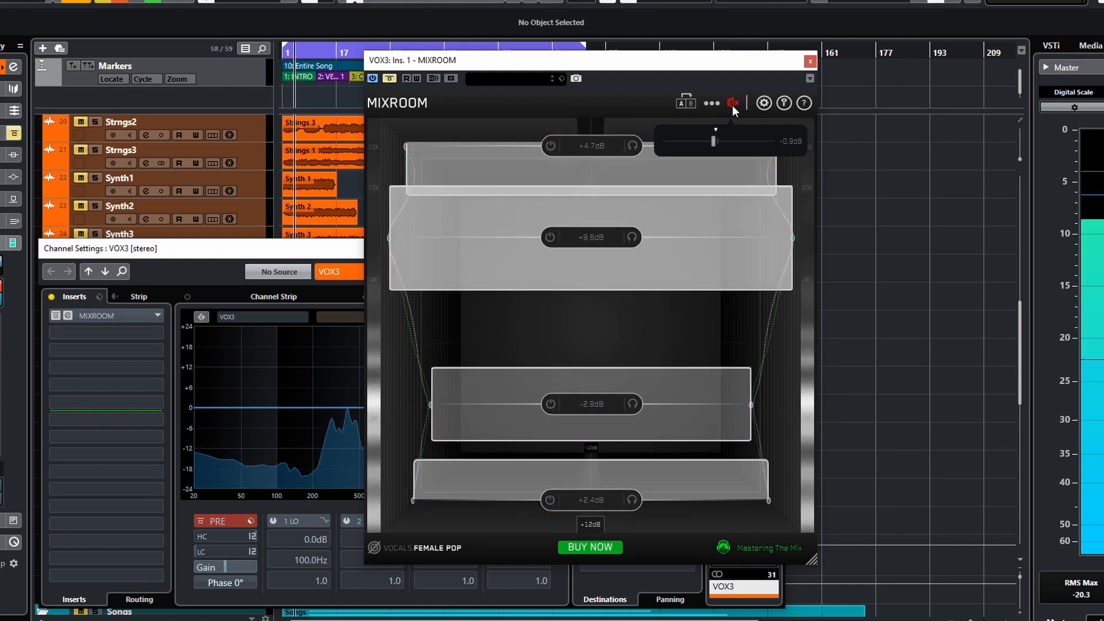
pyautogui.click(733, 104)
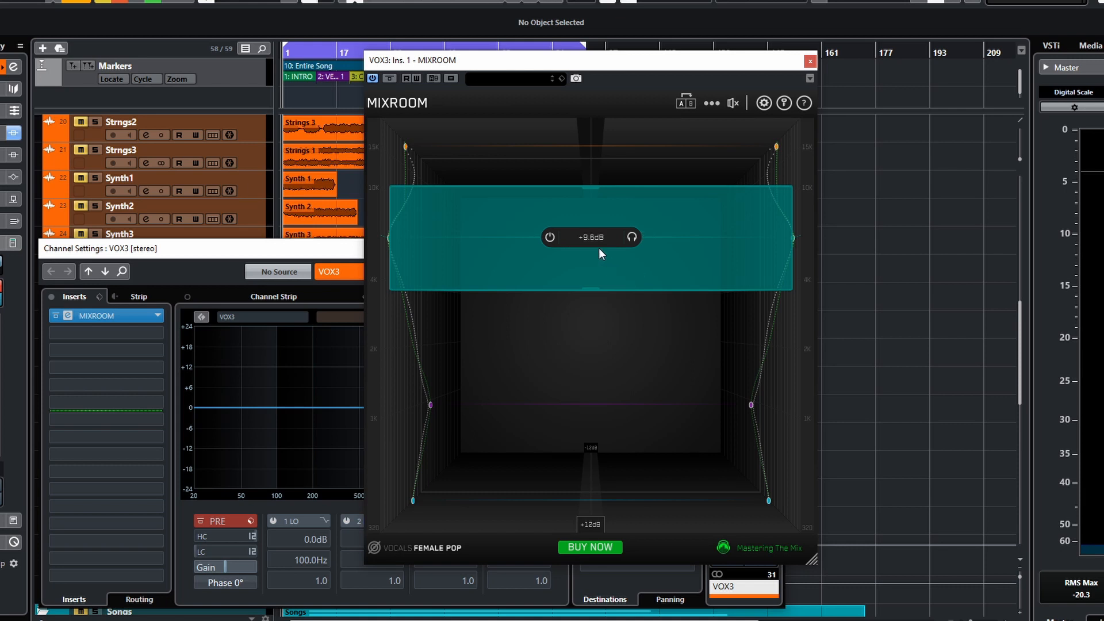
# - Close the VOX3 MIXROOM window and the VOX3 channel settings window
pyautogui.moveTo(543, 242)
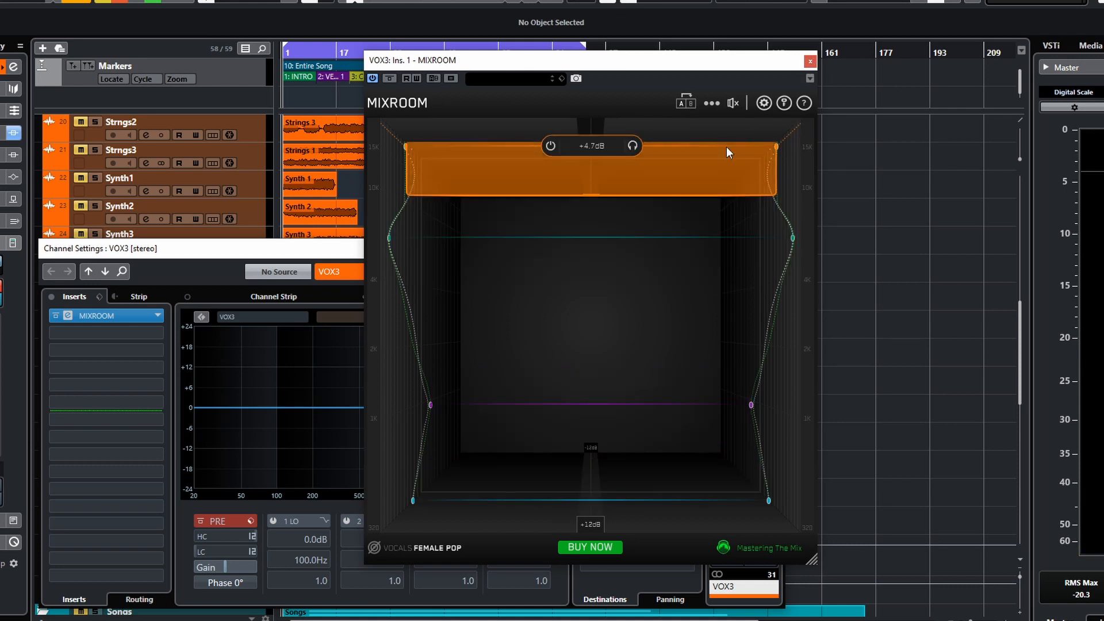
pyautogui.click(810, 61)
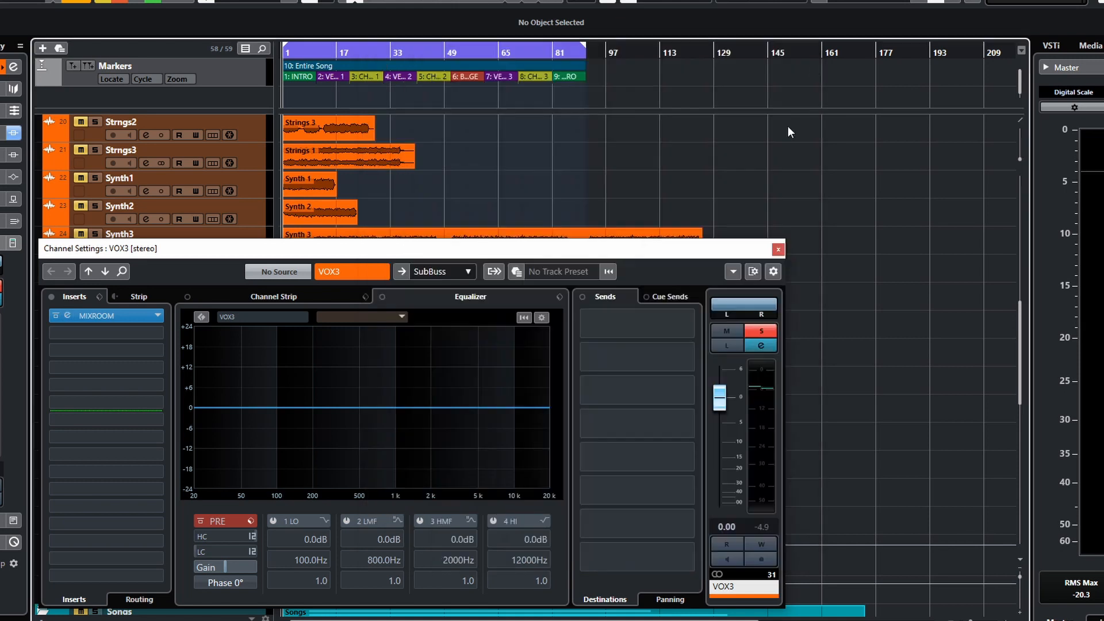
pyautogui.click(780, 249)
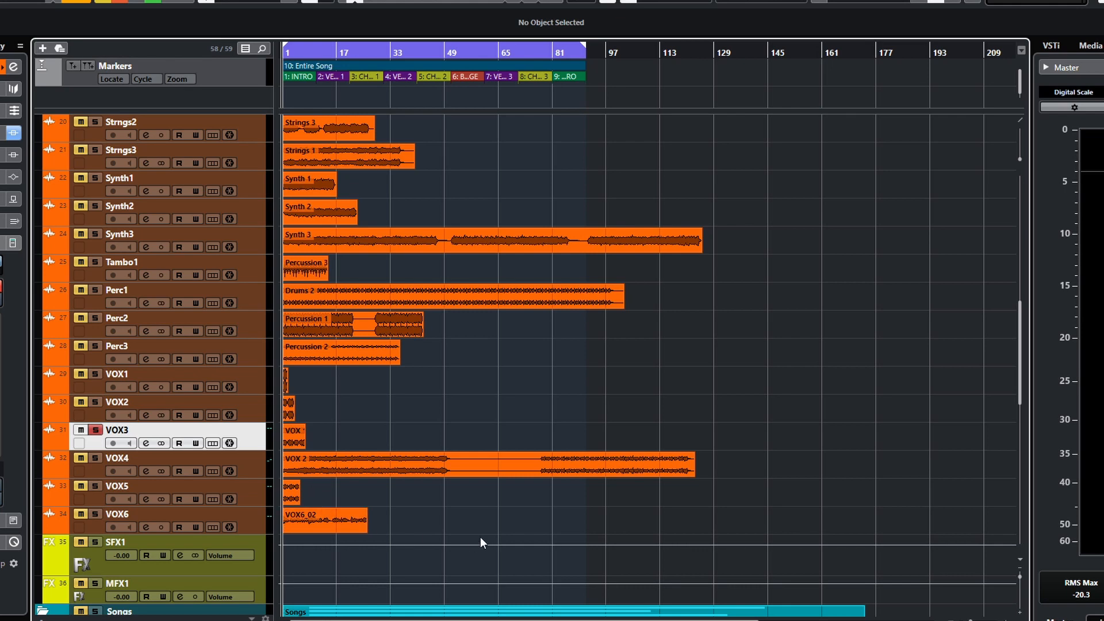
pyautogui.scroll(10, 485, 519)
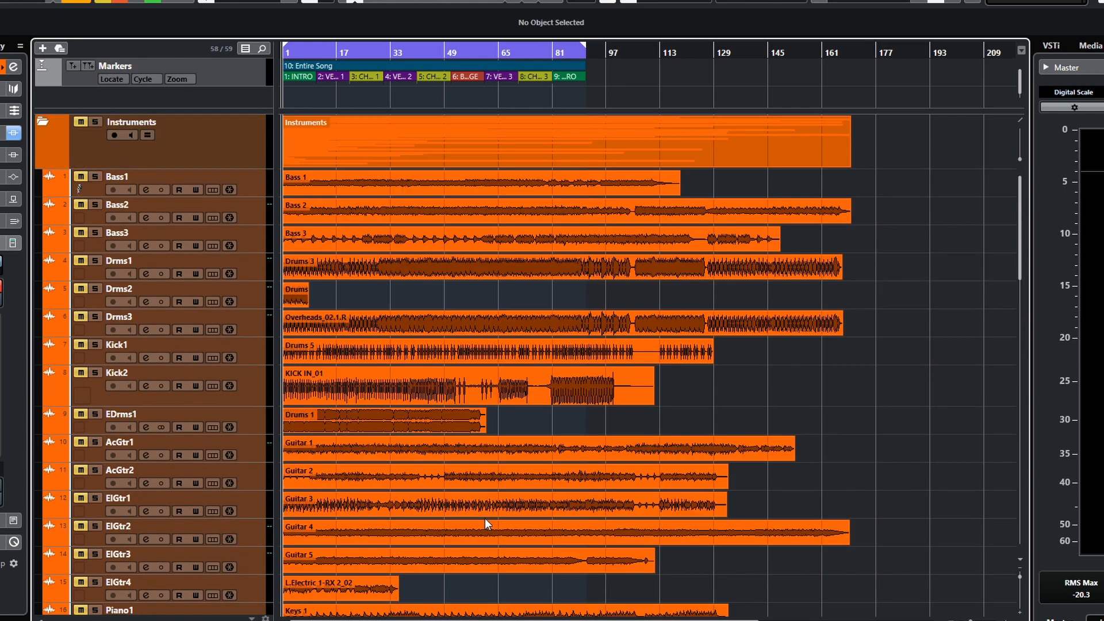
pyautogui.scroll(-12, 485, 524)
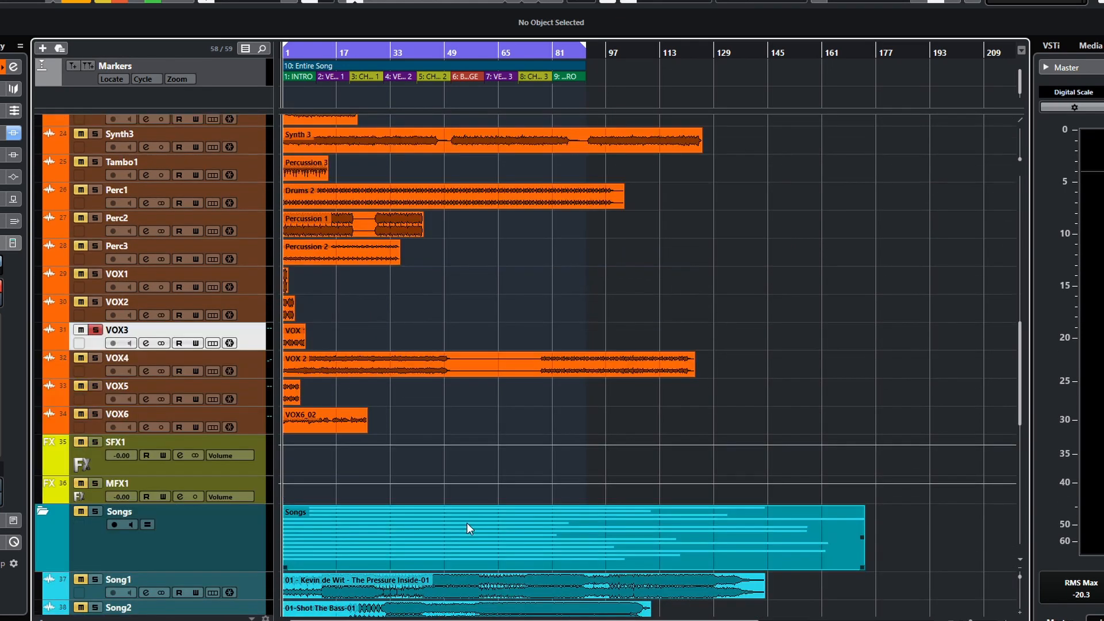
pyautogui.scroll(12, 467, 523)
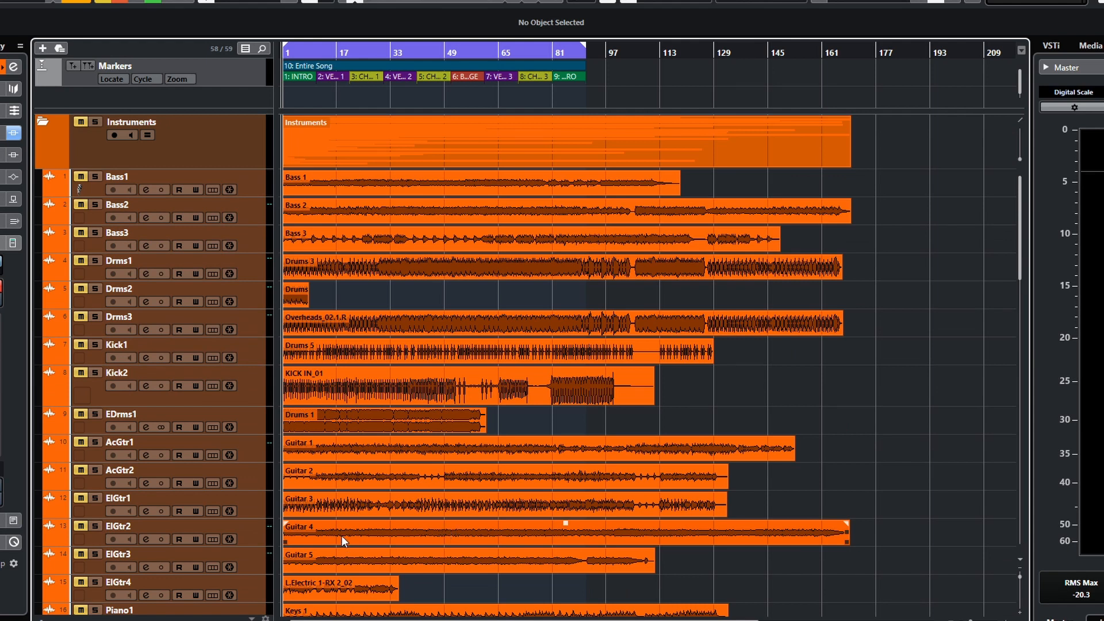
pyautogui.scroll(-10, 356, 541)
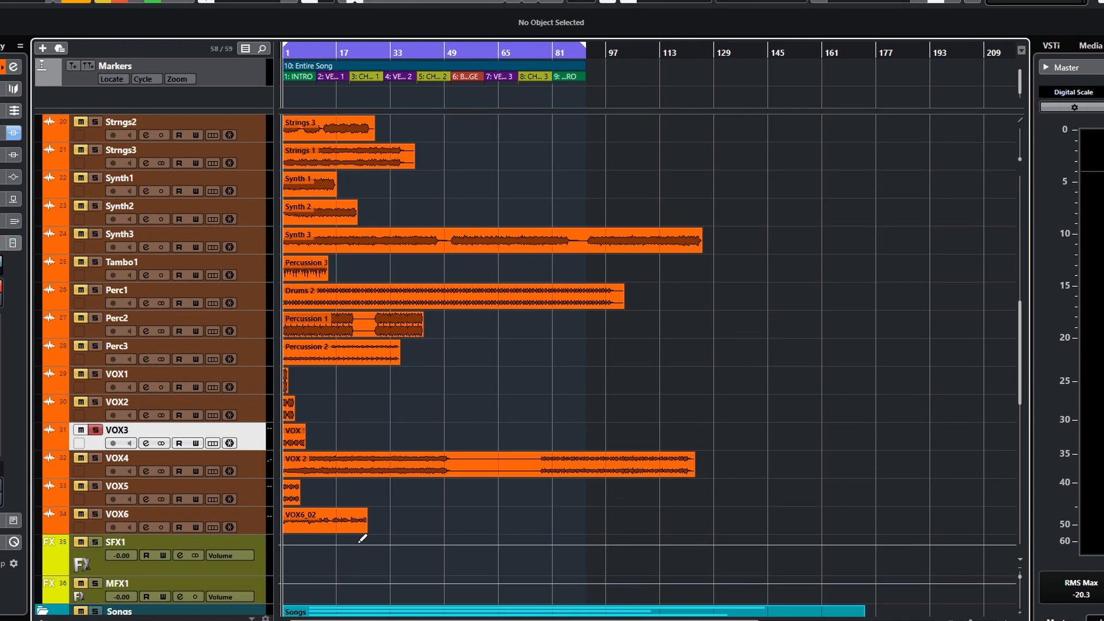